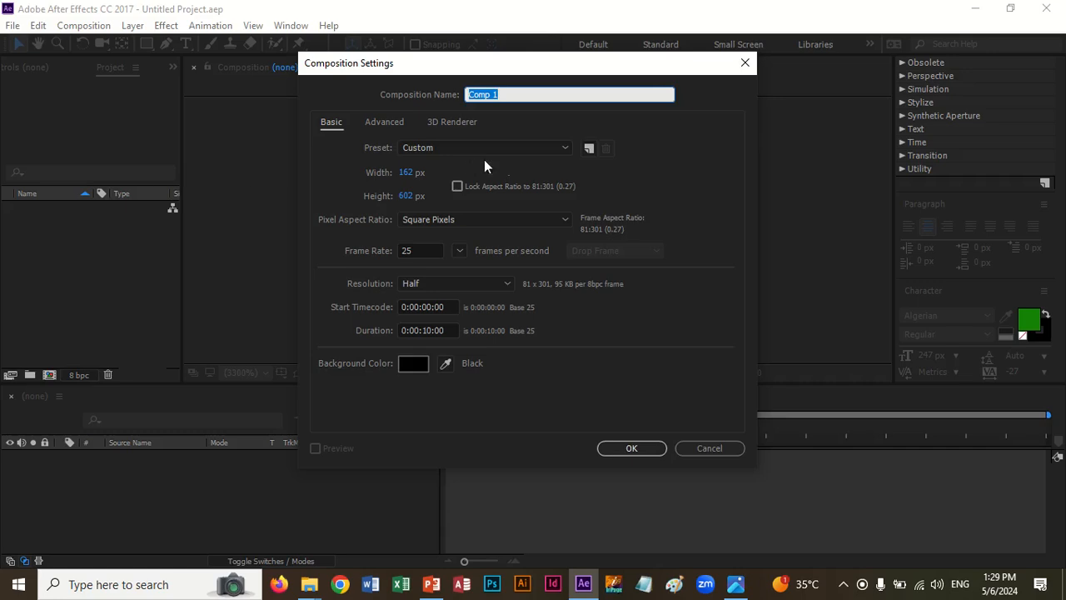
Step: Create a 1920 x 1080 composition from the HDTV 1080 preset with the frame rate set to 24 fps
left_click(562, 149)
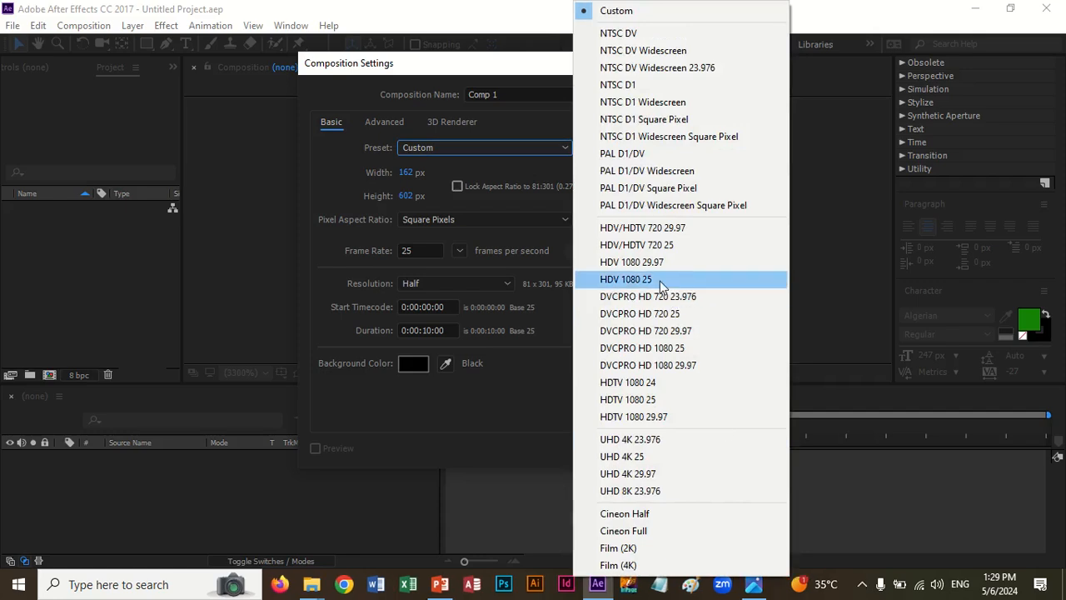
left_click(659, 401)
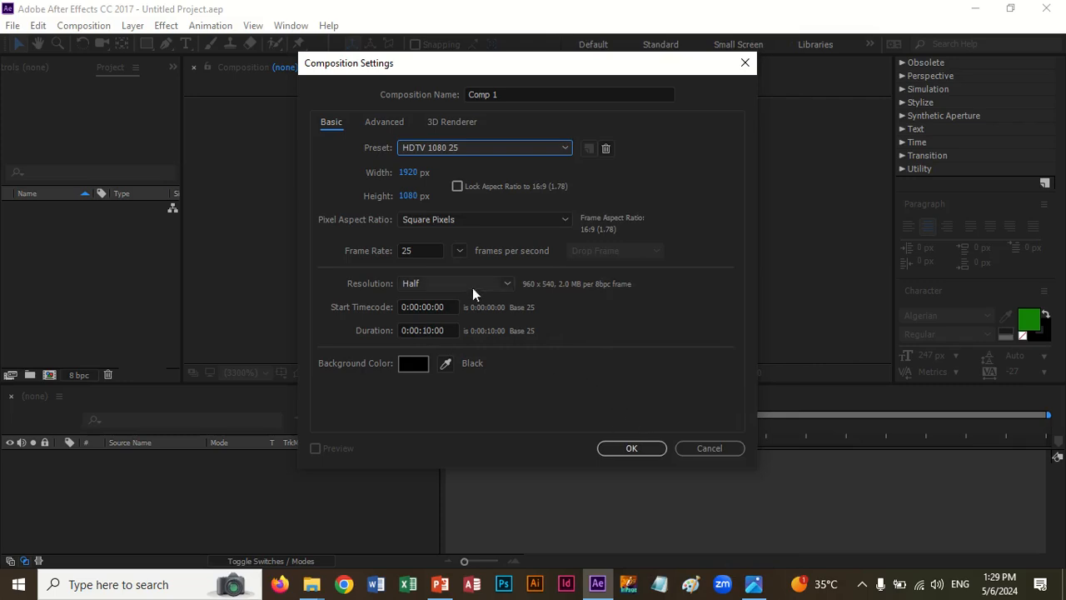
left_click(426, 250)
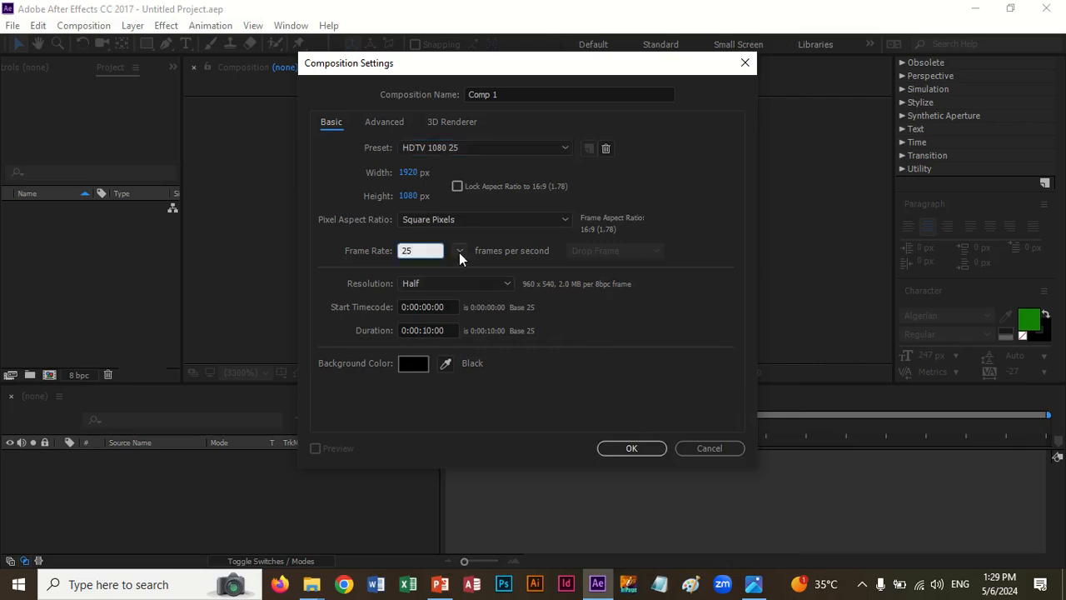
left_click(459, 251)
left_click(479, 335)
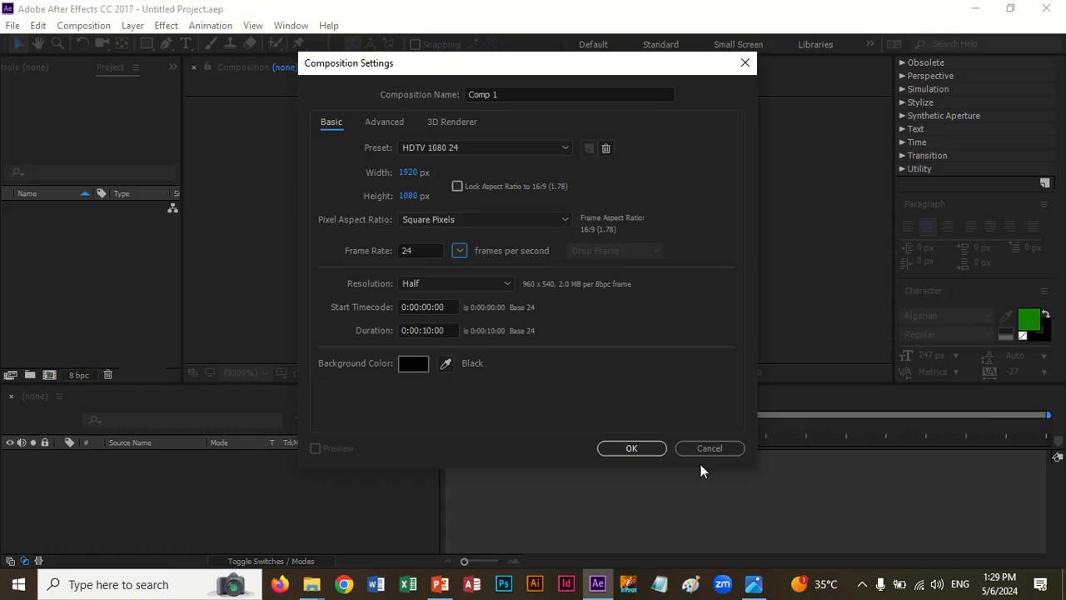
left_click(629, 448)
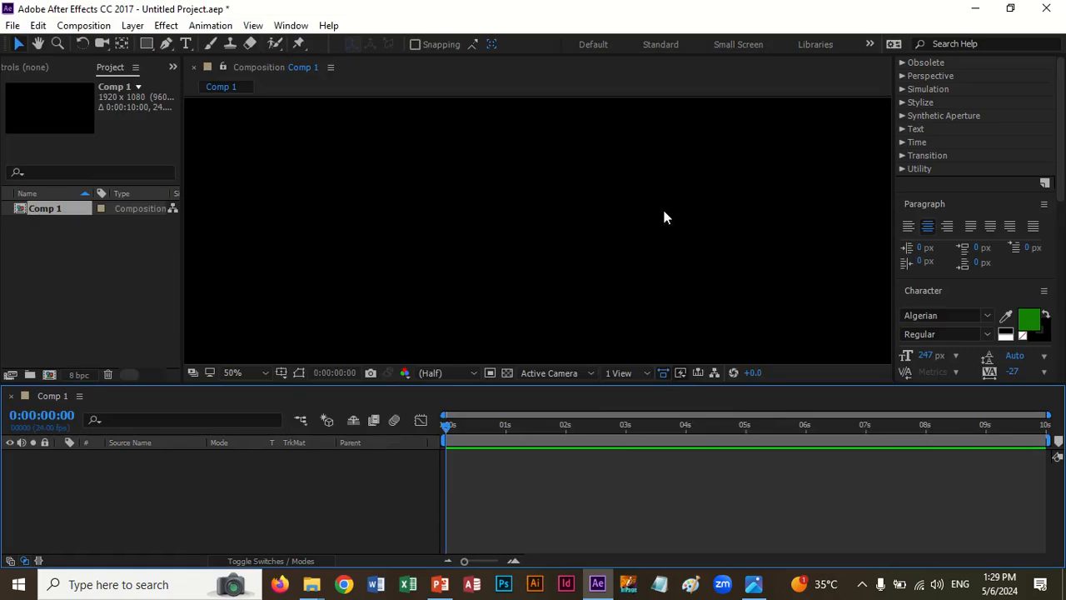
Step: Fit the composition in its viewer and make the timeline area slightly taller
left_click(263, 373)
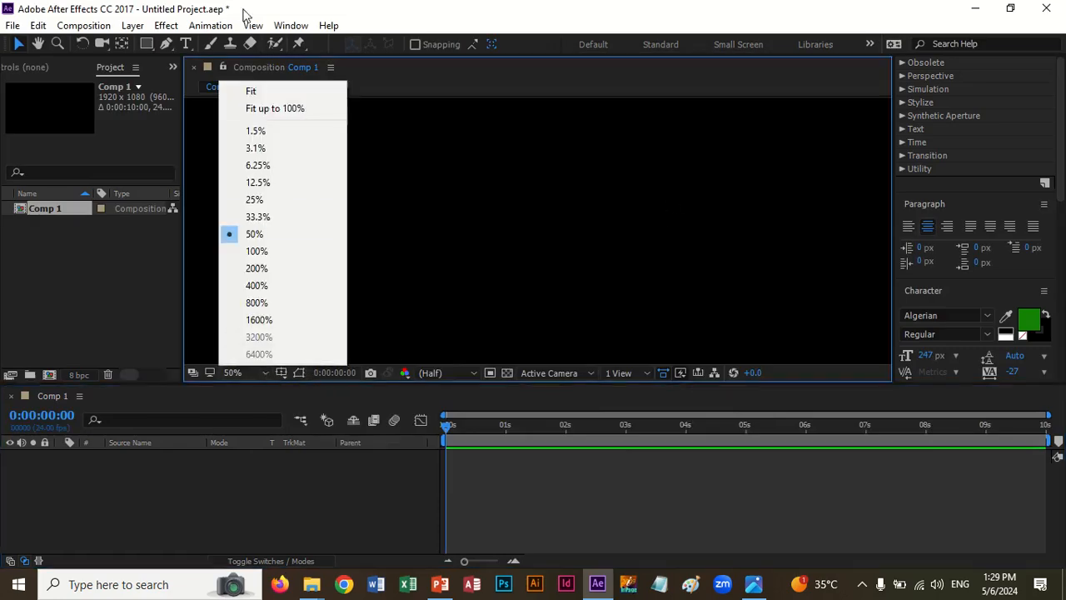
left_click(252, 91)
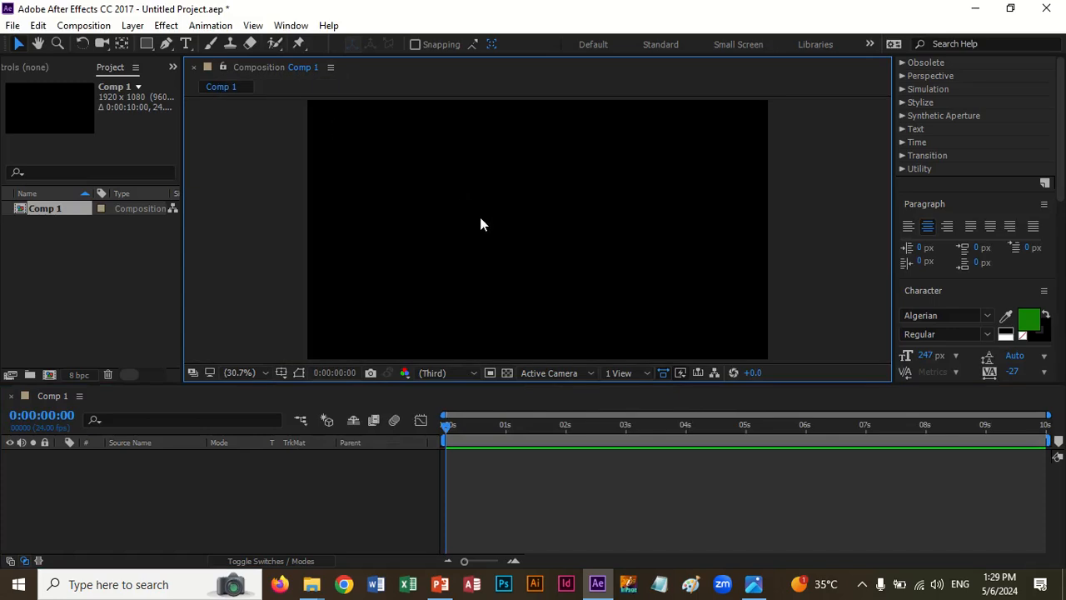
mouse_move(465, 384)
left_mouse_down()
mouse_move(470, 446)
mouse_move(468, 371)
mouse_move(471, 429)
mouse_move(477, 356)
mouse_move(480, 373)
left_mouse_up()
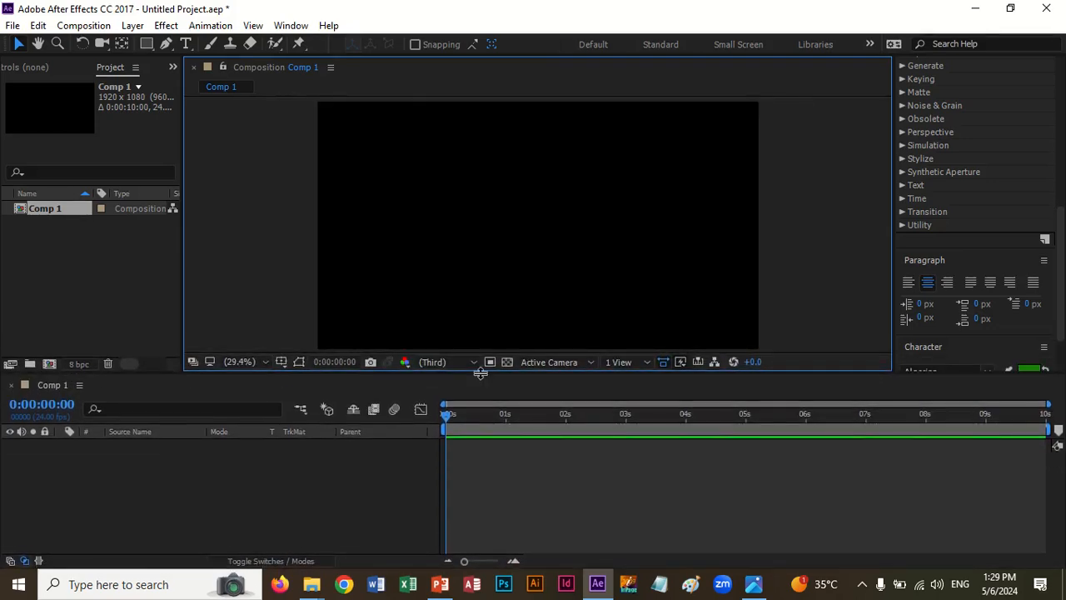
Step: Start a footage import and browse to the BEVERAGES folder inside Fastfood-website
double_click(24, 270)
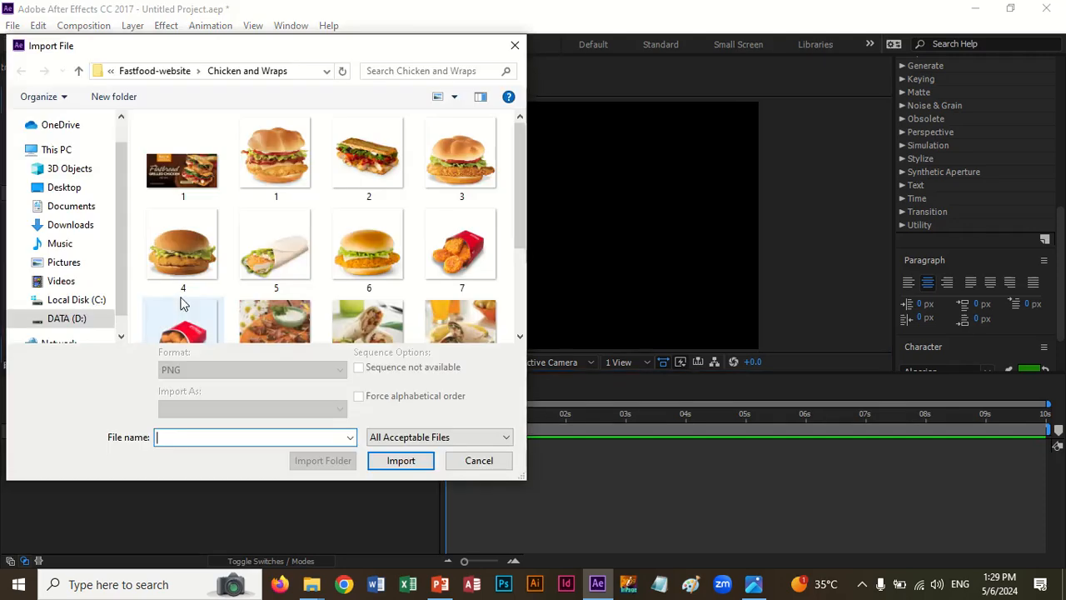
left_click(140, 73)
left_click(142, 73)
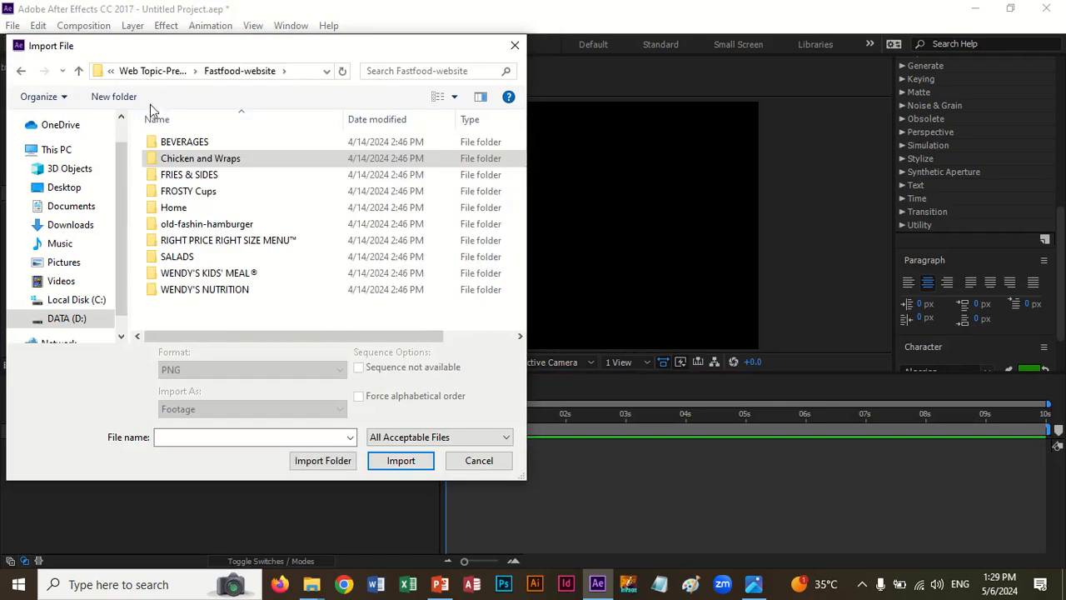
left_click(136, 73)
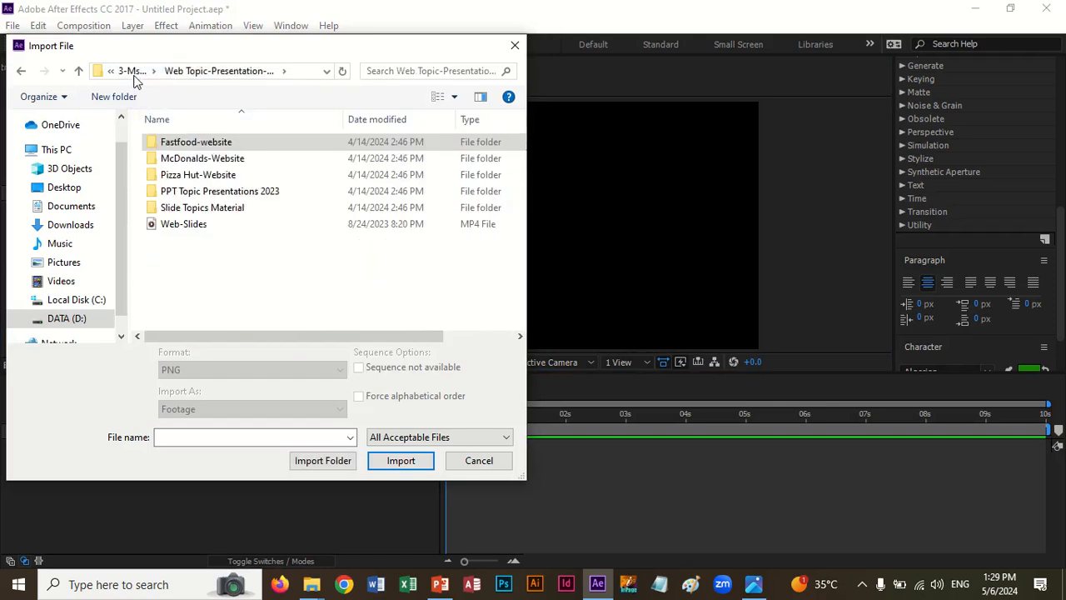
double_click(193, 144)
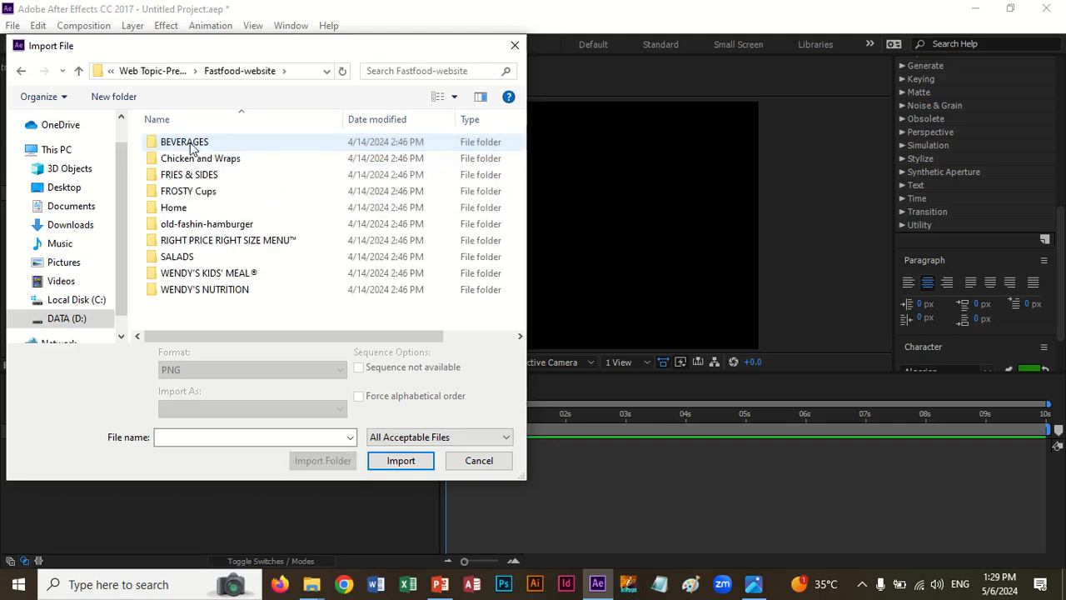
double_click(191, 146)
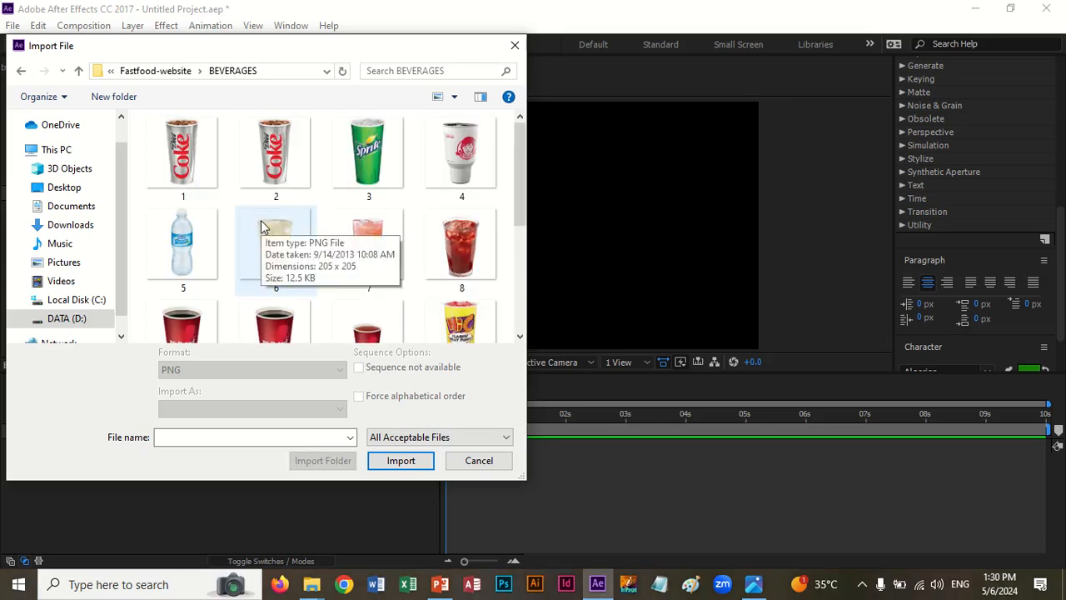
Step: Try twice to import a single numbered drink image from BEVERAGES, deleting the imported PNG sequence each time
scroll(340, 268, "down", 1)
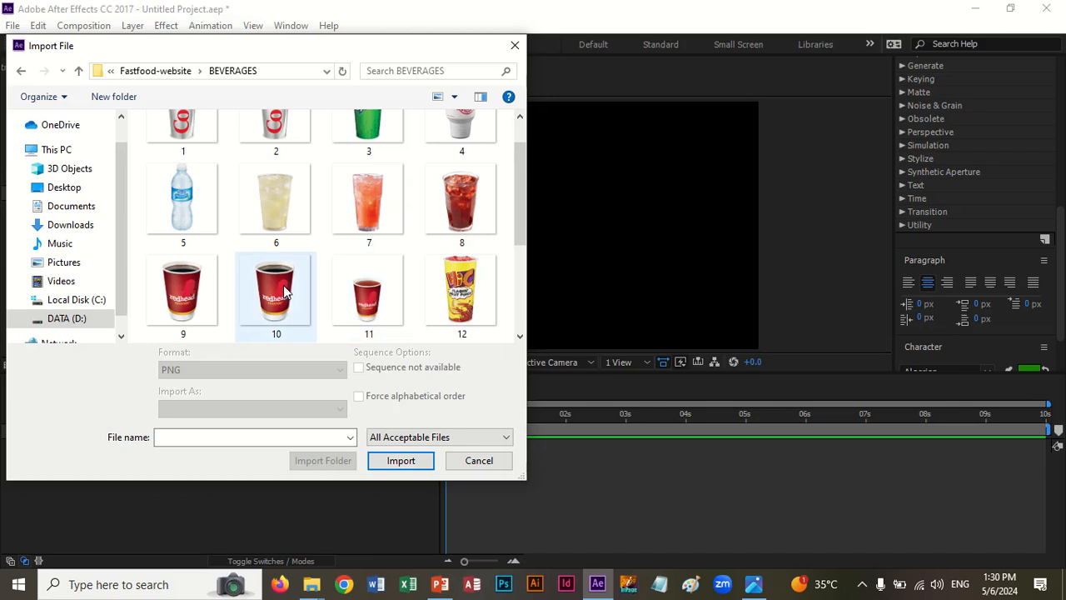
double_click(462, 287)
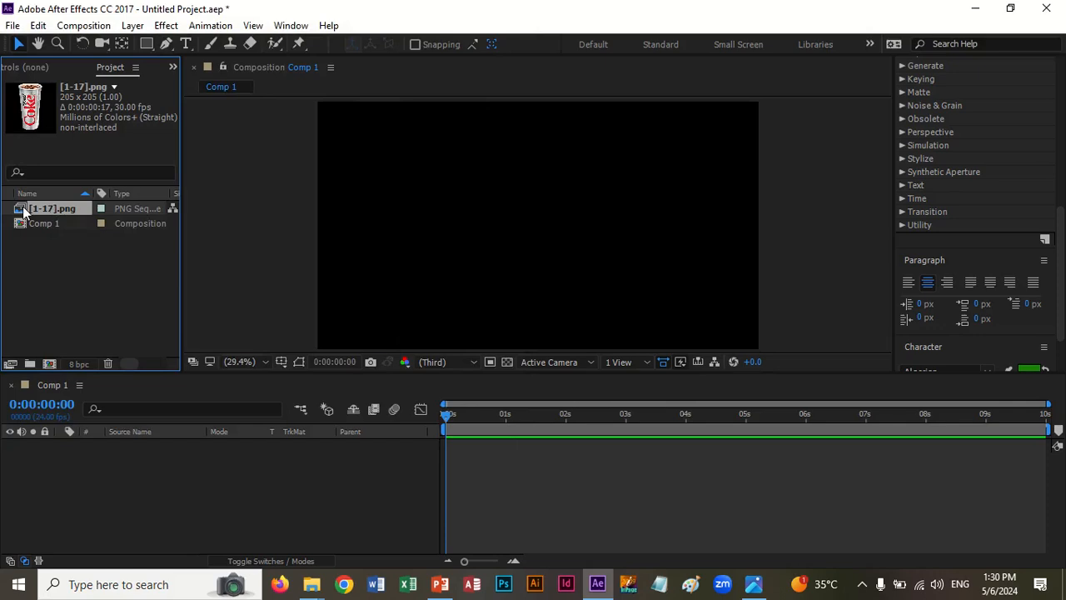
key("Delete")
double_click(140, 255)
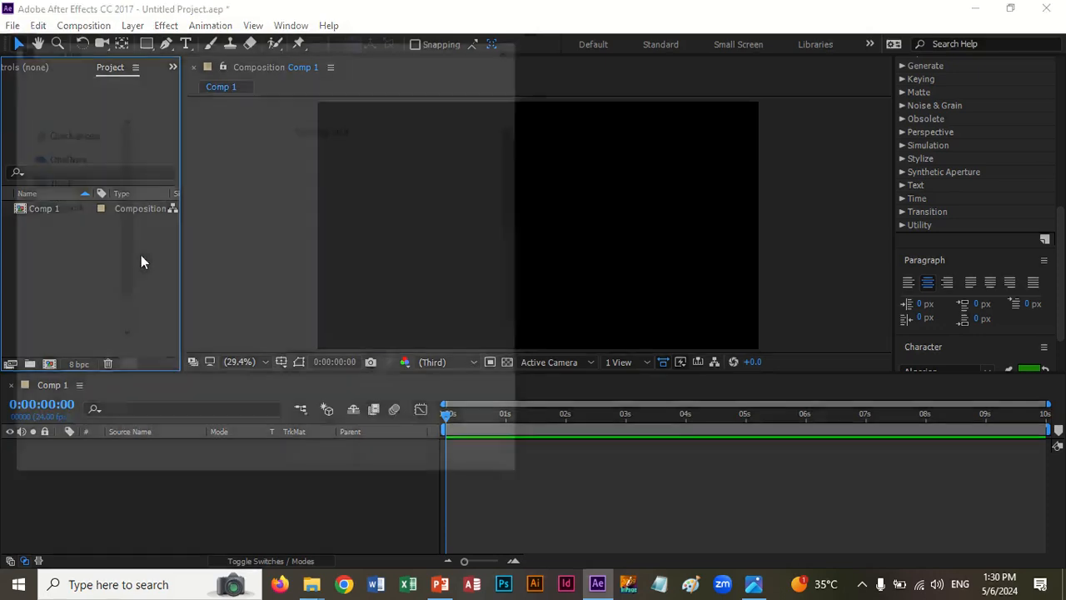
left_click(182, 182)
key("Return")
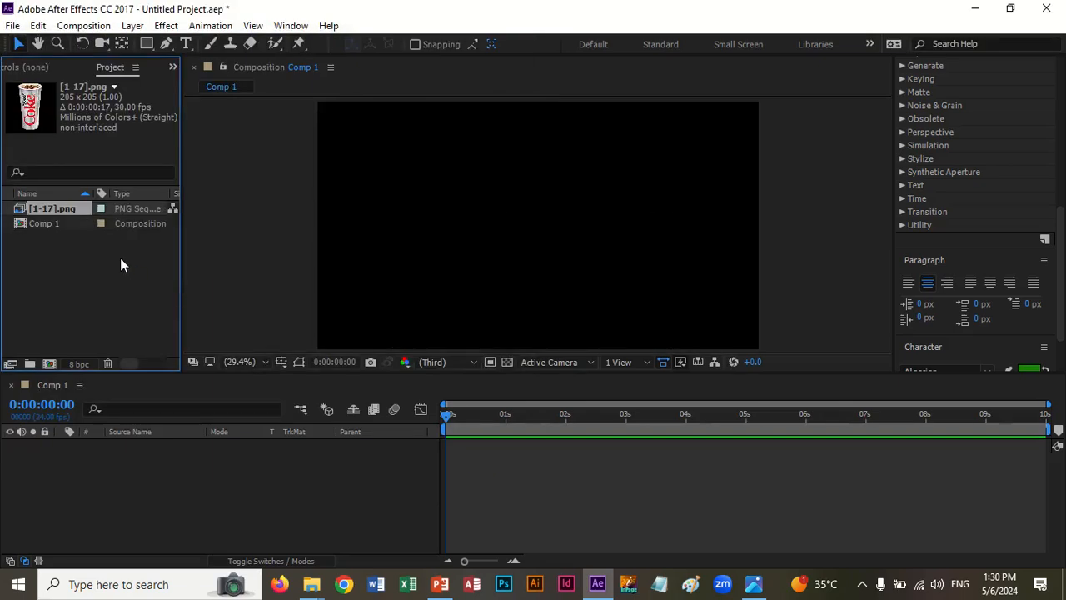
key("Delete")
Step: Import the Coca-Cola cup image BEVERAGES.png from the BEVERAGES folder
double_click(107, 248)
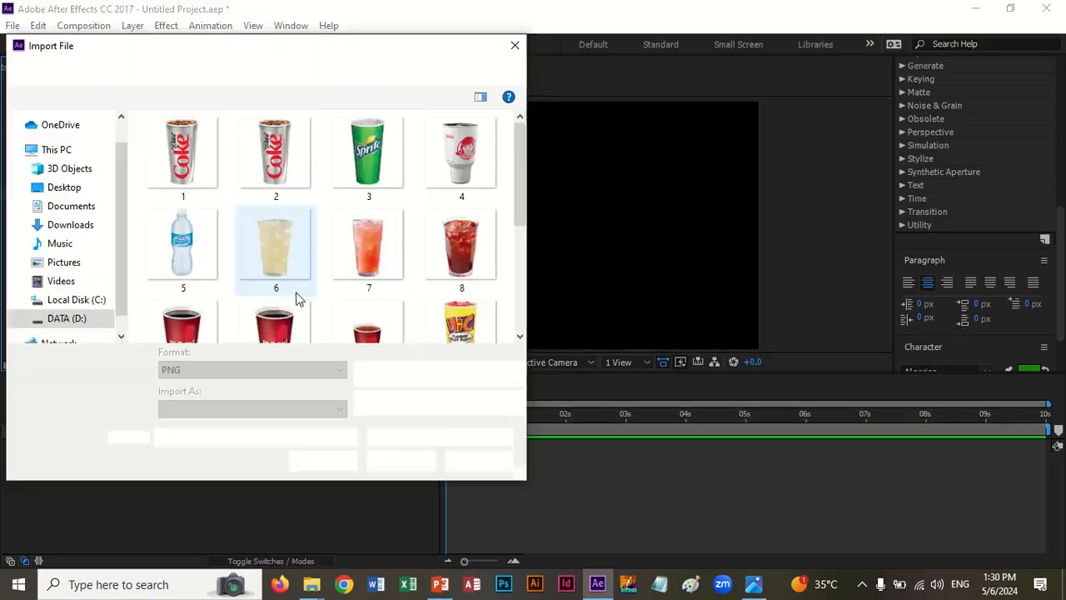
scroll(361, 311, "down", 3)
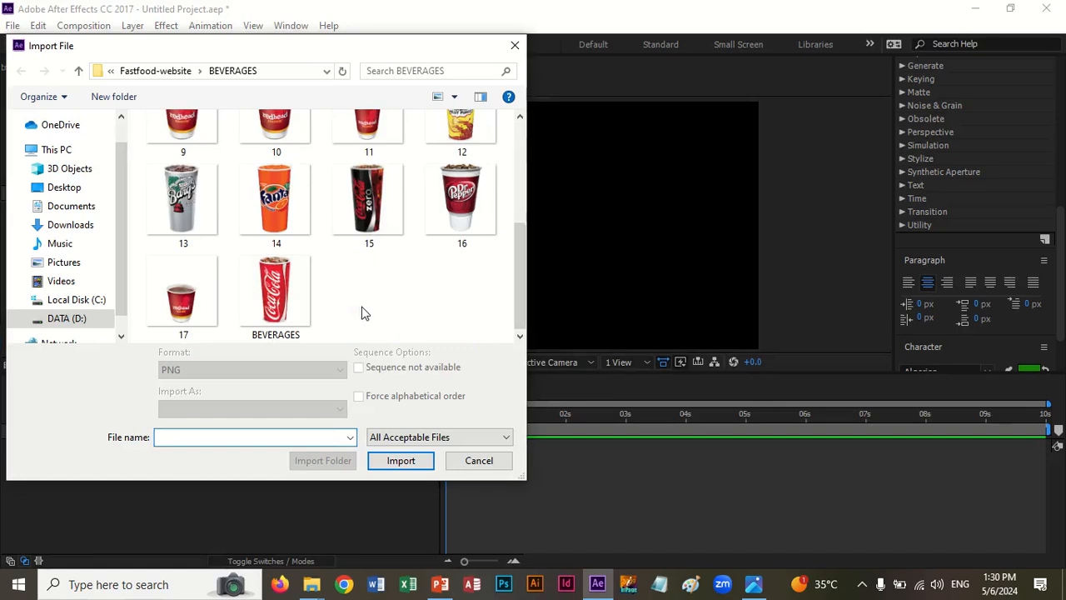
double_click(274, 300)
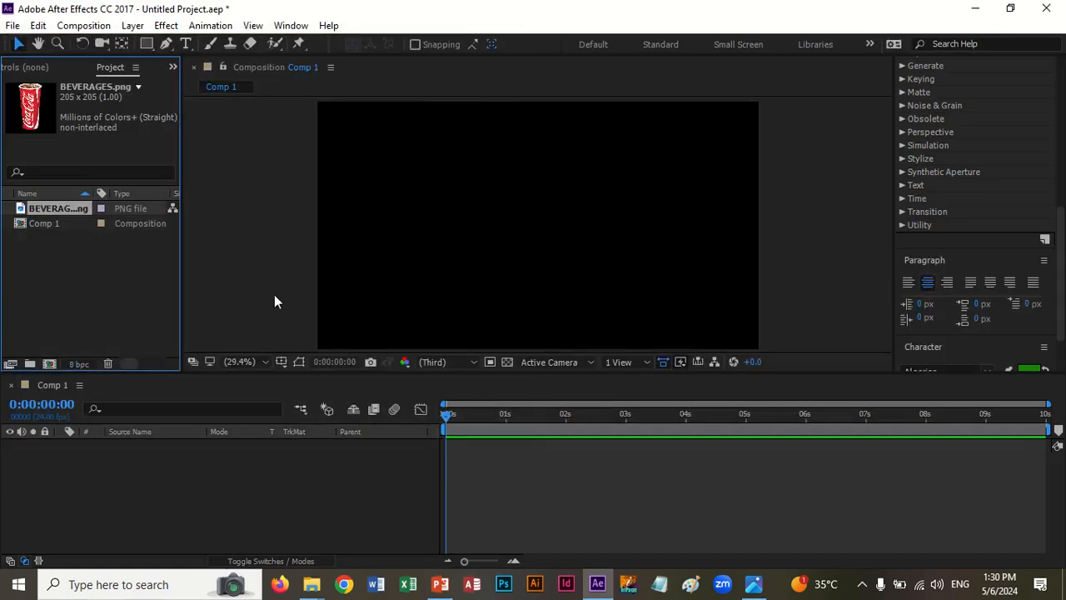
Step: Import the nuggets image 10.png from the Chicken and Wraps folder
double_click(65, 259)
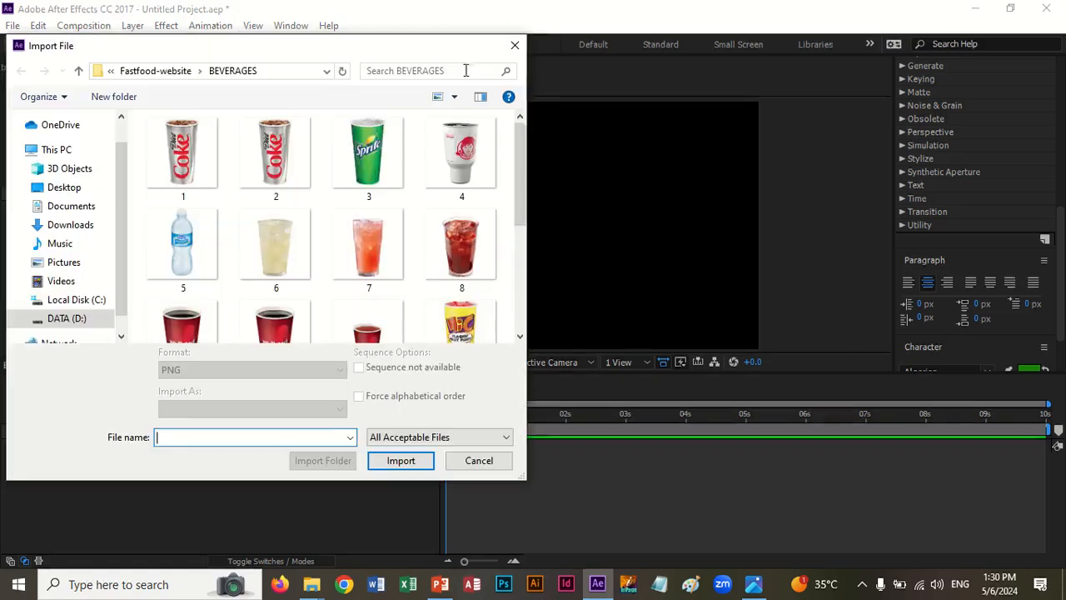
left_click(184, 71)
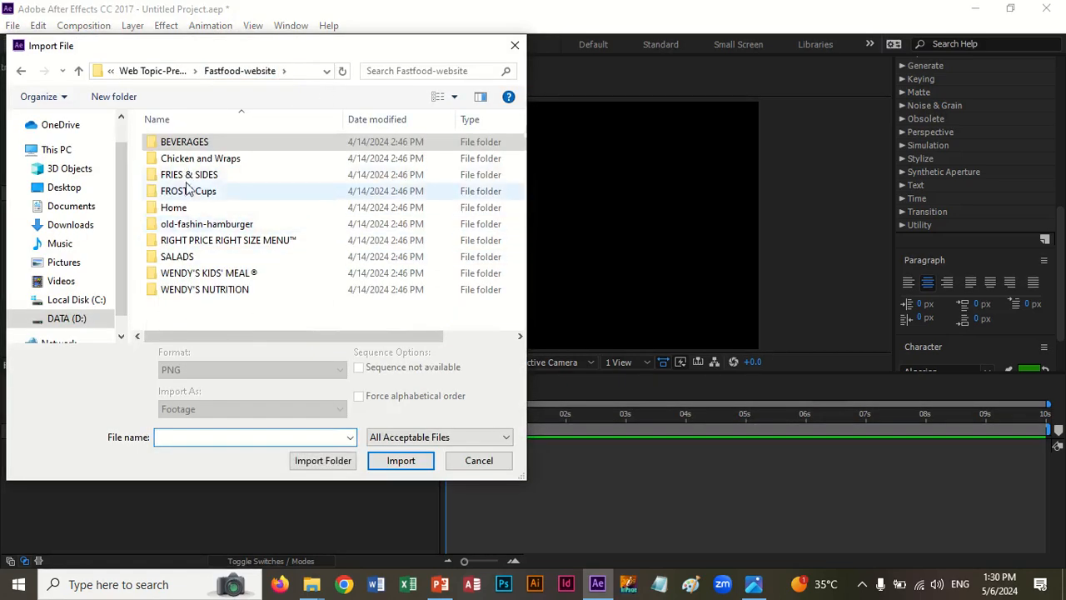
double_click(198, 159)
scroll(333, 262, "down", 3)
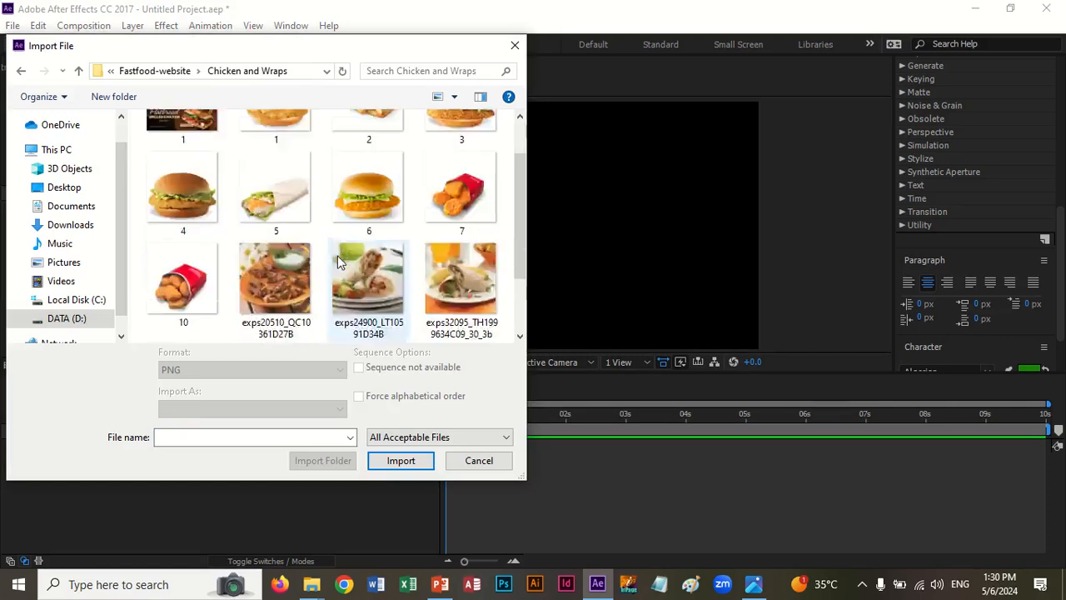
double_click(185, 179)
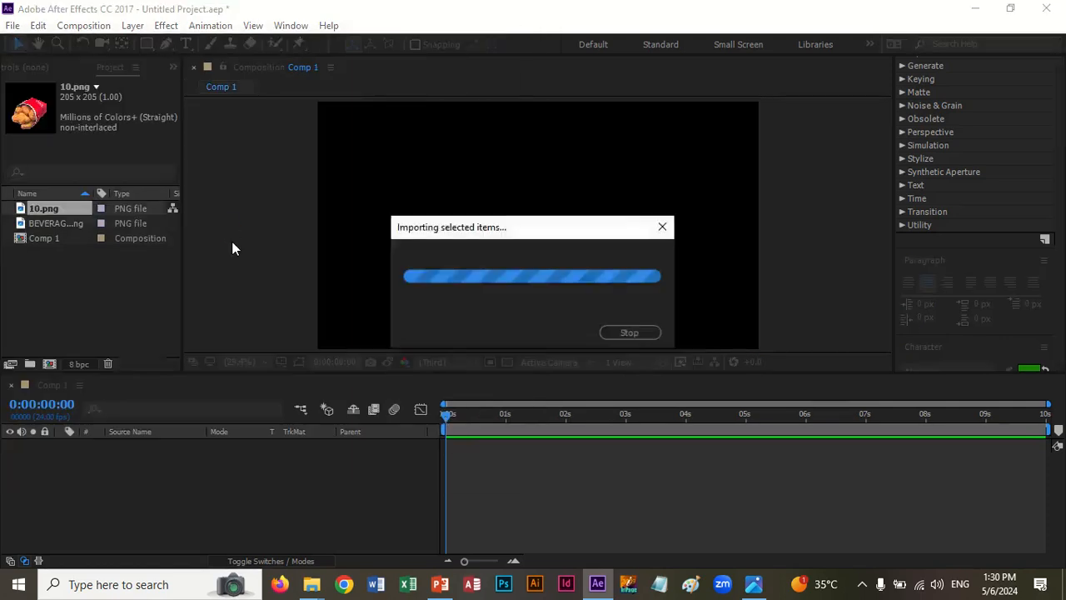
Step: Try to import burger image 6 from Chicken and Wraps, then delete the imported PNG sequence
double_click(146, 280)
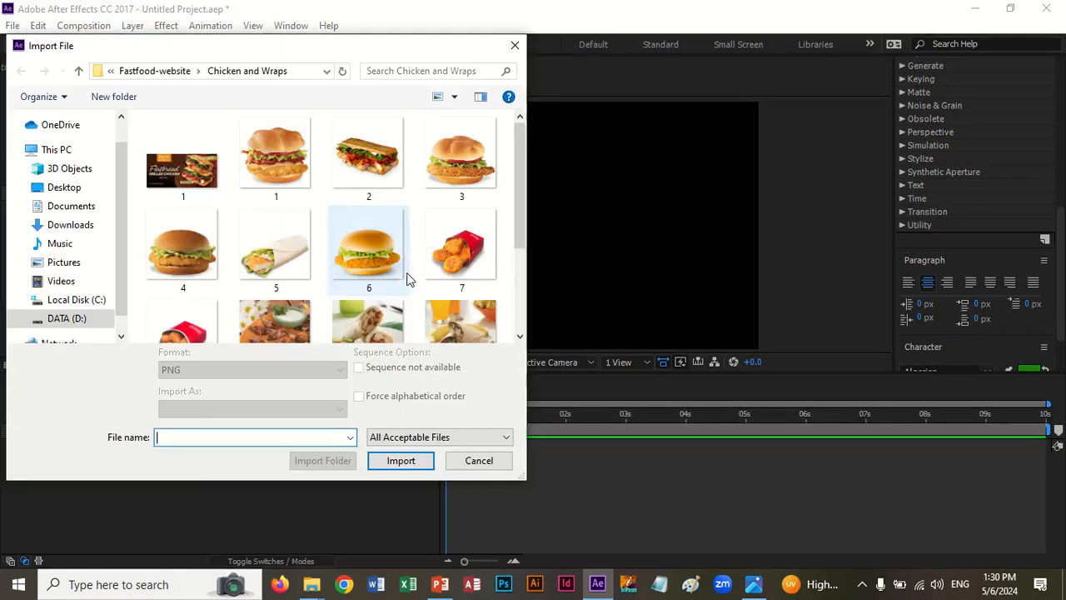
double_click(385, 261)
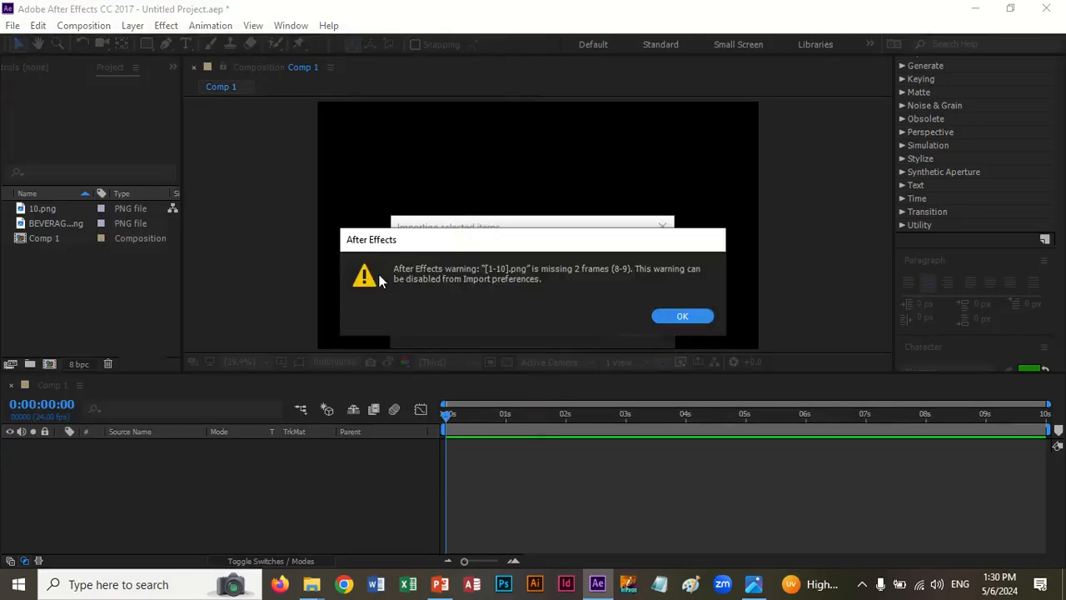
left_click(698, 316)
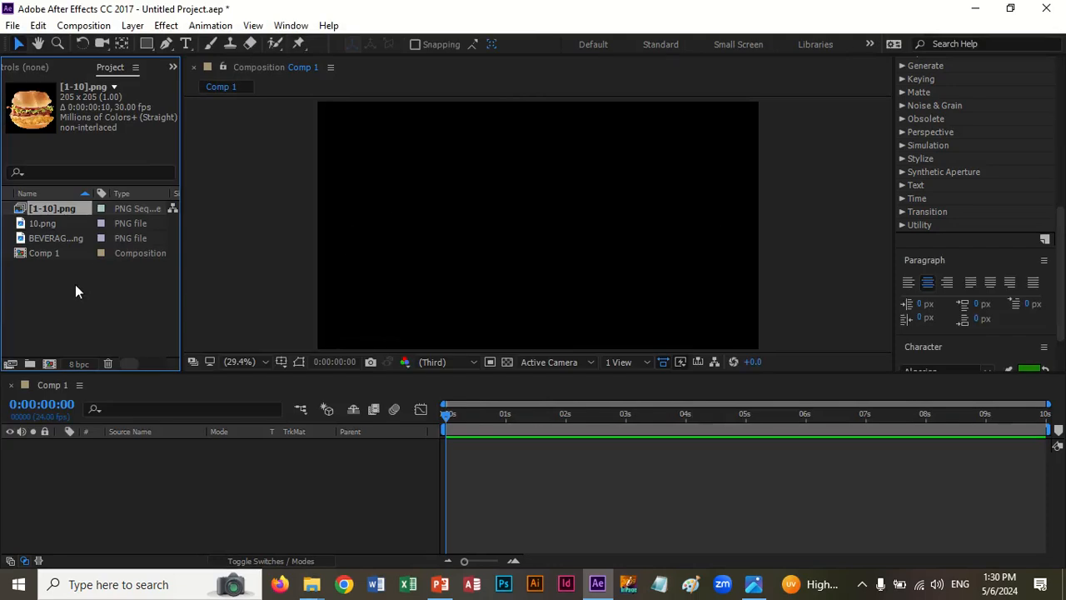
key("Delete")
Step: Try to import burger image 3 from Chicken and Wraps, then delete the imported PNG sequence
double_click(77, 283)
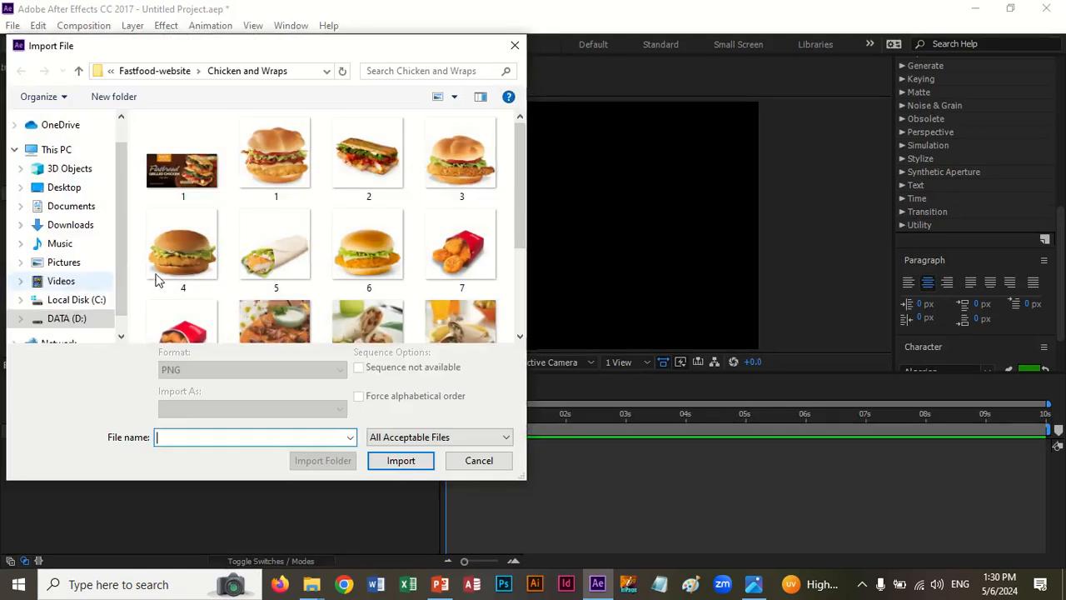
double_click(441, 169)
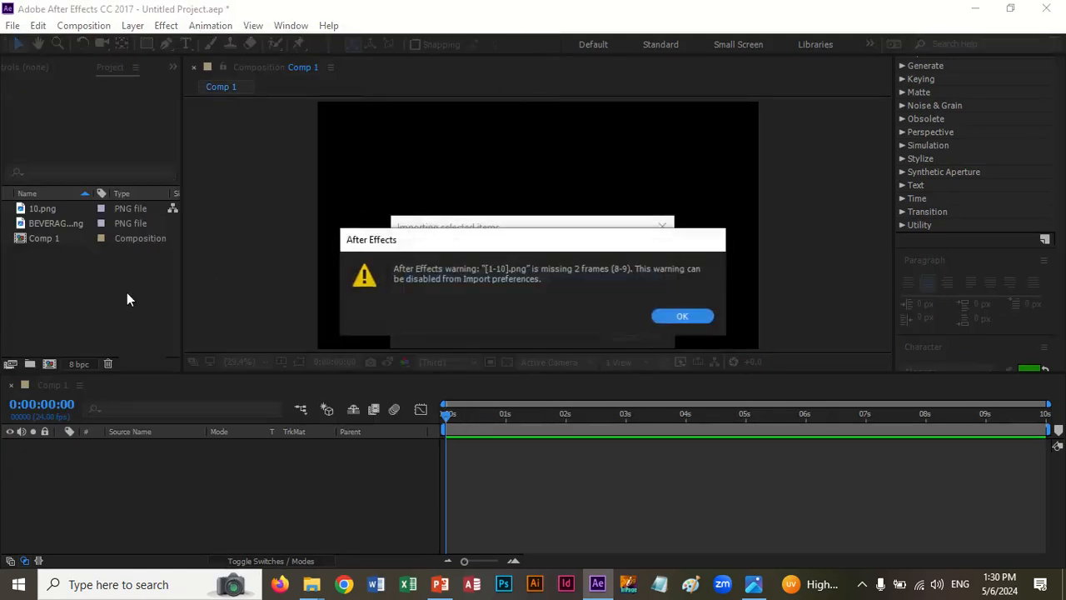
left_click(676, 316)
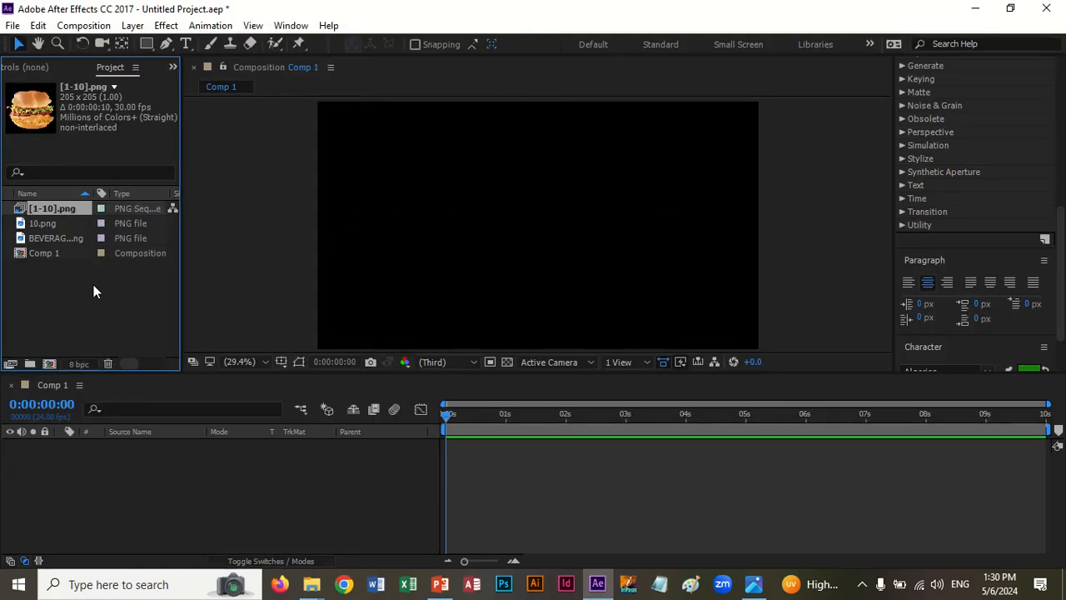
key("Delete")
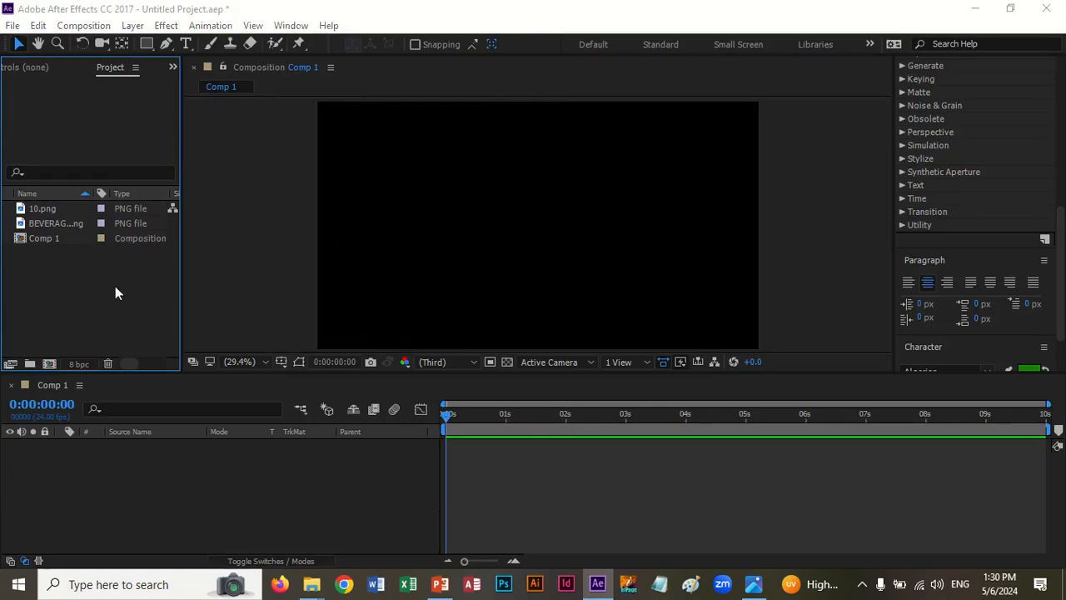
Step: Import sandwich image 2 from Chicken and Wraps, accepting the missing-frames warning
double_click(115, 287)
scroll(194, 259, "down", 3)
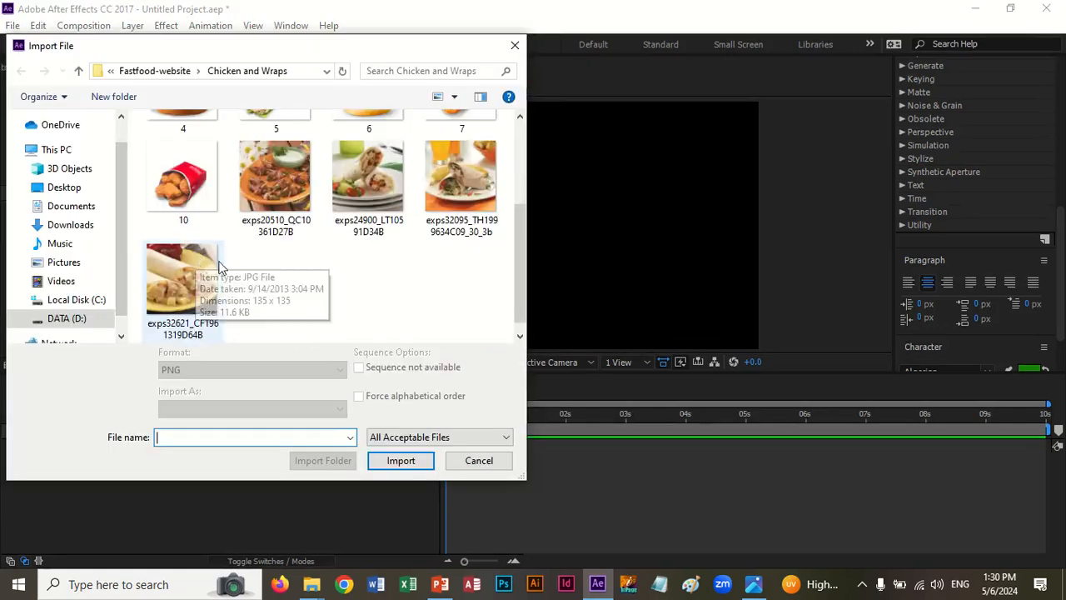
scroll(244, 287, "up", 3)
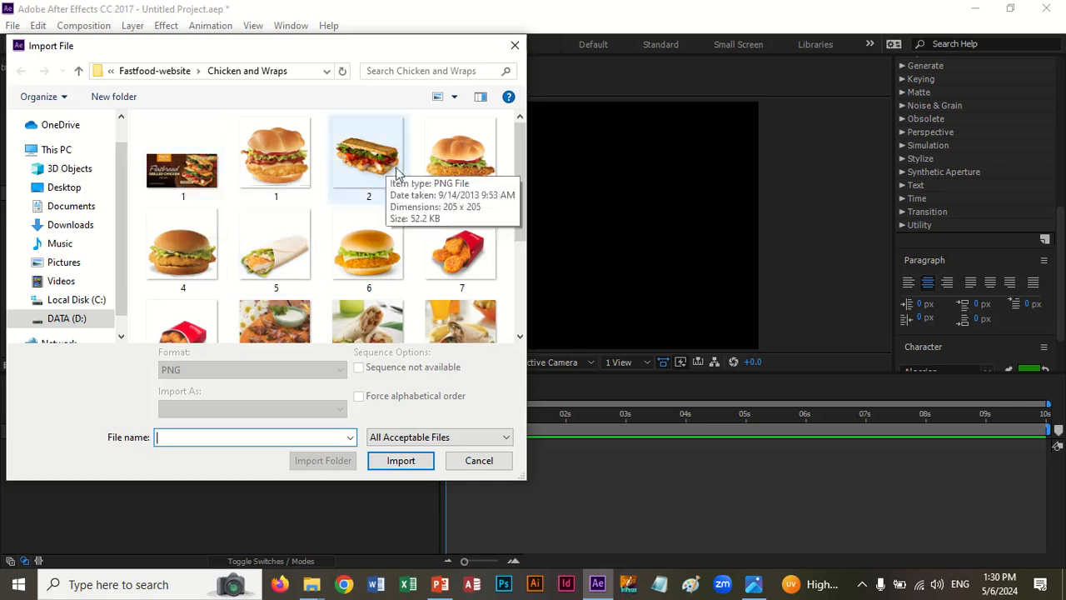
double_click(364, 170)
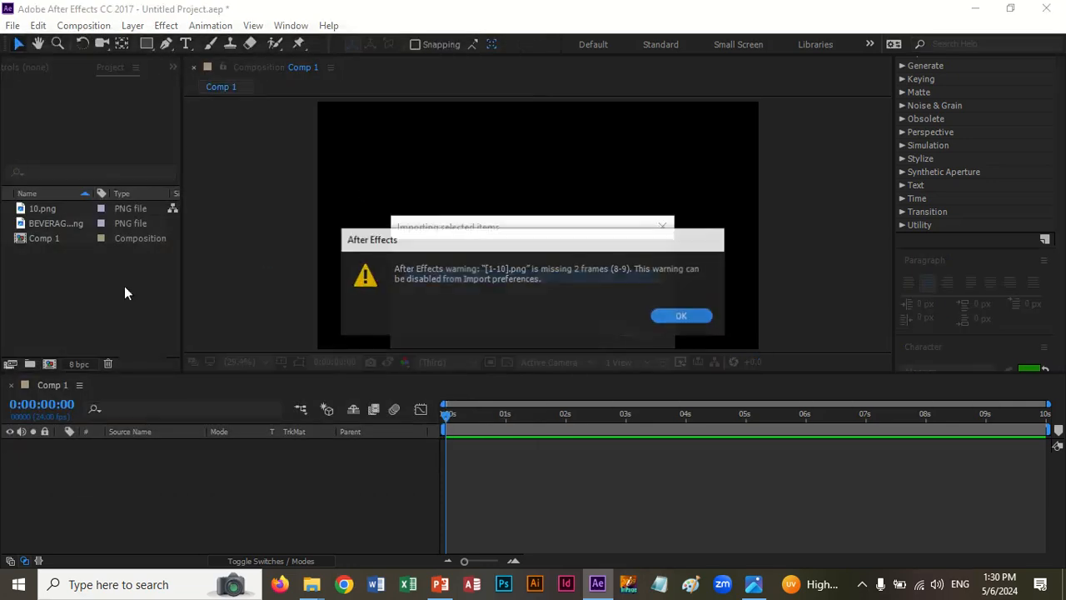
left_click(681, 317)
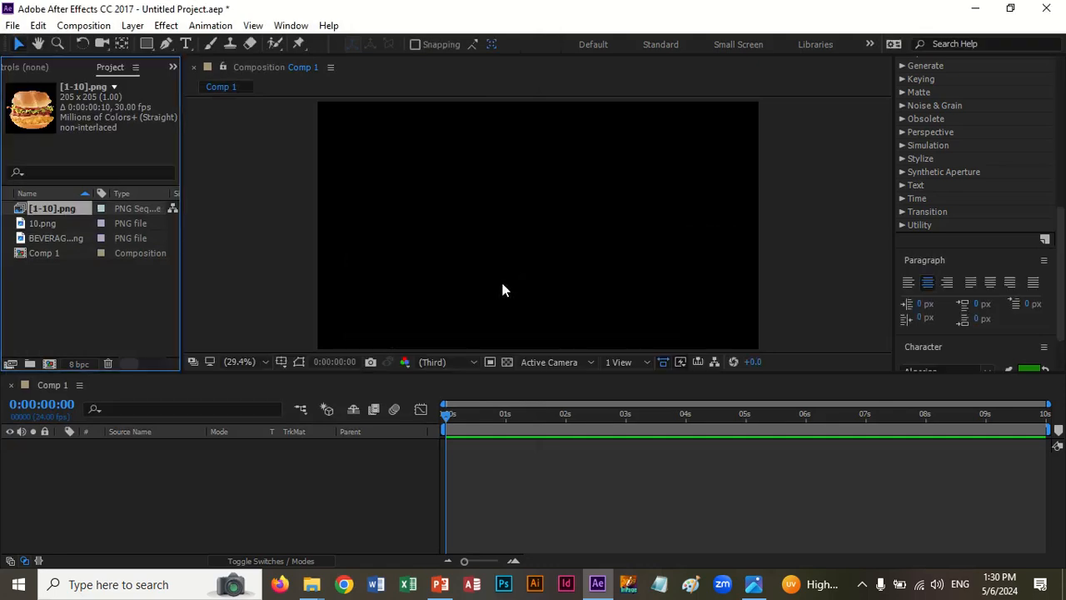
Step: Delete the imported [1-10].png sequence from the project
key("Delete")
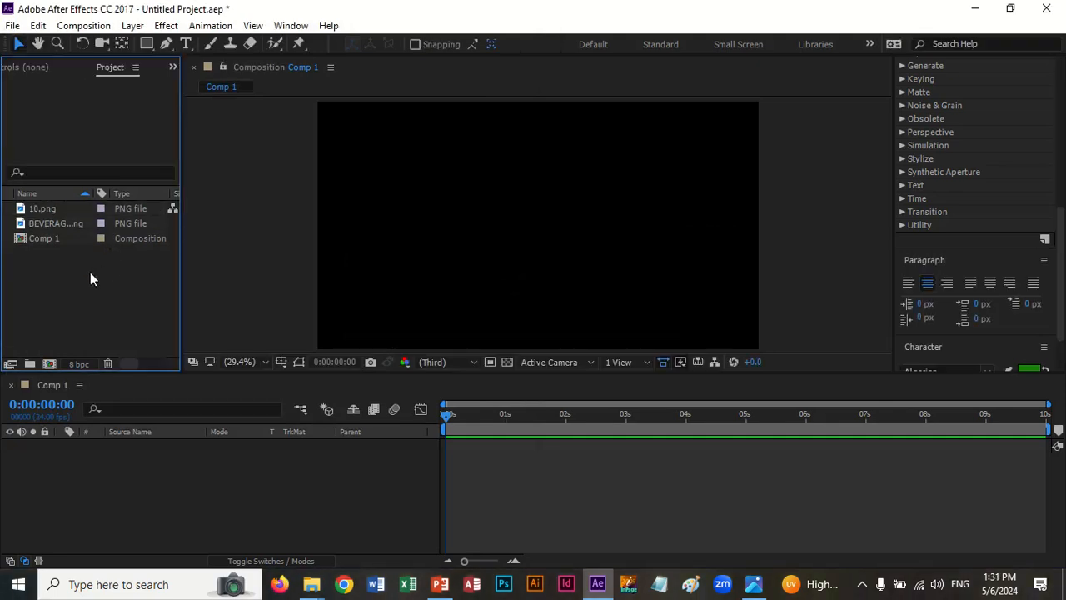
Step: Try to import salad image 3 from the FRIES & SIDES folder, then delete the imported PNG sequence
double_click(90, 271)
scroll(287, 249, "down", 3)
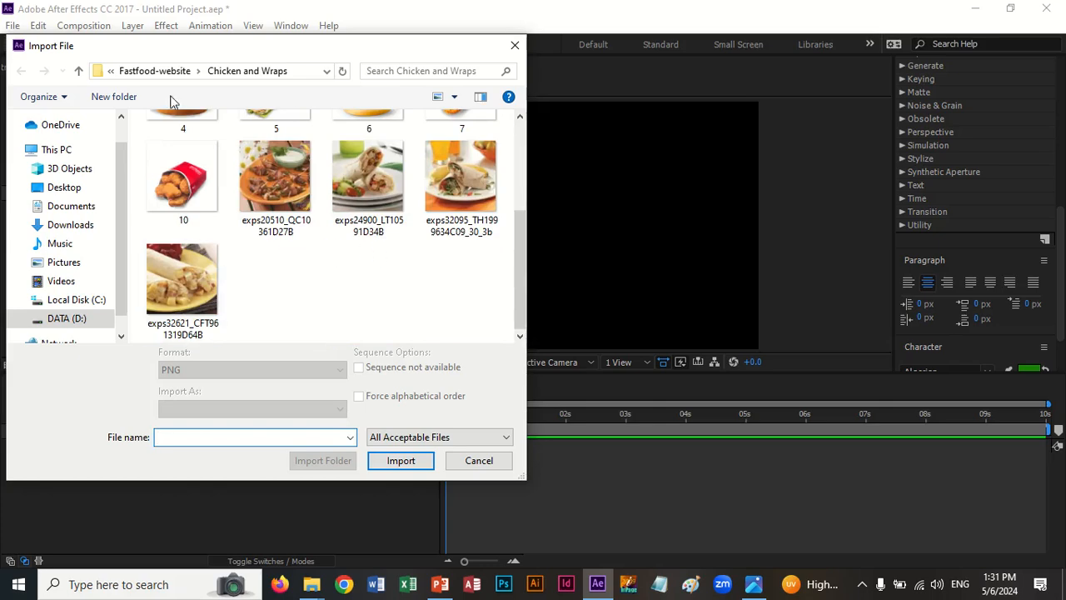
left_click(154, 70)
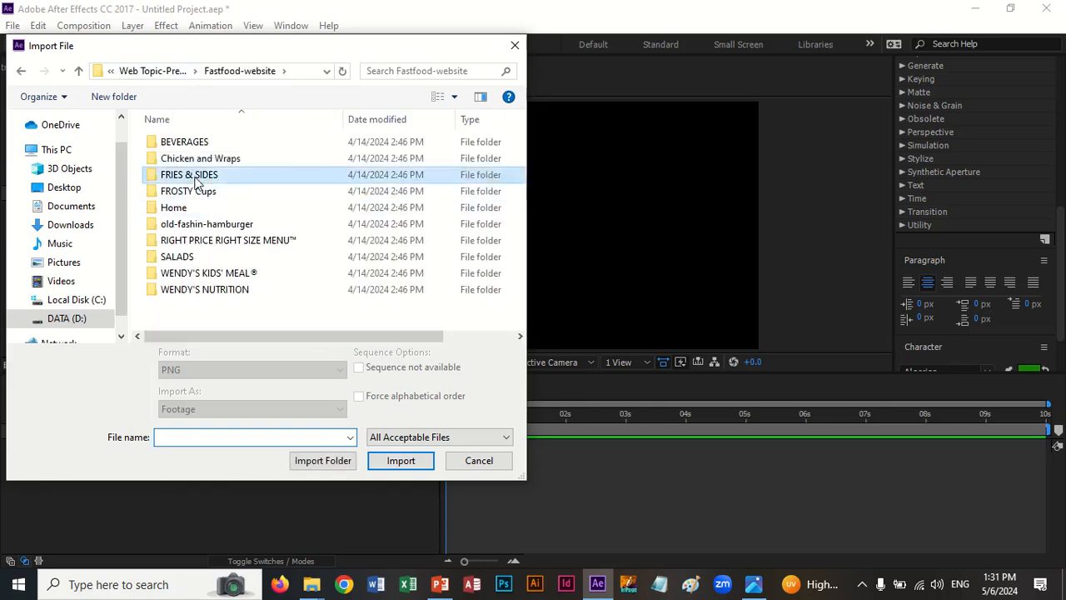
double_click(194, 177)
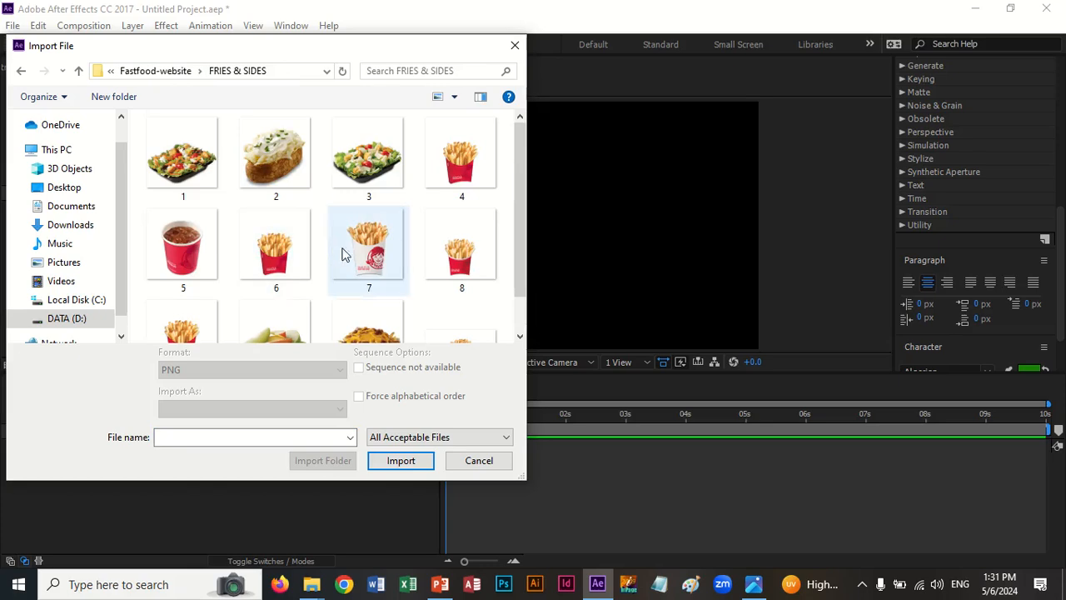
double_click(350, 172)
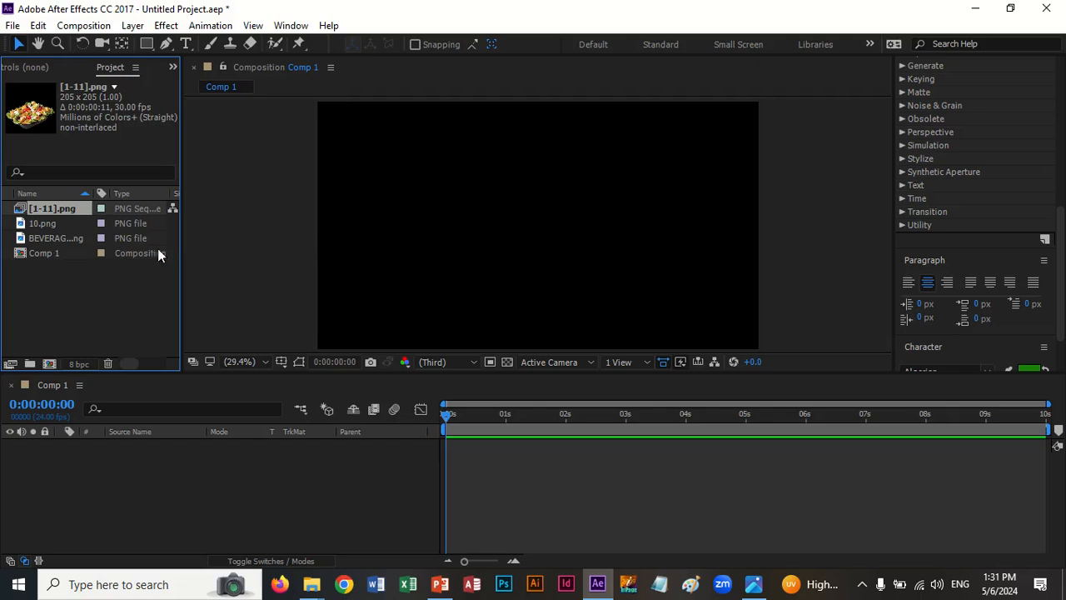
key("Delete")
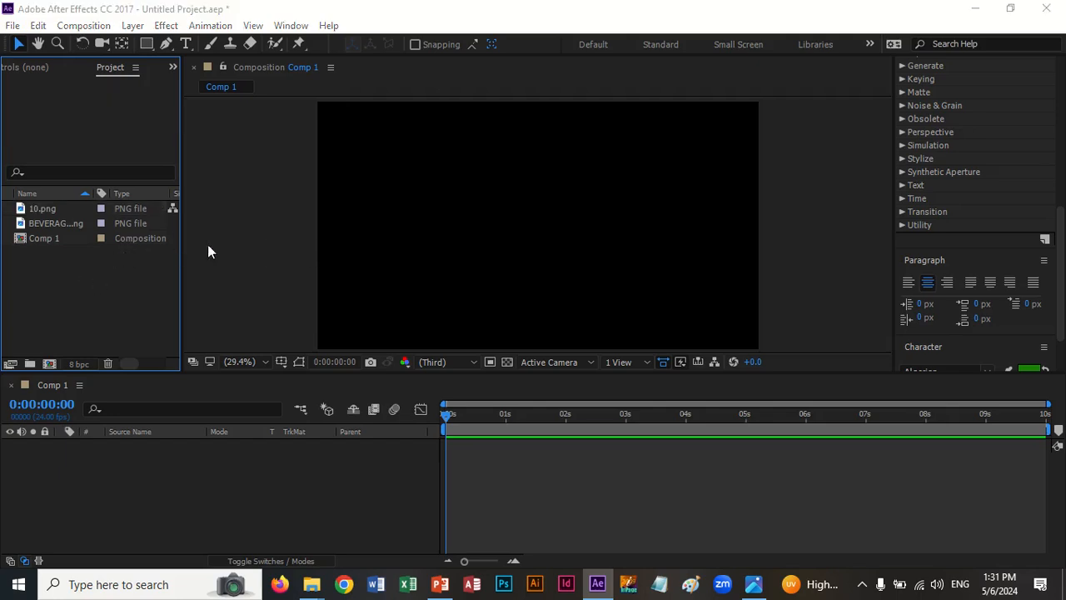
Step: Try to import image 5 from the FRIES & SIDES folder as footage
key("ctrl+i")
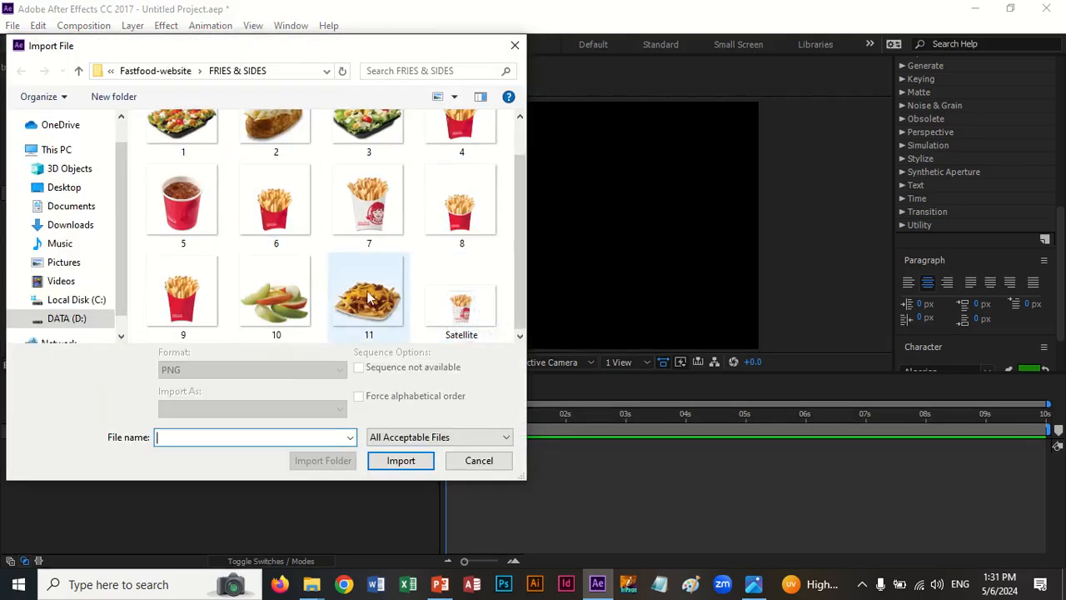
double_click(183, 246)
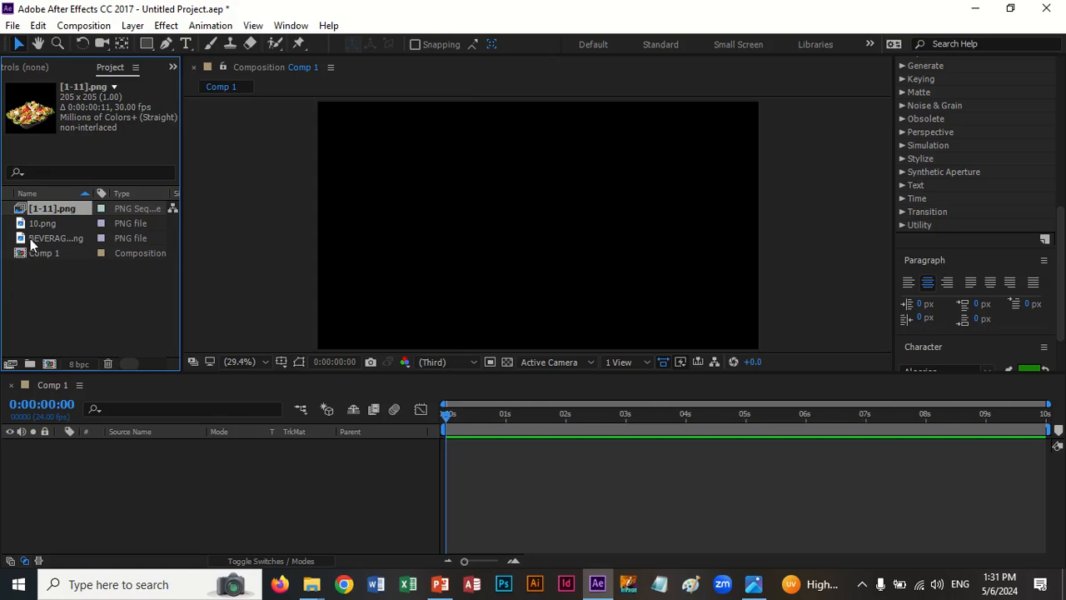
Step: Add BEVERAGES.png to Comp 1, scale it to about 203%, and move it into the left half of the frame
left_click_drag(30, 239, 516, 222)
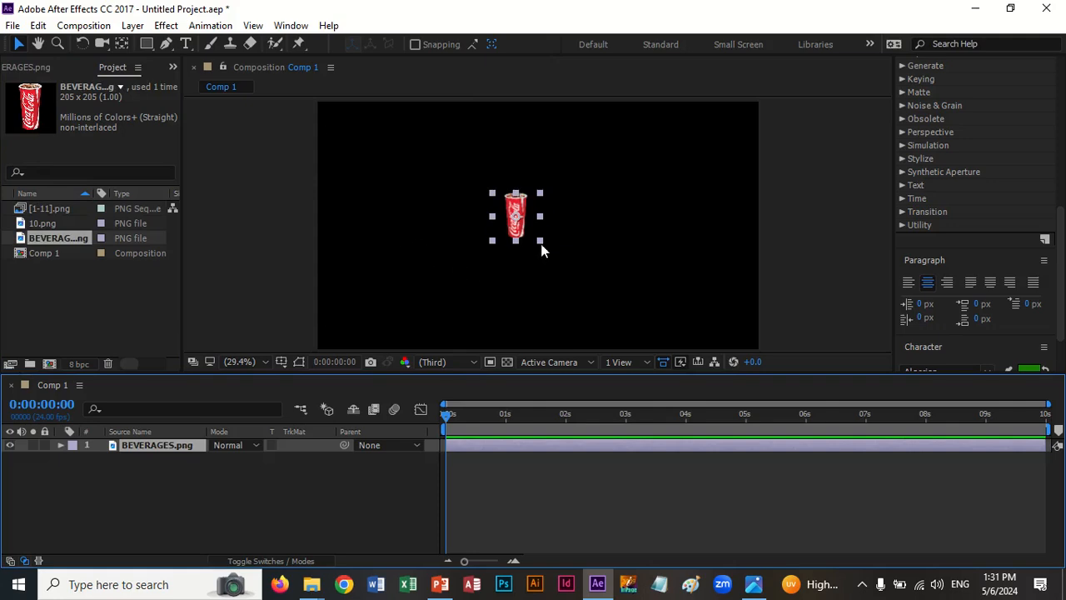
left_click_drag(542, 246, 567, 271)
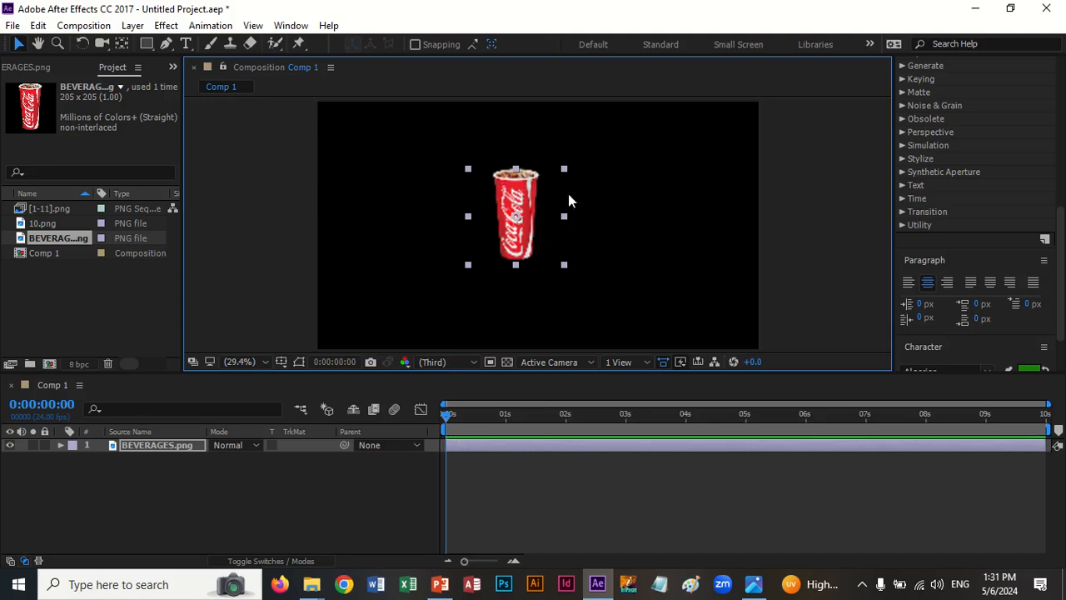
left_click_drag(495, 223, 506, 219)
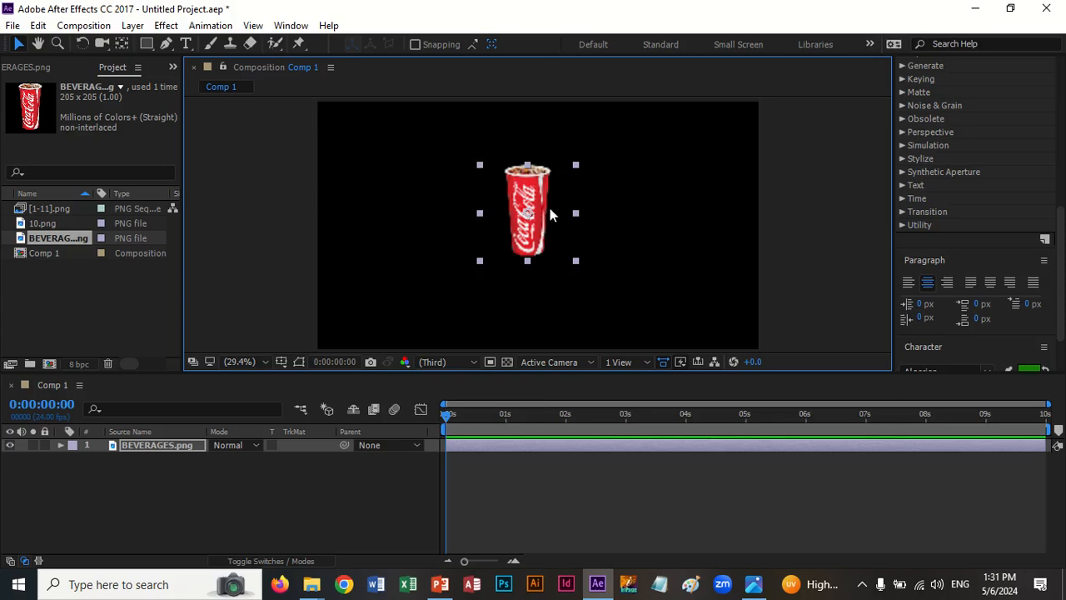
left_click_drag(546, 207, 454, 234)
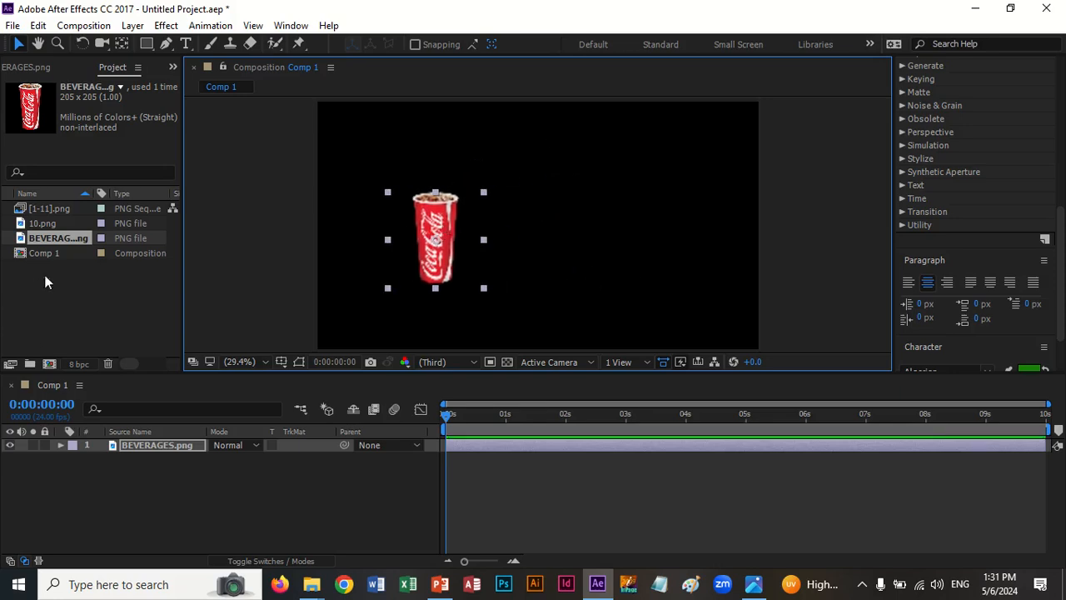
Step: Delete the [1-11].png sequence and import the 2013 Adoption Workplace Winner image from the Home folder
left_click(67, 211)
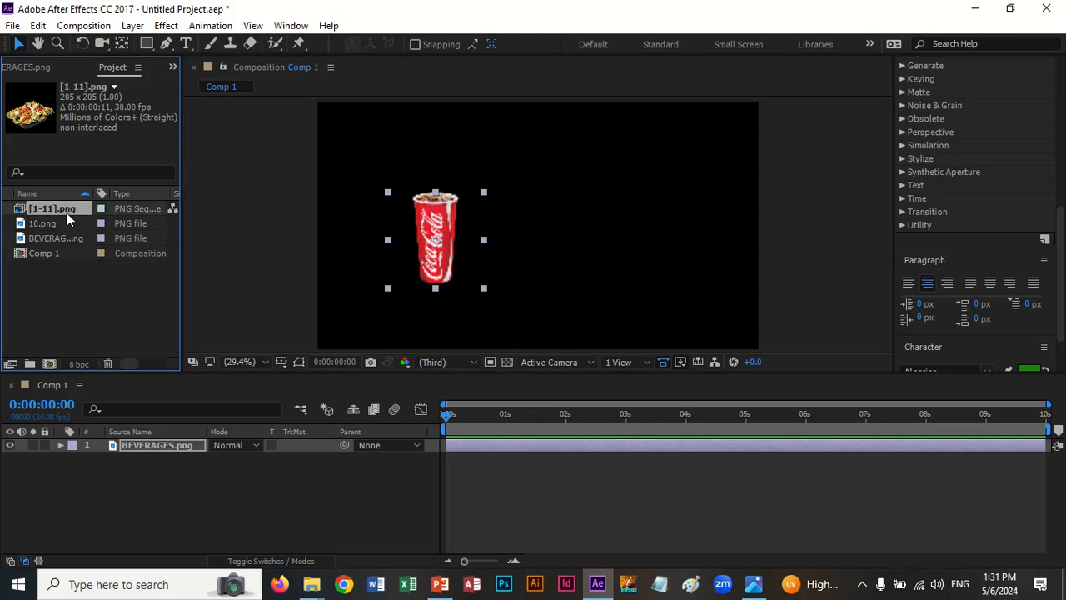
key("Delete")
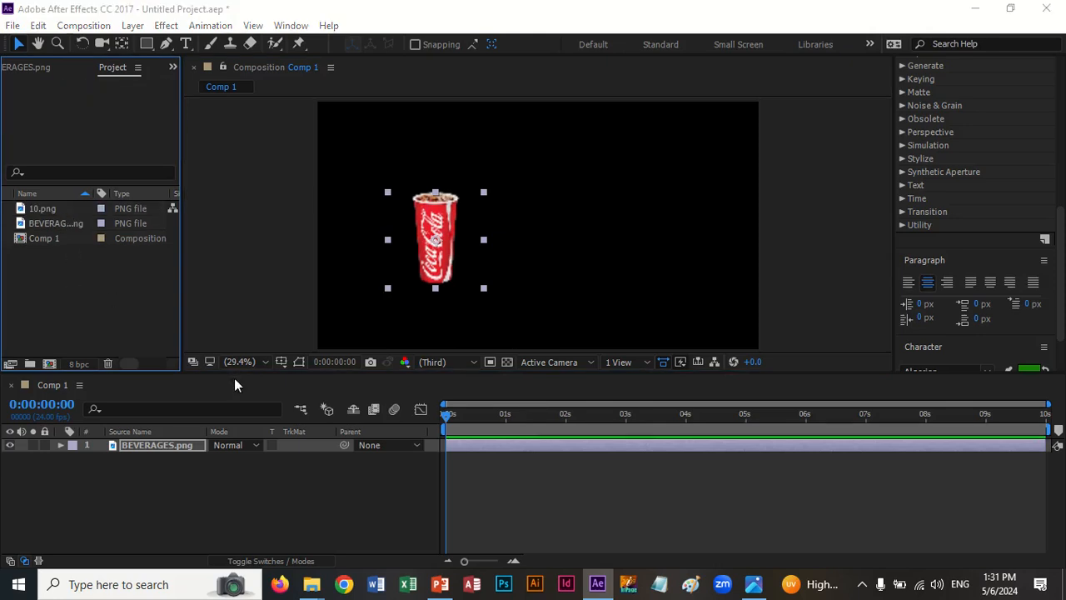
key("ctrl+i")
left_click(172, 74)
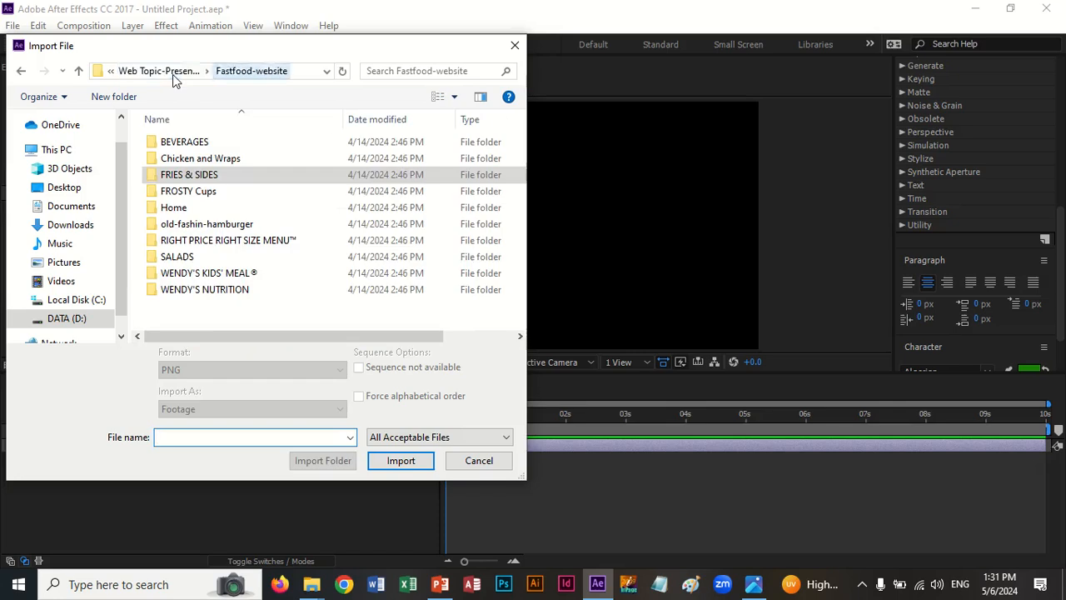
double_click(178, 211)
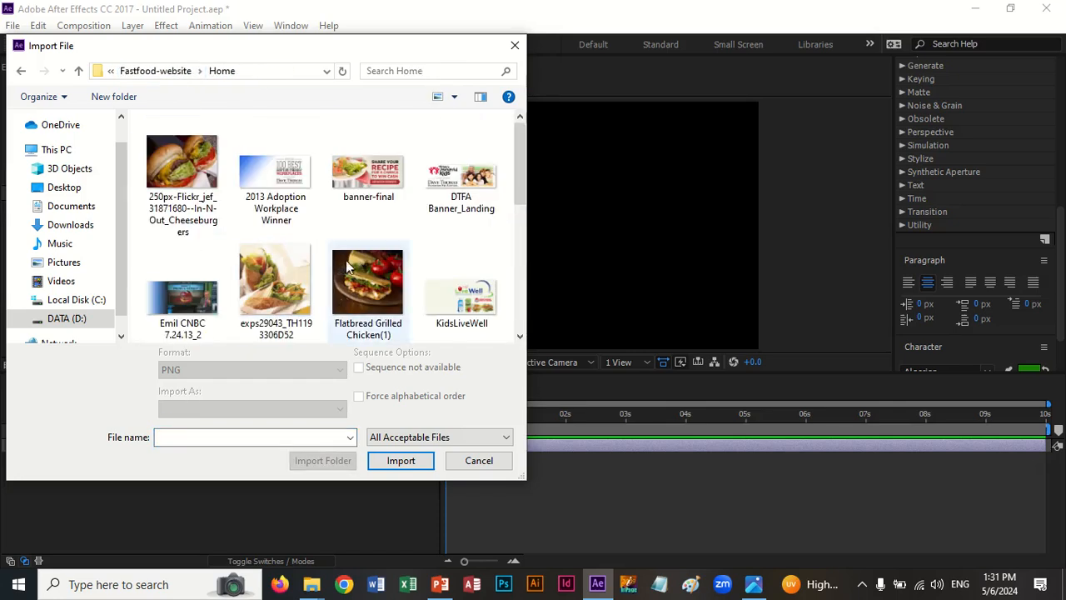
double_click(287, 195)
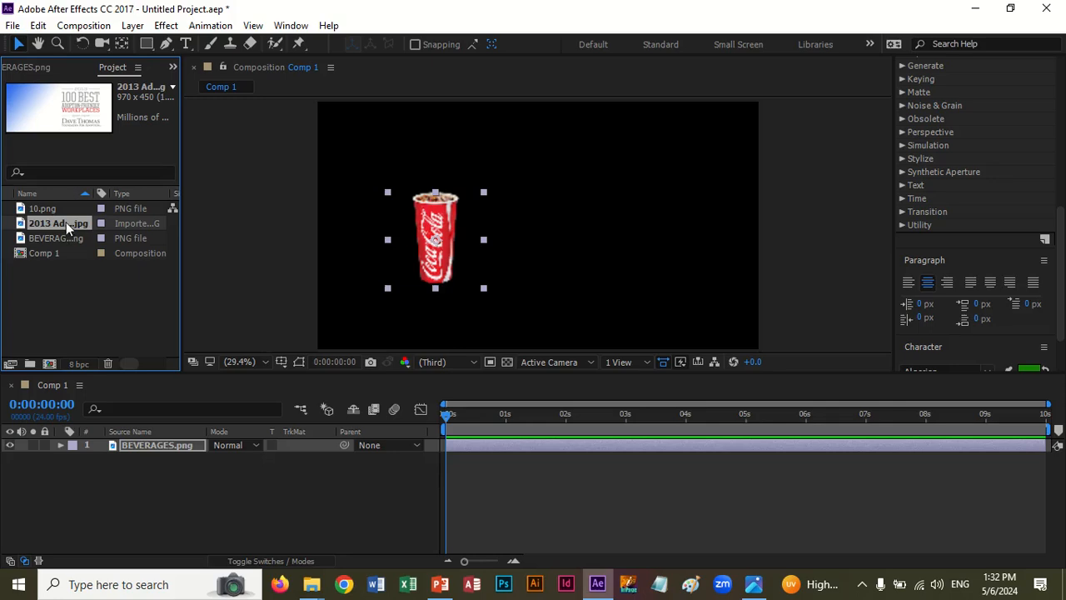
Step: Add the 2013 Adoption Workplace Winner image below BEVERAGES.png in Comp 1 and fit it to the comp
left_click_drag(66, 221, 111, 481)
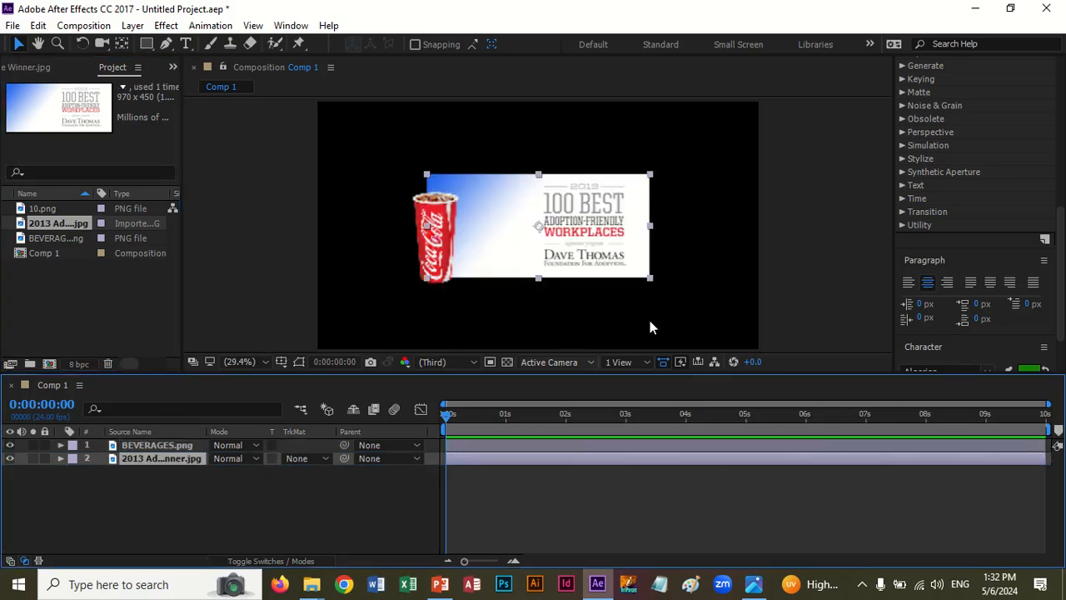
right_click(552, 213)
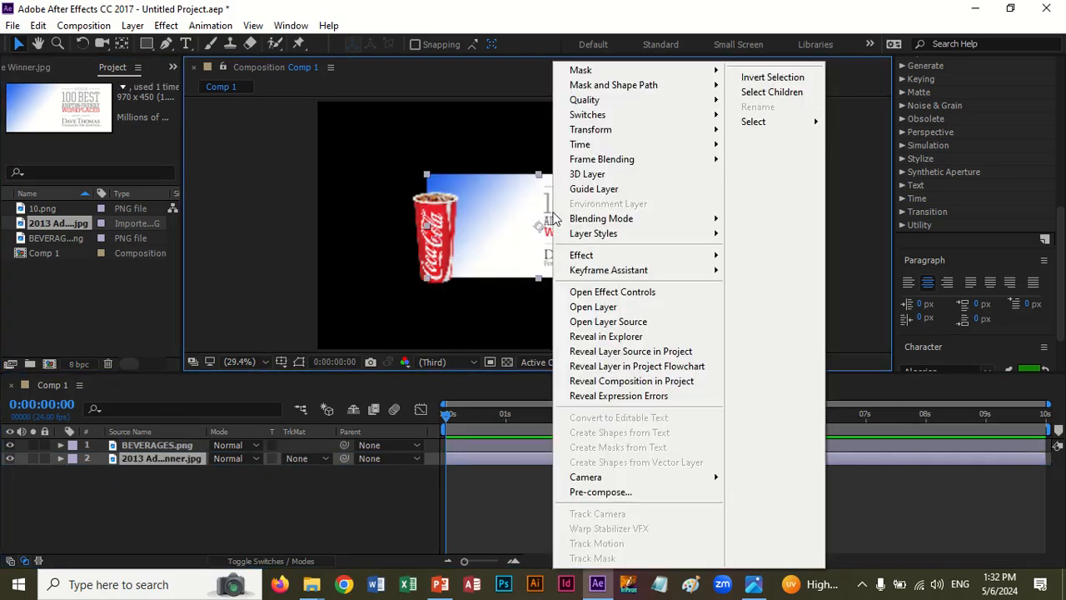
mouse_move(613, 132)
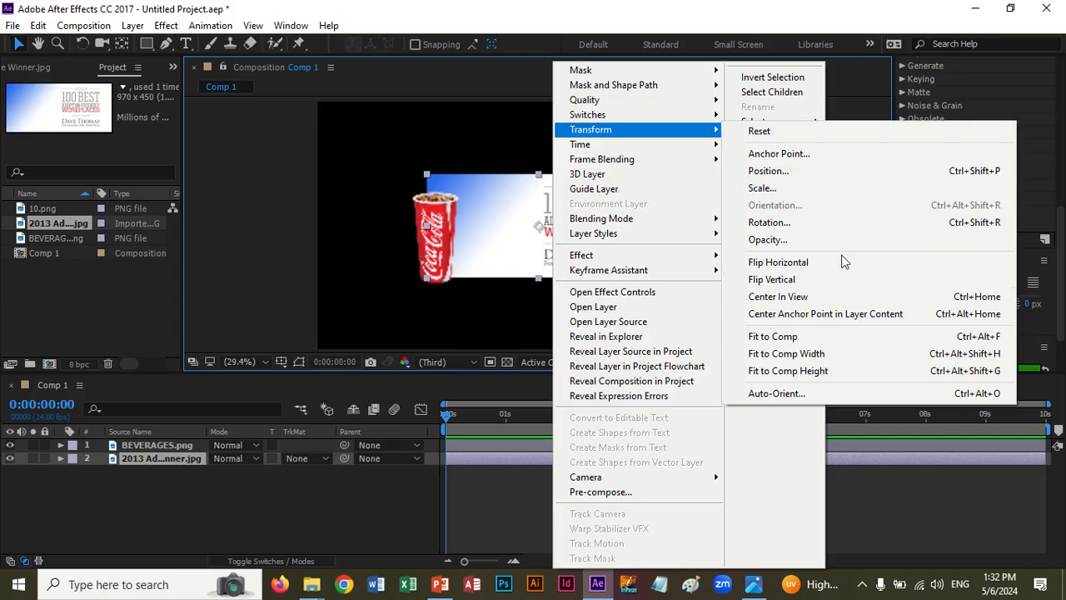
left_click(843, 341)
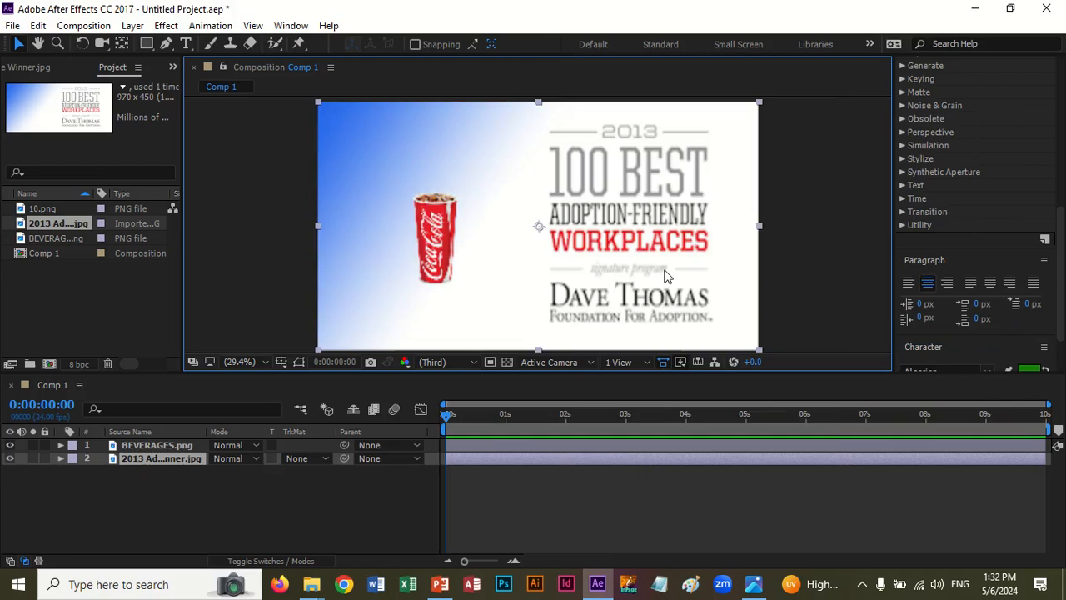
Step: Move the Coca-Cola cup slightly up and left over the banner's blue area
left_click(294, 244)
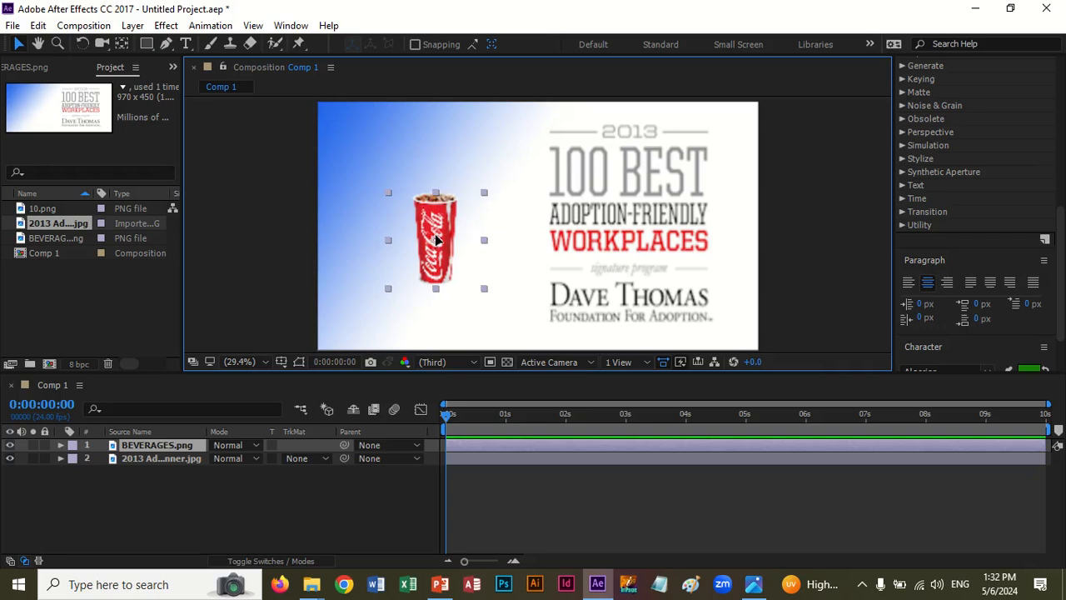
left_click_drag(436, 240, 402, 222)
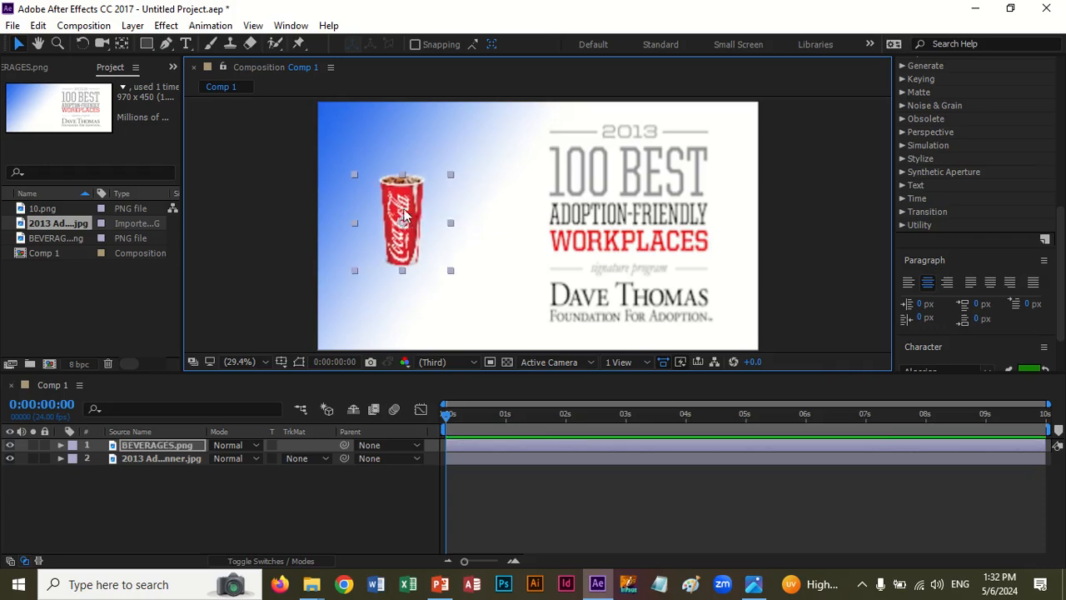
mouse_move(404, 215)
left_mouse_down()
mouse_move(419, 199)
mouse_move(414, 212)
left_mouse_up()
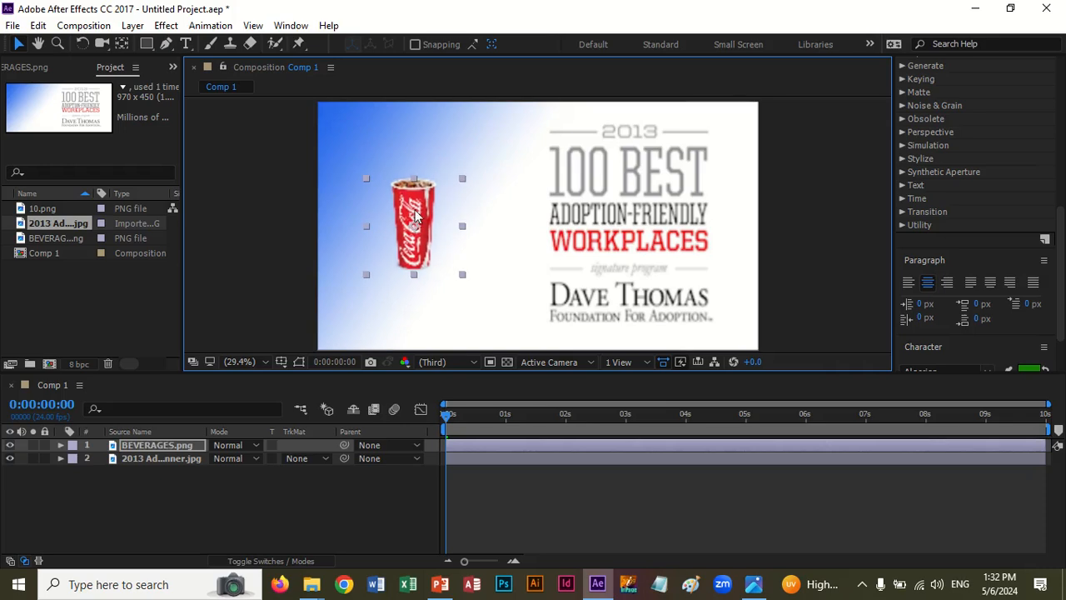
Step: Add 10.png to Comp 1 and place it as the topmost layer, above BEVERAGES.png
left_click(47, 240)
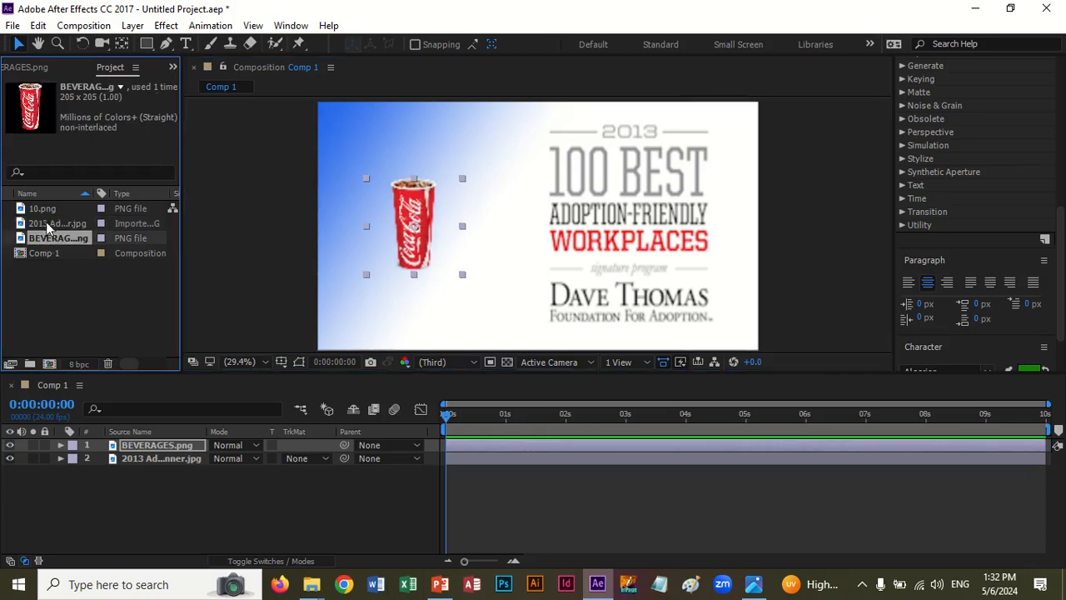
left_click(46, 212)
left_click_drag(46, 212, 100, 498)
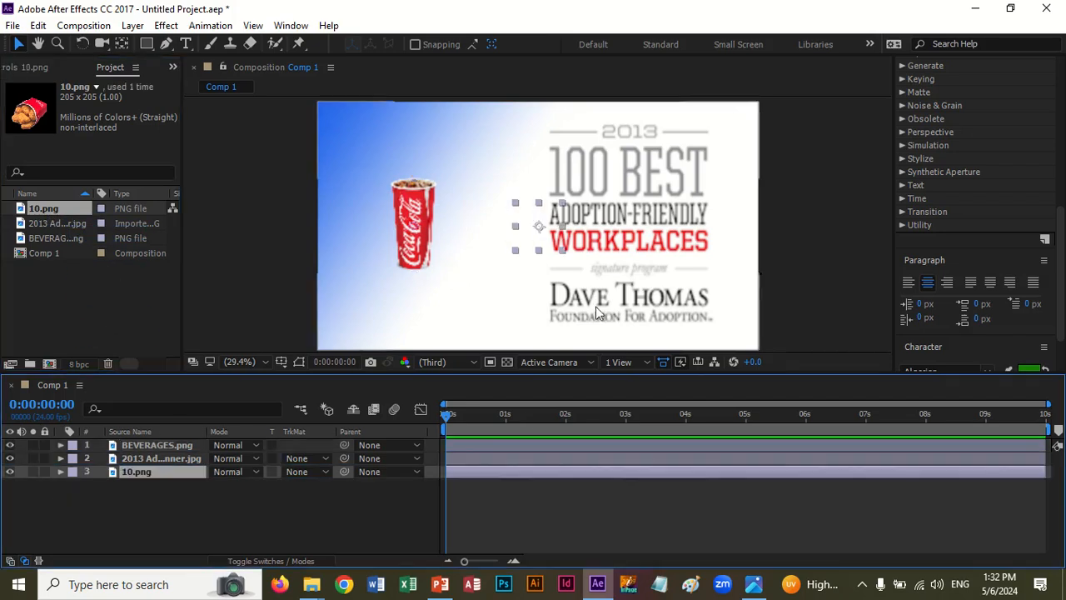
left_click_drag(185, 474, 188, 443)
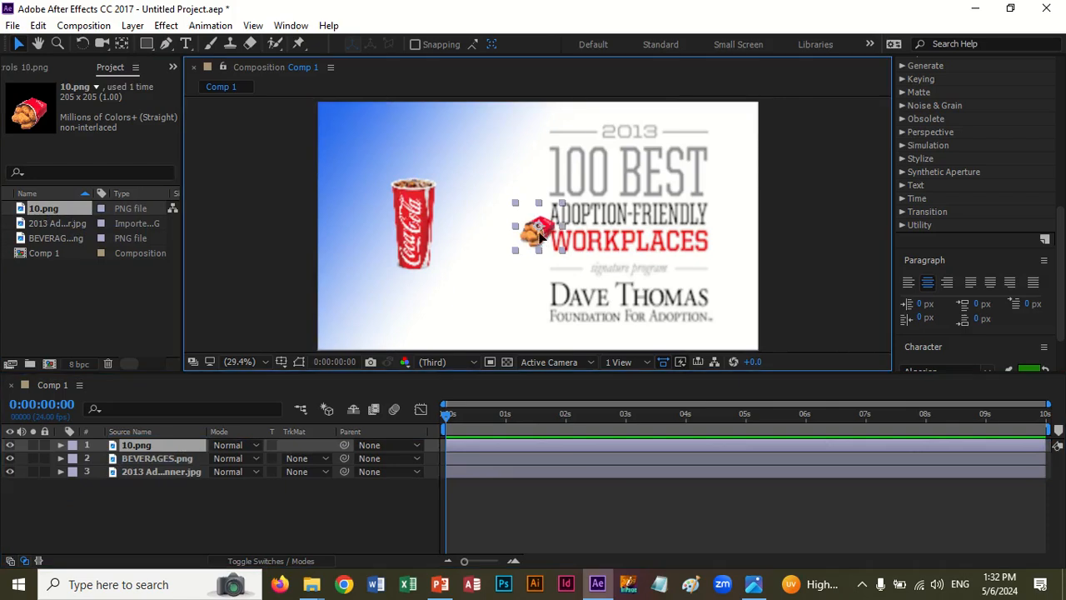
Step: Place the nuggets image slightly enlarged in the banner's lower-left corner and reposition the cup above it
left_click_drag(536, 236, 361, 316)
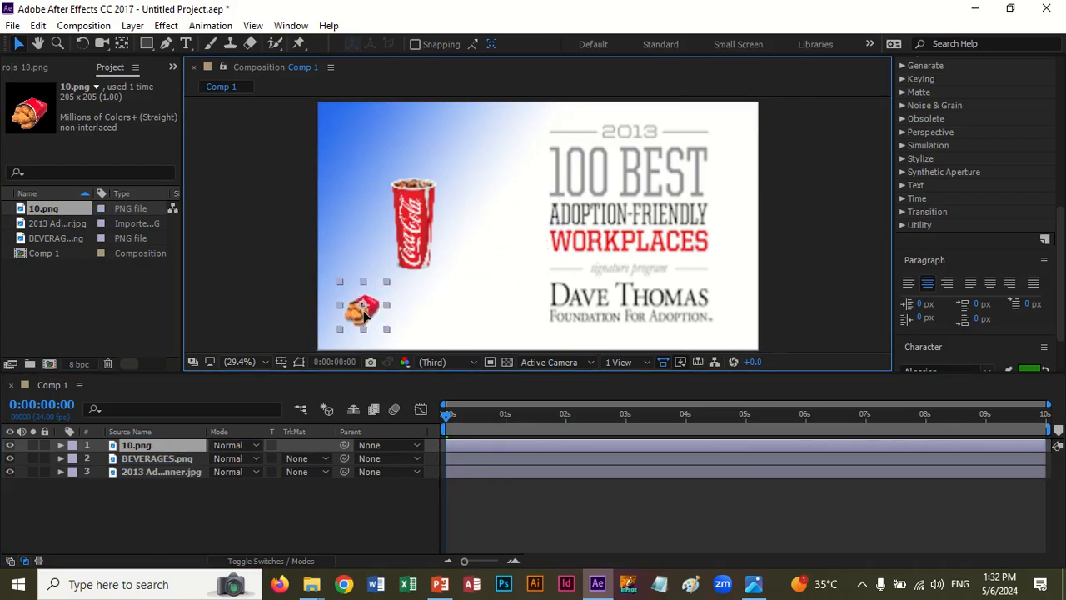
left_click_drag(408, 250, 416, 206)
left_click(371, 308)
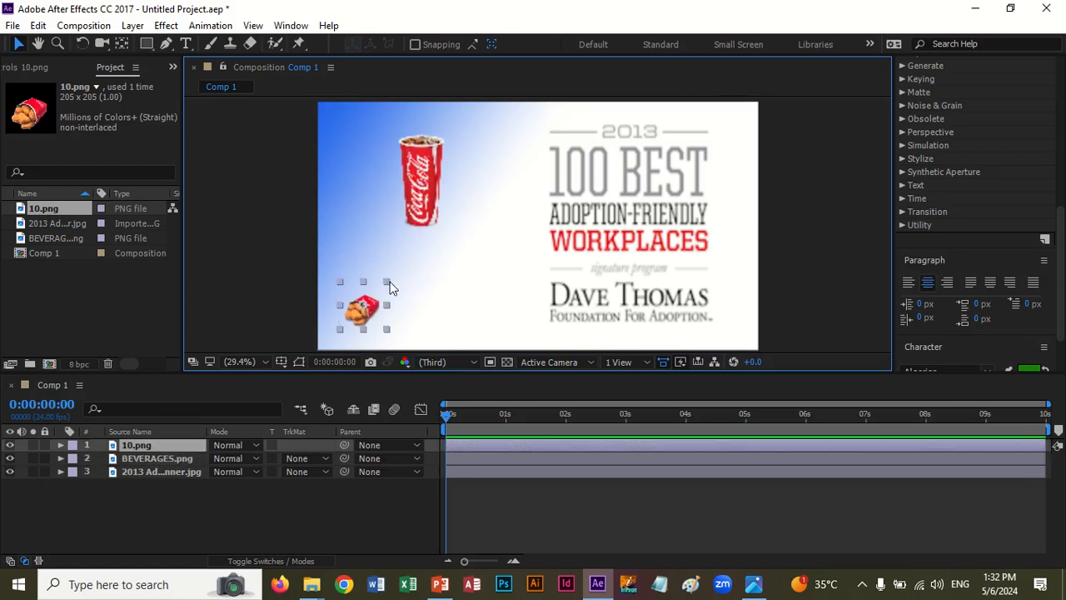
left_click_drag(389, 284, 409, 270)
left_click_drag(370, 314, 376, 308)
left_click(288, 316)
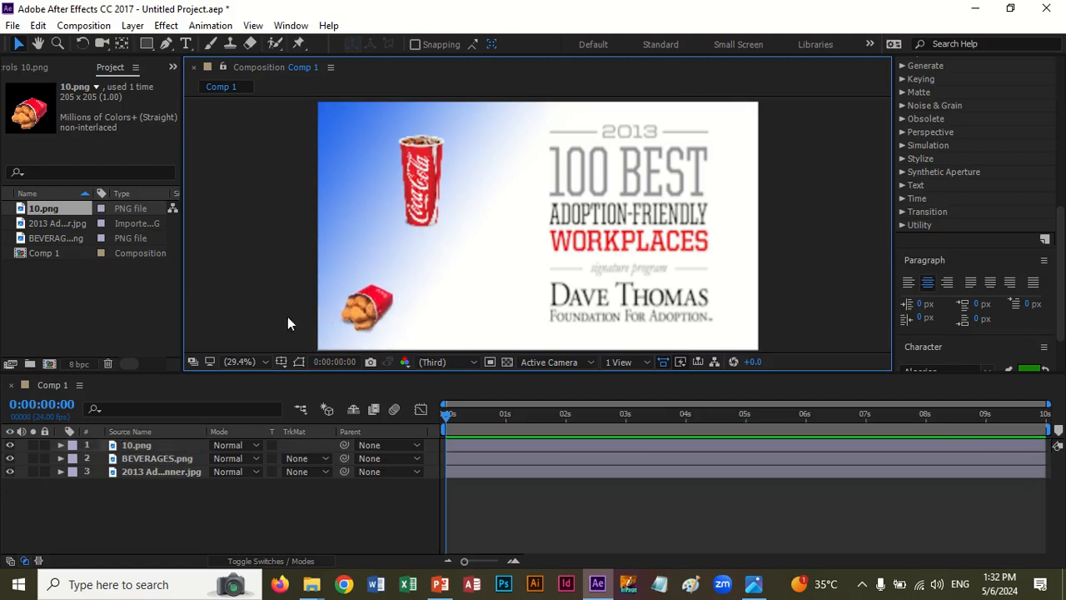
left_click(412, 218)
left_click_drag(412, 218, 411, 229)
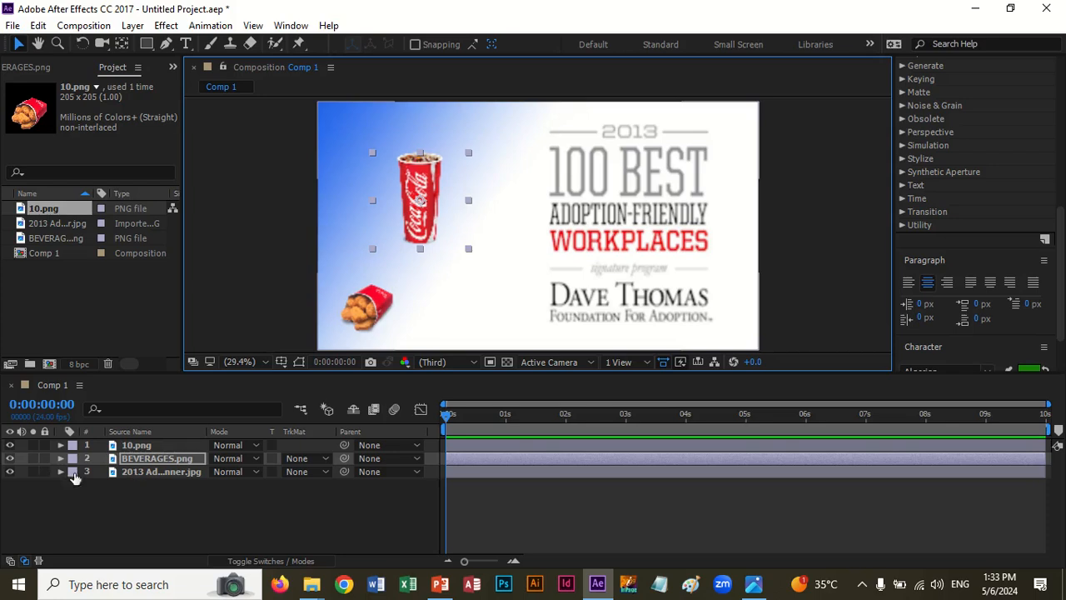
Step: Toggle the banner layer's visibility and solo switches on and off, then lock the layer
left_click(10, 471)
left_click(10, 471)
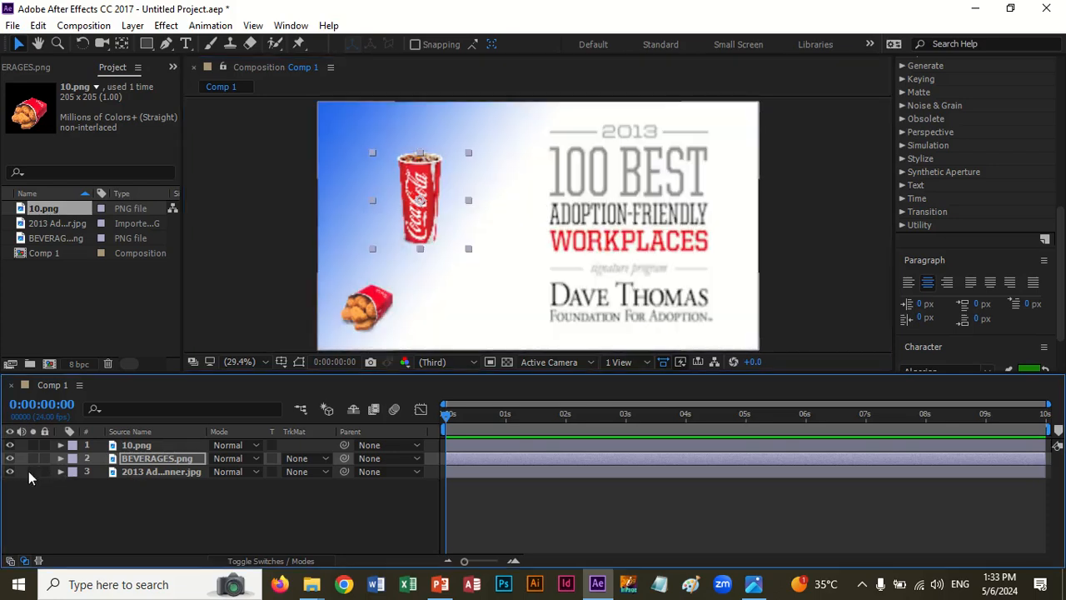
left_click(33, 471)
left_click(33, 471)
left_click(45, 472)
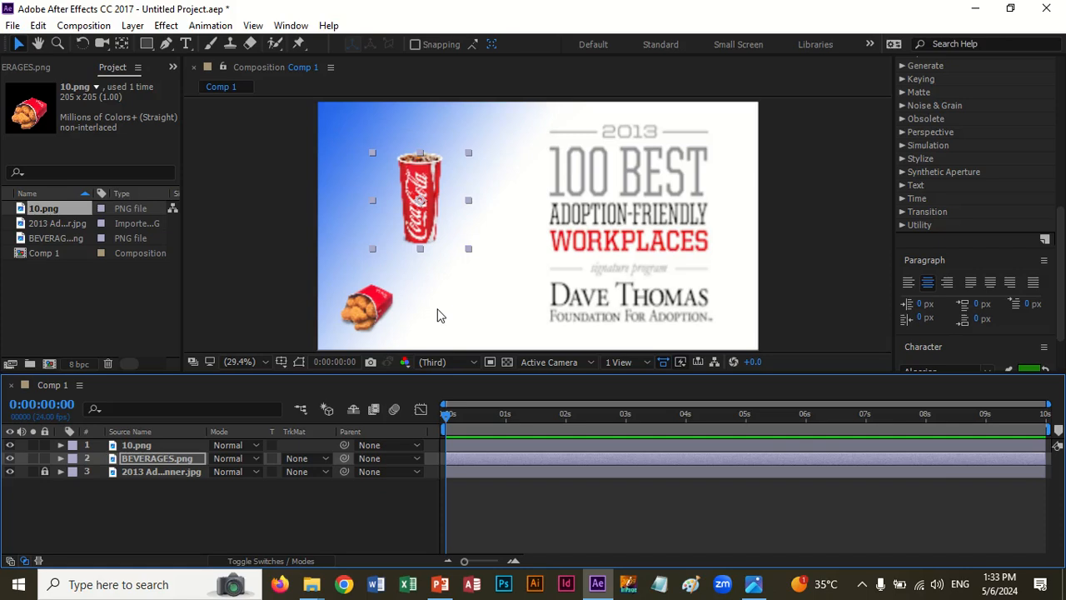
Step: Start Rotation keyframing on the BEVERAGES.png layer with a 0x+0.0° keyframe at 0:00:00:00
left_click(60, 458)
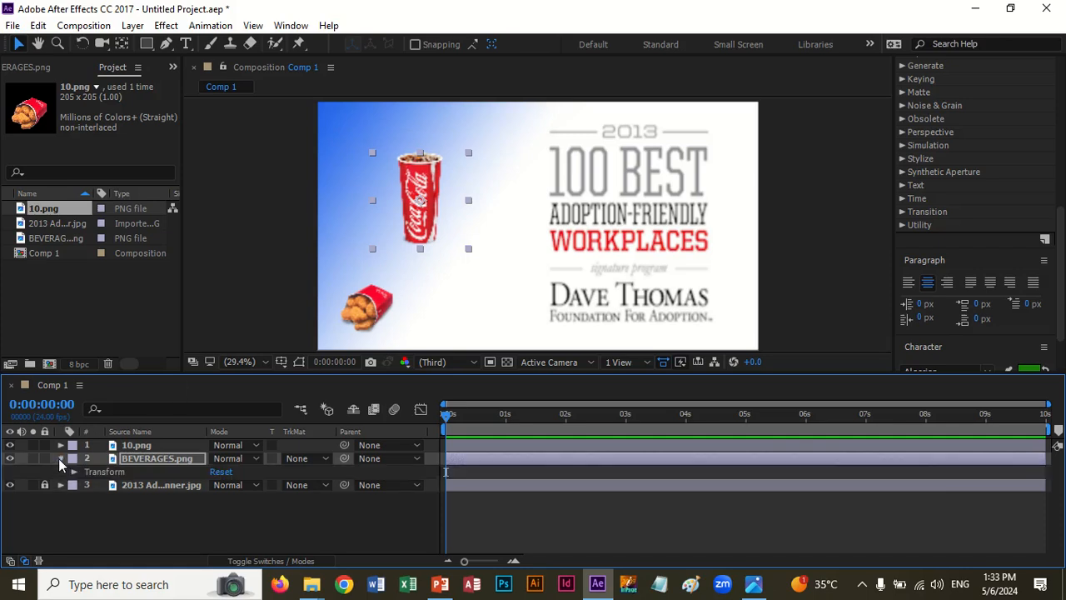
left_click(73, 472)
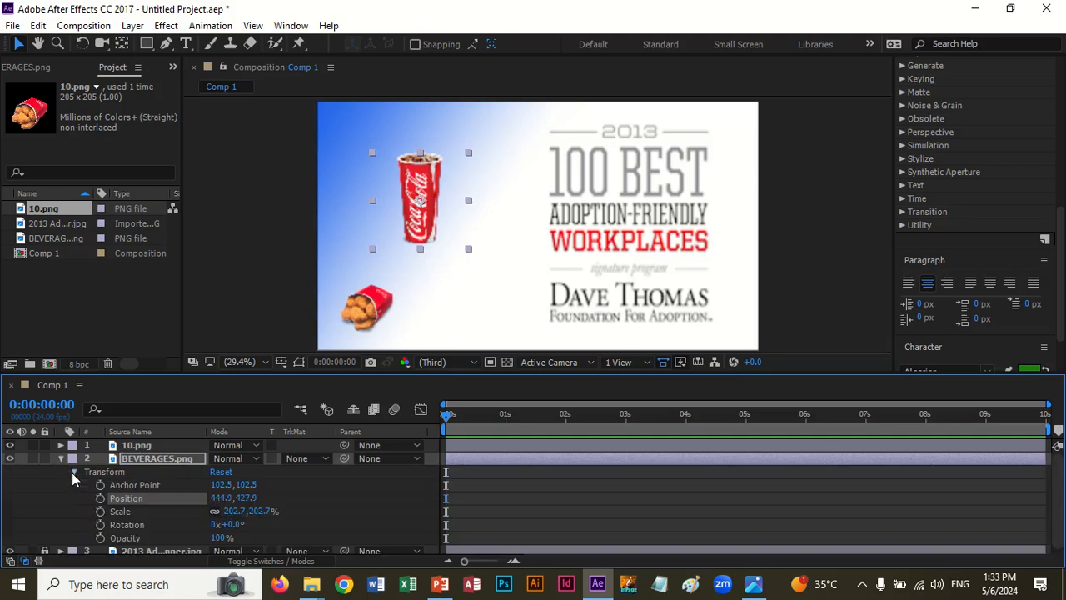
left_click(72, 472)
left_click(60, 457)
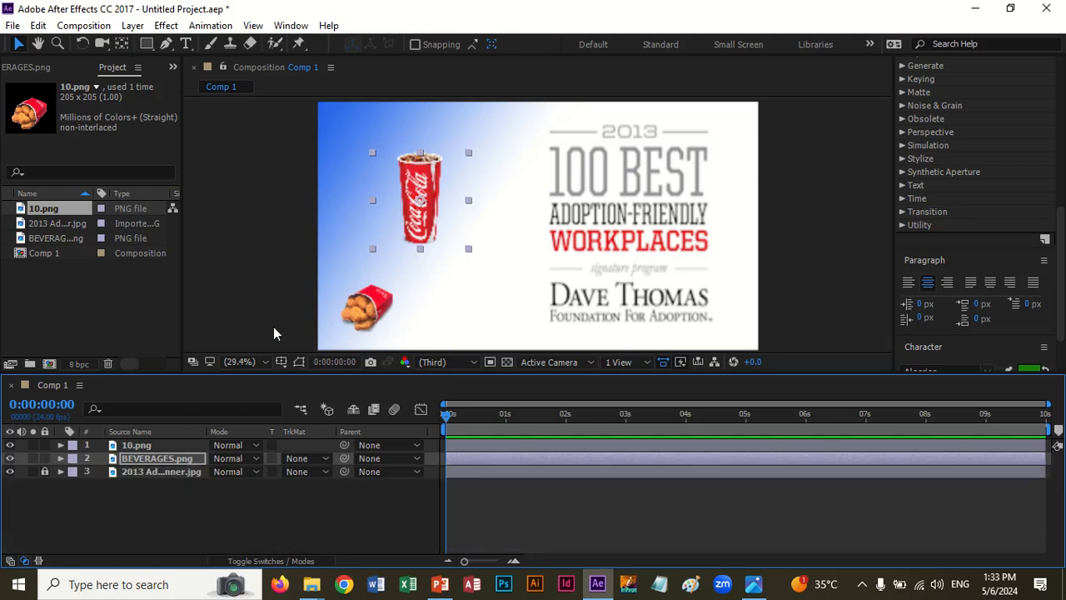
key("r")
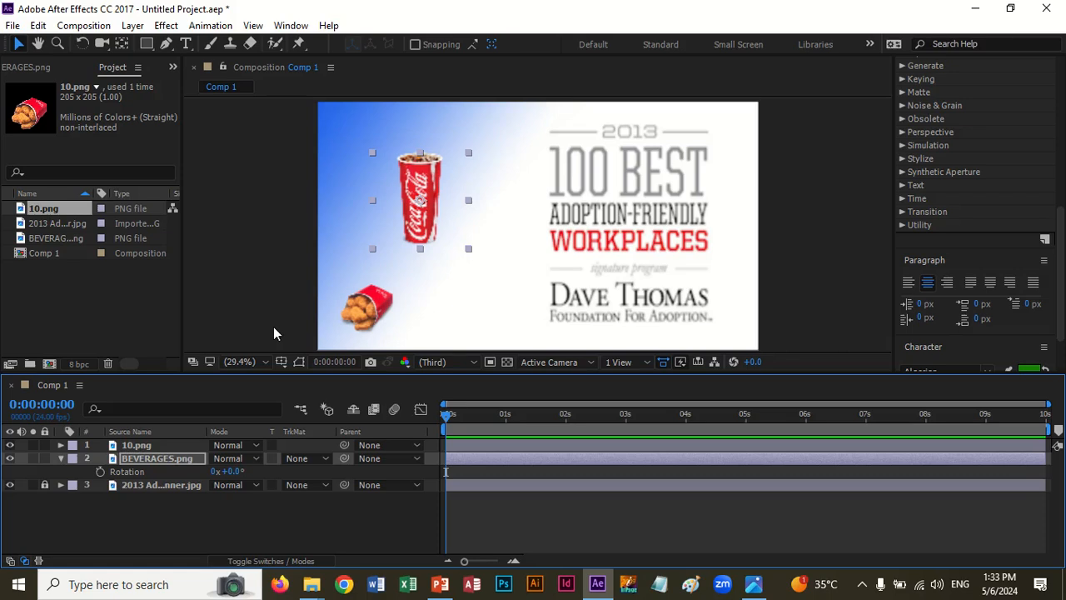
left_click(99, 472)
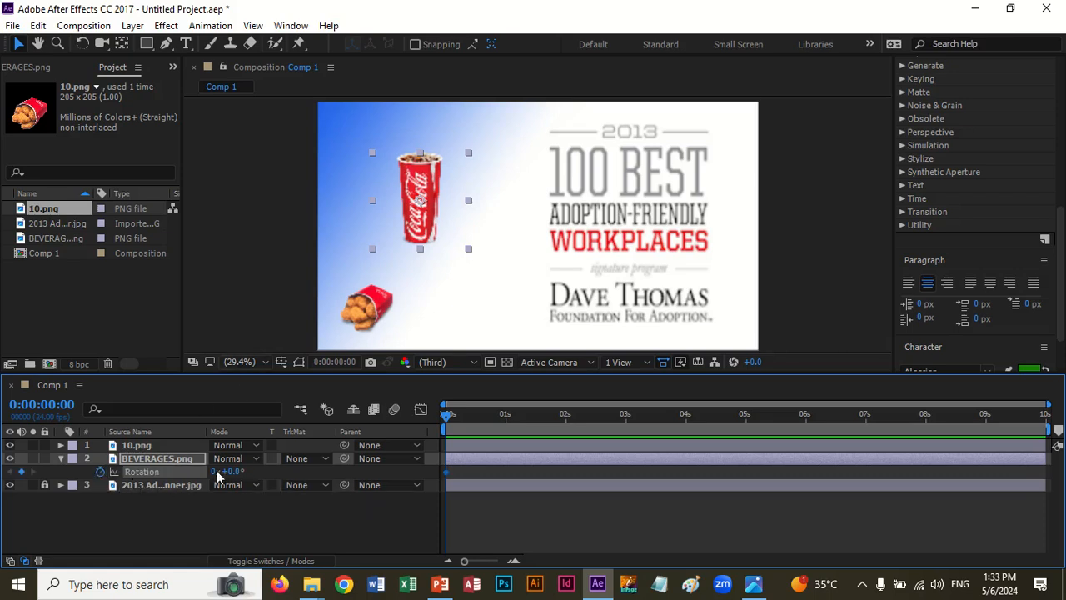
Step: Add a Rotation keyframe of one full turn (1x+0.0°) to the cup layer at 0:00:02:00
left_click_drag(453, 411, 866, 467)
left_click_drag(841, 594, 565, 550)
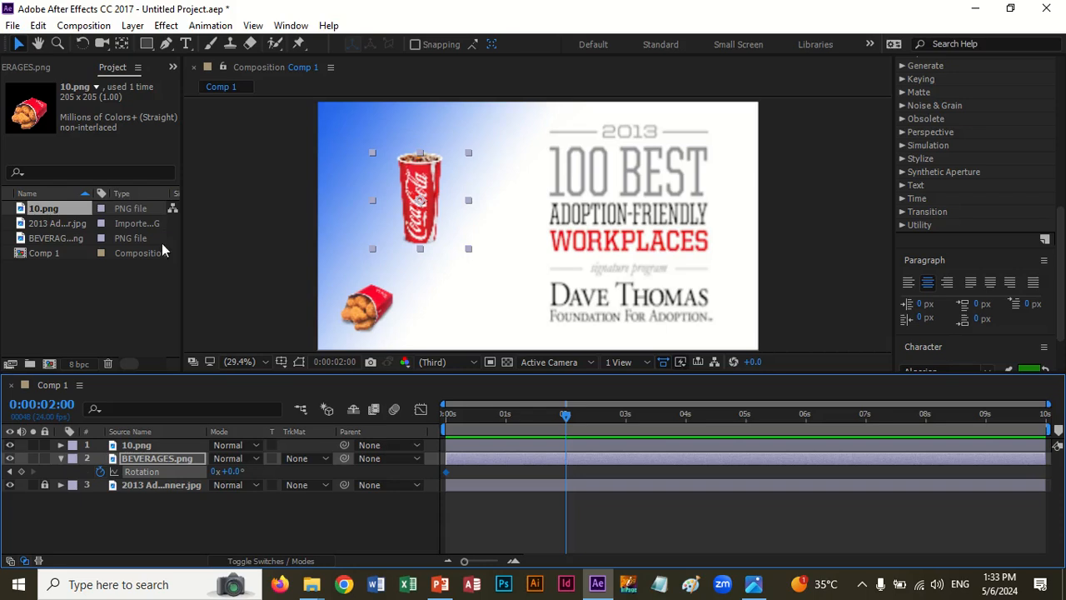
left_click(215, 471)
key("Return")
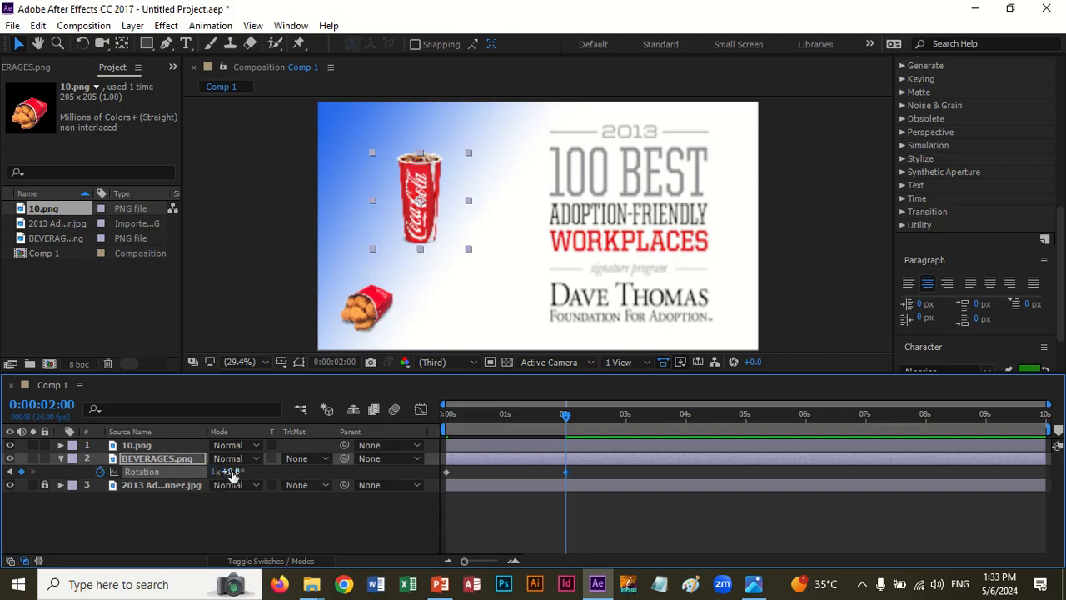
Step: Copy the cup's first Rotation keyframe and paste it at 0:00:04:00
left_click_drag(564, 419, 687, 421)
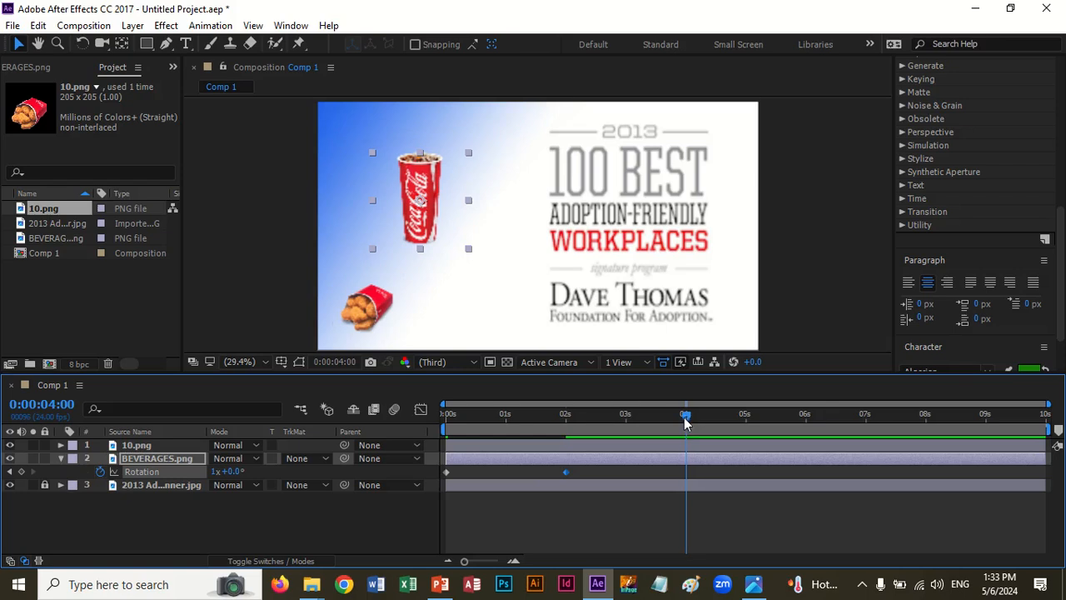
left_click(447, 471)
key("ctrl+c")
key("ctrl+v")
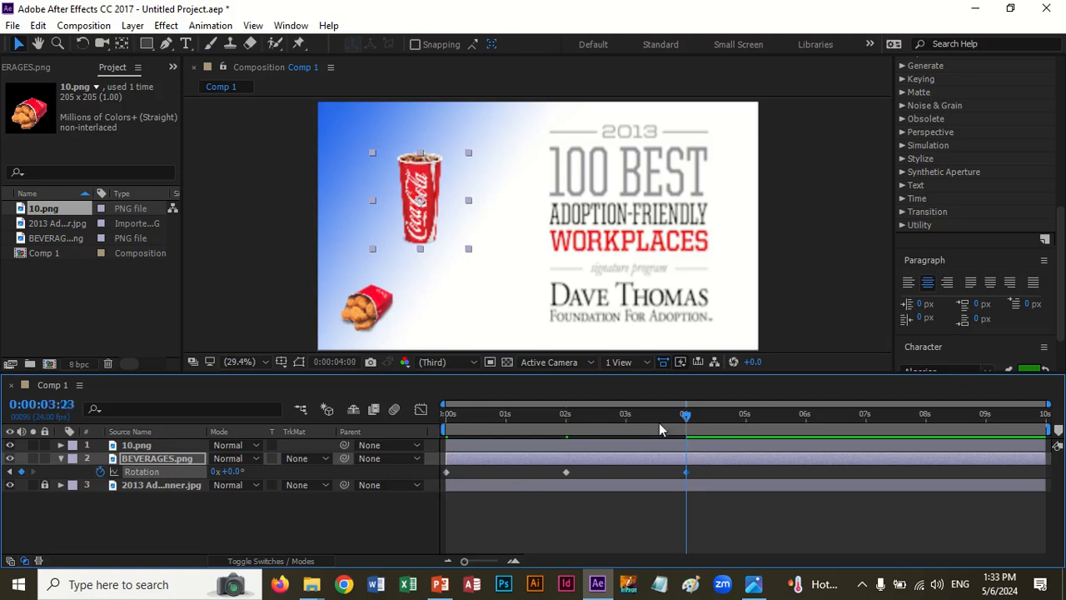
Step: Preview the cup's rotation from the beginning of the composition
key("Home")
key("space")
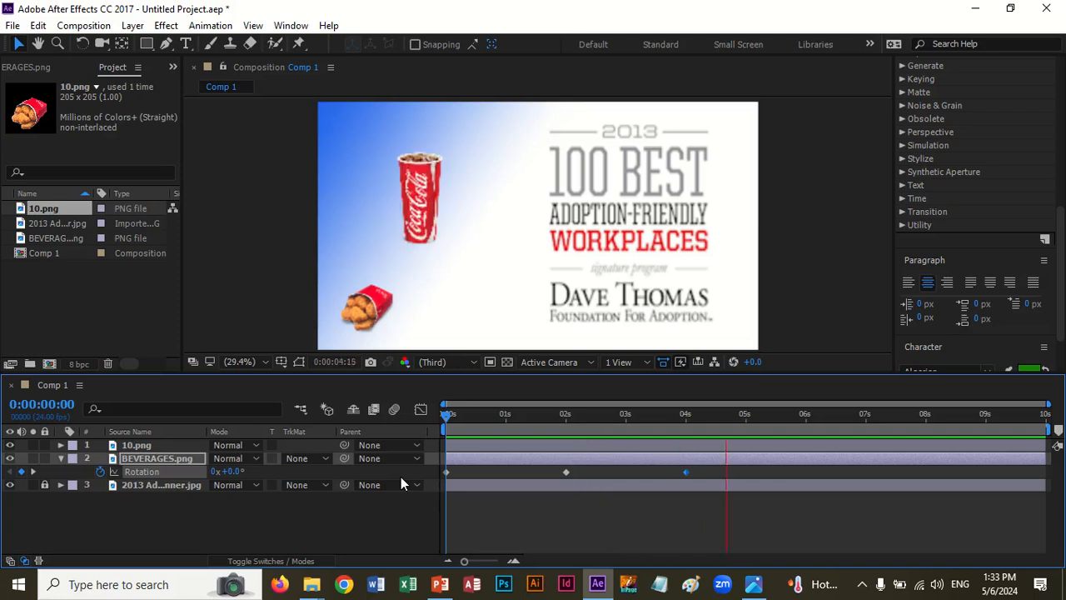
key("space")
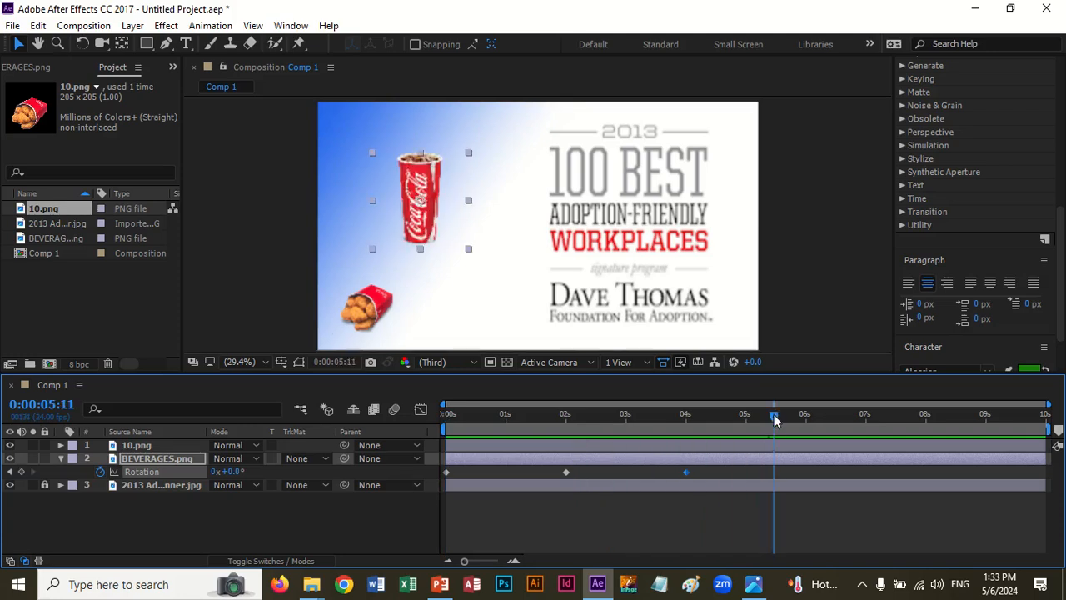
Step: End the work area at 0:00:04:03 and preview the cup animation within it
left_click_drag(772, 414, 694, 427)
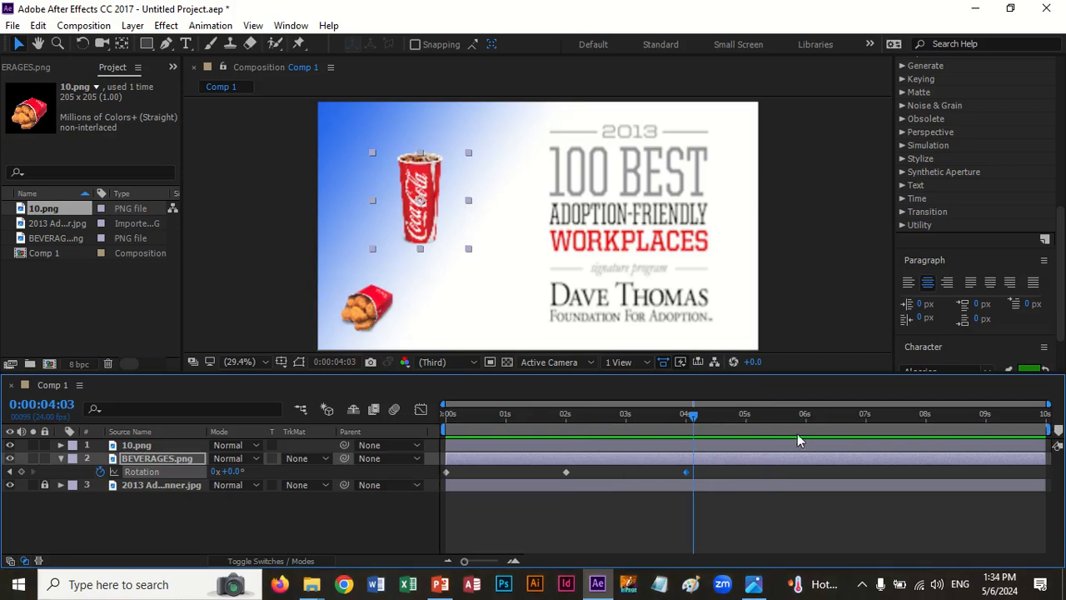
left_click_drag(1049, 429, 1014, 430)
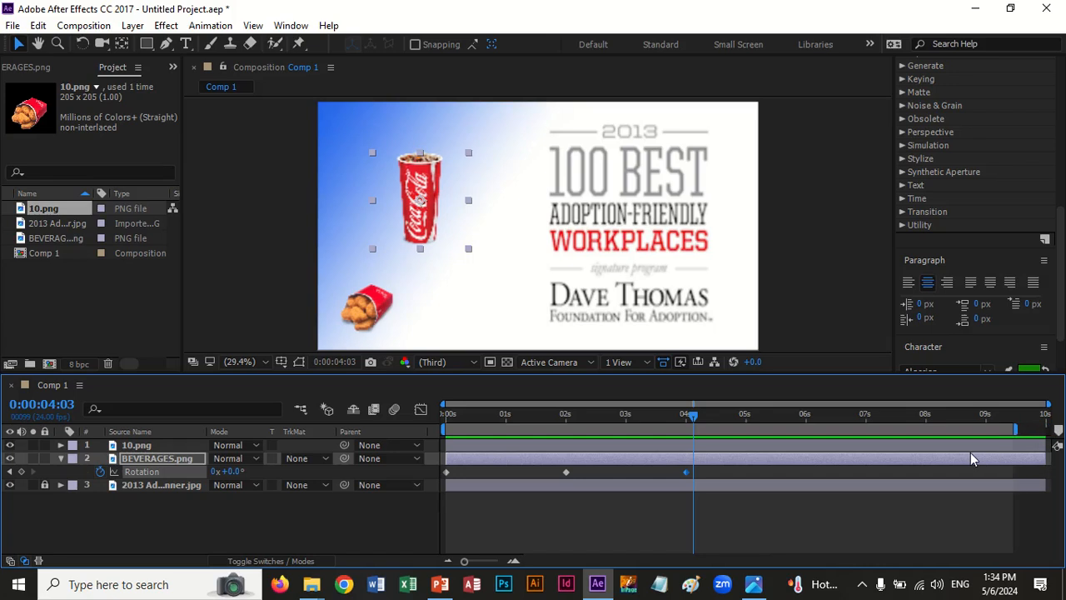
key("n")
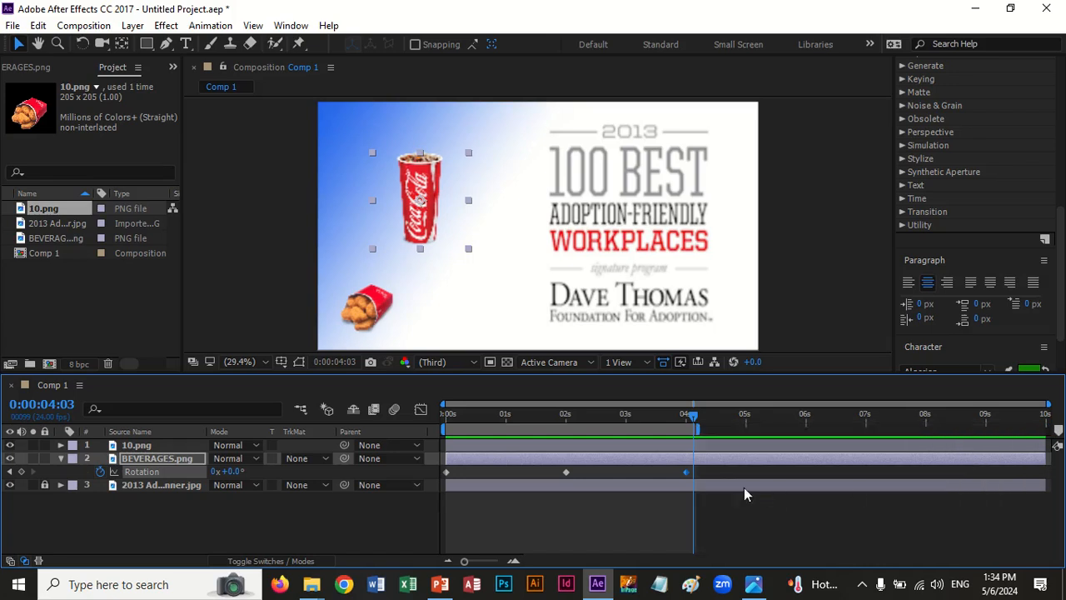
key("space")
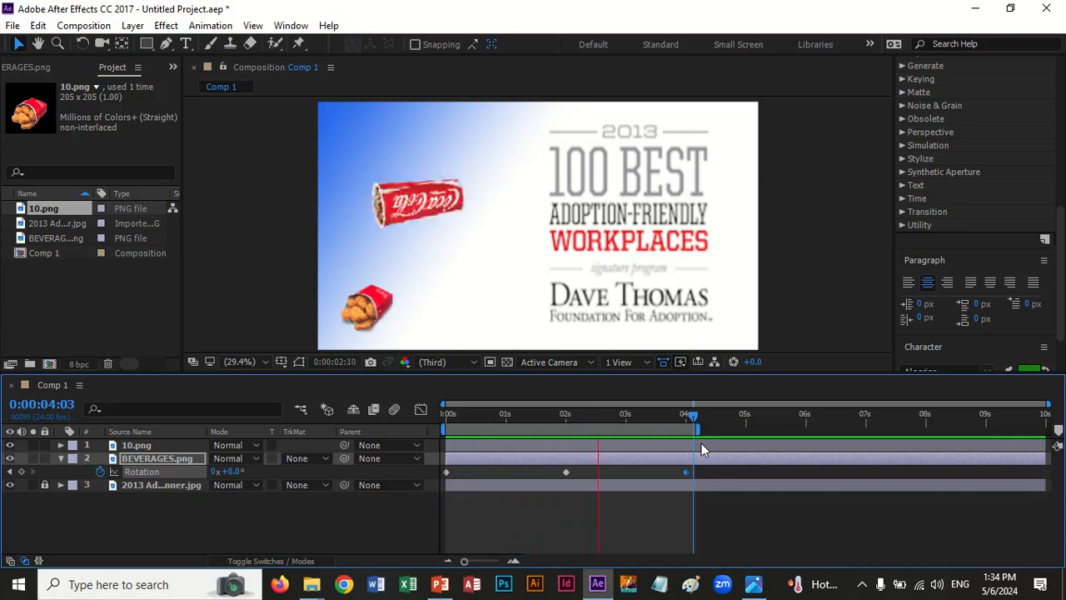
key("space")
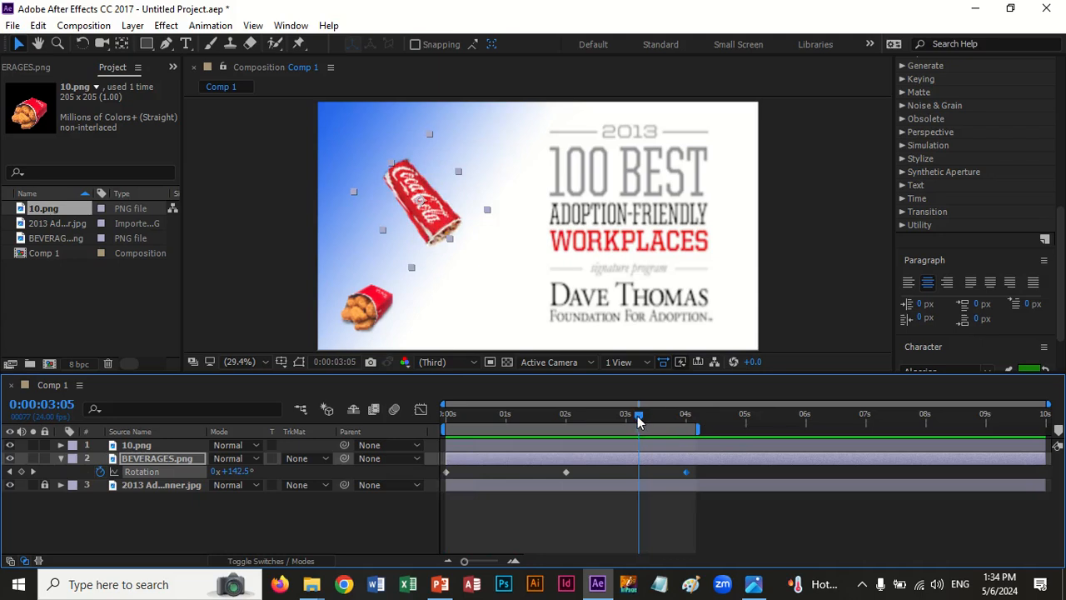
Step: Compress all three cup Rotation keyframes proportionally so the last falls at 0:00:02:19, and end the work area at 0:00:02:22
left_click_drag(708, 492, 453, 469)
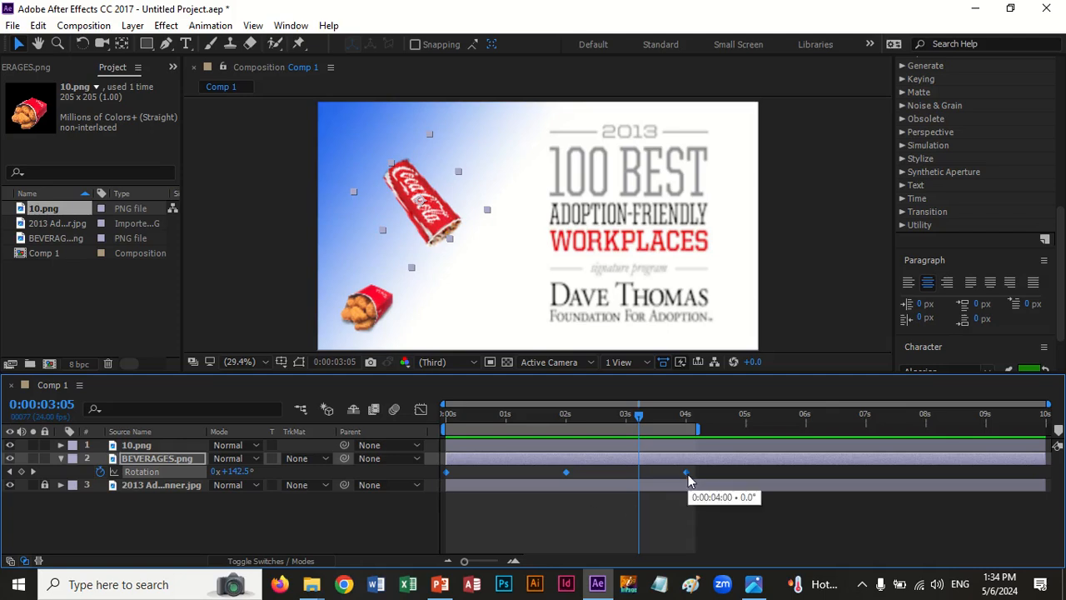
left_click_drag(687, 480, 614, 481)
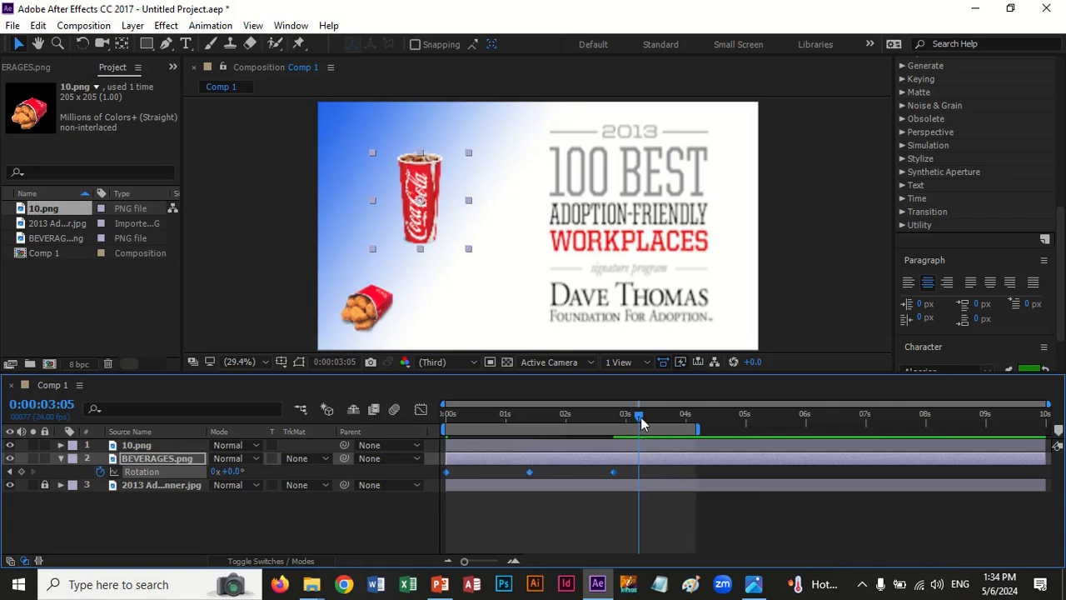
left_click_drag(638, 416, 621, 427)
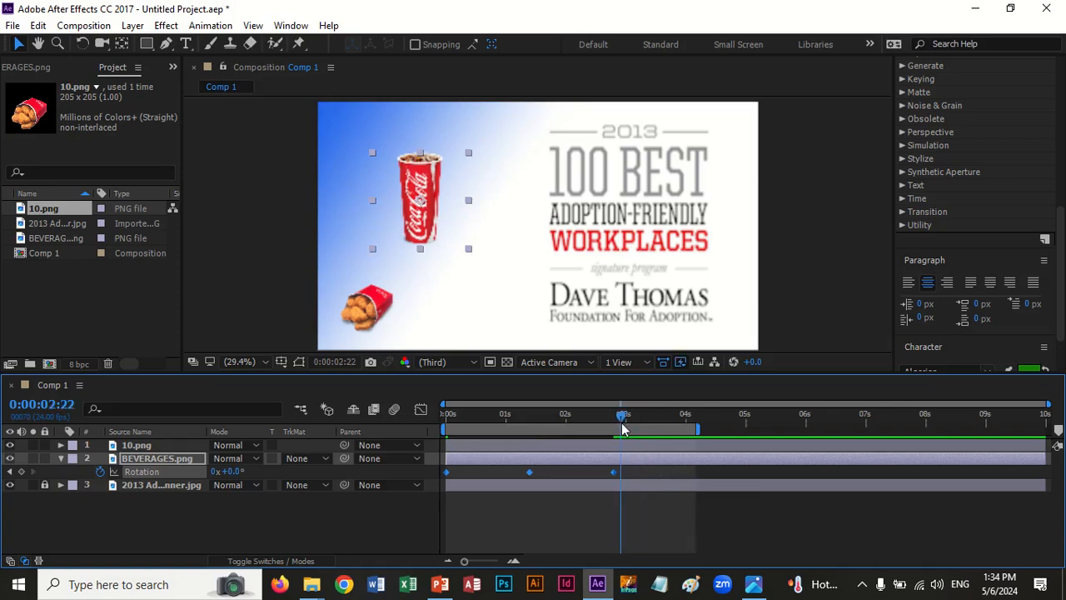
key("n")
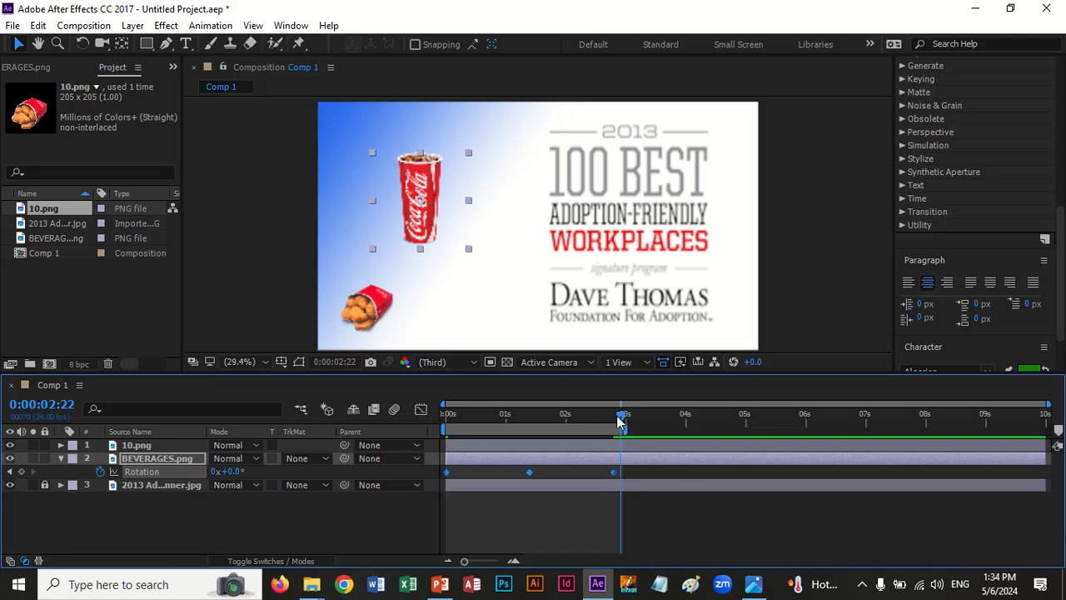
Step: Move the nuggets off the banner's left edge to about -147, 924 and set a Position keyframe there at 0:00:00:00
left_click_drag(622, 421, 449, 426)
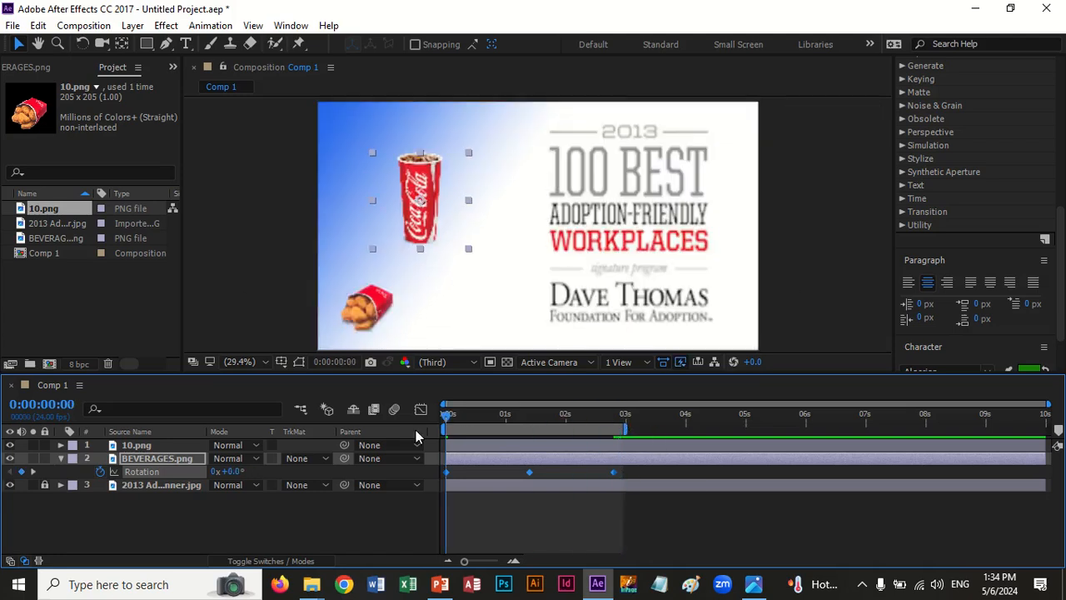
left_click(367, 318)
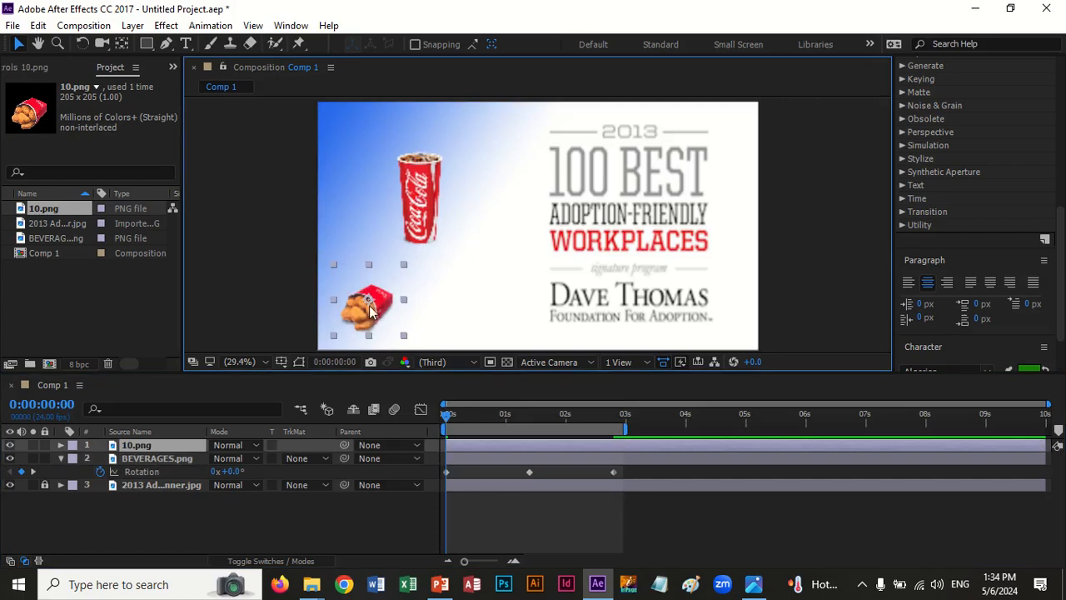
left_click_drag(370, 323, 288, 336)
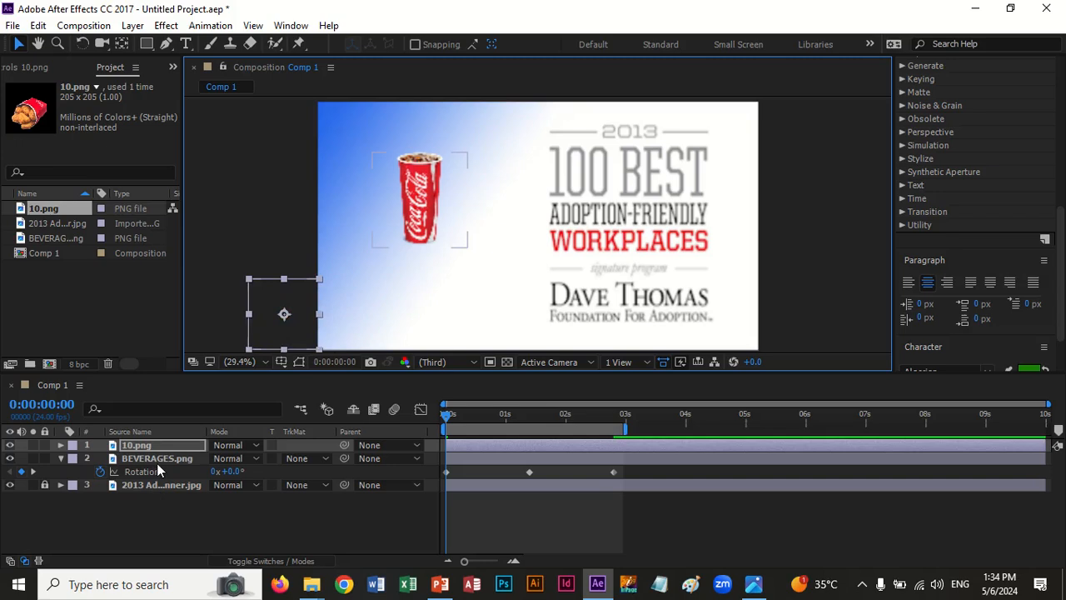
key("p")
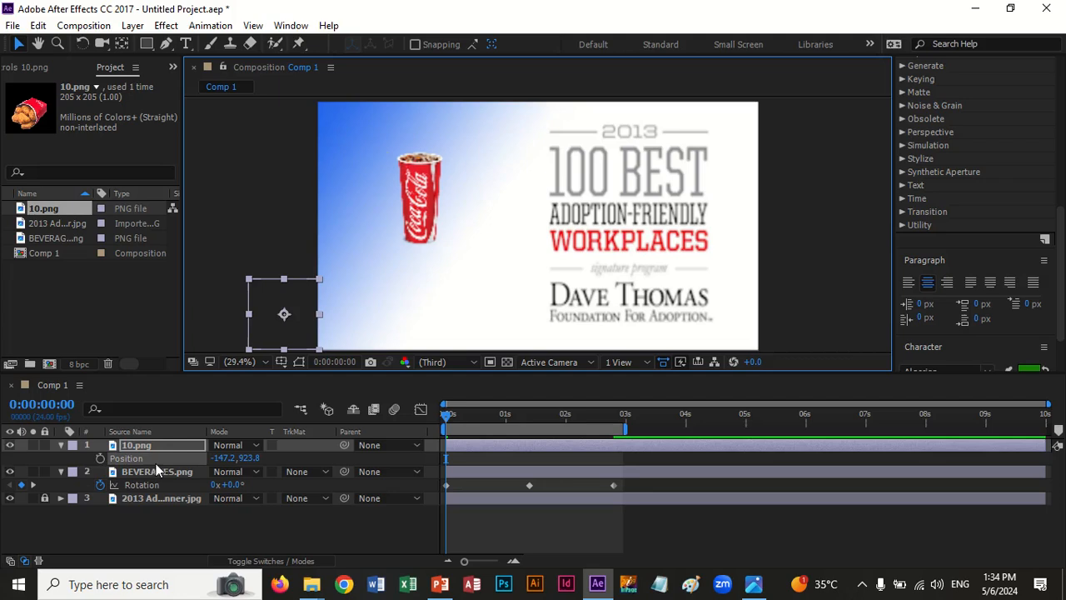
left_click(100, 458)
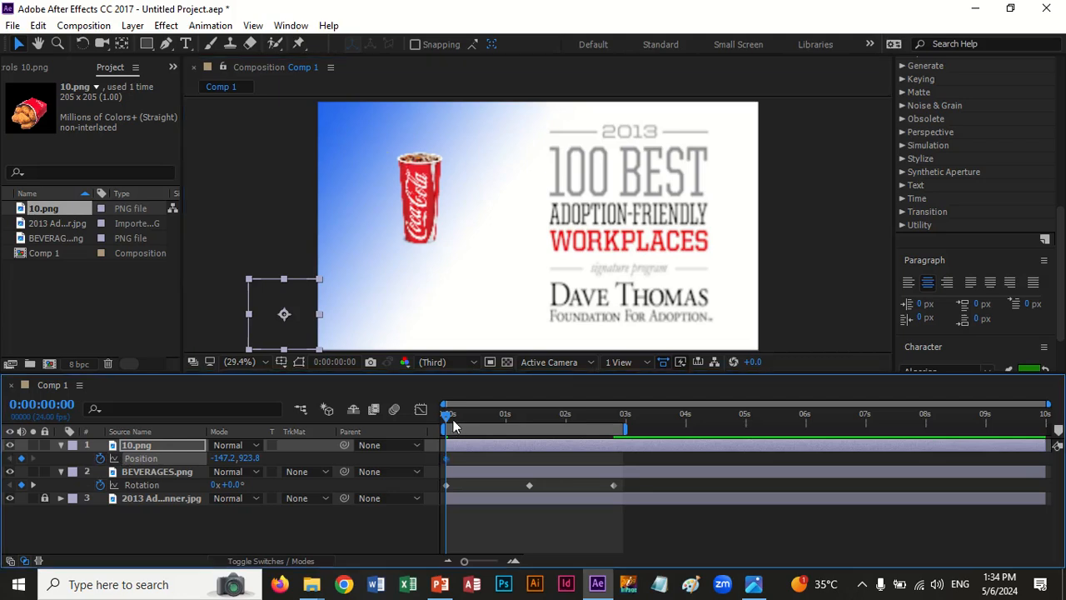
Step: Keyframe the nuggets sliding right along the banner's lower edge to about 807, 920, and shift that Position keyframe to 0:00:02:00
left_click_drag(448, 422, 615, 433)
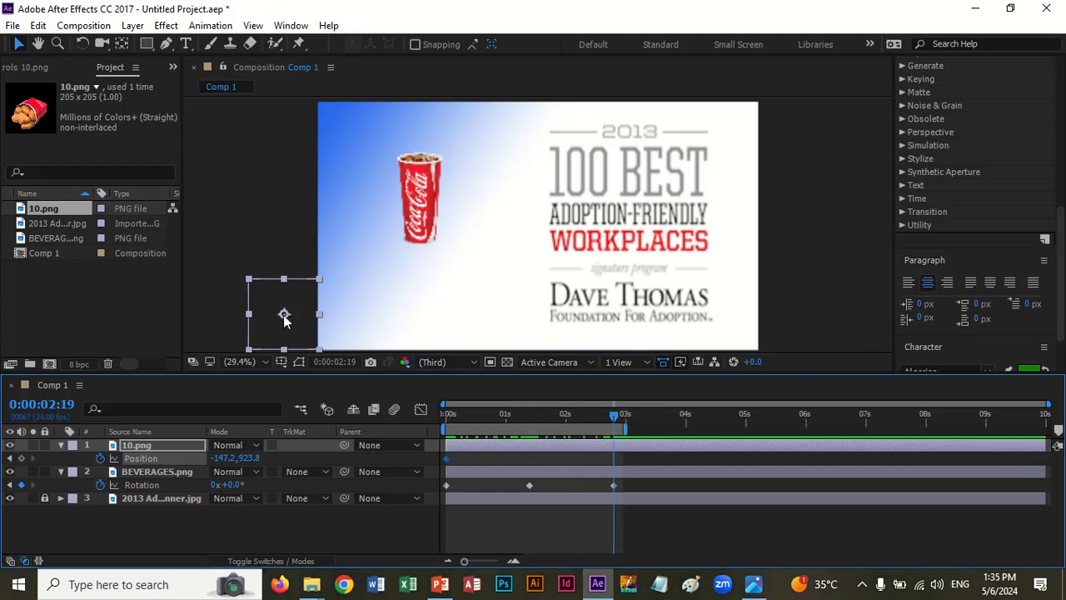
left_click_drag(284, 314, 502, 317)
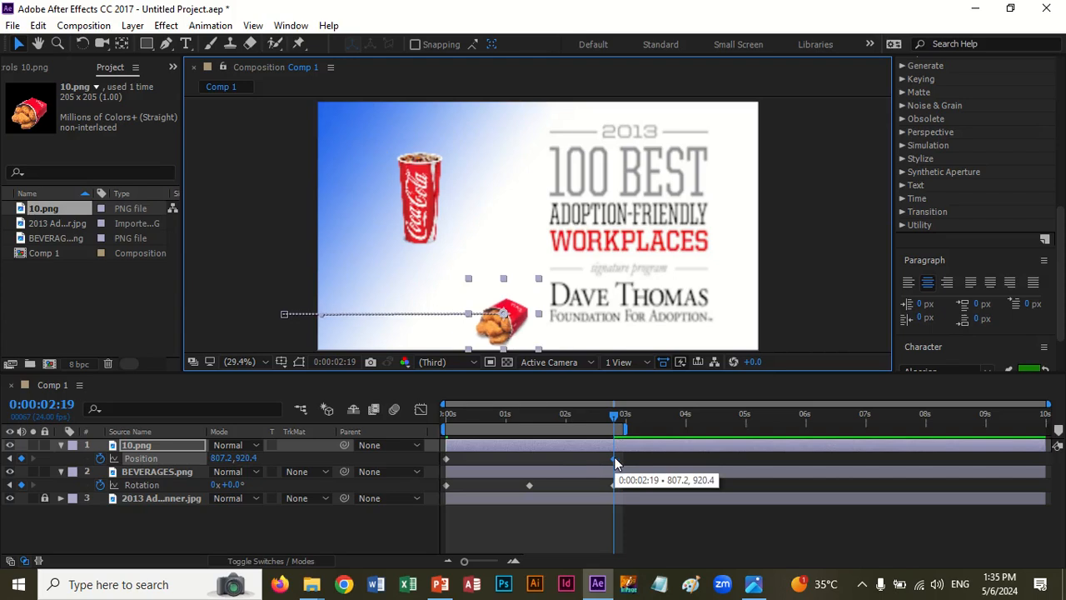
left_click_drag(615, 463, 566, 463)
Step: Add nuggets Position keyframes nudged up at 0:00:02:04, raised higher at 0:00:02:13, and lowered to about 661, 897 at 0:00:02:22
left_click_drag(613, 416, 565, 429)
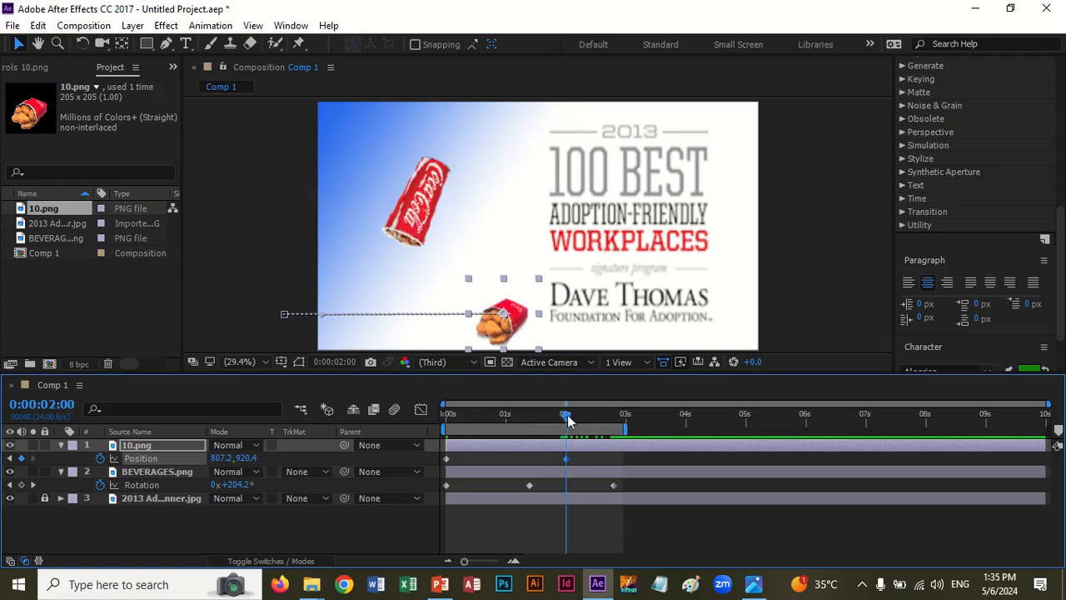
left_click_drag(567, 421, 577, 423)
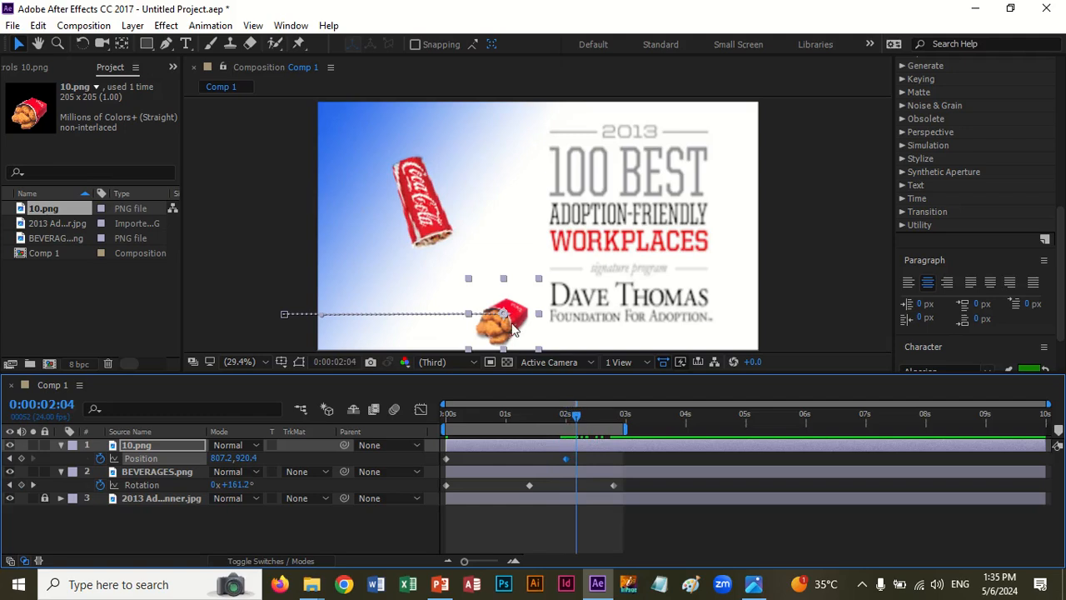
left_click_drag(505, 323, 506, 317)
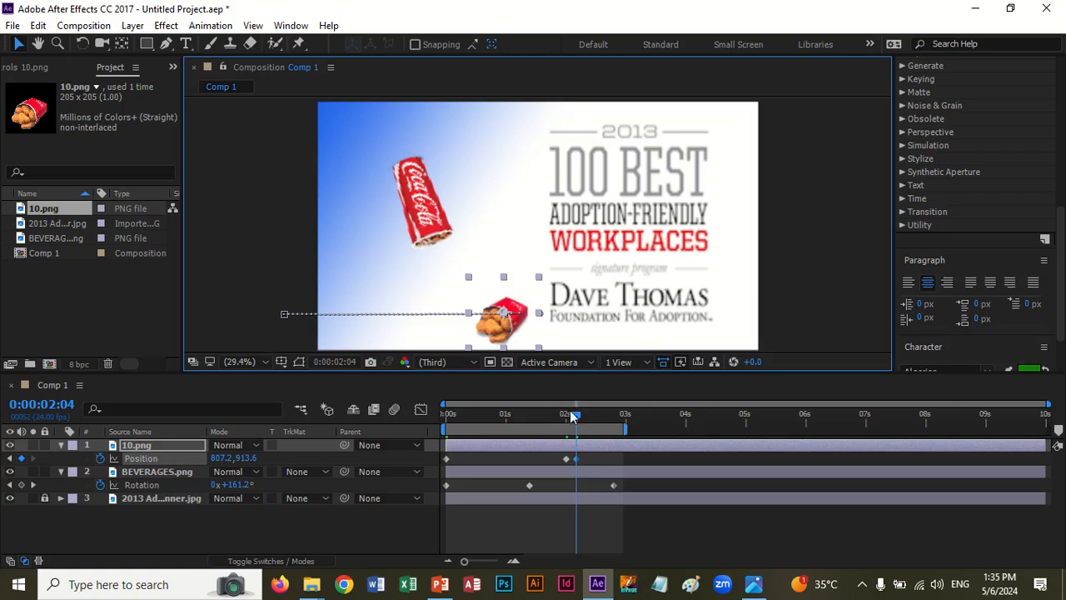
left_click_drag(579, 422, 599, 418)
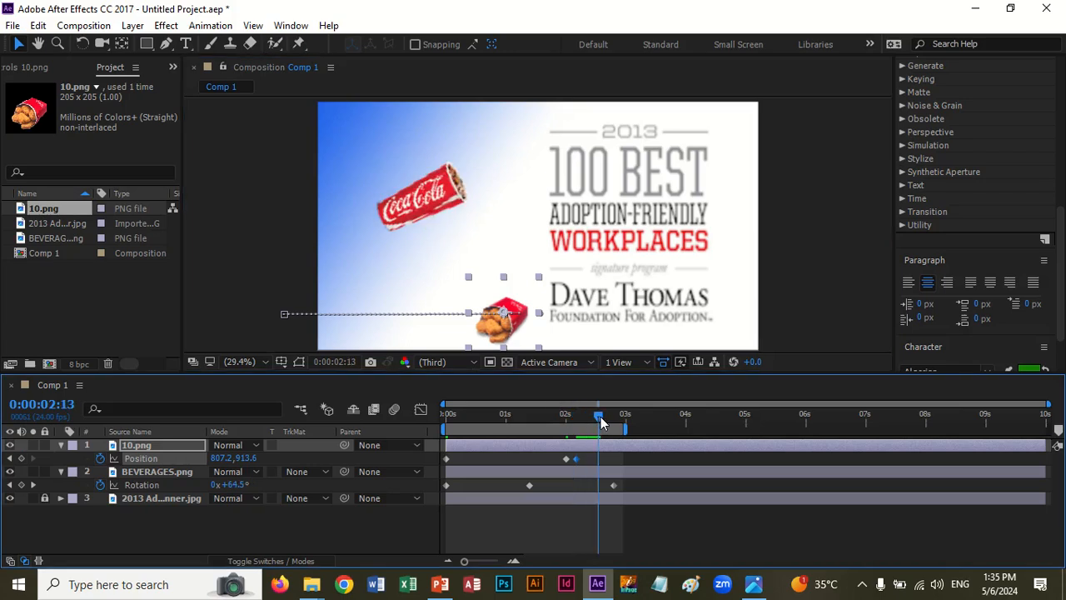
left_click_drag(502, 315, 494, 262)
left_click_drag(598, 414, 621, 422)
left_click_drag(491, 280, 463, 324)
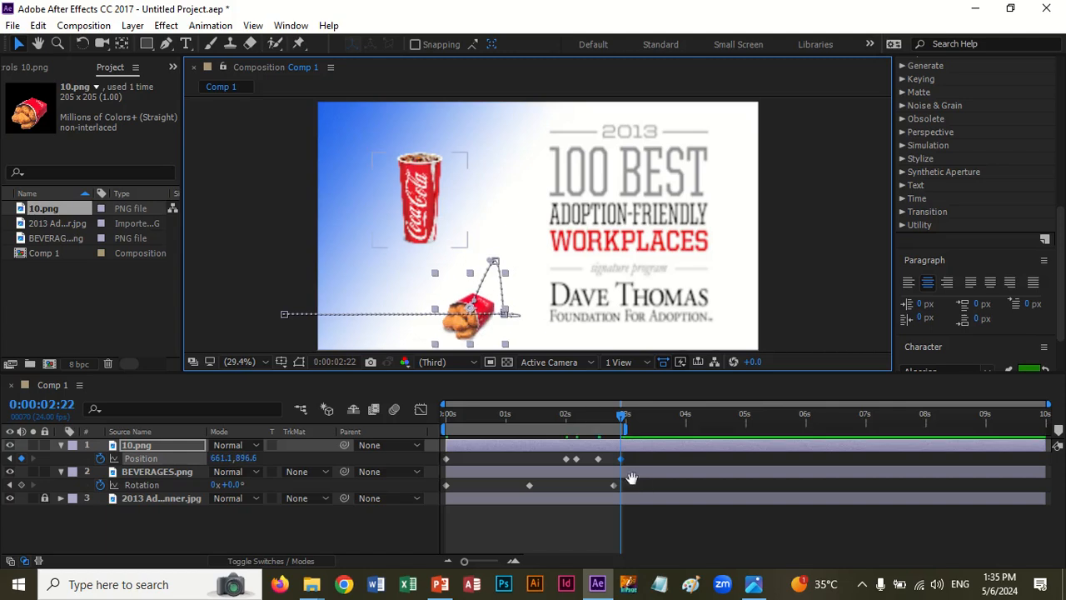
Step: Preview the combined animation and shift the nuggets' last Position keyframe slightly earlier
key("space")
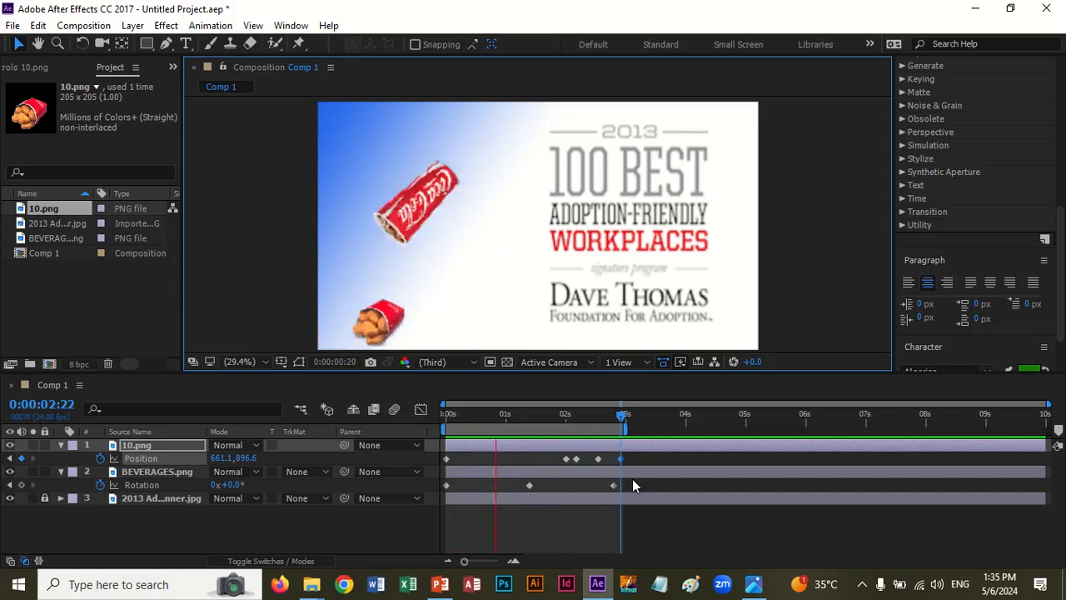
key("space")
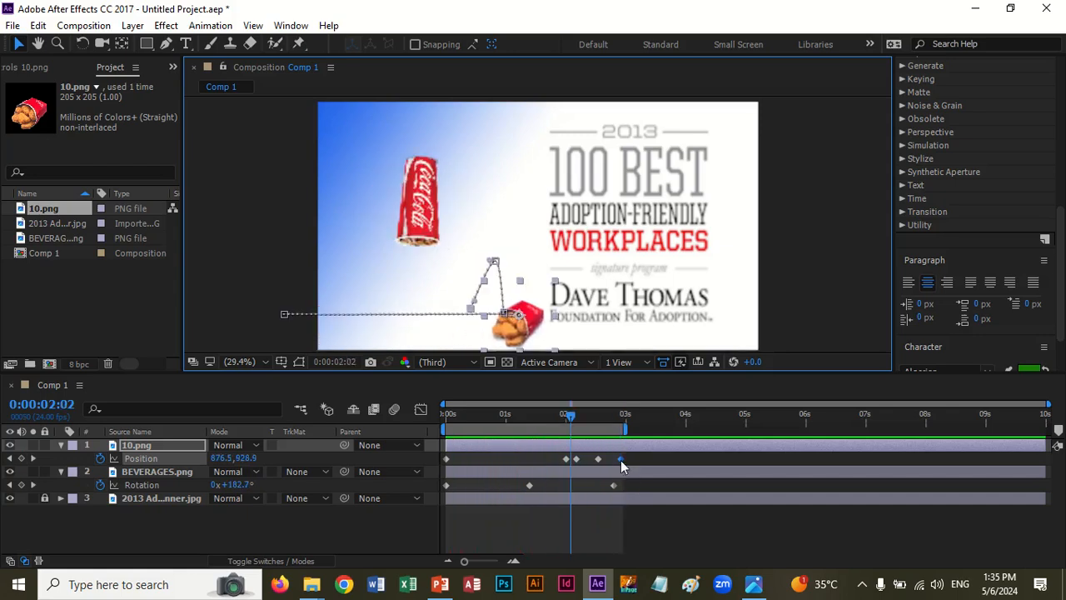
left_click_drag(620, 459, 611, 461)
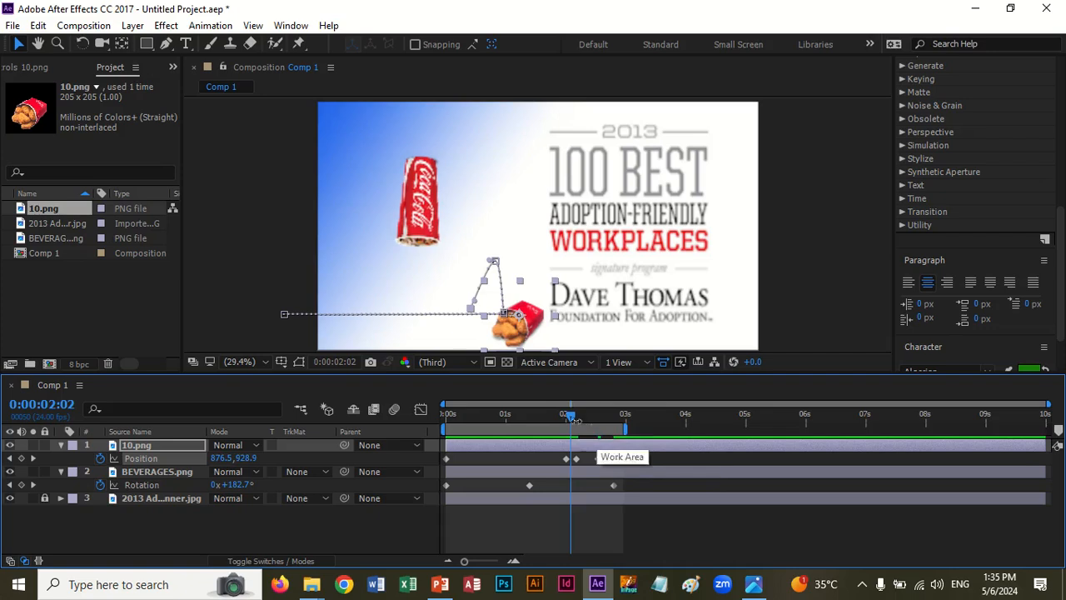
Step: Preview the cup and nuggets animation across the three-second work area
left_click(618, 428)
left_click_drag(618, 428, 623, 428)
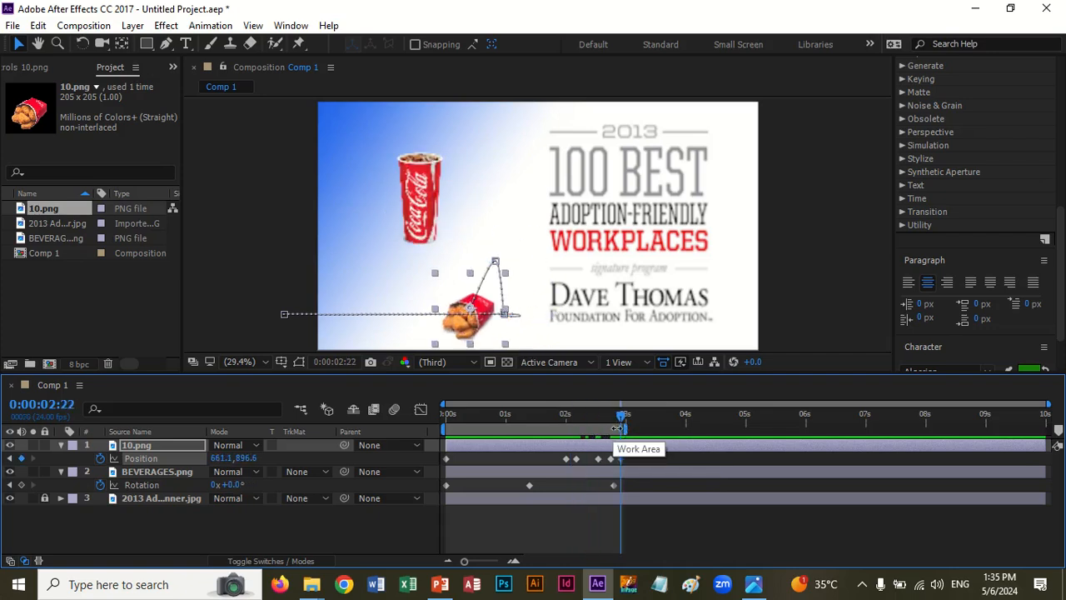
right_click(617, 428)
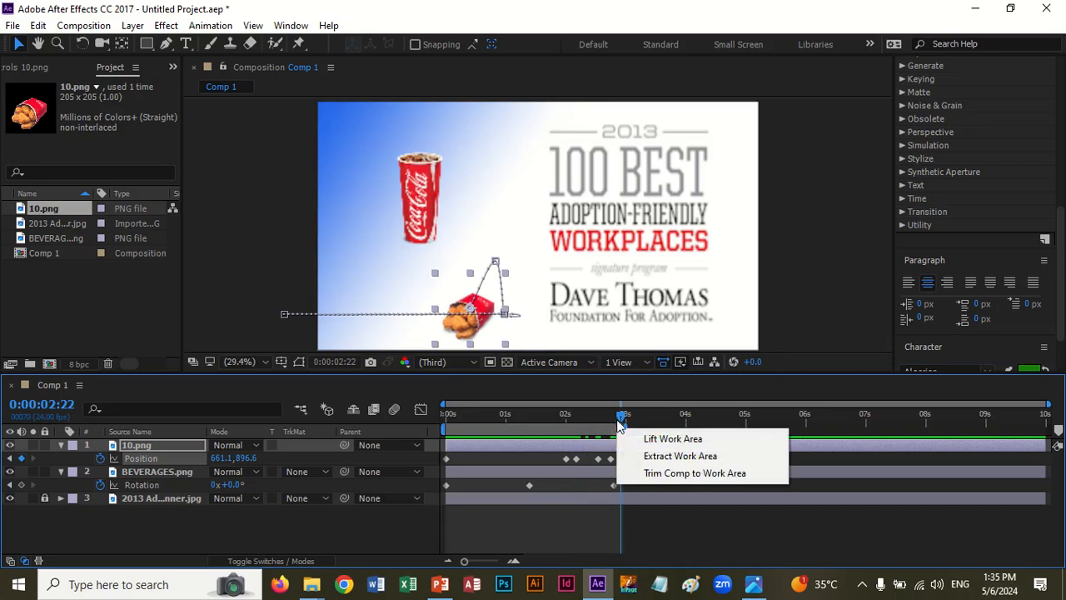
left_click(611, 440)
key("space")
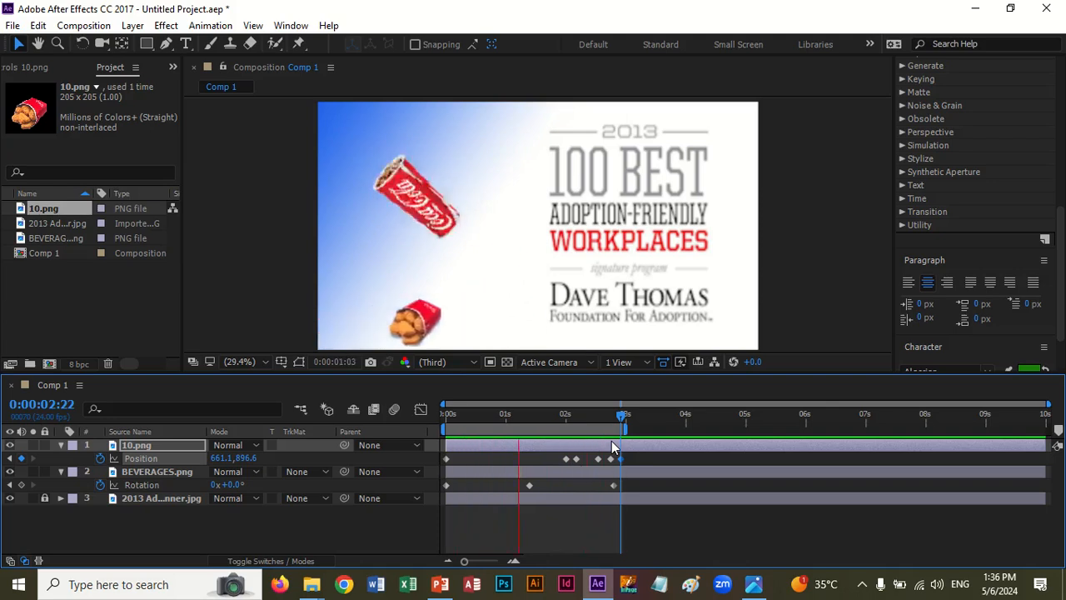
key("space")
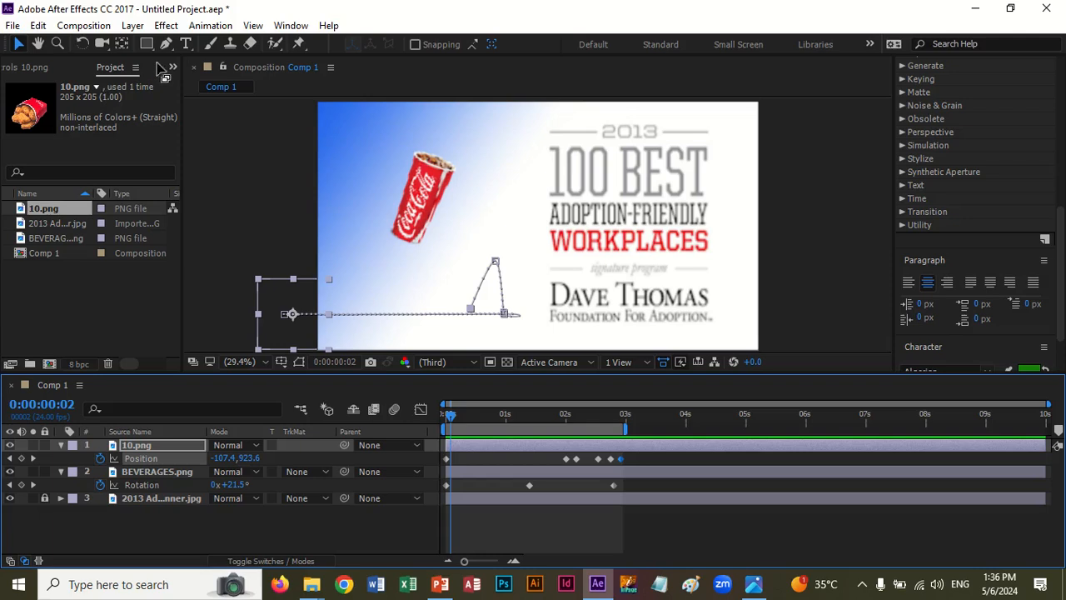
Step: Add a "Yammy!" text layer and place it over the banner's upper-left area at about 414, 258
left_click(185, 46)
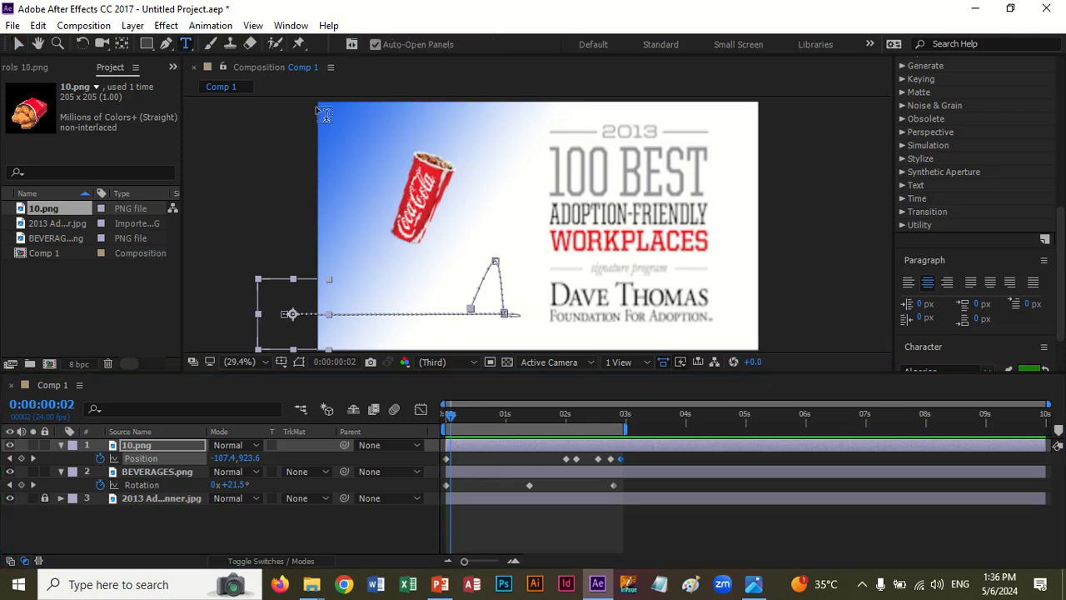
left_click(344, 129)
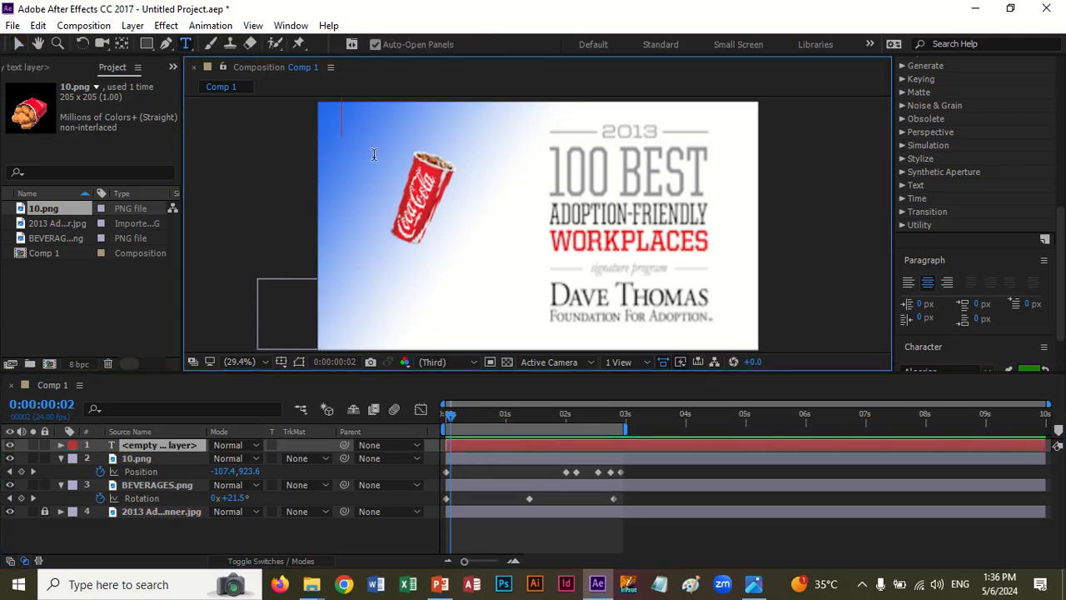
type("Y")
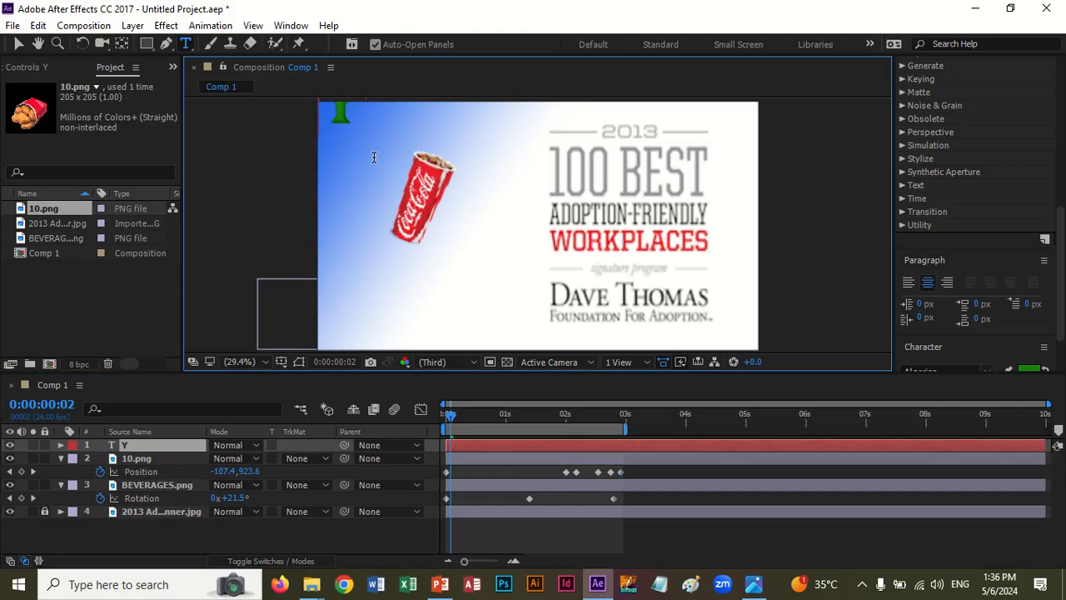
type("ammy")
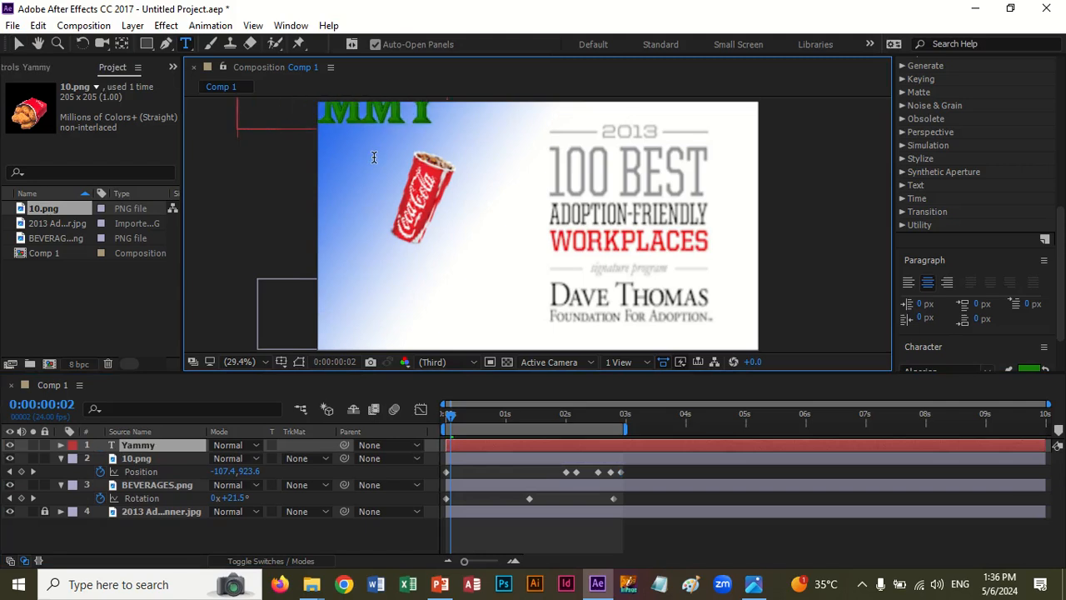
type("!")
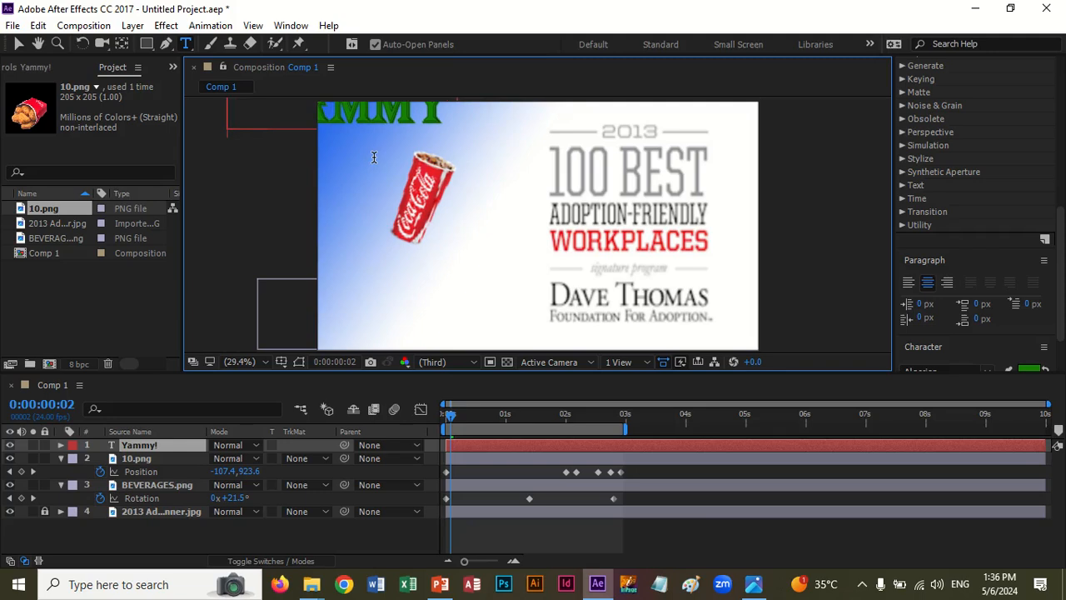
left_click(18, 43)
left_click_drag(341, 121, 434, 154)
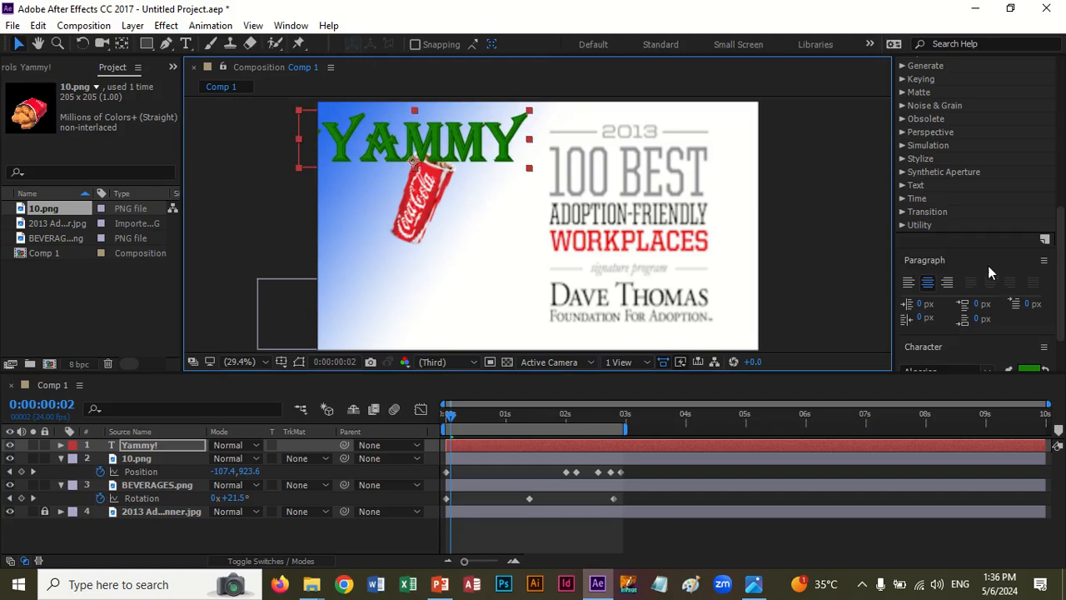
Step: Move the Character panel above the Paragraph panel
left_click_drag(967, 333, 960, 223)
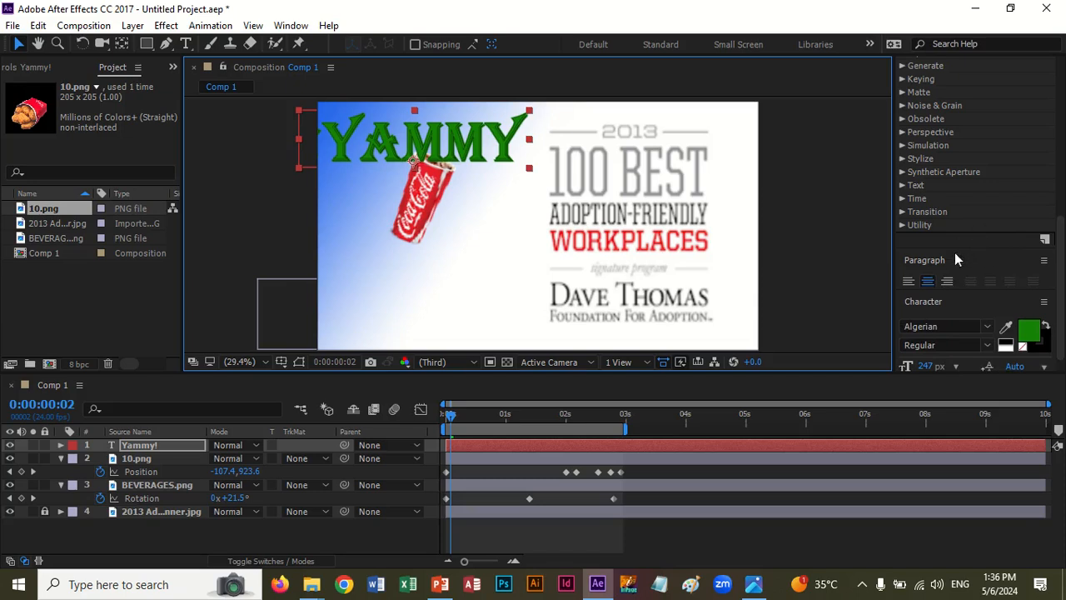
left_click(941, 303)
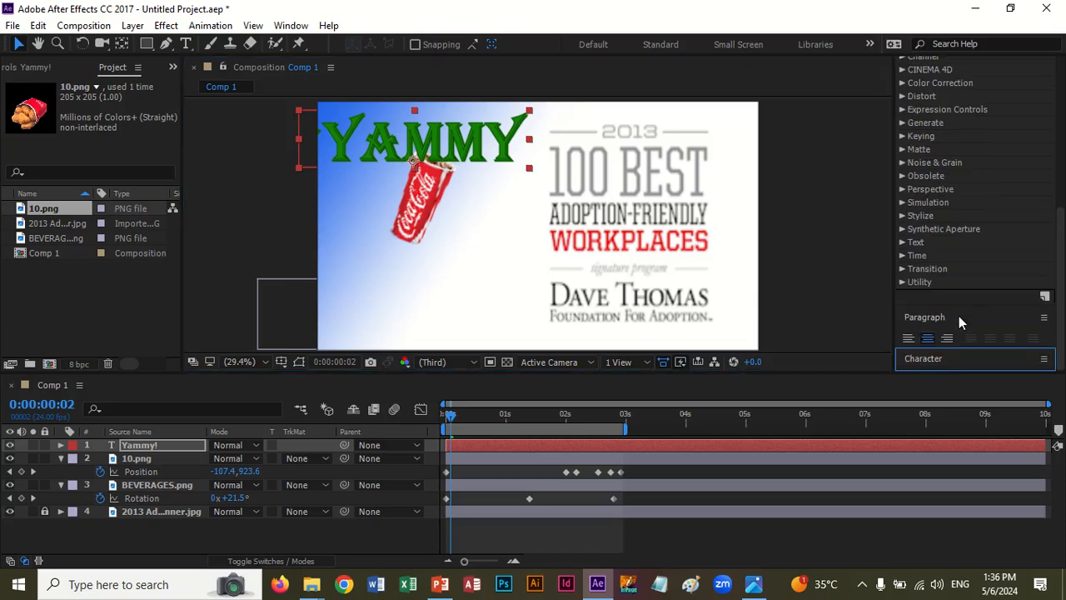
left_click_drag(999, 356, 993, 296)
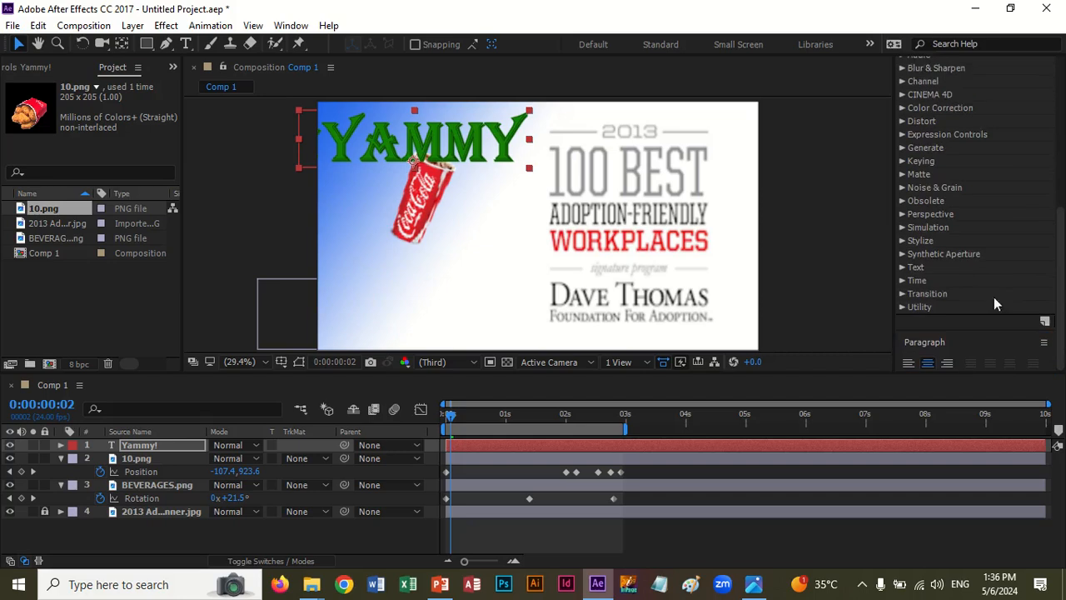
left_click_drag(990, 226, 992, 301)
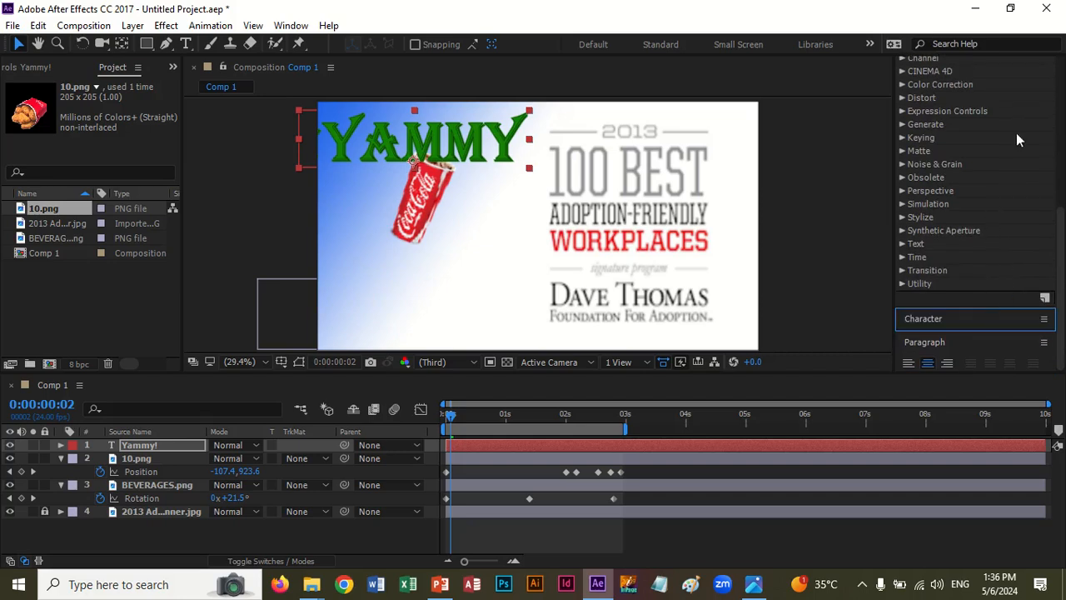
Step: Close the Effects & Presets panel and dock the Character panel above Preview
scroll(1058, 226, "up", 3)
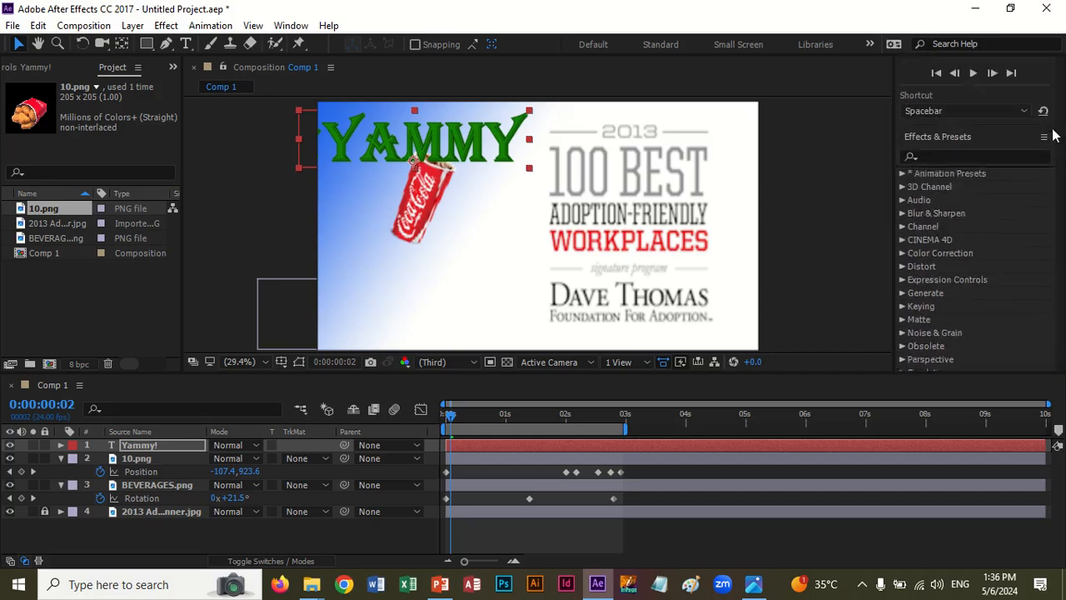
scroll(1052, 136, "up", 1)
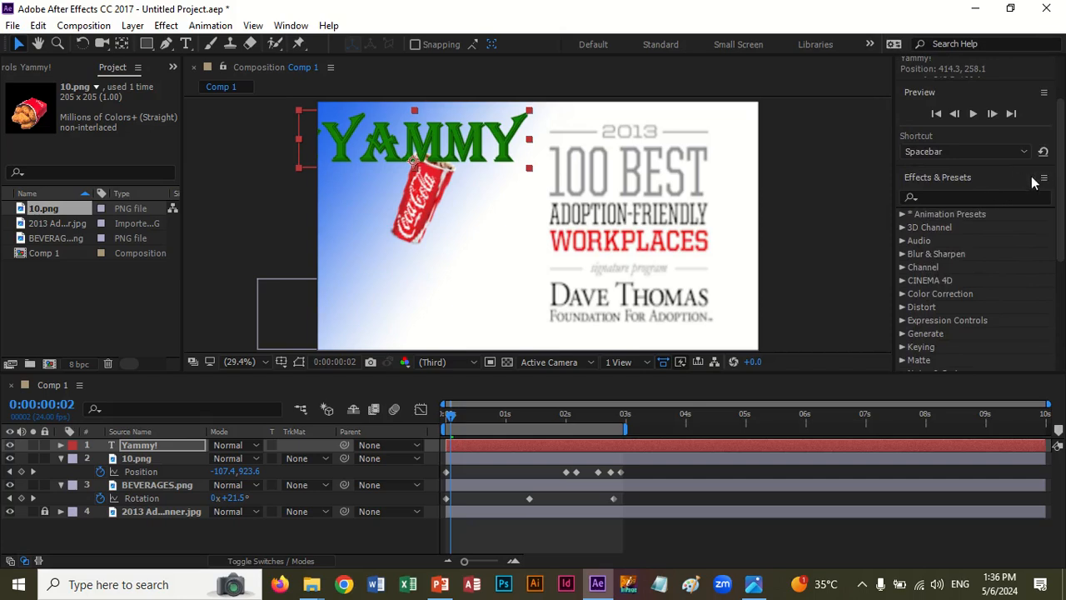
left_click(1043, 179)
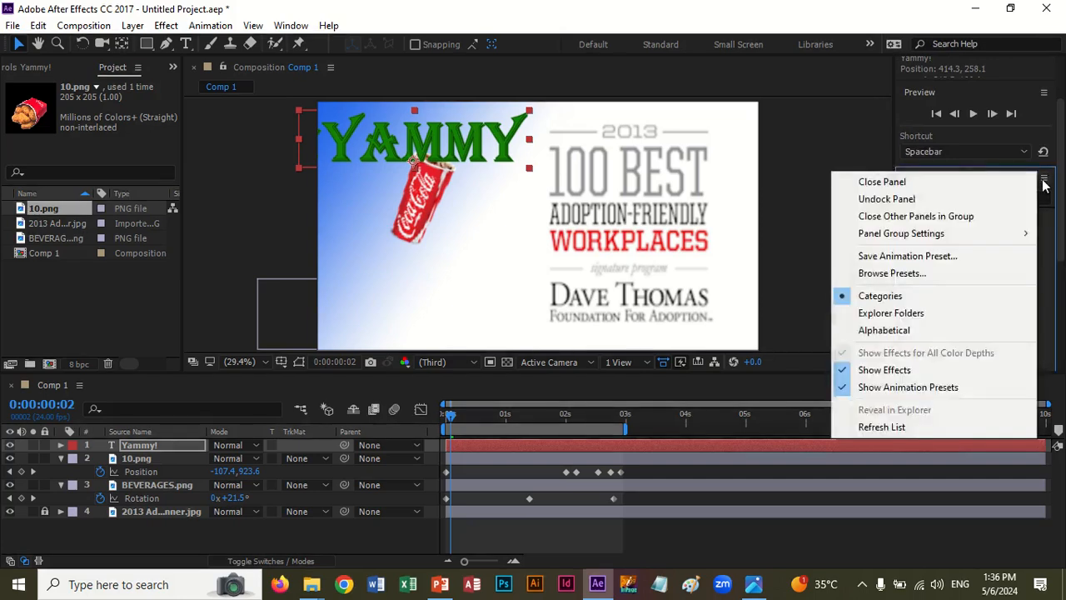
left_click(951, 181)
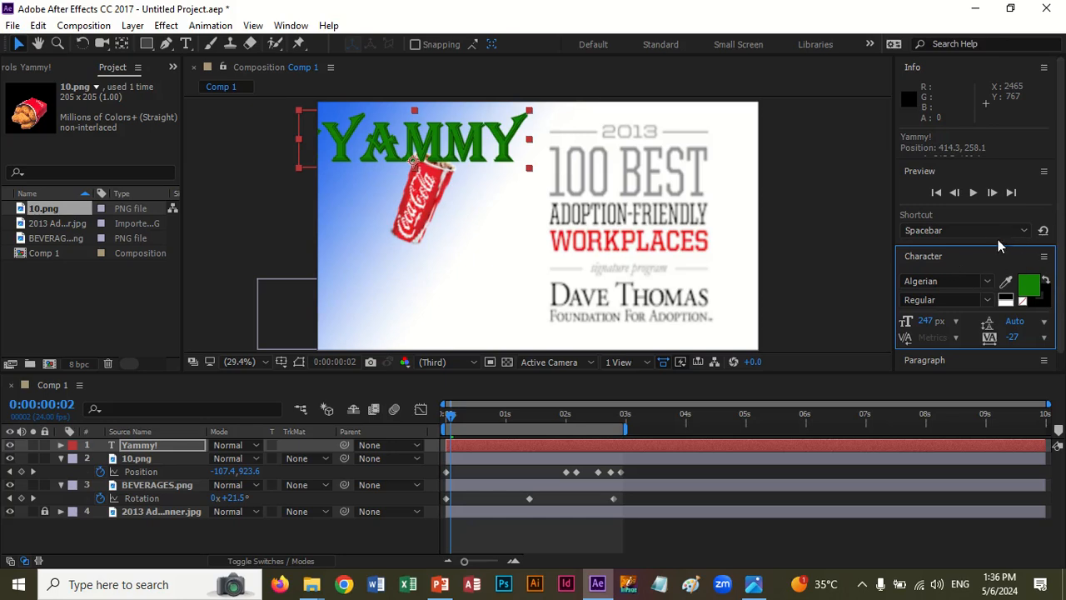
left_click(995, 255)
left_click_drag(995, 248, 996, 230)
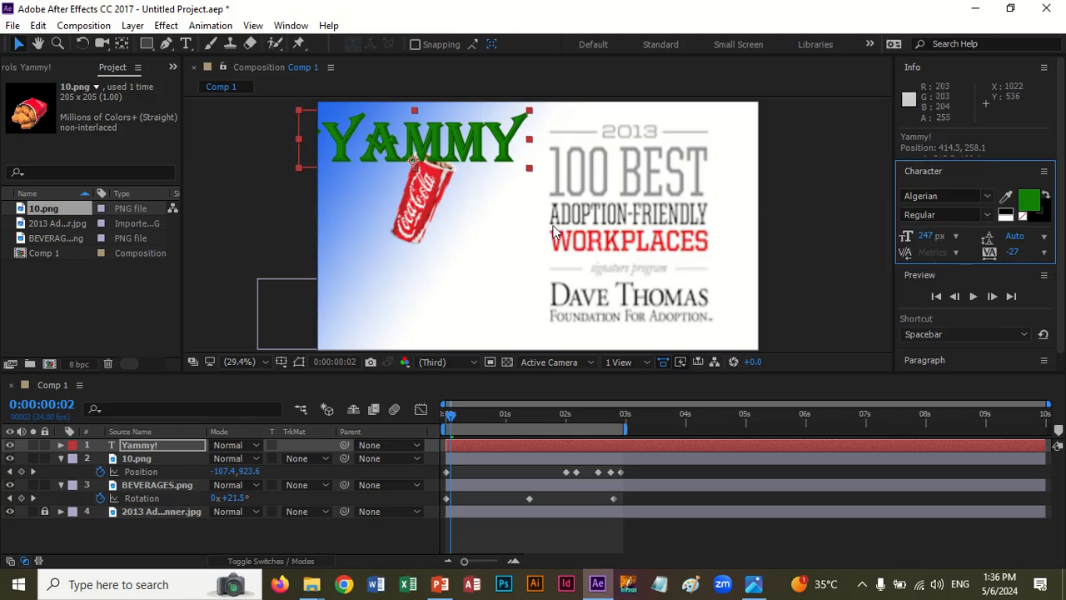
Step: Set the font of the Yammy! text to Arial Rounded MT Bold
left_click(960, 193)
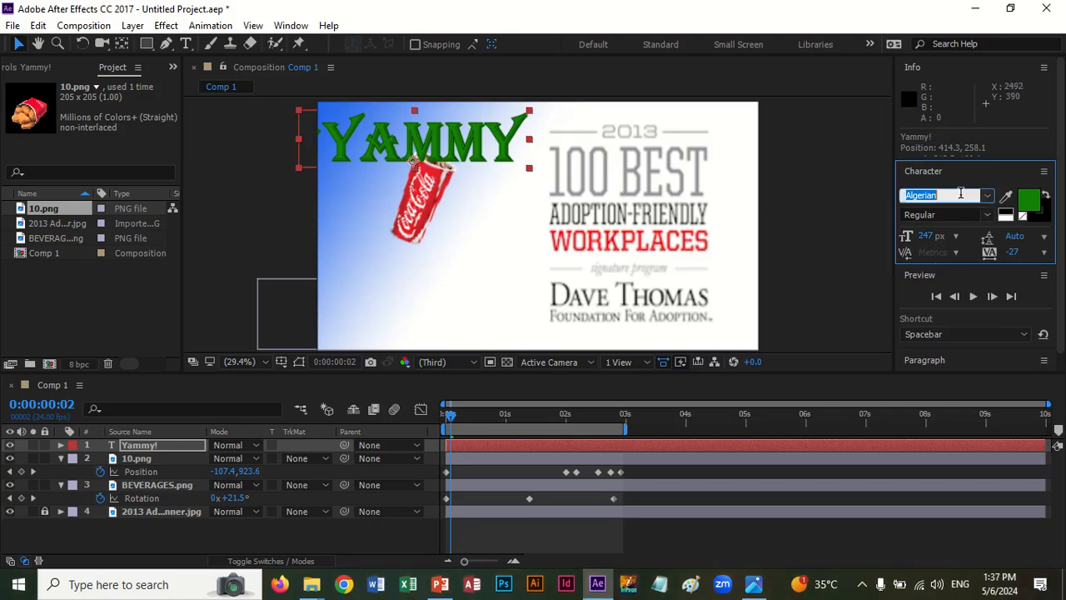
type("Arial")
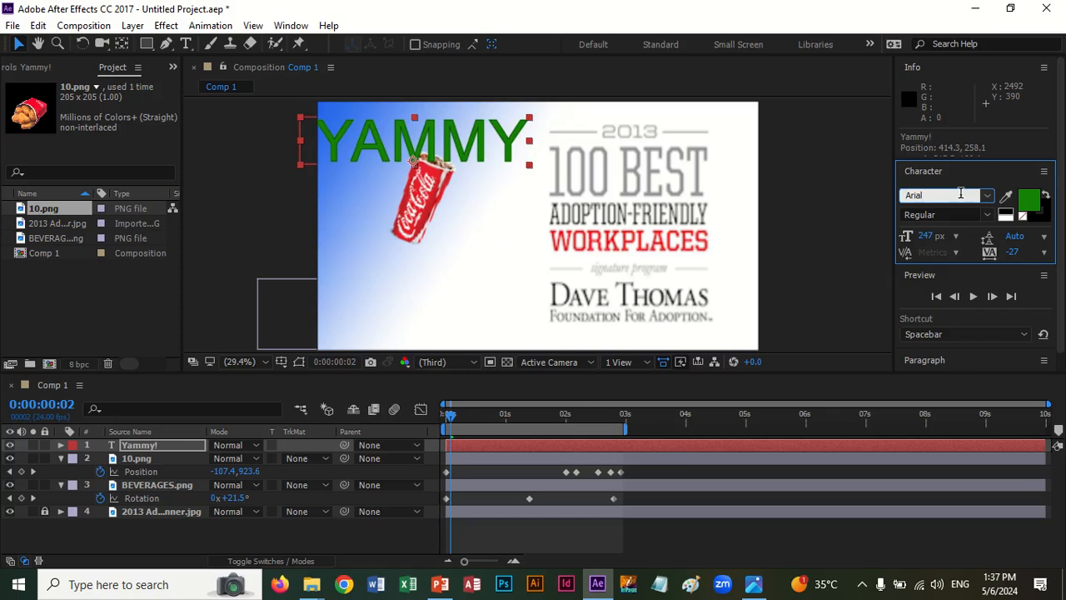
type(" Rounded MT B")
key("Return")
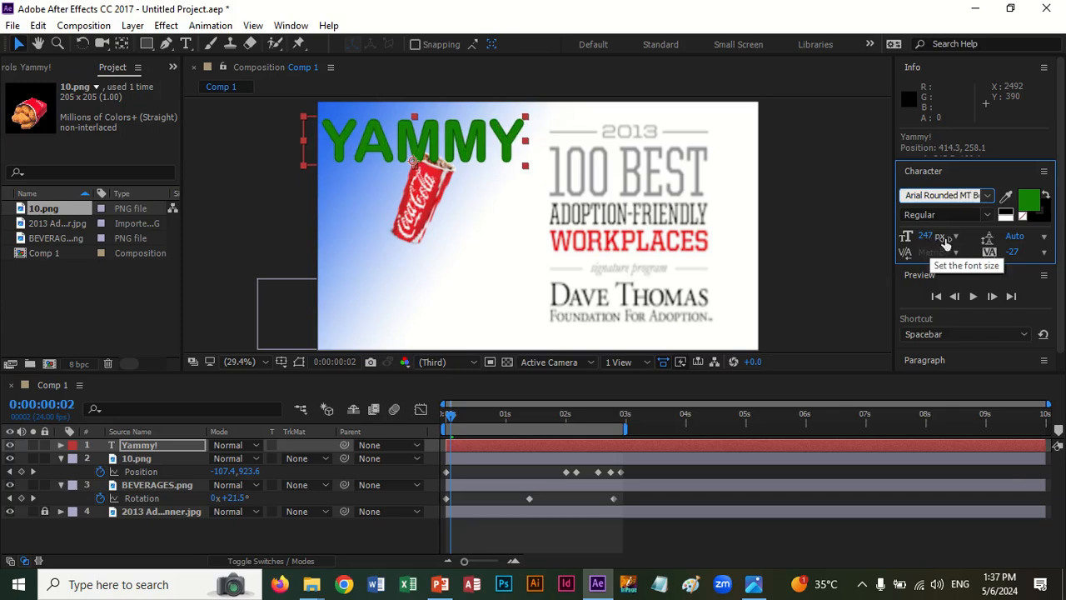
Step: Reduce the Yammy! text size to 145 px and move the text above the cup to about 414, 166
left_click(954, 236)
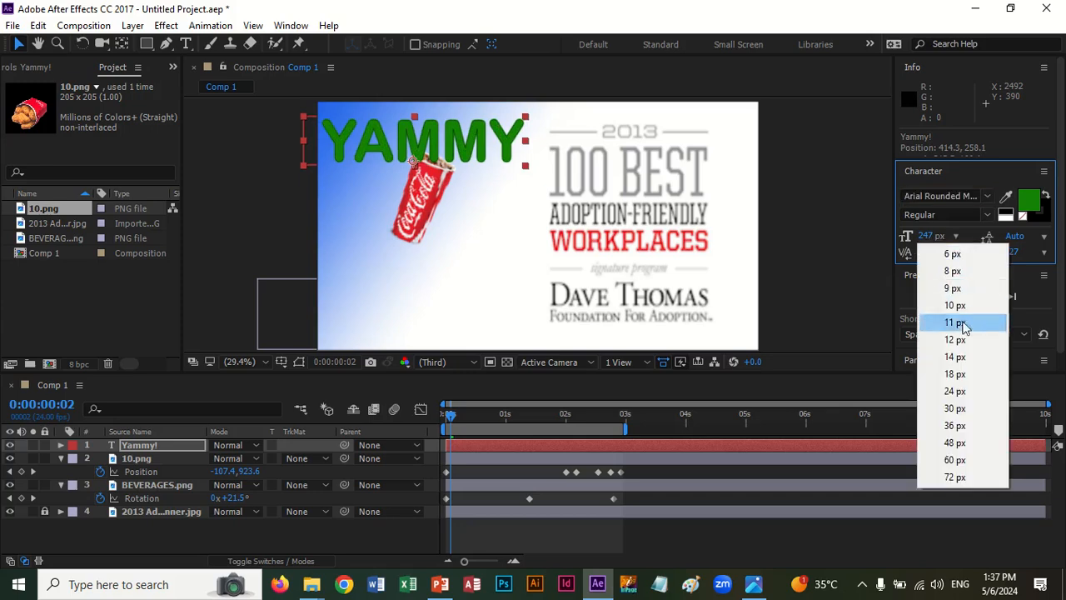
left_click(954, 408)
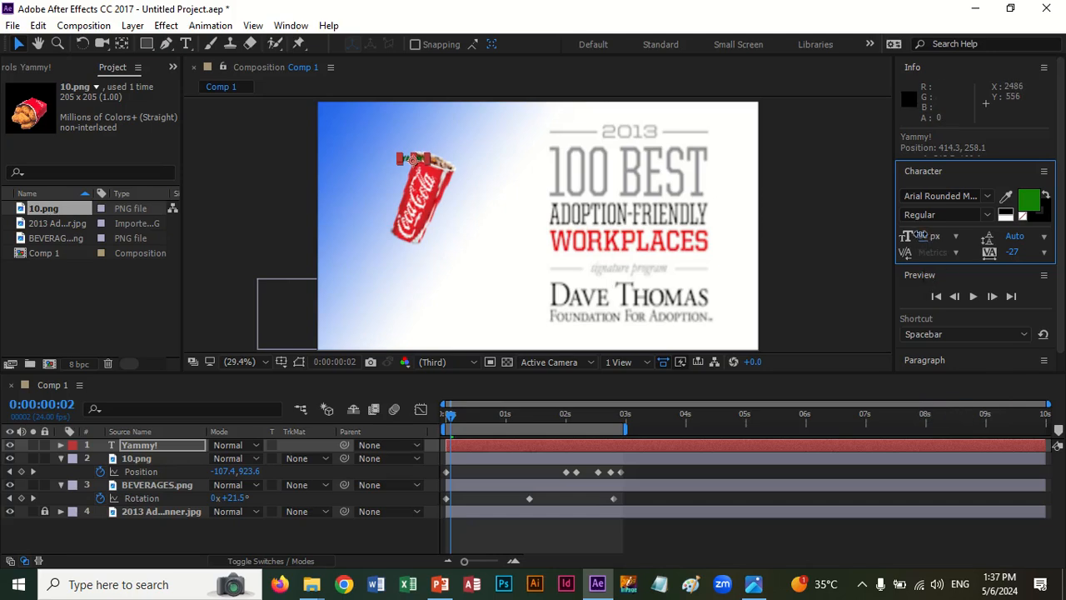
left_click_drag(918, 234, 1013, 240)
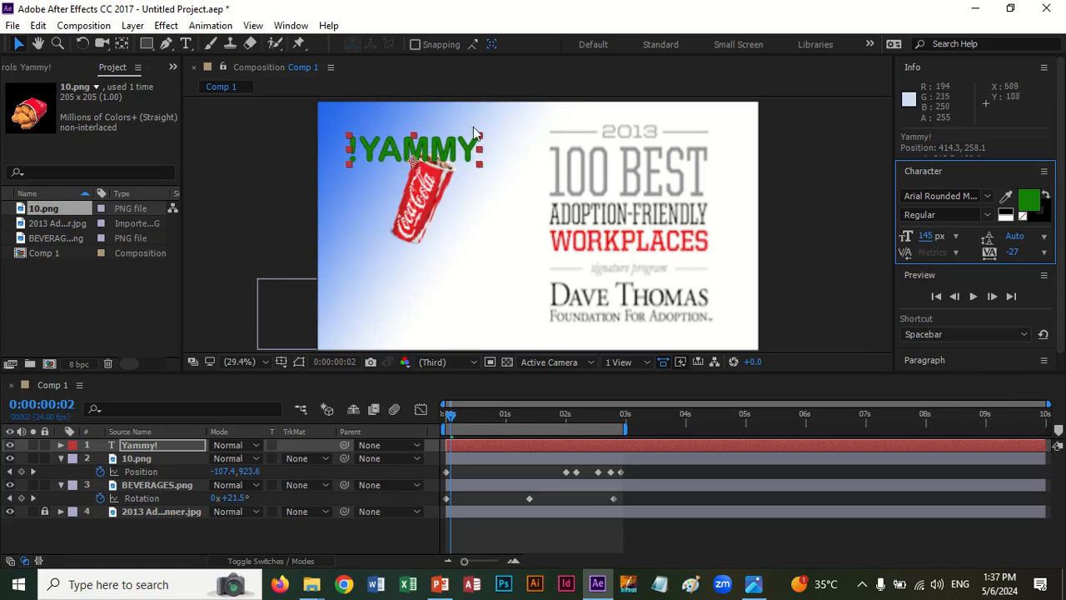
left_click_drag(442, 146, 443, 129)
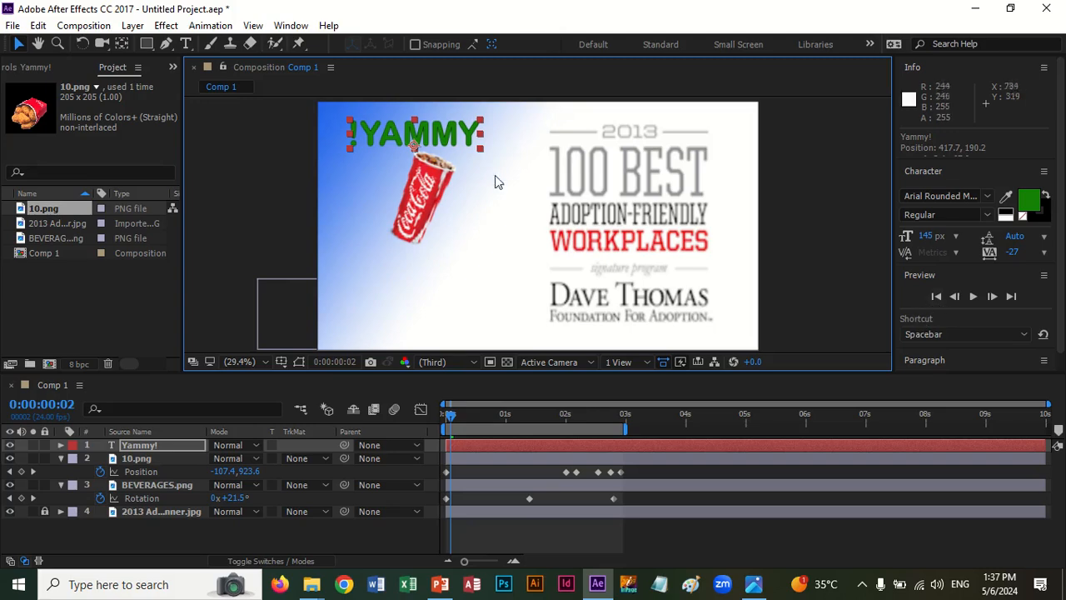
left_click_drag(424, 129, 423, 125)
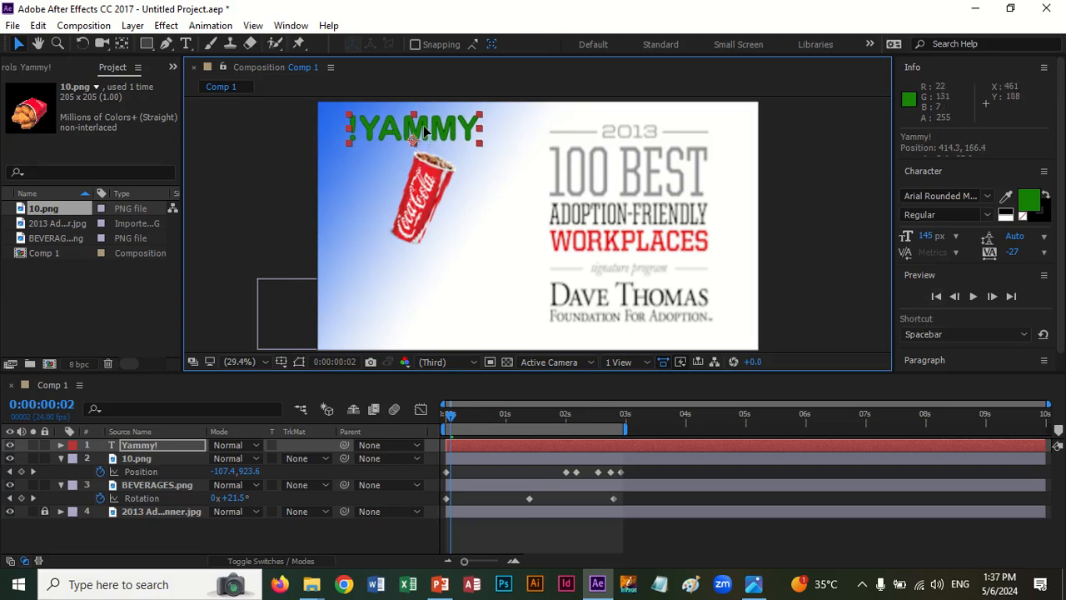
Step: Change the Yammy! text's fill color to dark red AA092B
left_click(1030, 207)
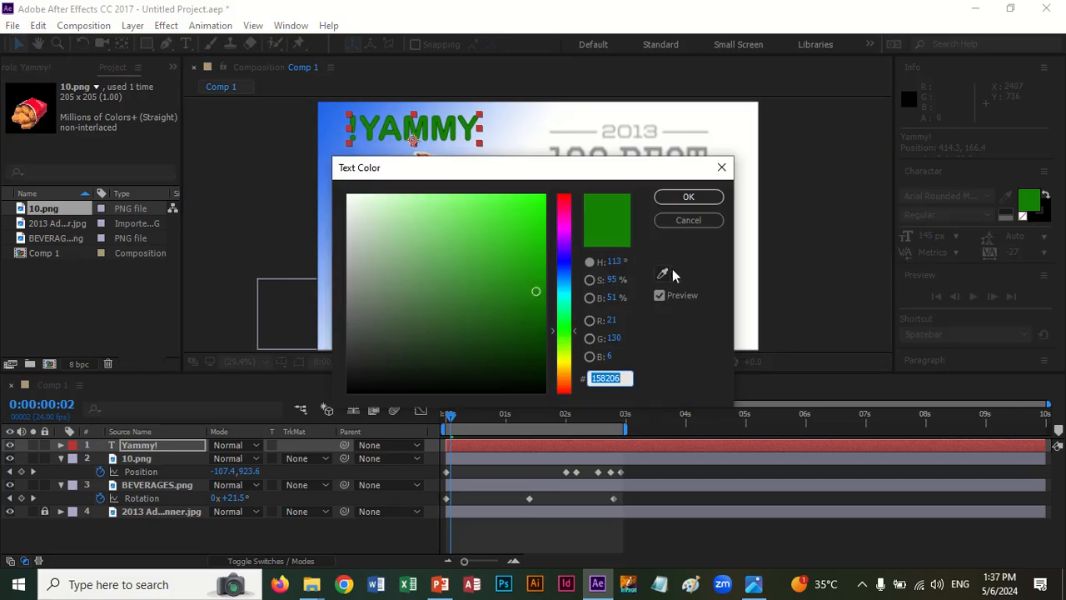
left_click(564, 200)
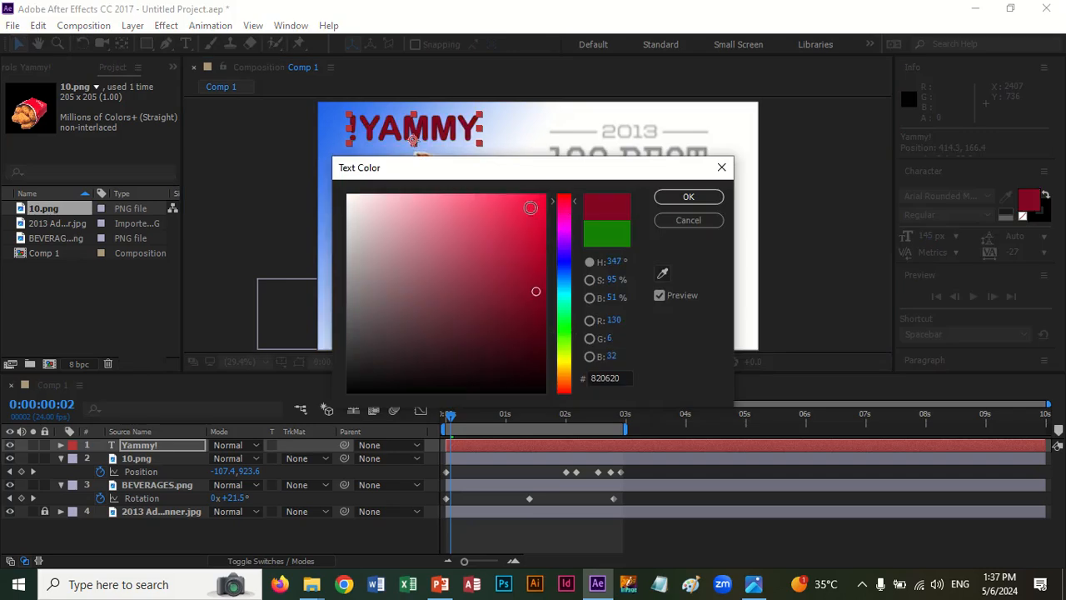
left_click(534, 261)
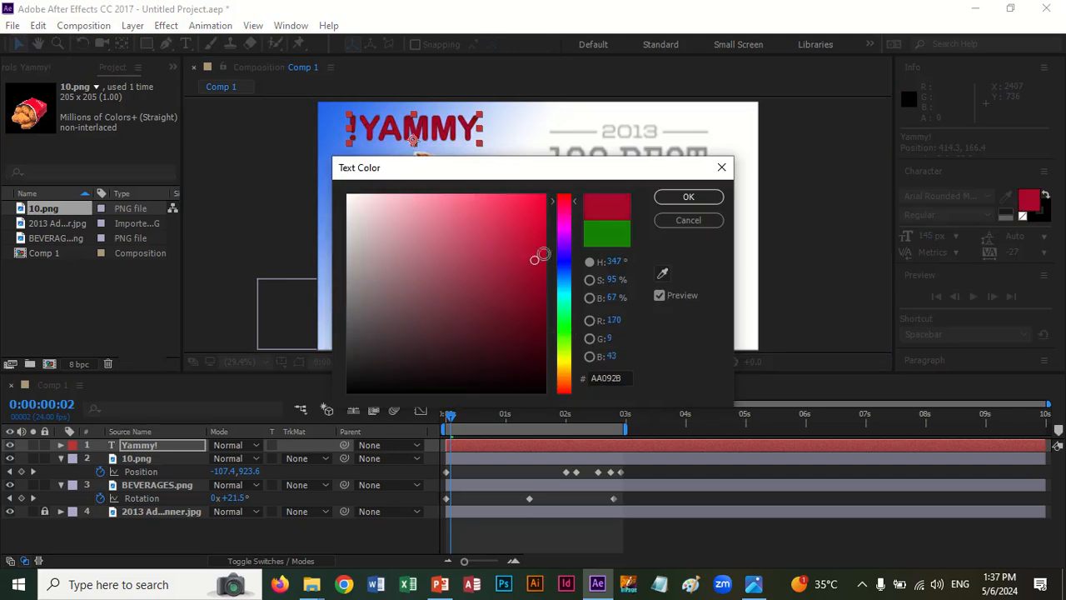
left_click(670, 199)
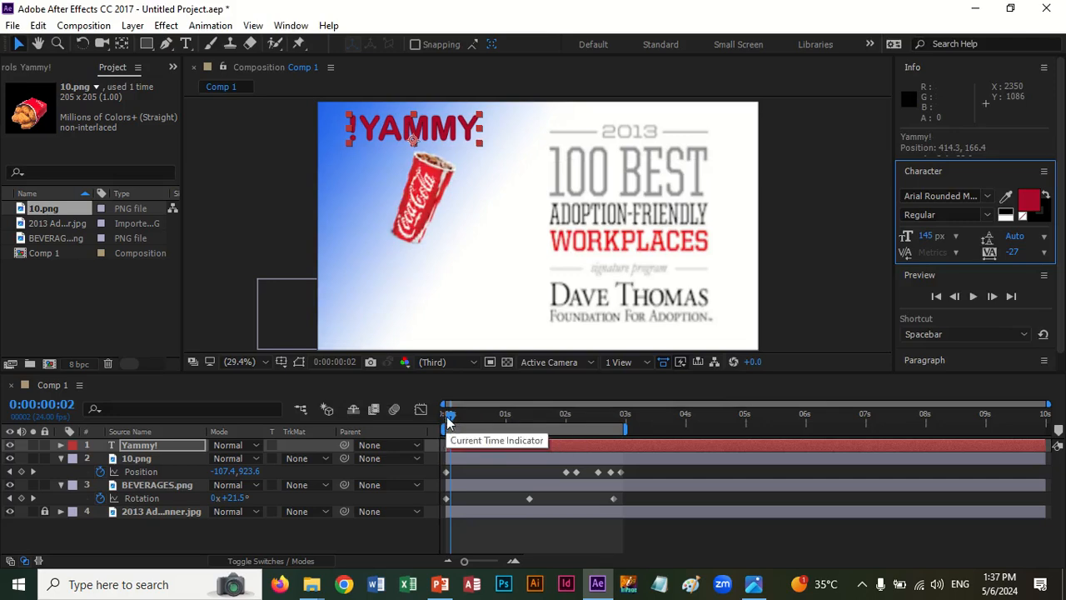
Step: Add Scale keyframes to the Yammy! text at 100% on 0:00:00:00 and 130% on 0:00:01:00
left_click_drag(448, 424, 446, 416)
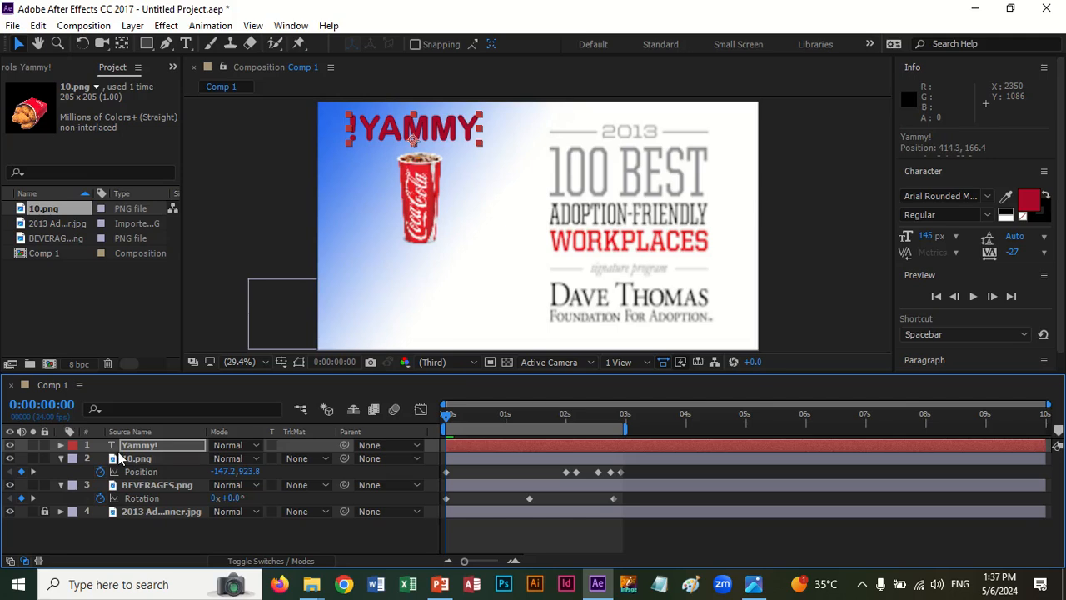
key("s")
left_click(100, 458)
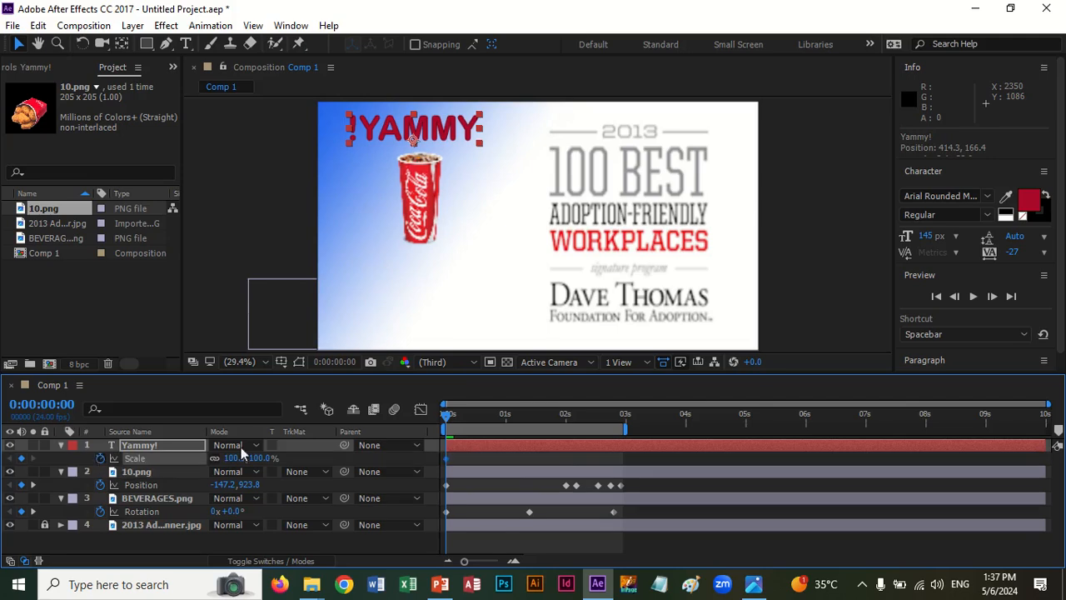
left_click_drag(447, 422, 508, 432)
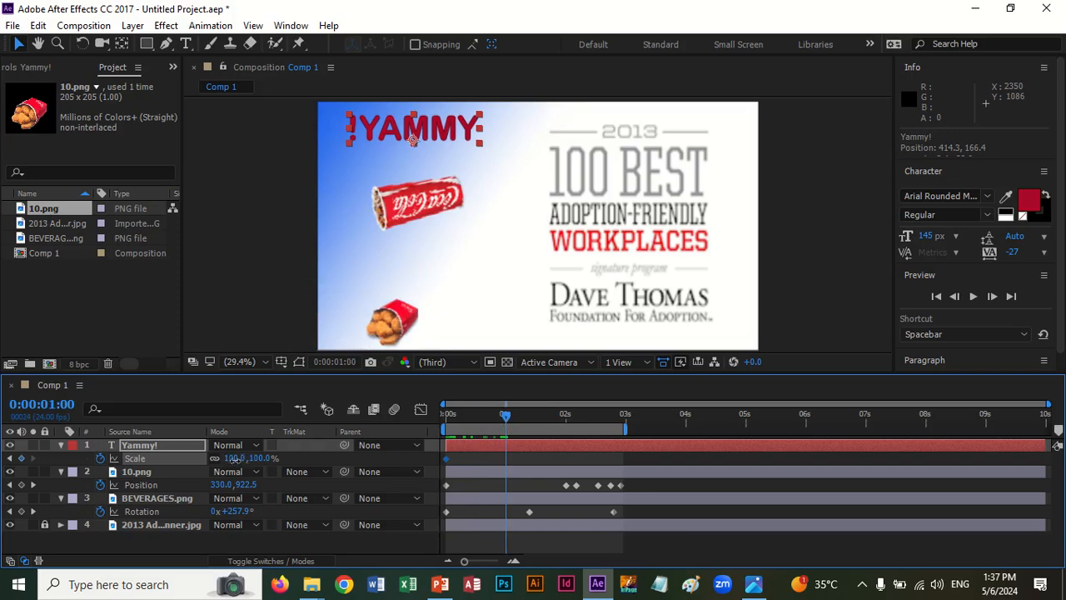
left_click_drag(236, 459, 261, 460)
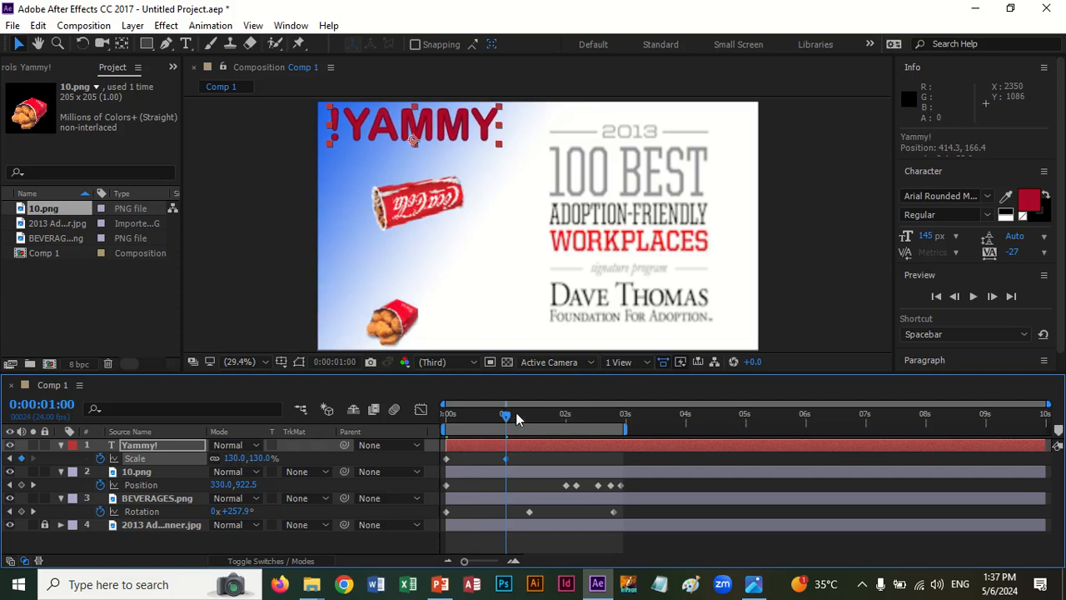
Step: Add a Position keyframe to the 10.png nuggets at 0:00:01:23 with the X value changed to 803.3
left_click_drag(511, 421, 566, 427)
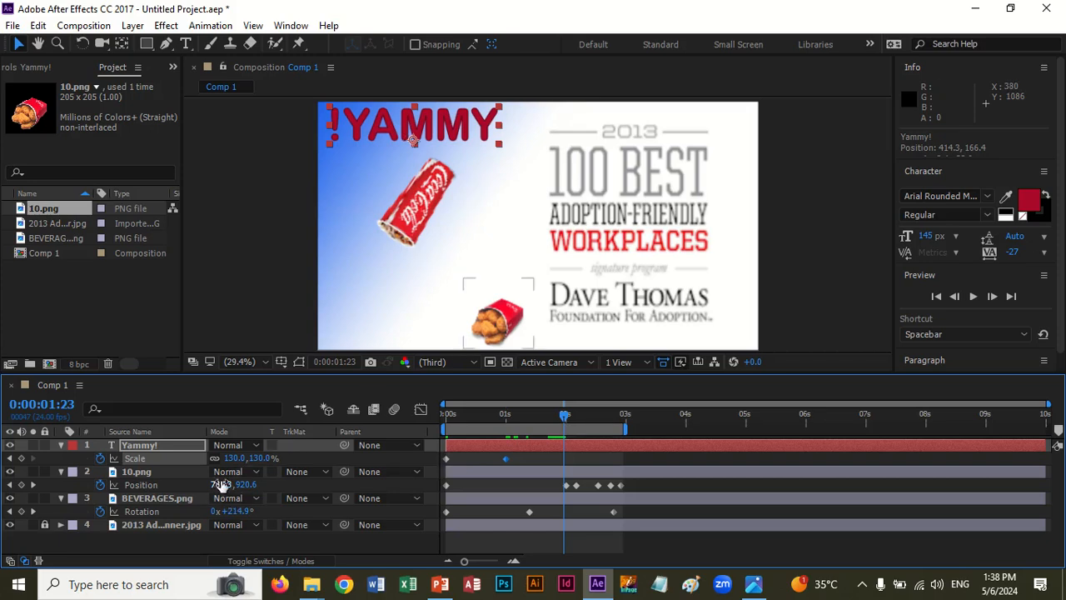
left_click_drag(222, 485, 234, 484)
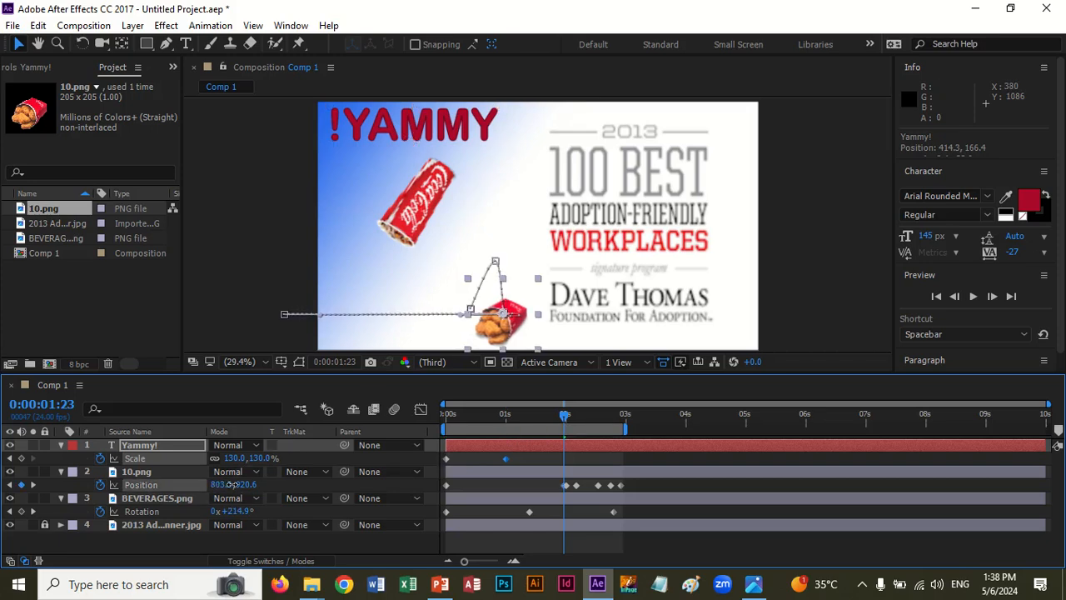
left_click(233, 484)
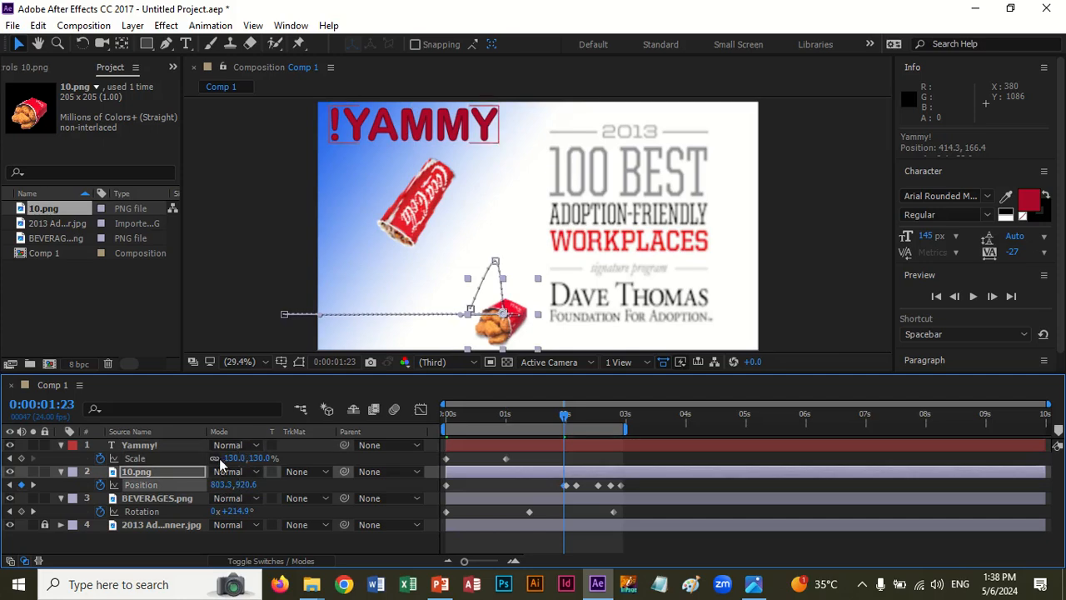
Step: Raise the Yammy! text's Scale to 147% at 0:00:01:23
left_click(226, 458)
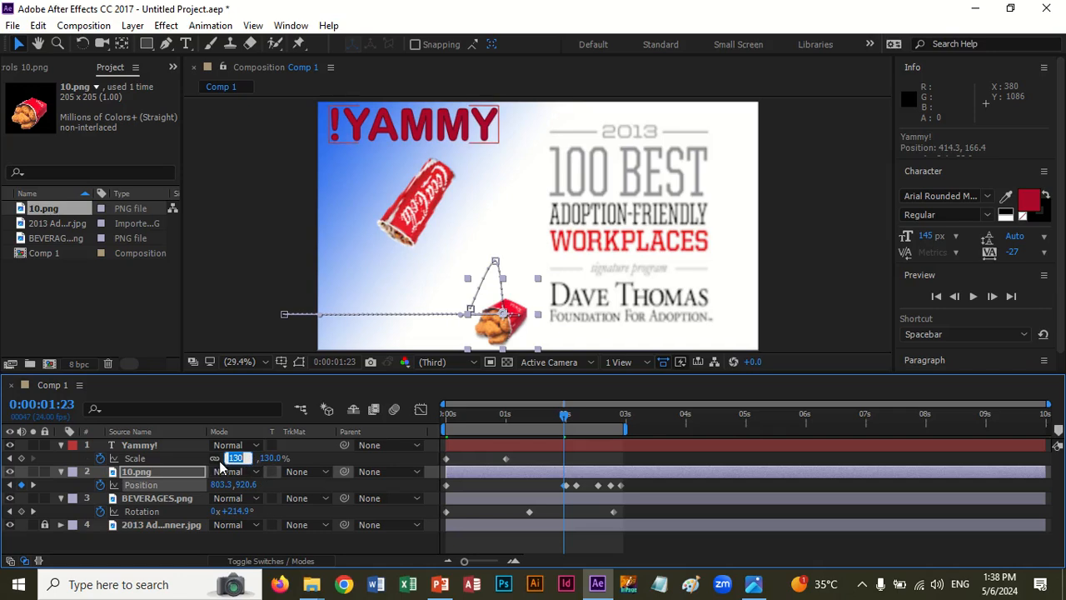
key("Up")
key("Up")
key("Up")
key("Up")
key("Up")
key("Up")
key("Up")
key("Up")
key("Up")
key("Up")
key("Up")
key("Up")
key("Up")
key("Up")
key("Up")
key("Up")
key("Up")
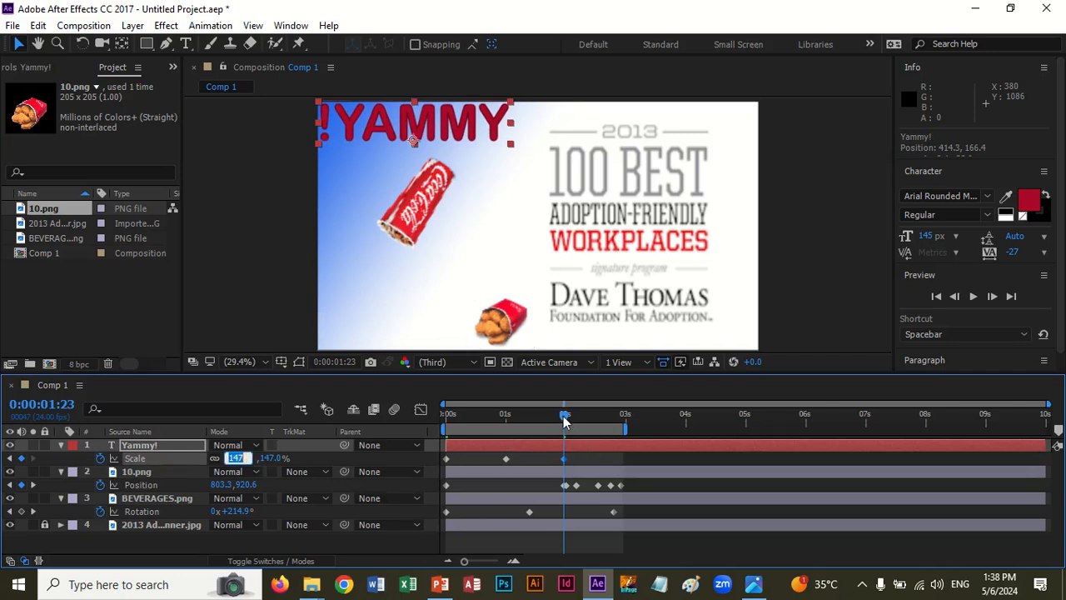
Step: Copy the Yammy! text's first Scale keyframe to 0:00:02:22 and preview the animation
left_click(446, 459)
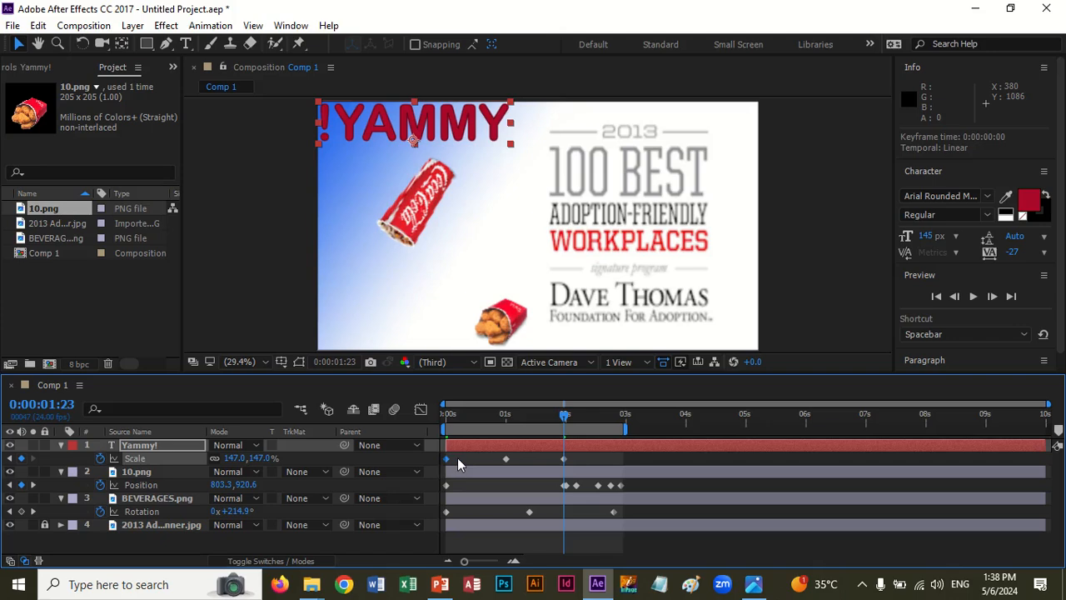
key("ctrl+c")
left_click_drag(558, 425, 623, 426)
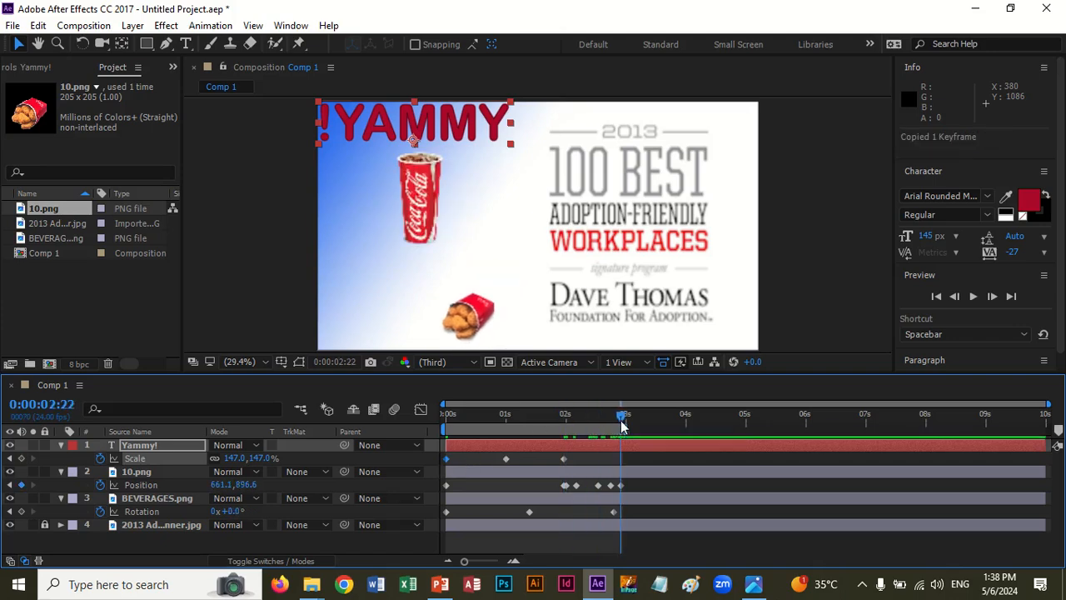
key("ctrl+v")
key("space")
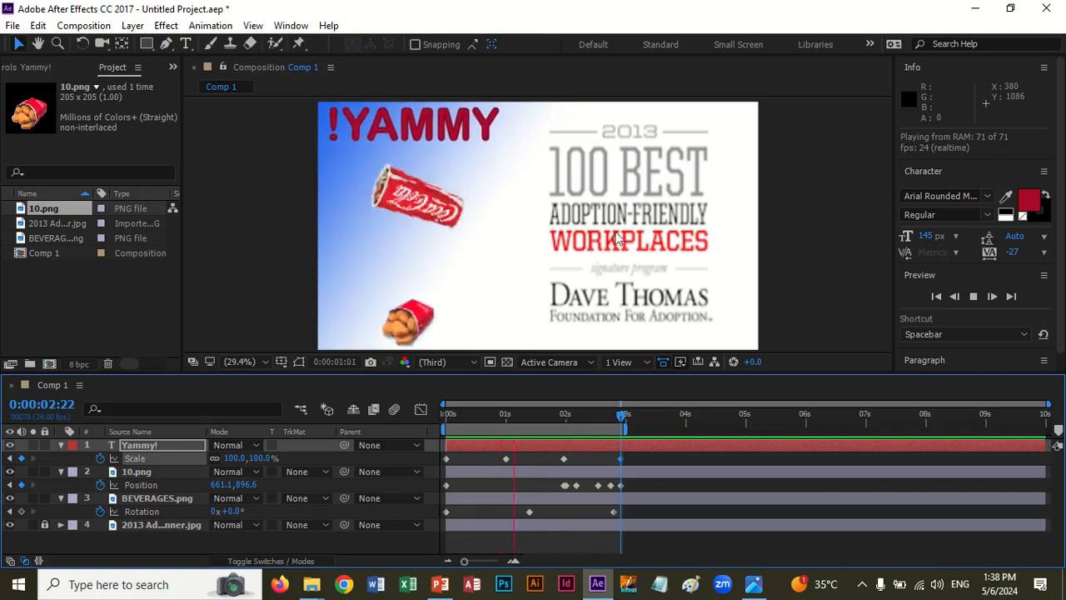
key("space")
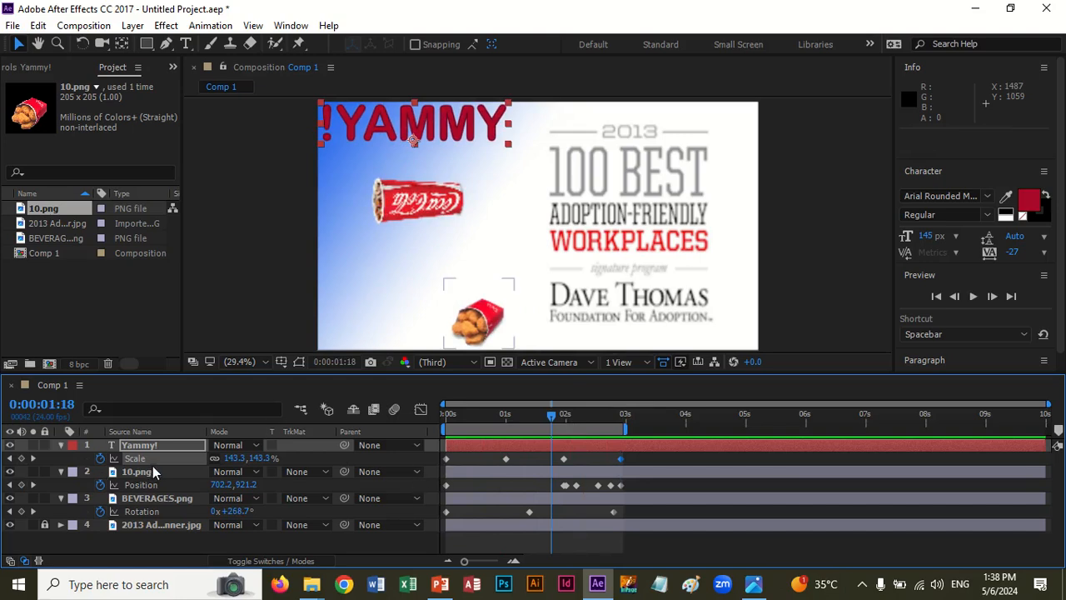
Step: Collapse the animated properties of the Yammy!, 10.png and BEVERAGES.png layers in the timeline
key("s")
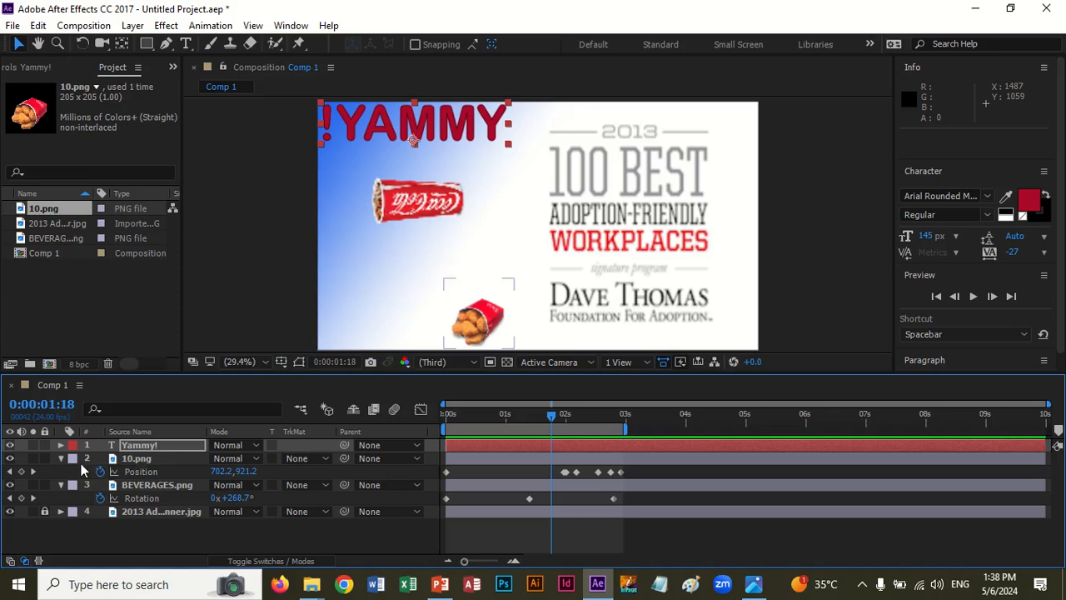
left_click(170, 455)
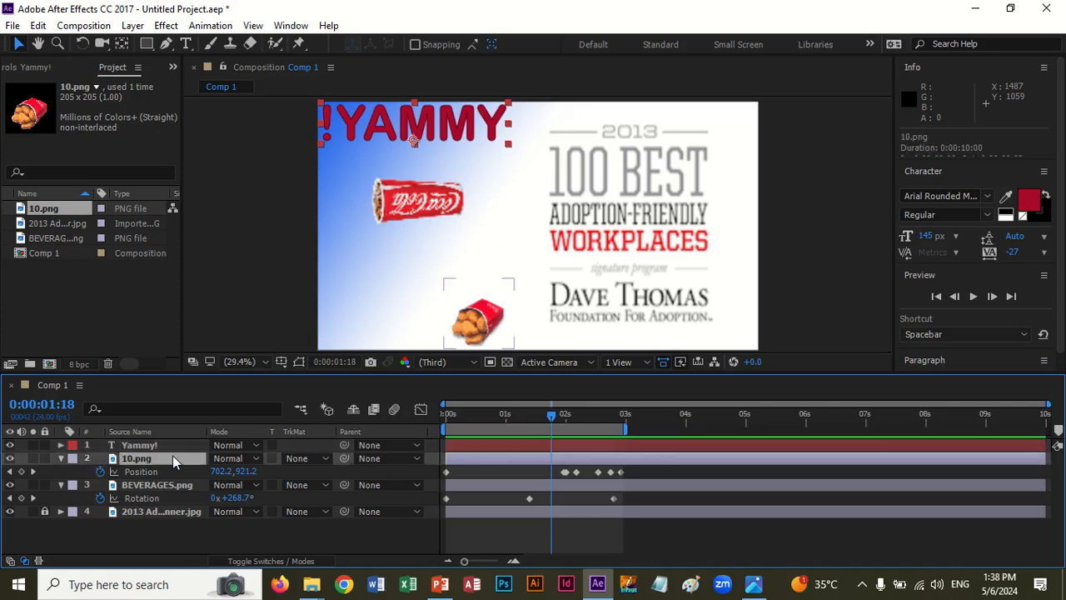
key("p")
left_click(169, 469)
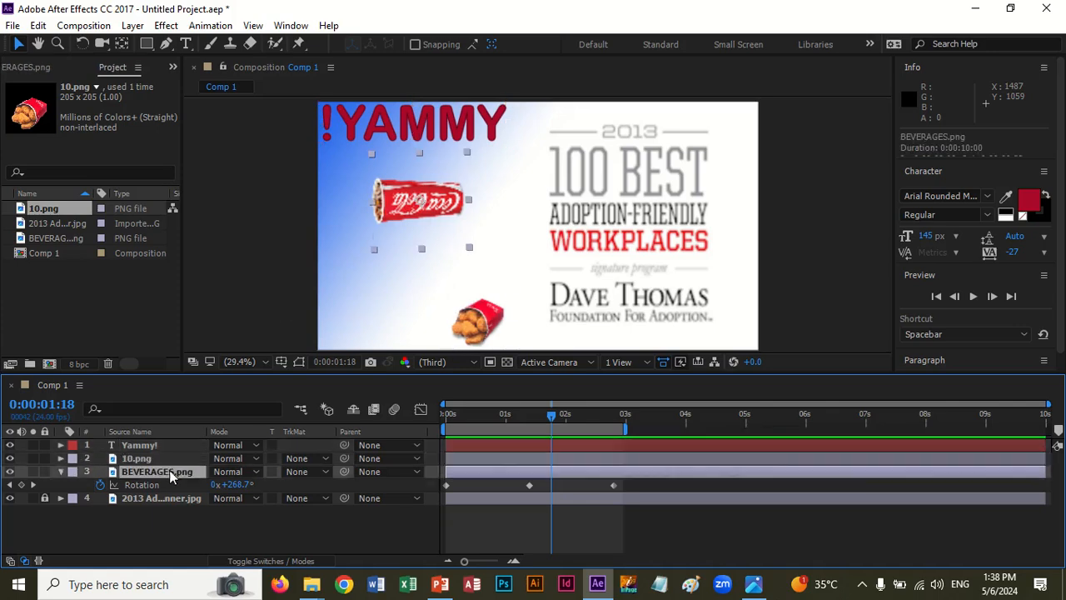
key("r")
key("r")
key("r")
key("r")
key("r")
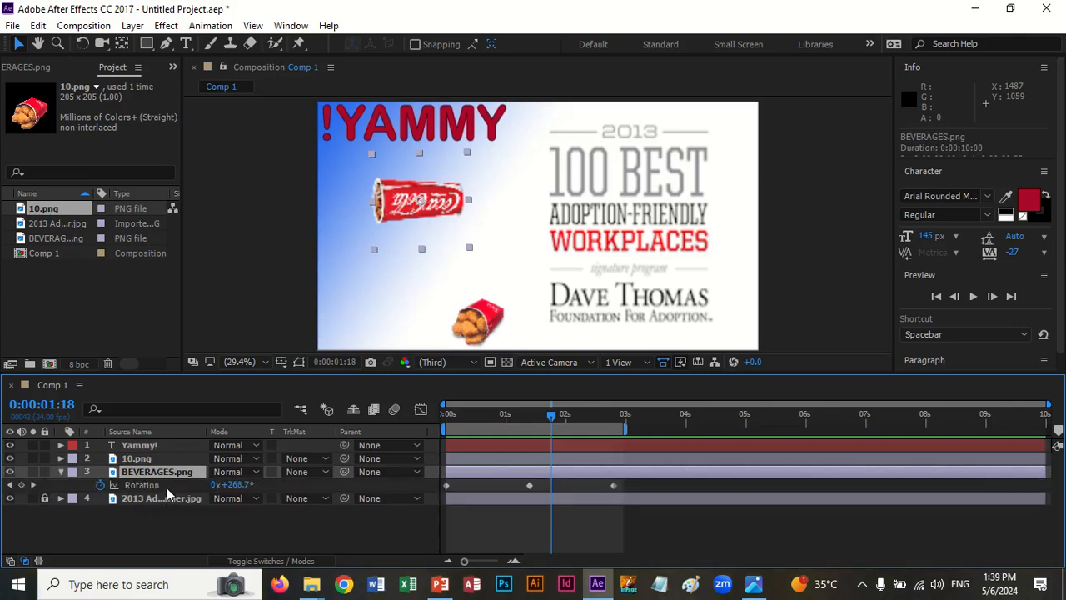
key("Return")
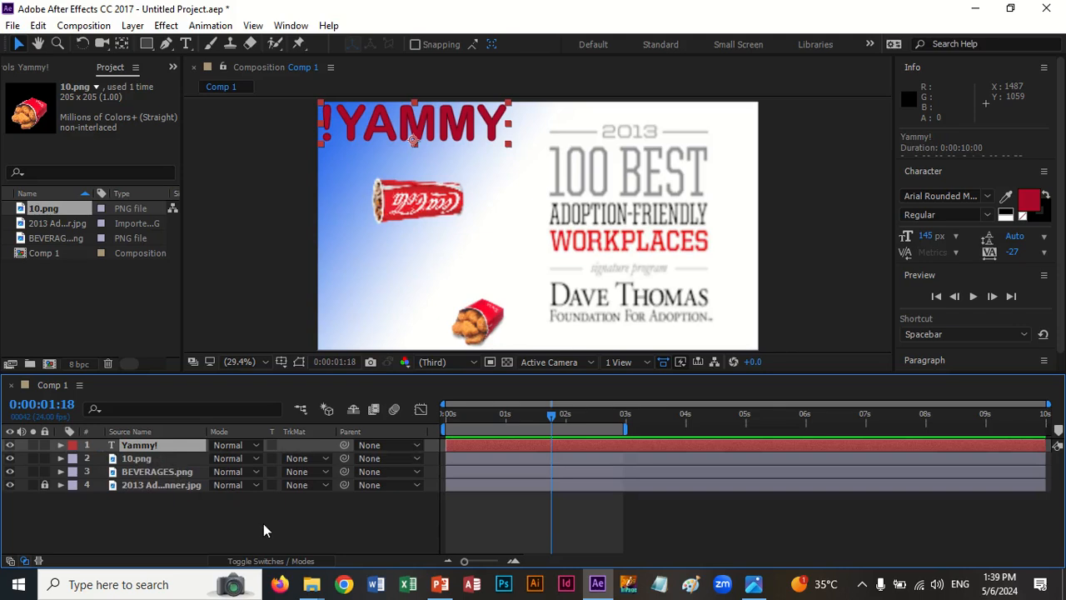
Step: Select the cup and reveal its Rotation and Scale properties together
left_click(432, 204)
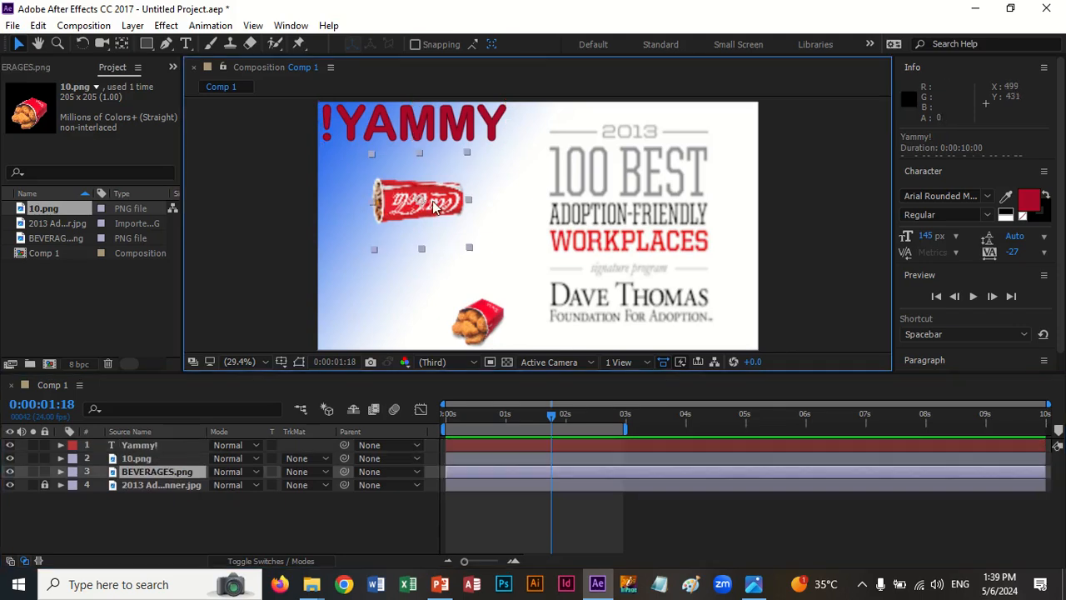
key("r")
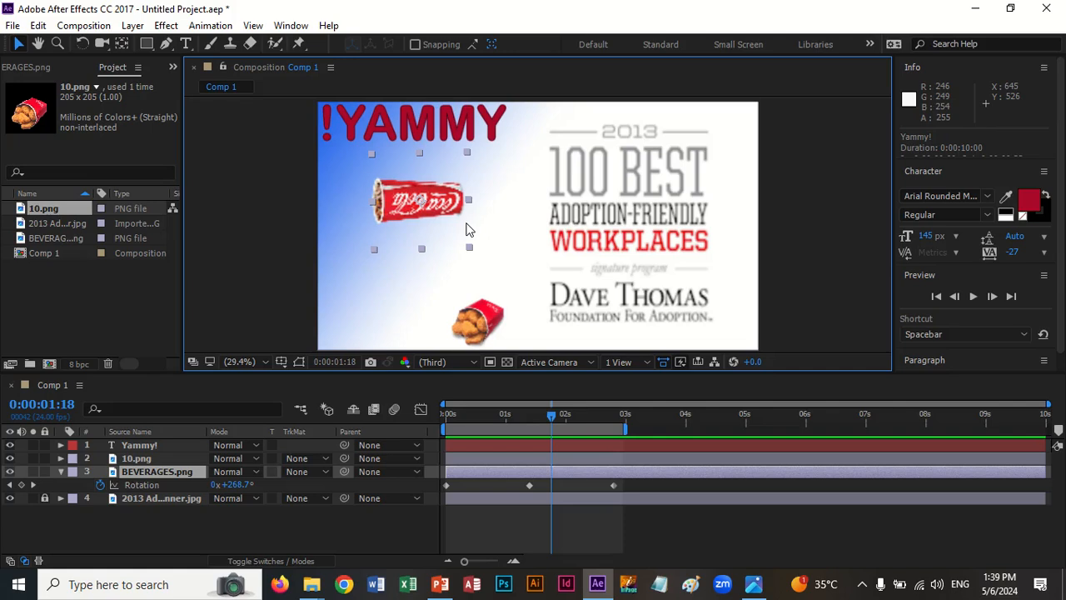
key("shift+s")
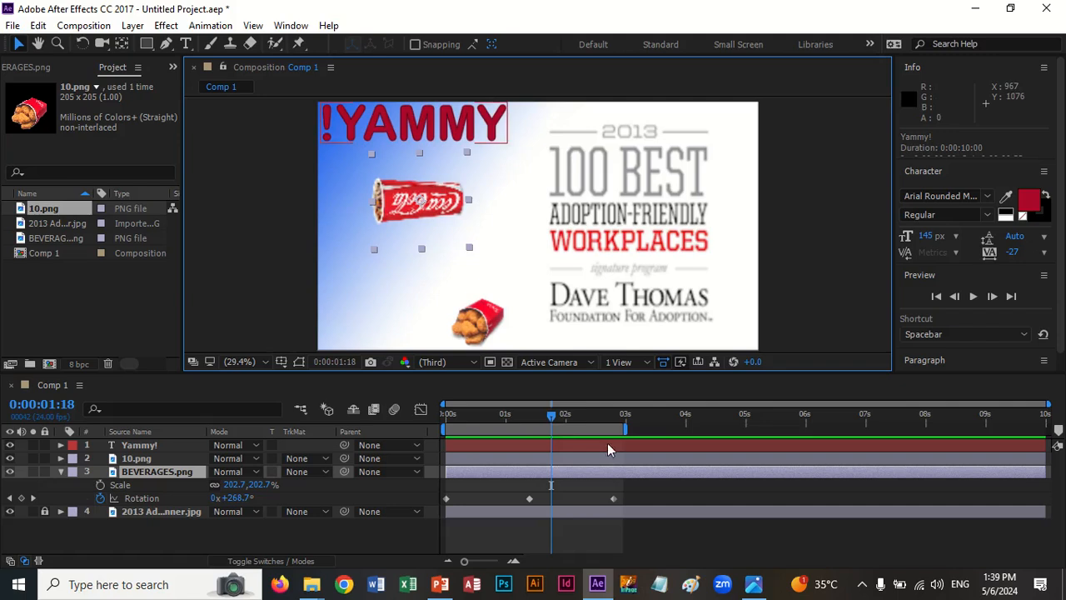
Step: Add Scale keyframes to the cup at 95.7% on 0:00:00:00 and 208.7% on 0:00:01:09
left_click_drag(553, 419, 444, 418)
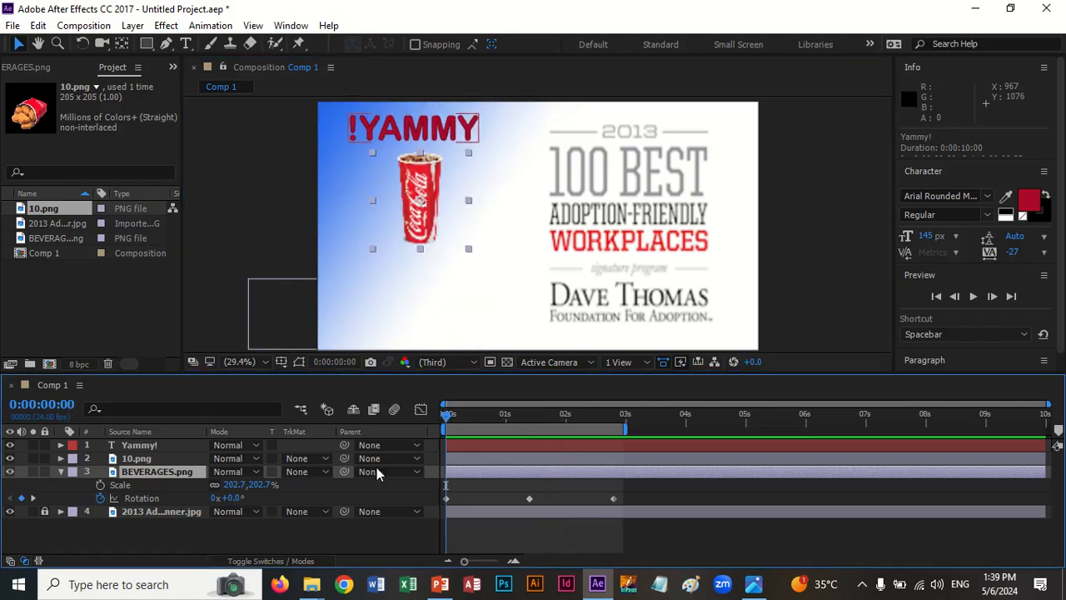
left_click(100, 485)
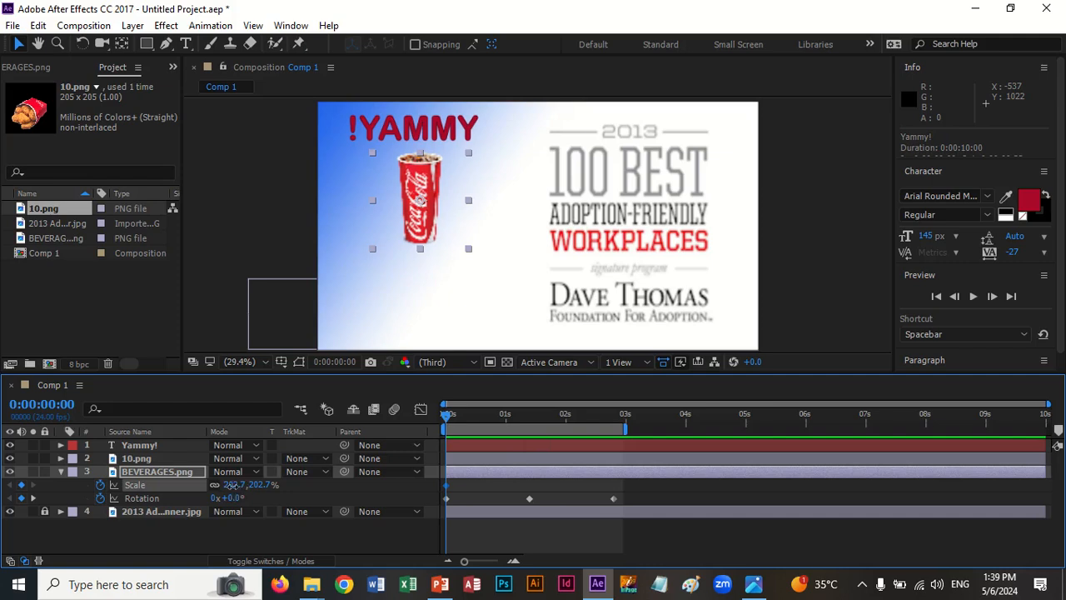
left_click_drag(235, 492, 152, 489)
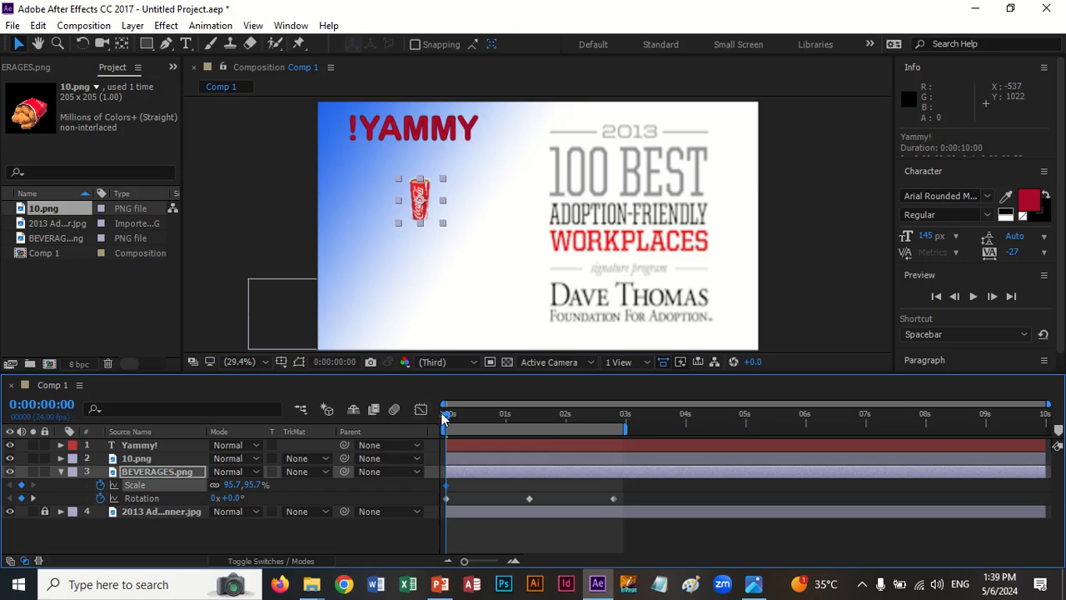
left_click_drag(446, 414, 528, 425)
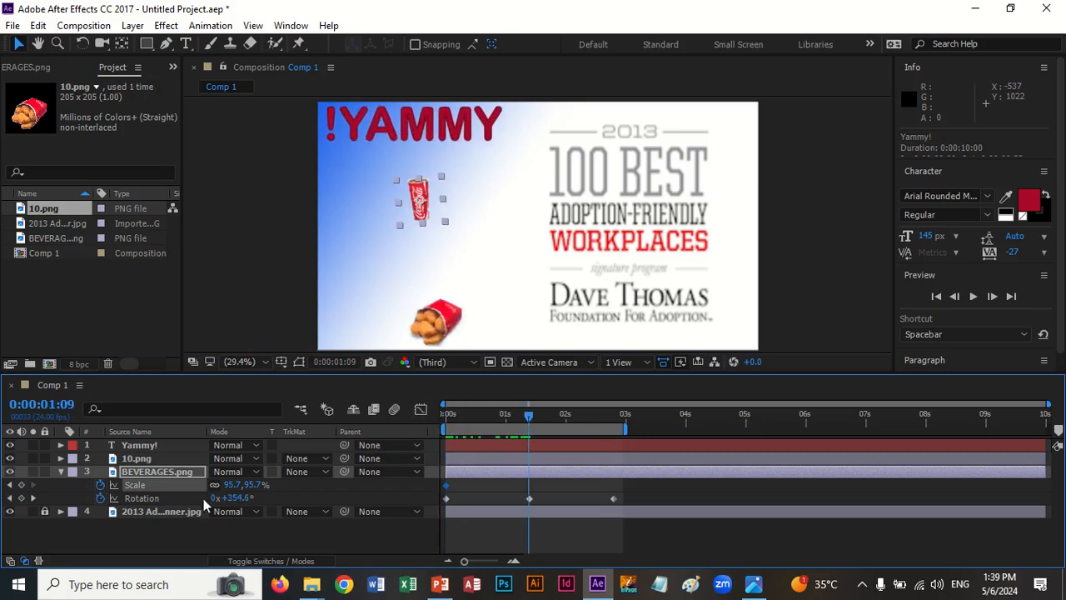
left_click_drag(231, 486, 476, 499)
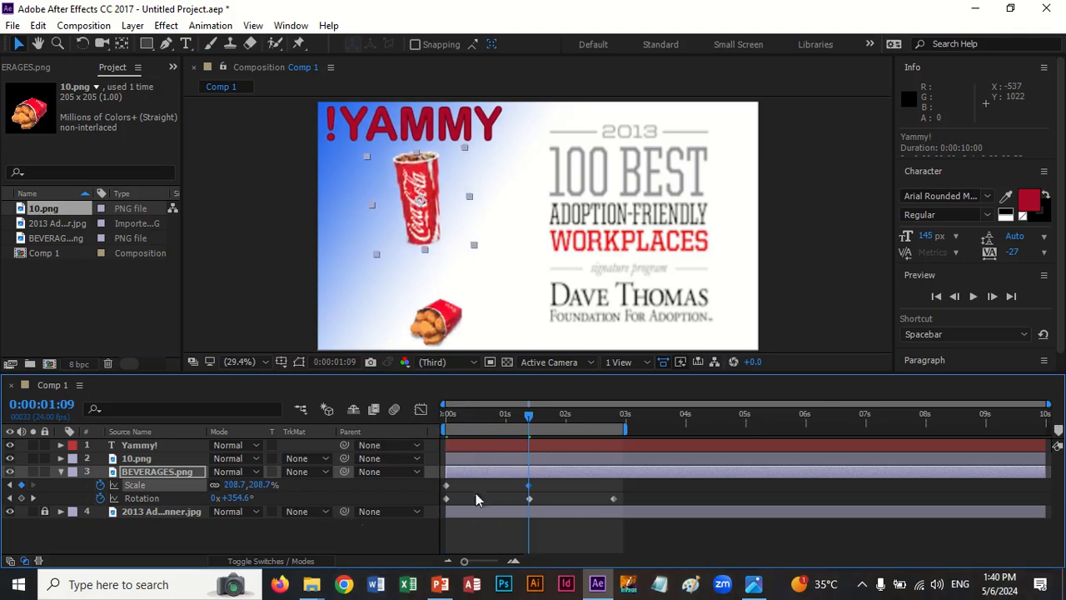
Step: Copy the cup's first Scale keyframe to its last Rotation keyframe at 0:00:02:19 and preview the animation
left_click(448, 484)
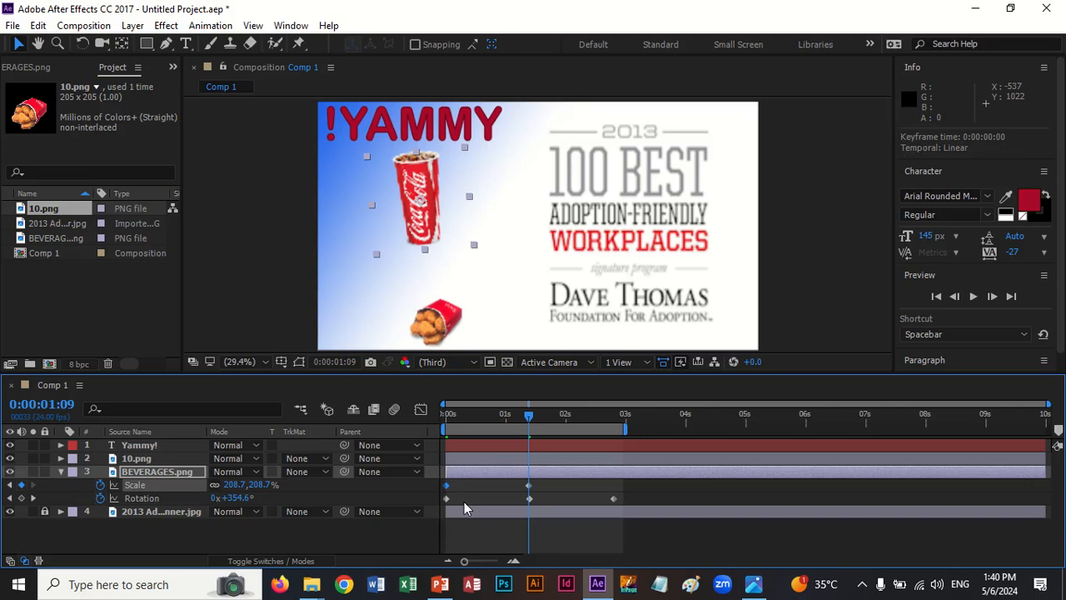
key("ctrl+c")
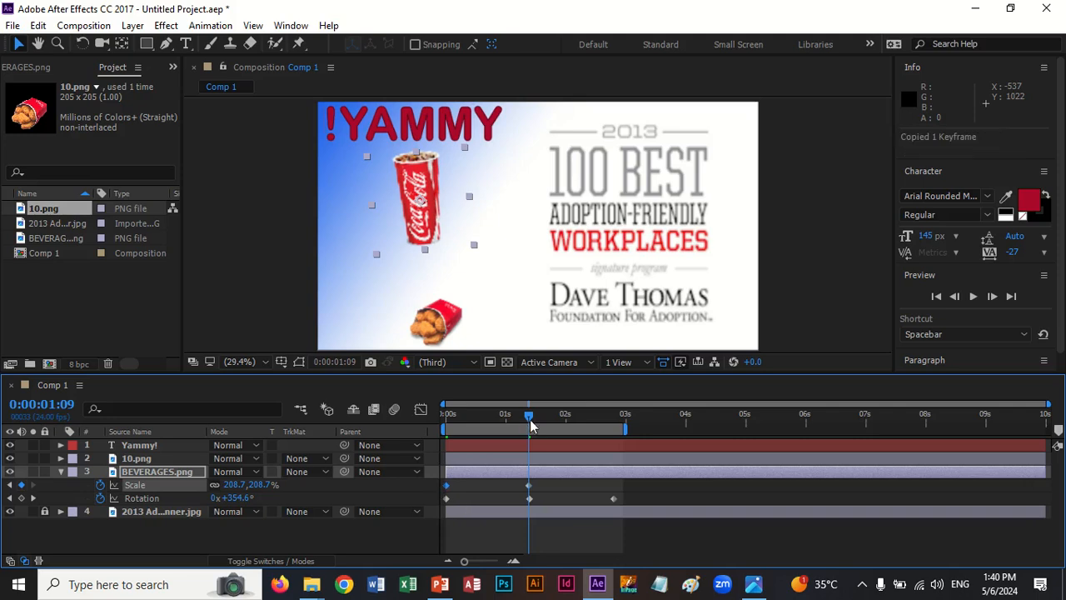
left_click_drag(529, 416, 615, 440)
key("ctrl+v")
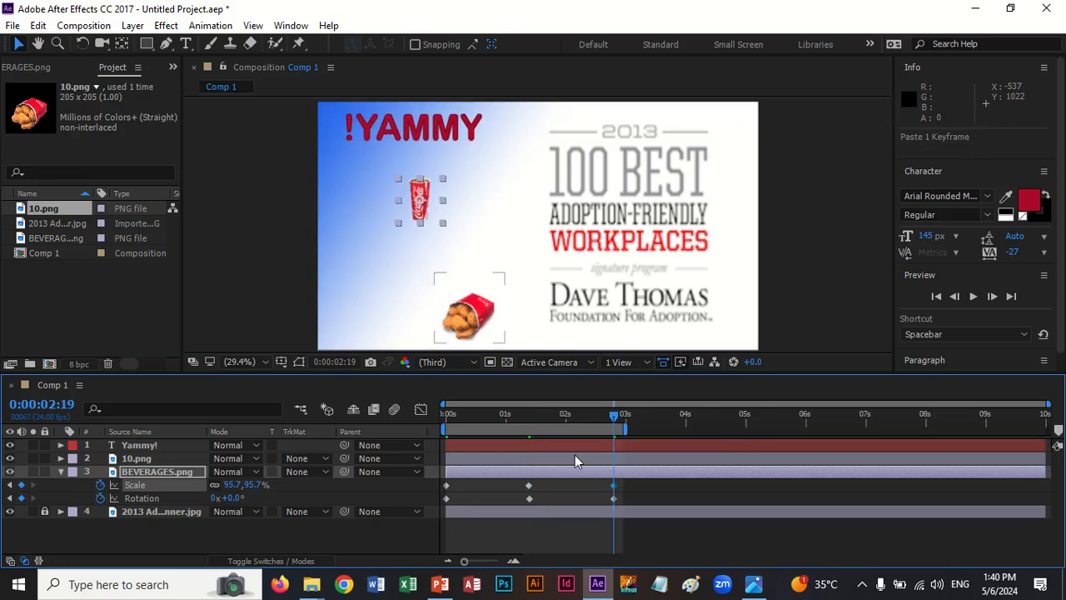
key("space")
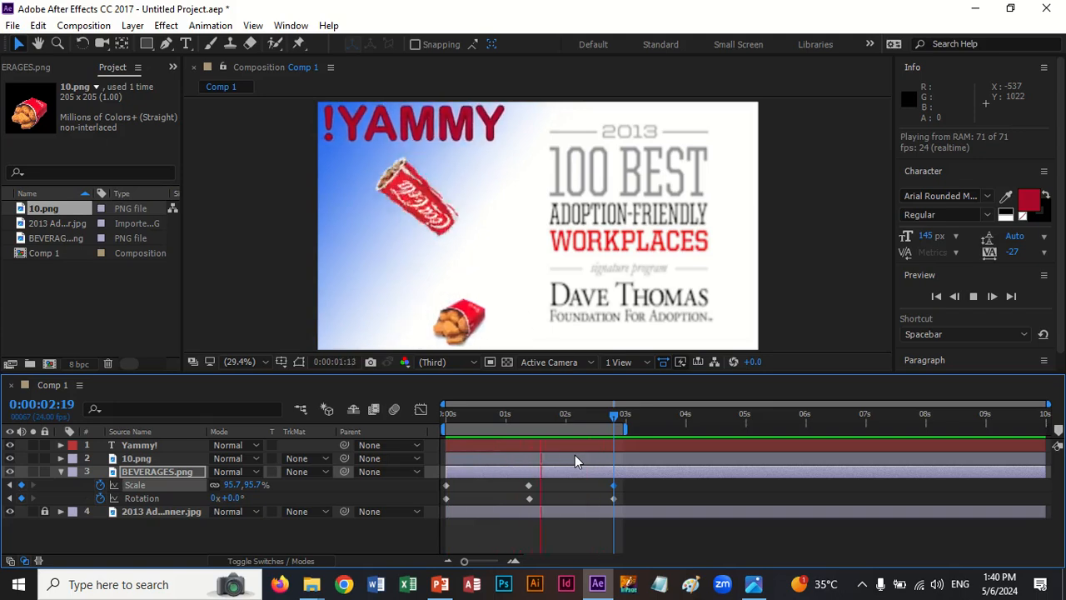
key("space")
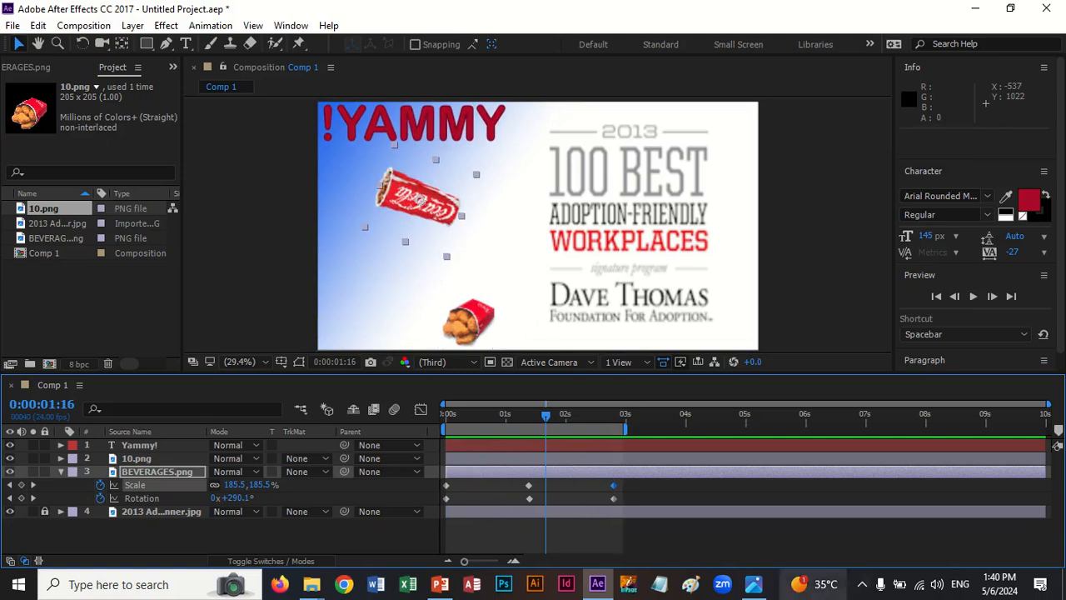
Step: Switch to the image viewer to check the class topics in Class-4.png, and return to After Effects
left_click(753, 584)
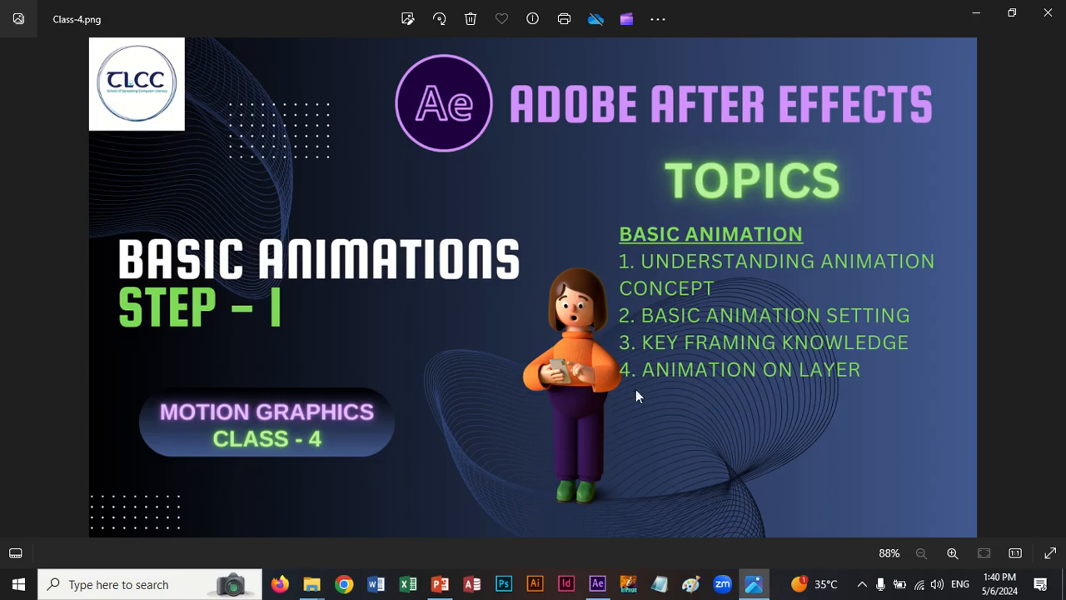
left_click(753, 589)
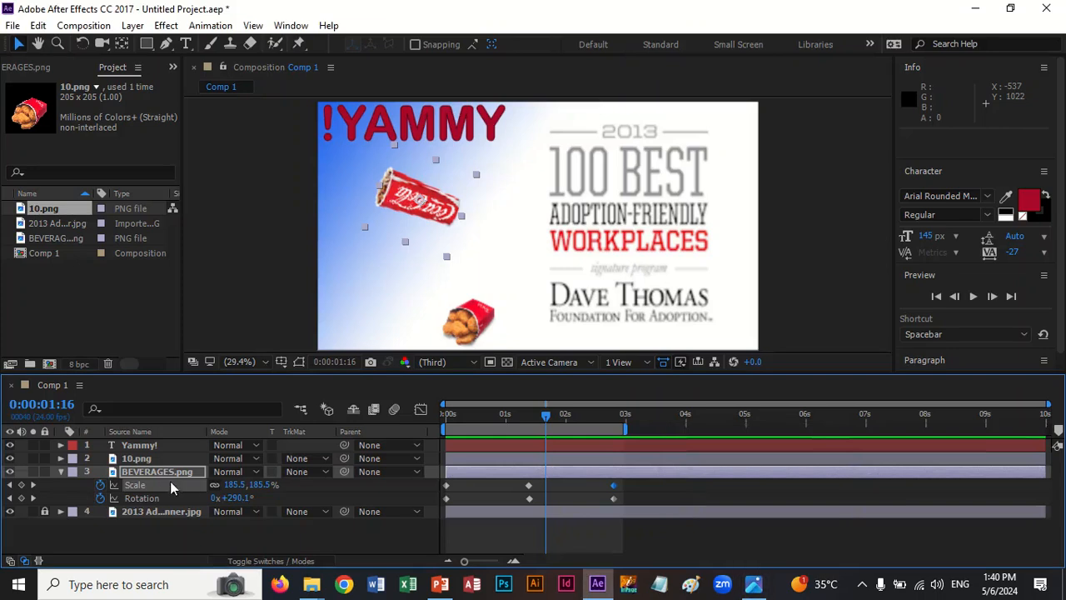
Step: Collapse the cup layer's properties and toggle the visibility of the cup, nuggets and Yammy! layers off and on
left_click(60, 472)
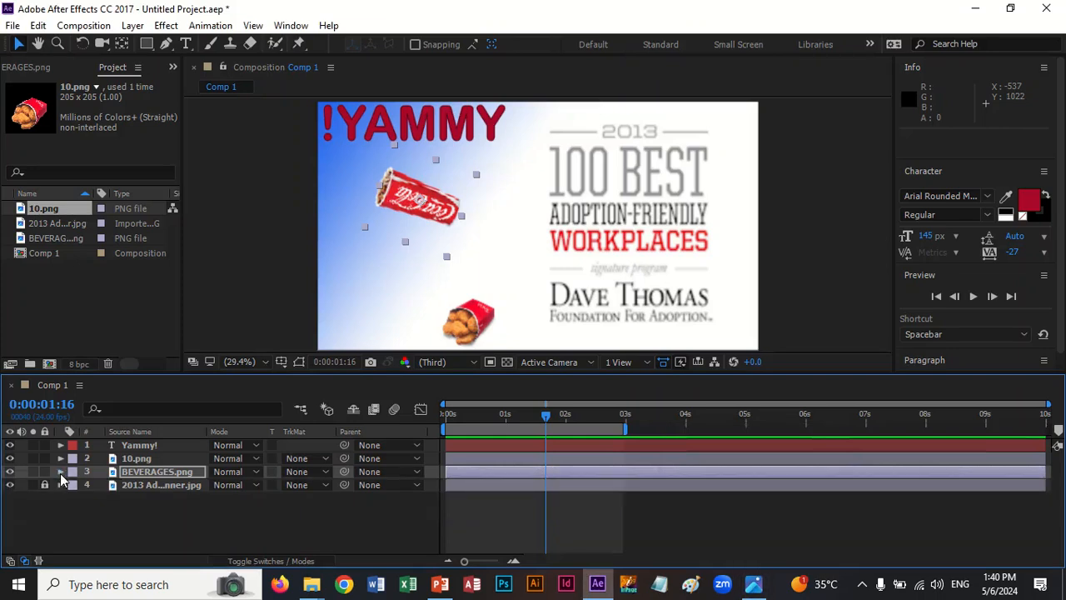
left_click(10, 471)
left_click(10, 471)
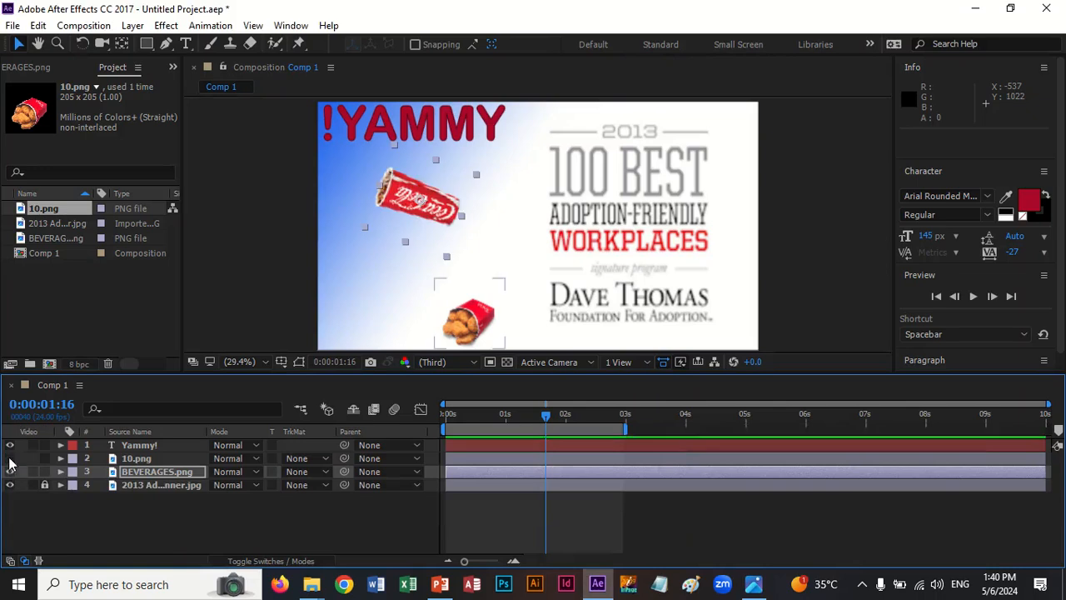
left_click(10, 458)
left_click(10, 458)
left_click(10, 445)
left_click(10, 445)
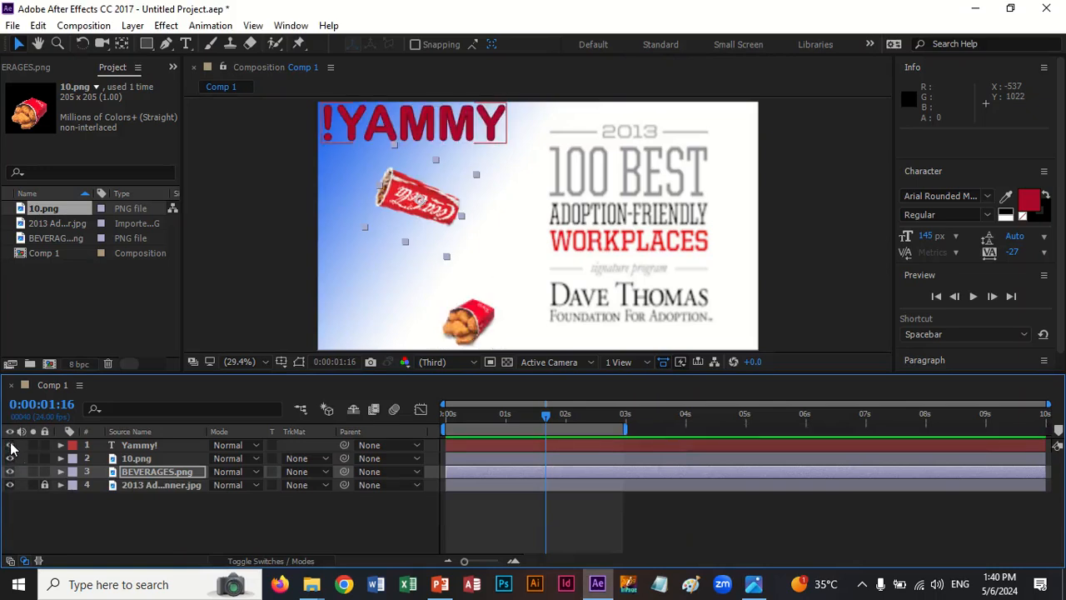
Step: Move the 10.png layer above the Yammy! text in the layer stack
left_click(168, 458)
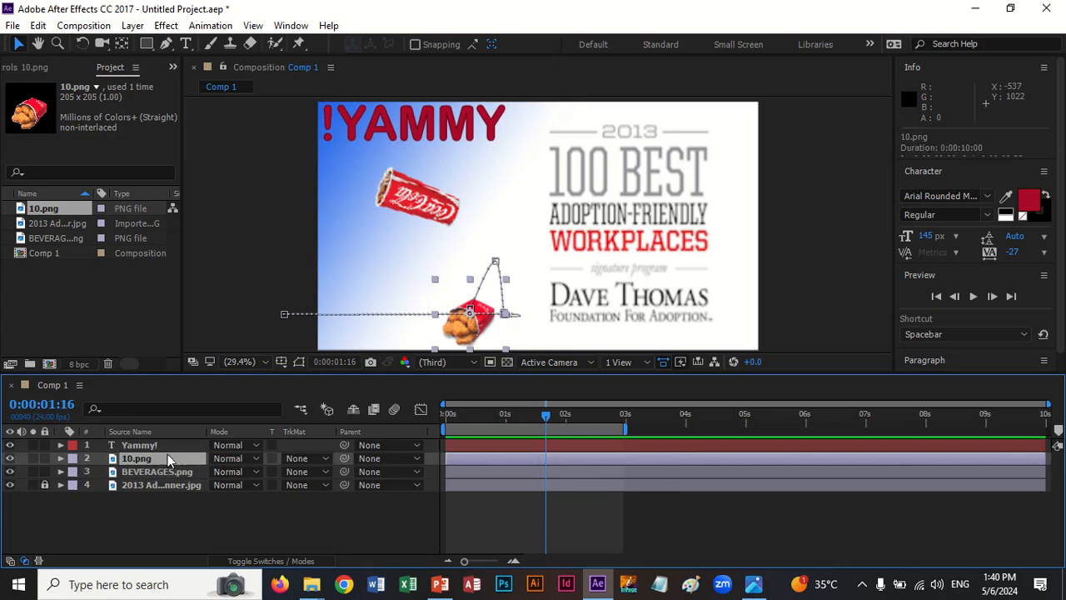
left_click_drag(168, 458, 168, 443)
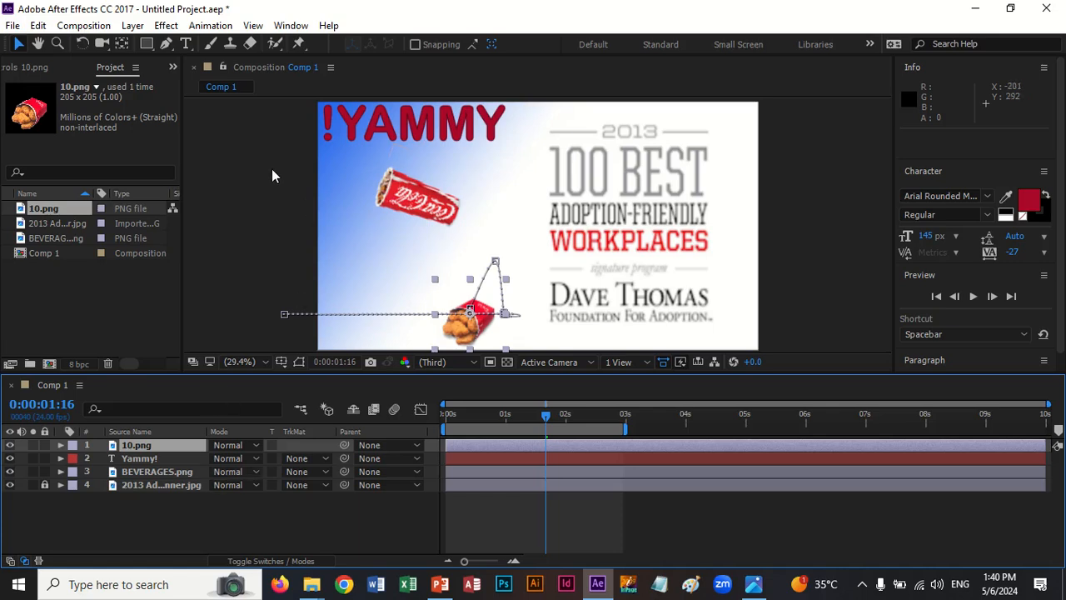
Step: Start saving the project and create a new folder named Practice in Documents
left_click(12, 25)
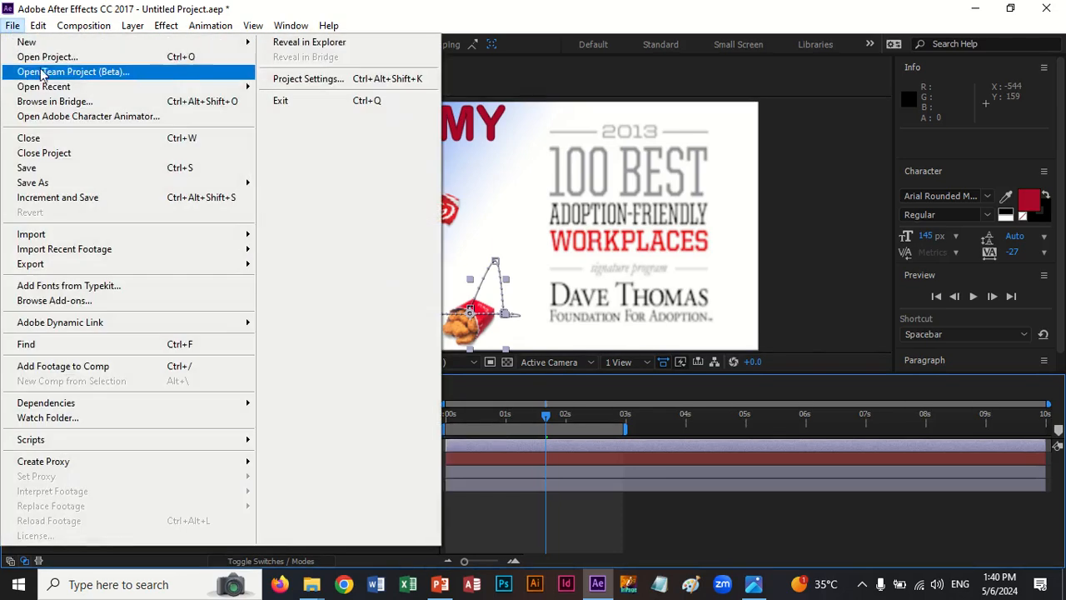
left_click(43, 167)
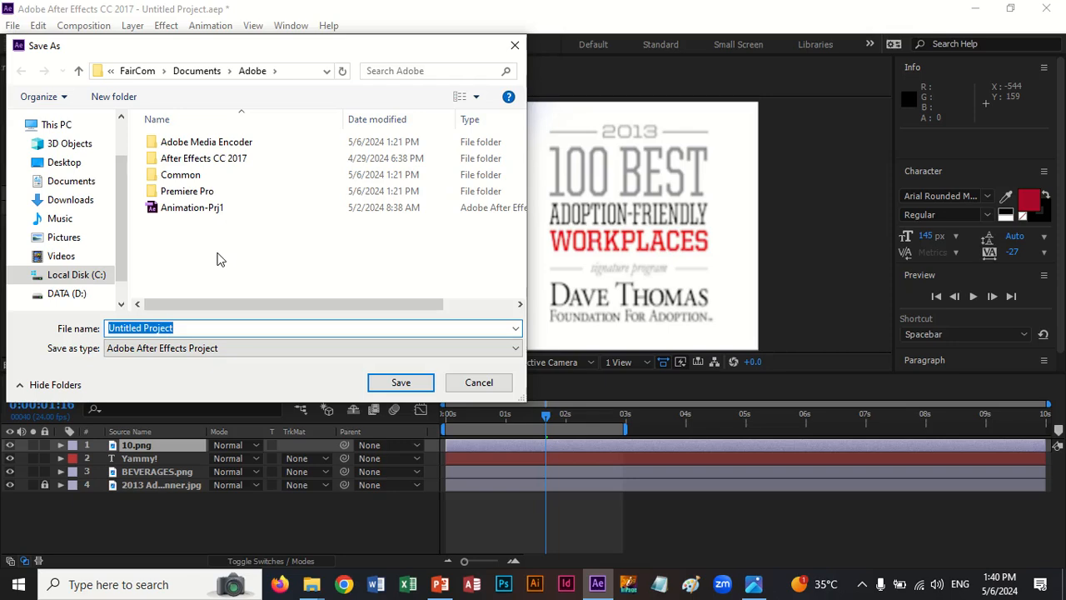
left_click(71, 181)
left_click(122, 99)
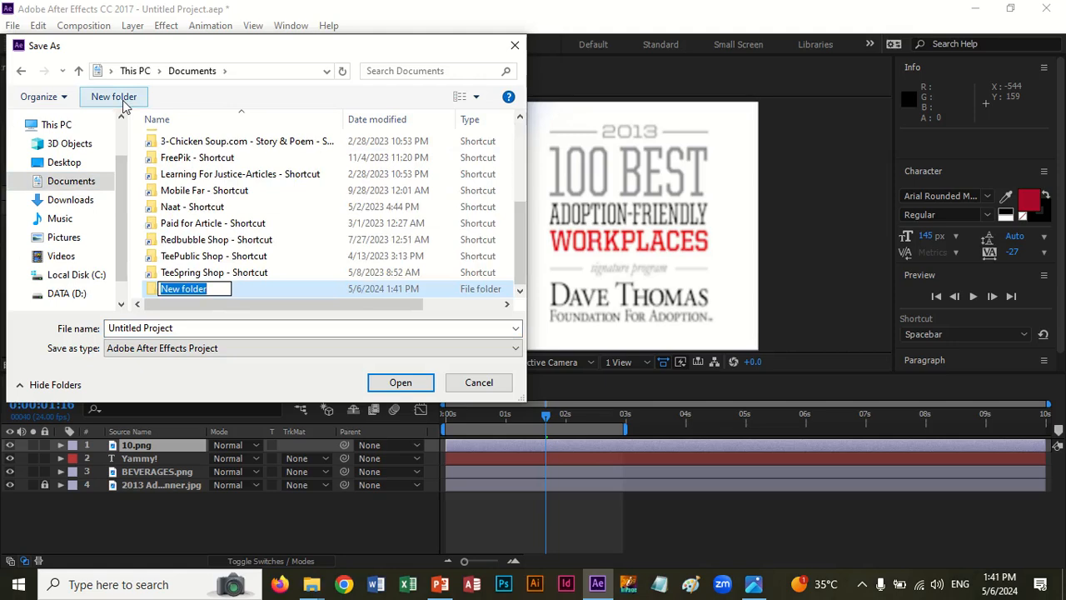
type("Pract")
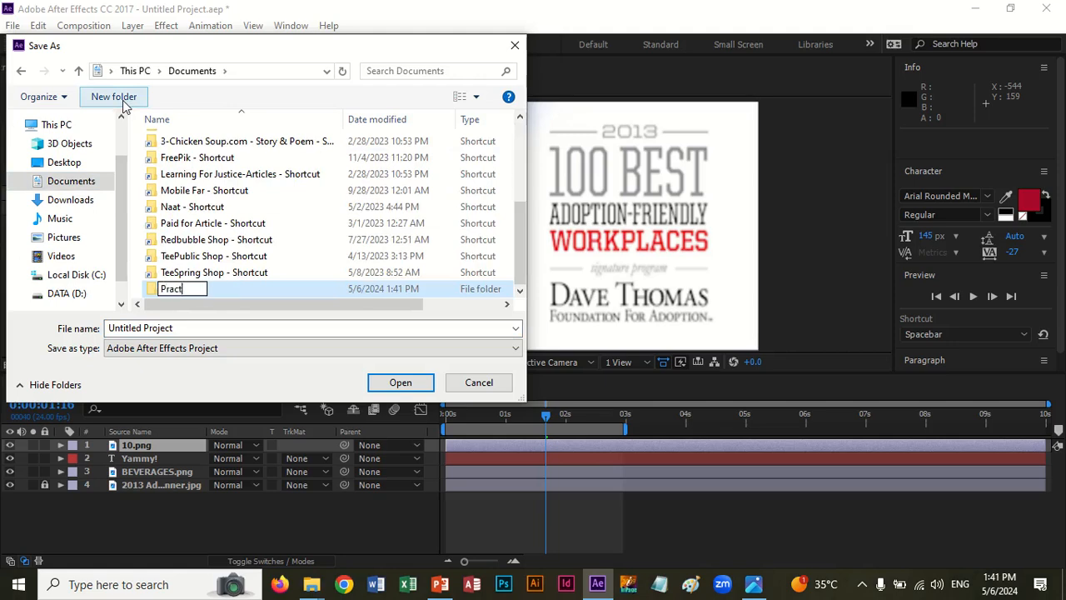
type("ice")
key("Return")
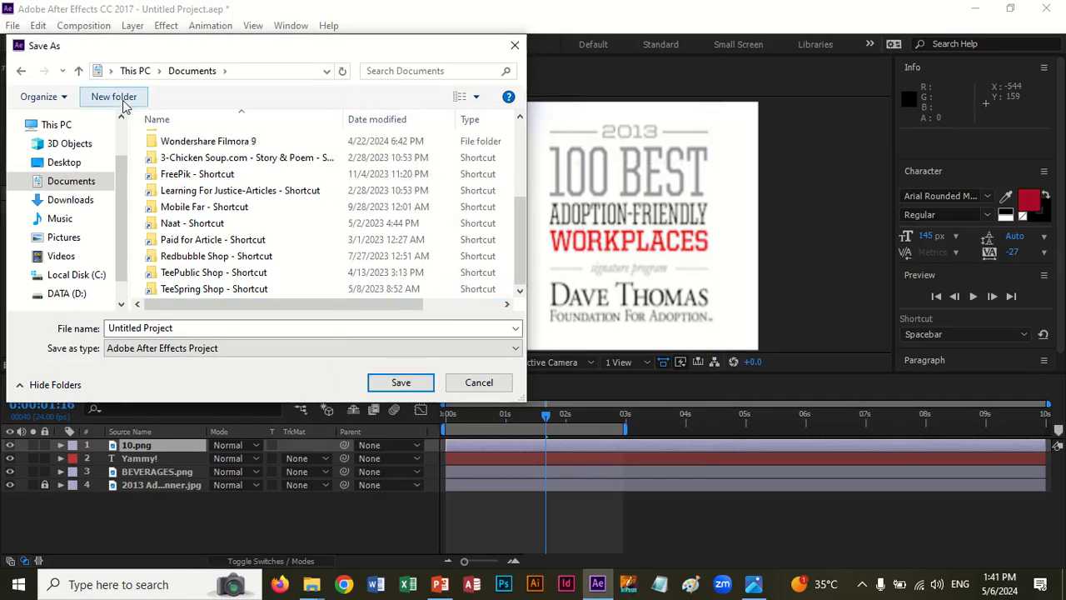
Step: Save the project as AP1 inside the Documents\Practice folder
left_click(177, 191)
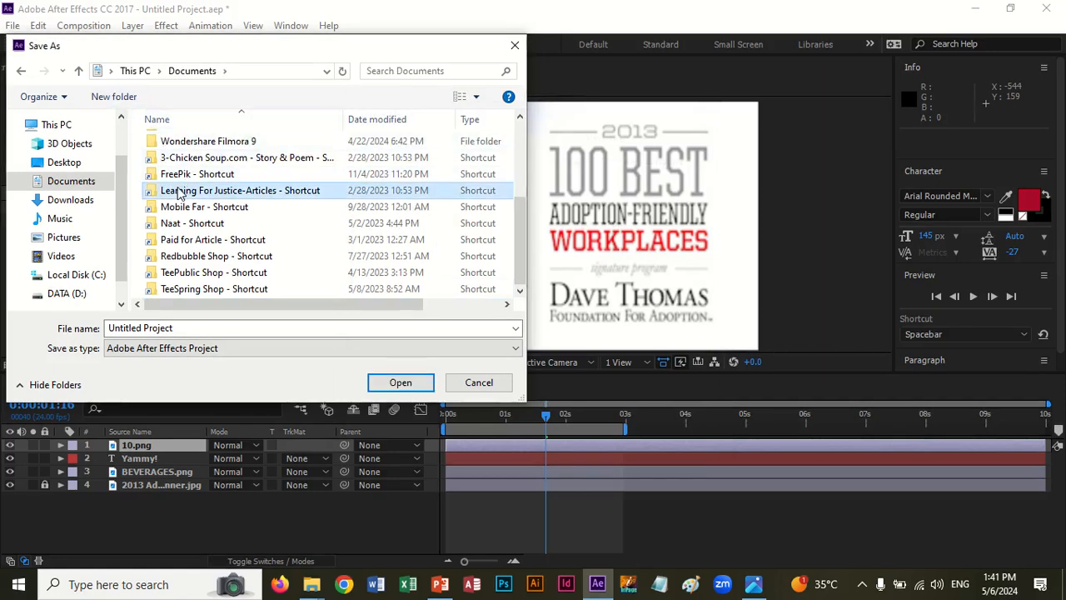
key("p")
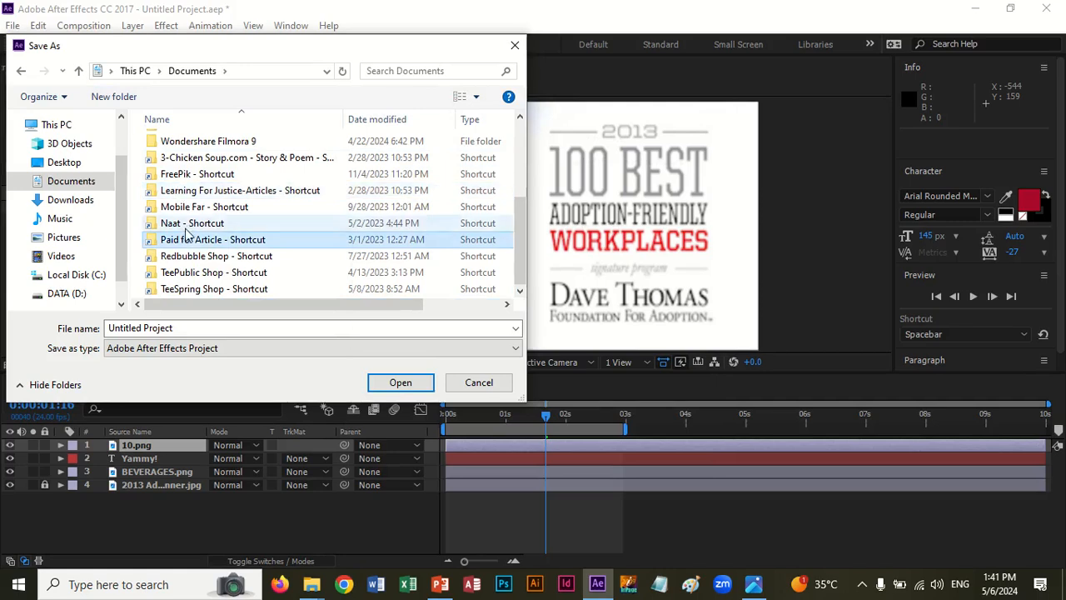
key("p")
double_click(162, 137)
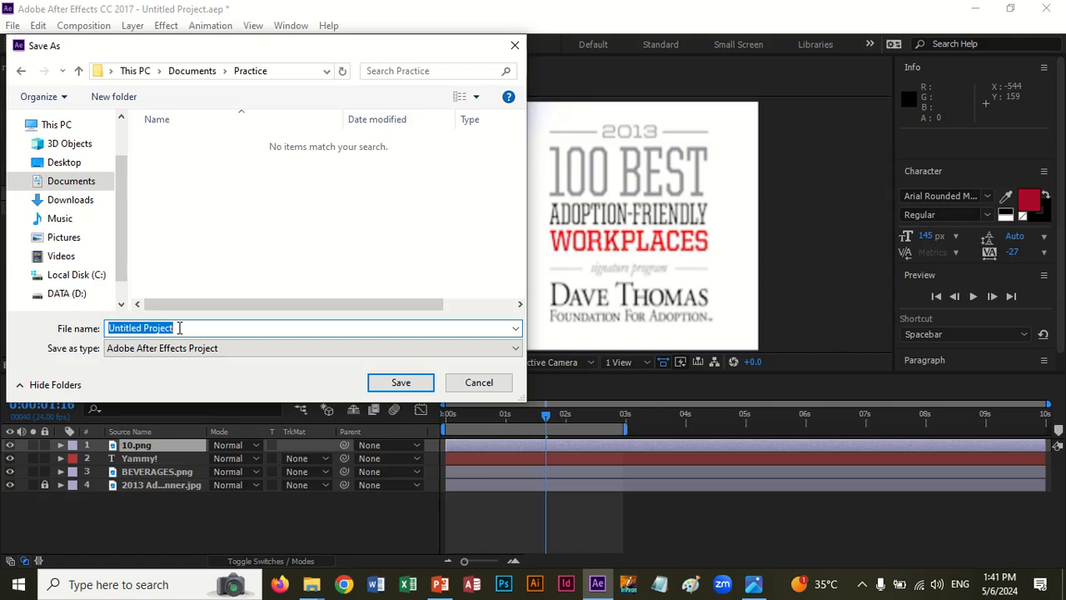
type("a")
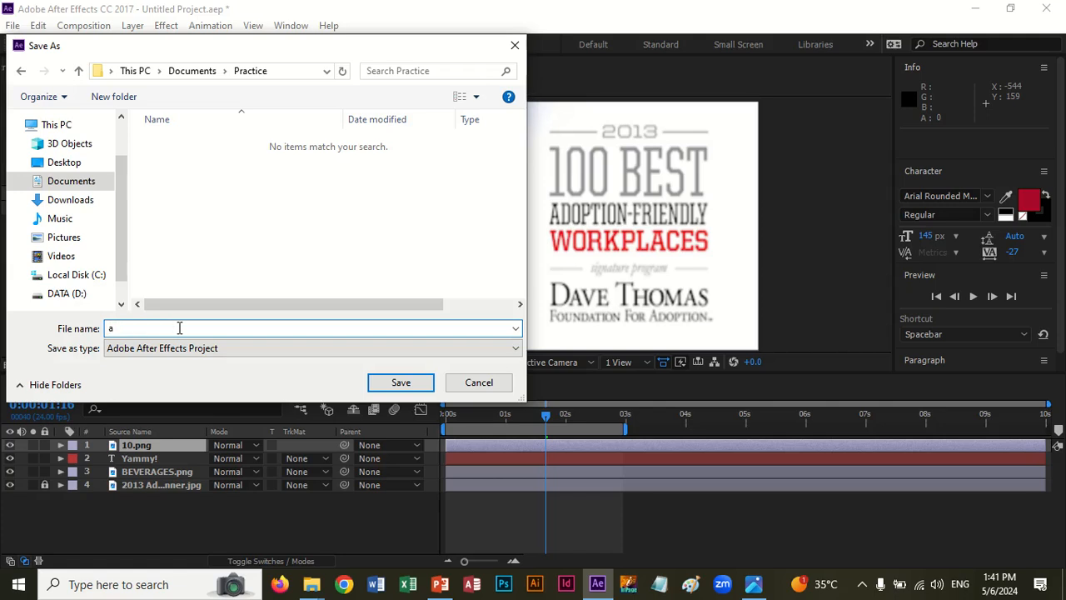
key("BackSpace")
type("AP1")
key("Return")
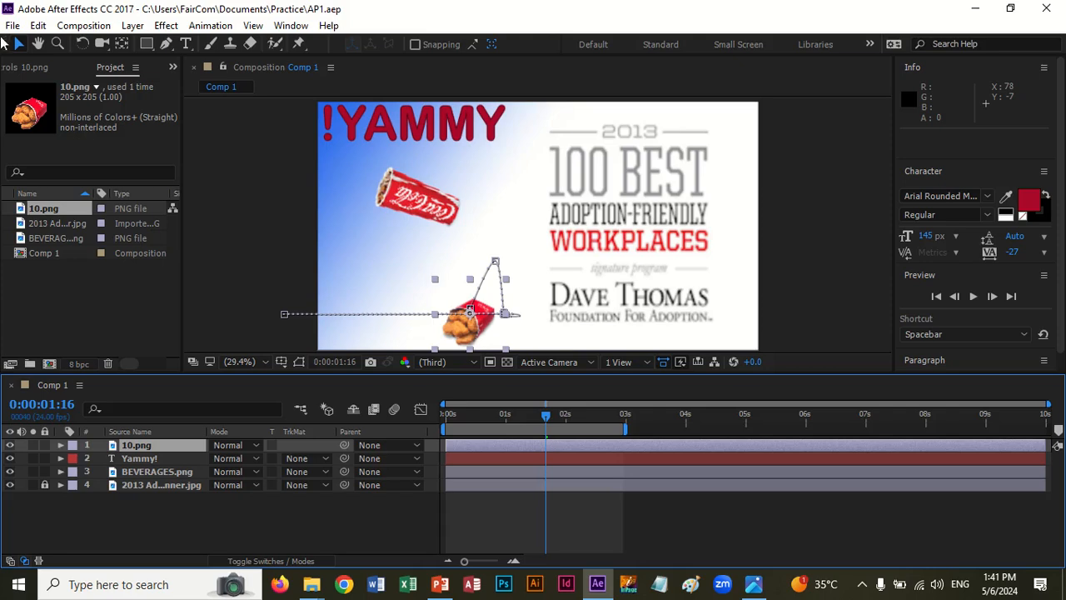
Step: Send Comp 1 to the Adobe Media Encoder queue and review its format and preset options, keeping H.264 and Match Source - High bitrate
left_click(63, 29)
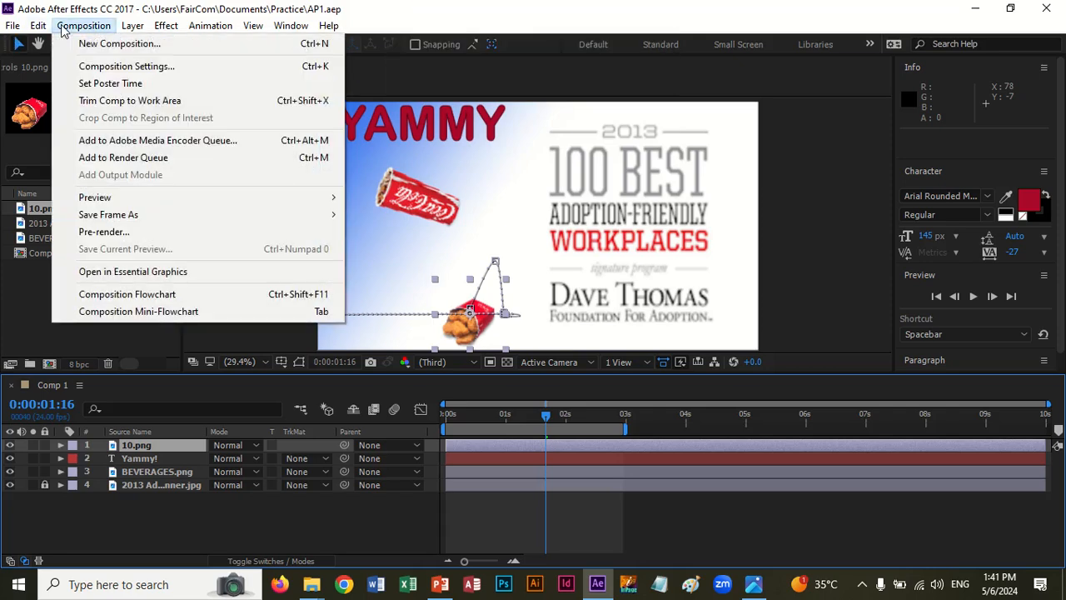
left_click(208, 142)
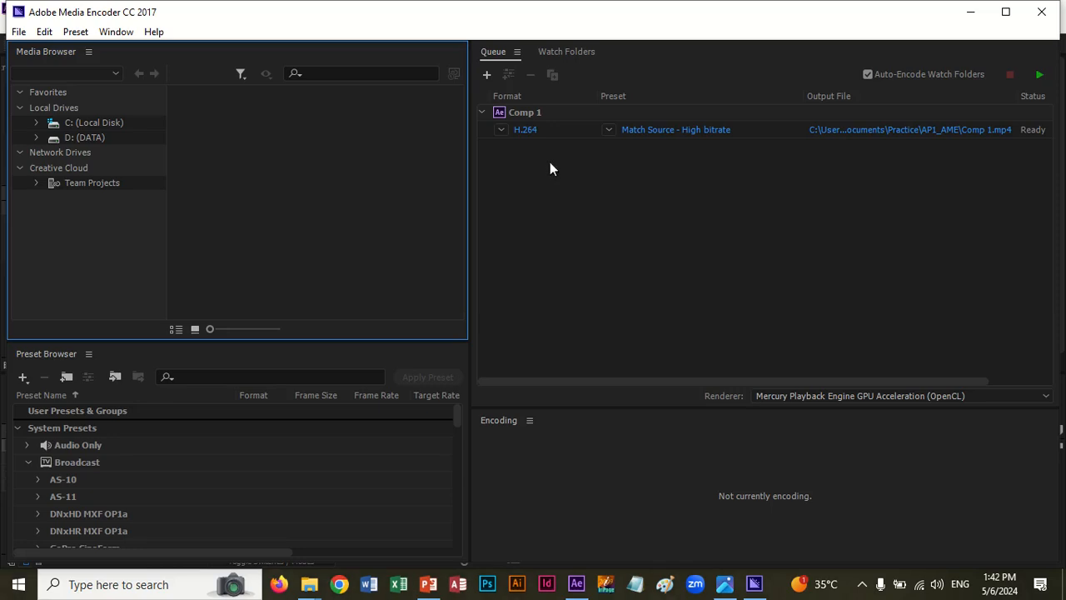
left_click(500, 131)
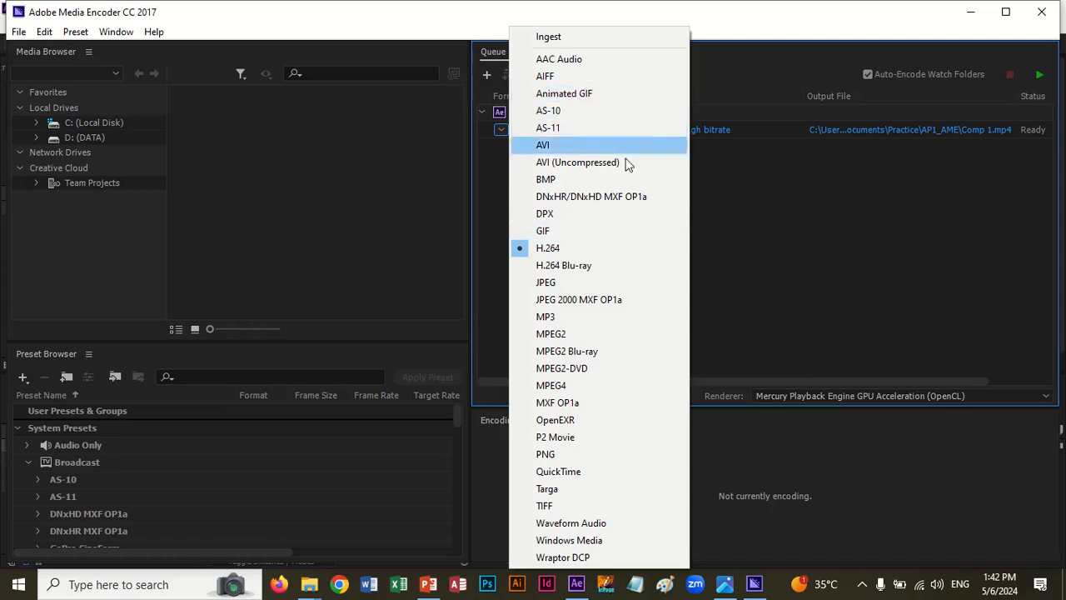
left_click(780, 254)
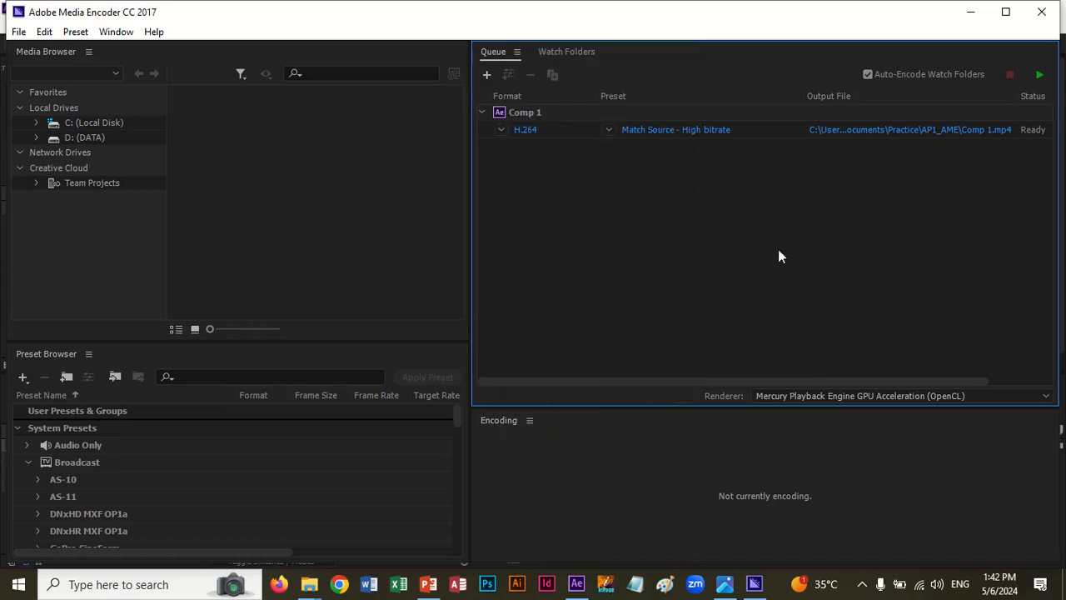
left_click(608, 131)
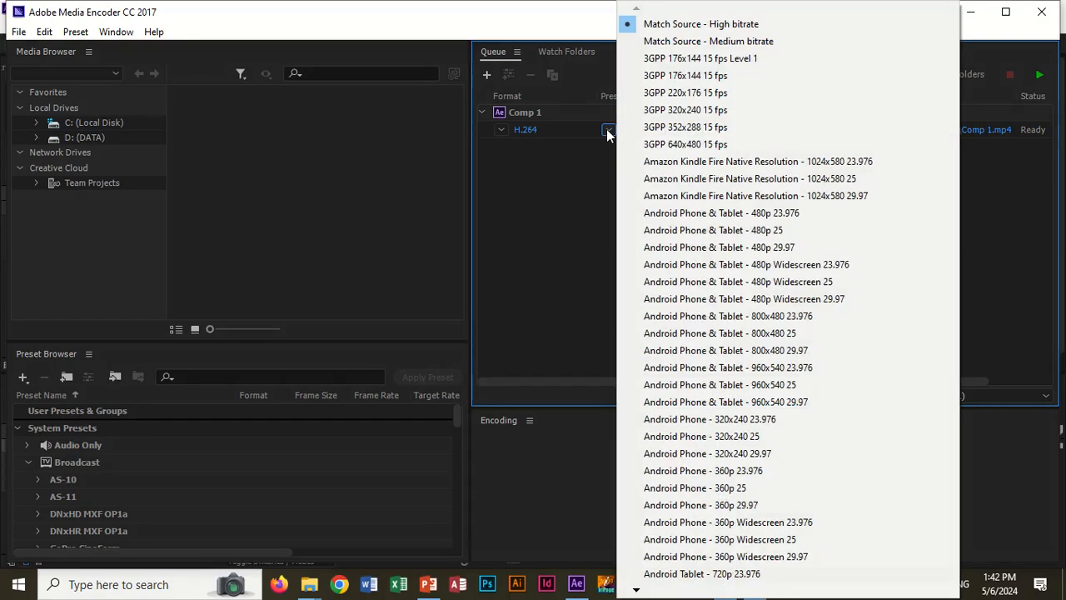
left_click(607, 131)
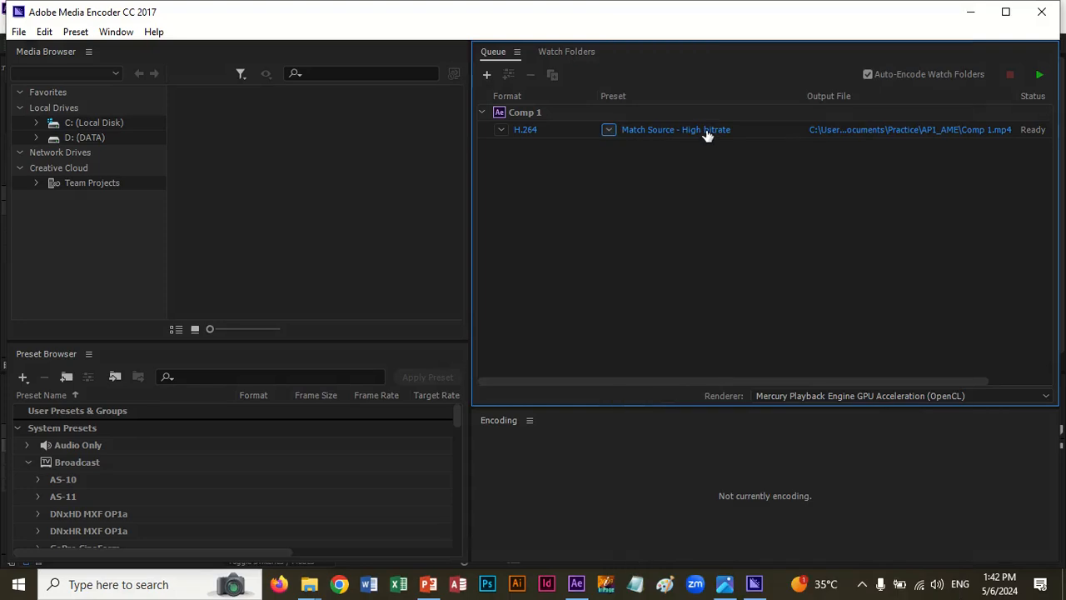
Step: Open the export settings of the queued Comp 1 and set a custom video frame rate of 15 fps
mouse_move(706, 135)
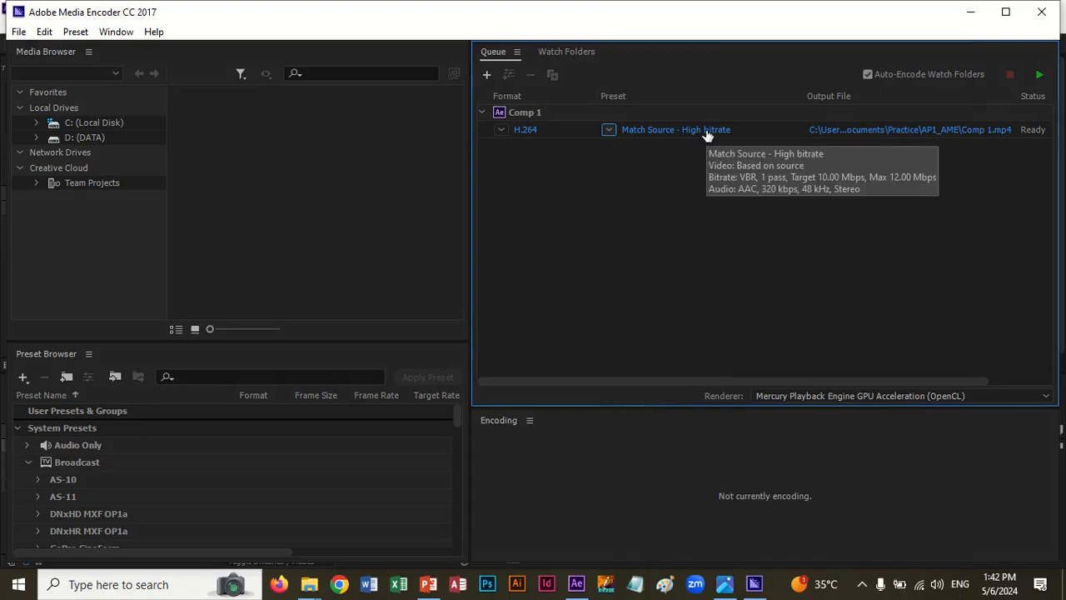
left_click(706, 132)
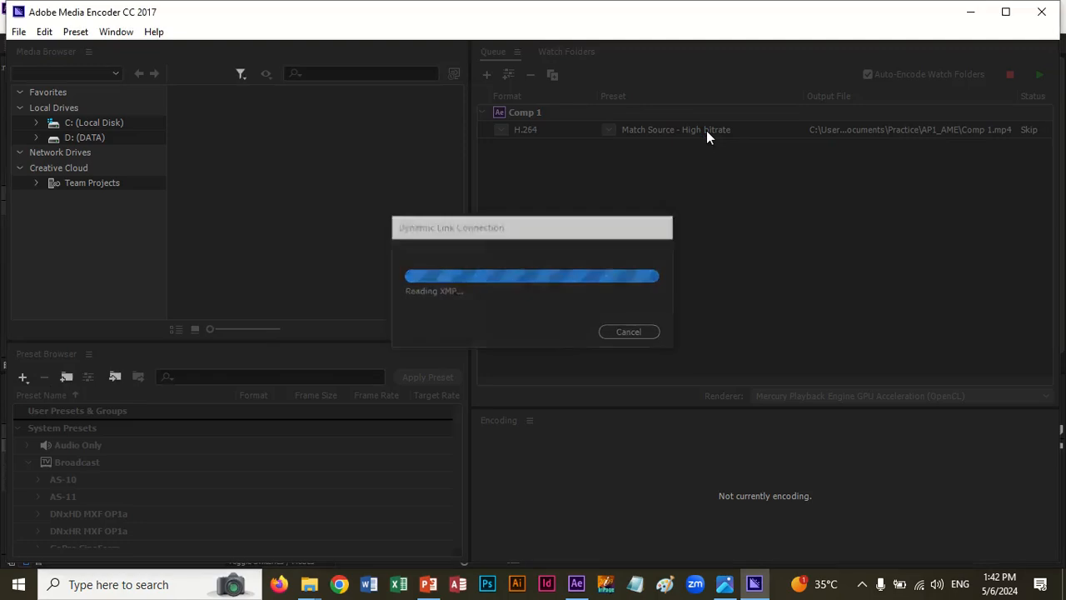
left_click(706, 131)
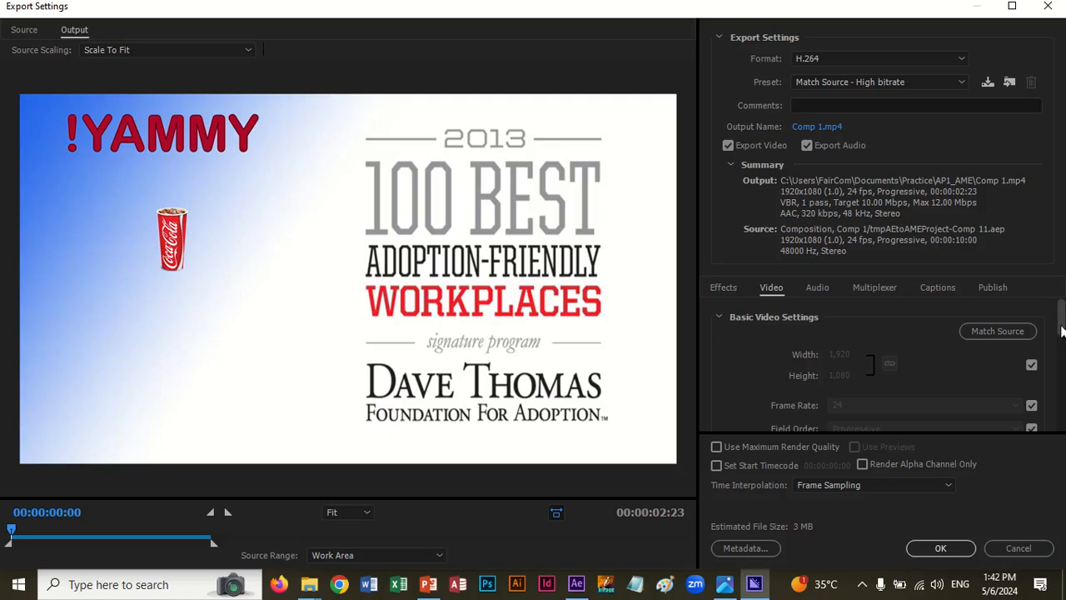
scroll(1063, 327, "down", 1)
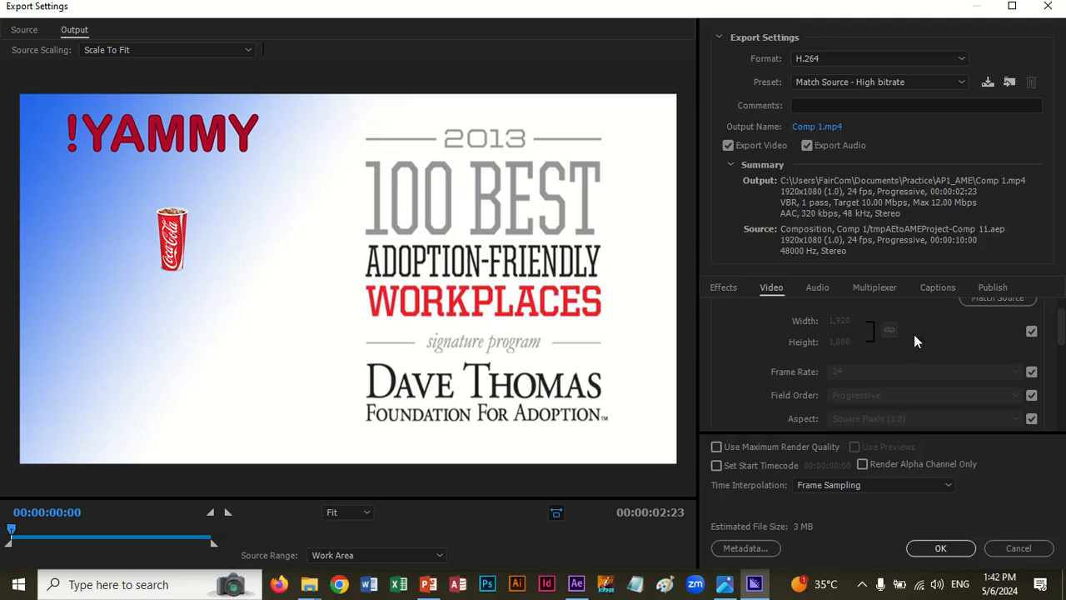
left_click(1031, 332)
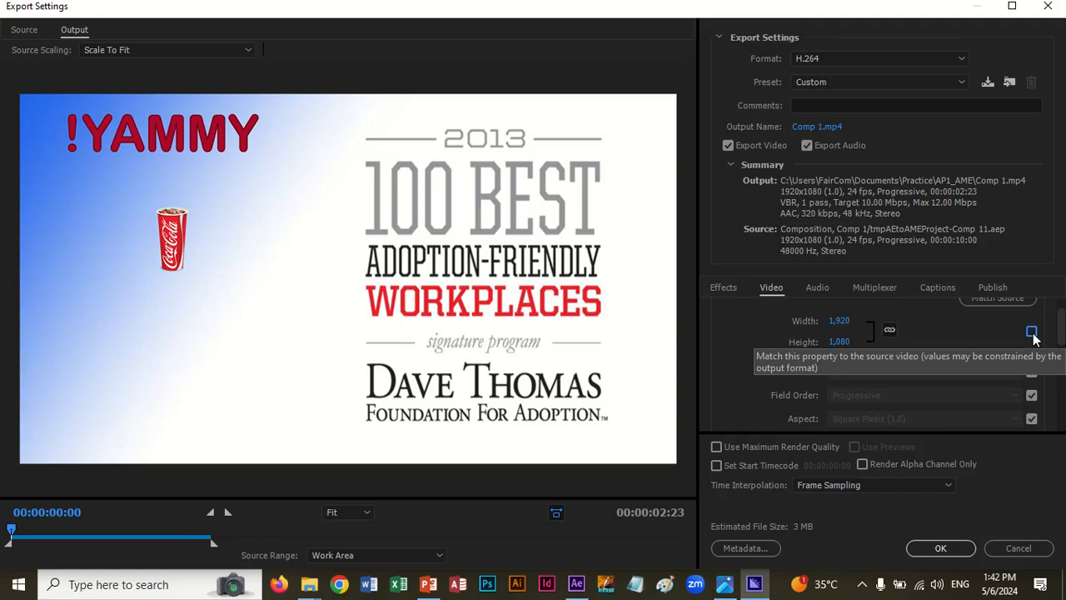
left_click(1031, 331)
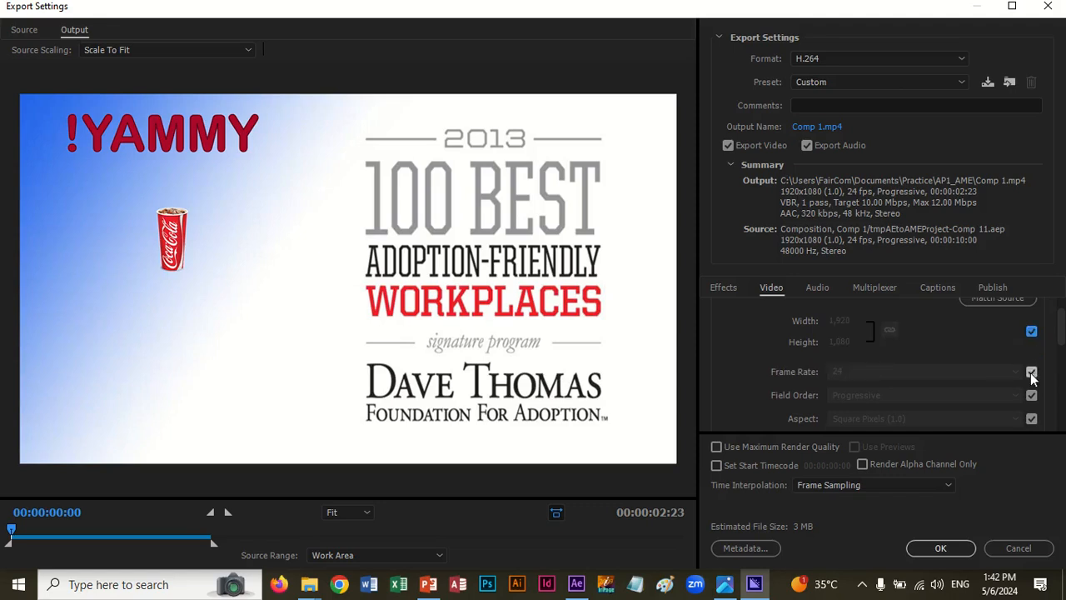
left_click(1031, 372)
left_click(1014, 372)
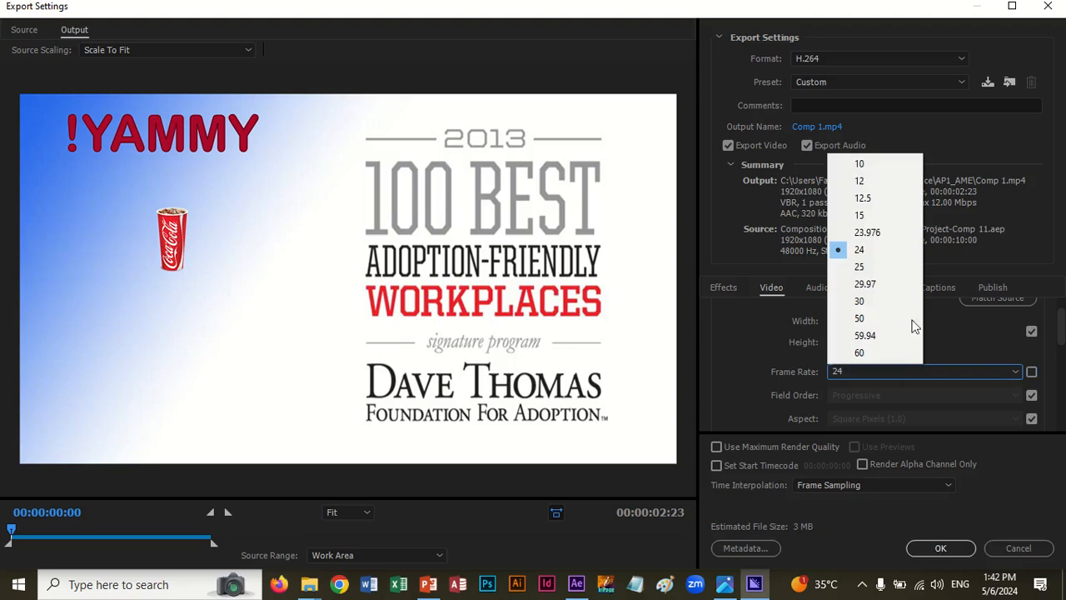
left_click(861, 216)
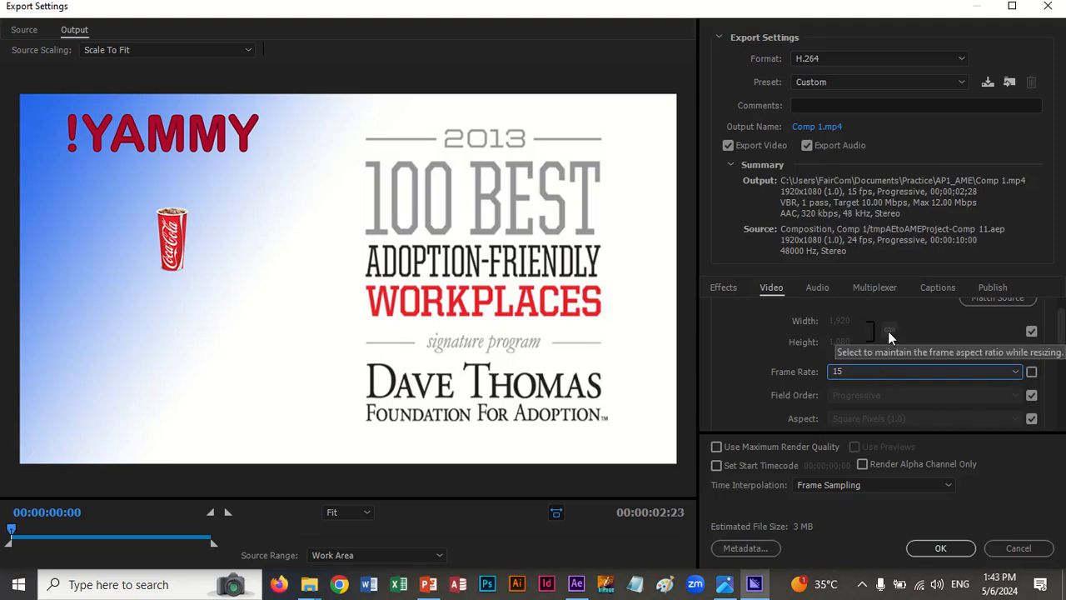
Step: Try a custom output width of 1,922 and match the frame size to the source again
left_click(1031, 331)
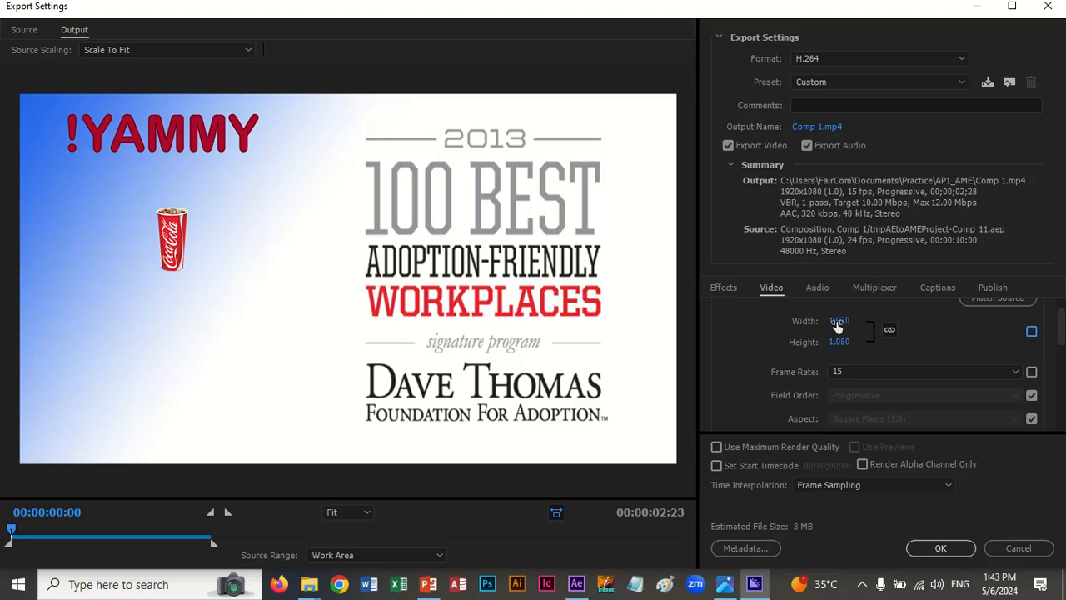
left_click_drag(838, 326, 842, 326)
left_click_drag(824, 321, 846, 324)
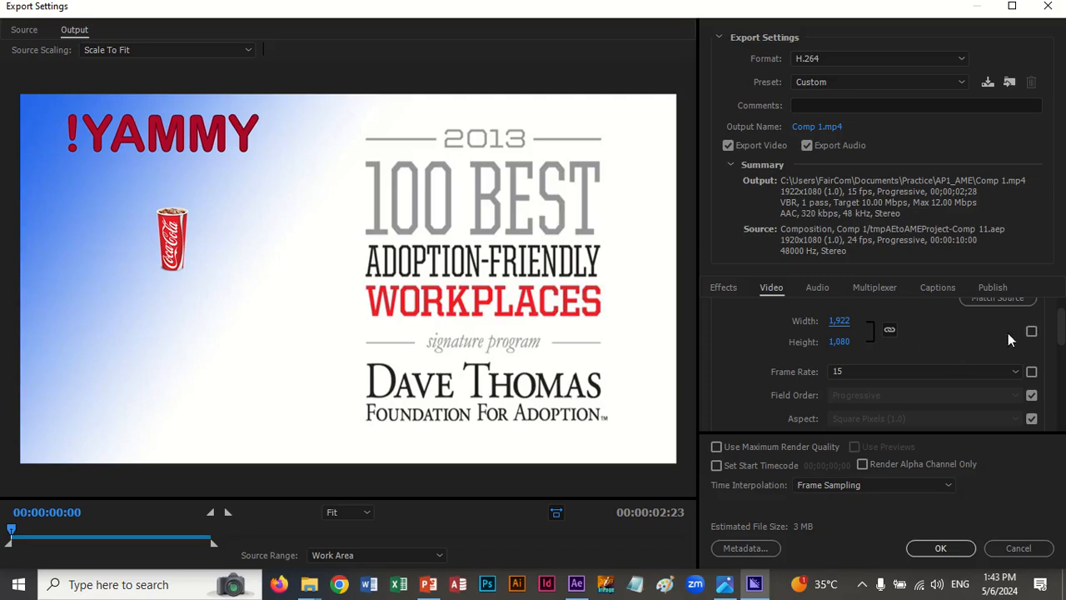
left_click(1031, 331)
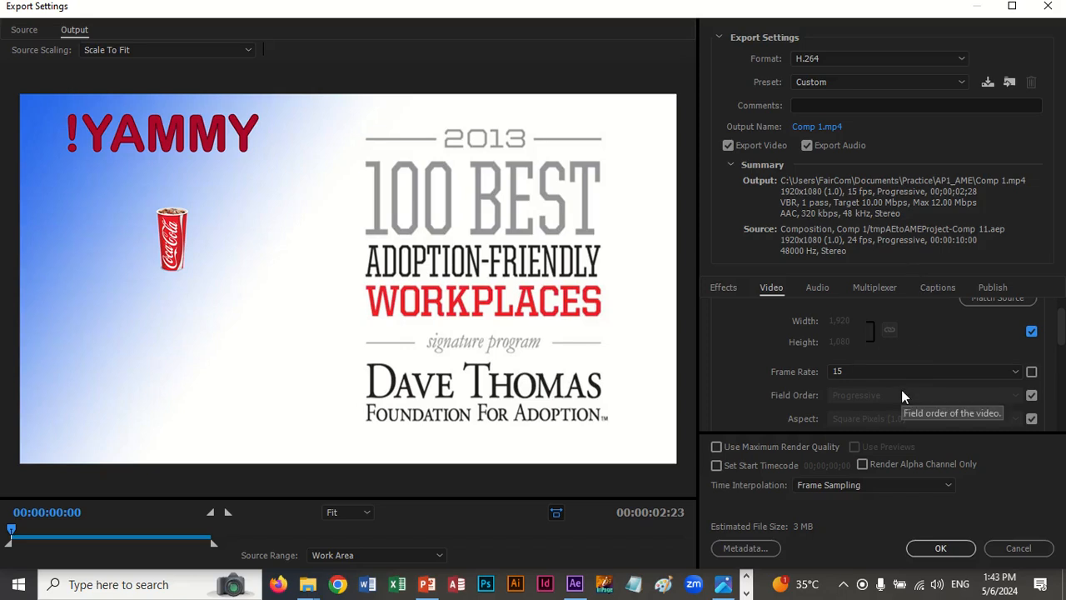
Step: Accept the export settings and set the queued Comp 1's output file to AP1 in the Documents\Practice folder
left_click(931, 550)
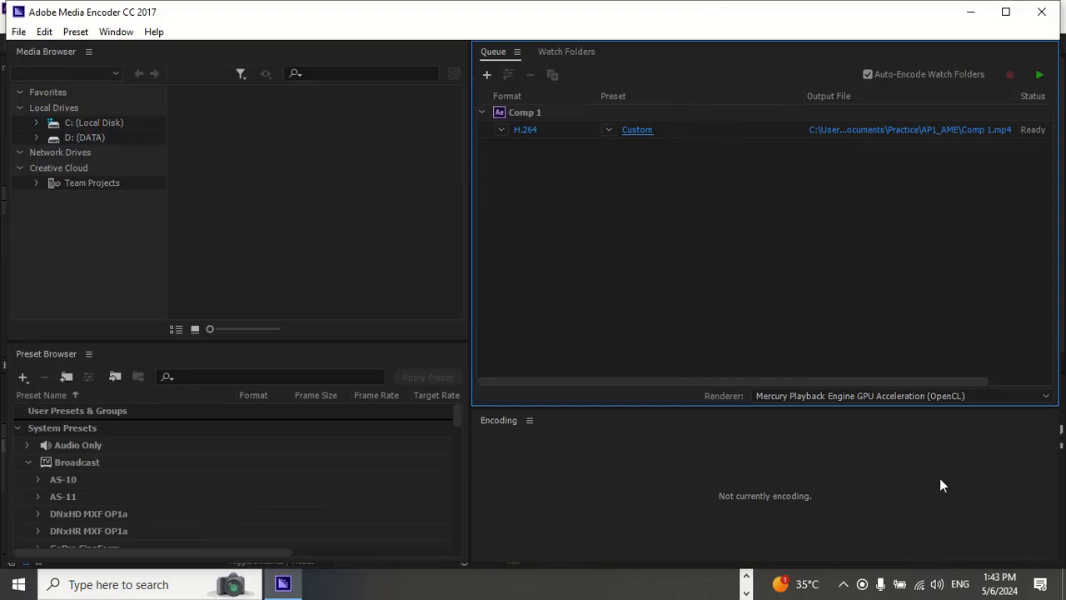
left_click(881, 129)
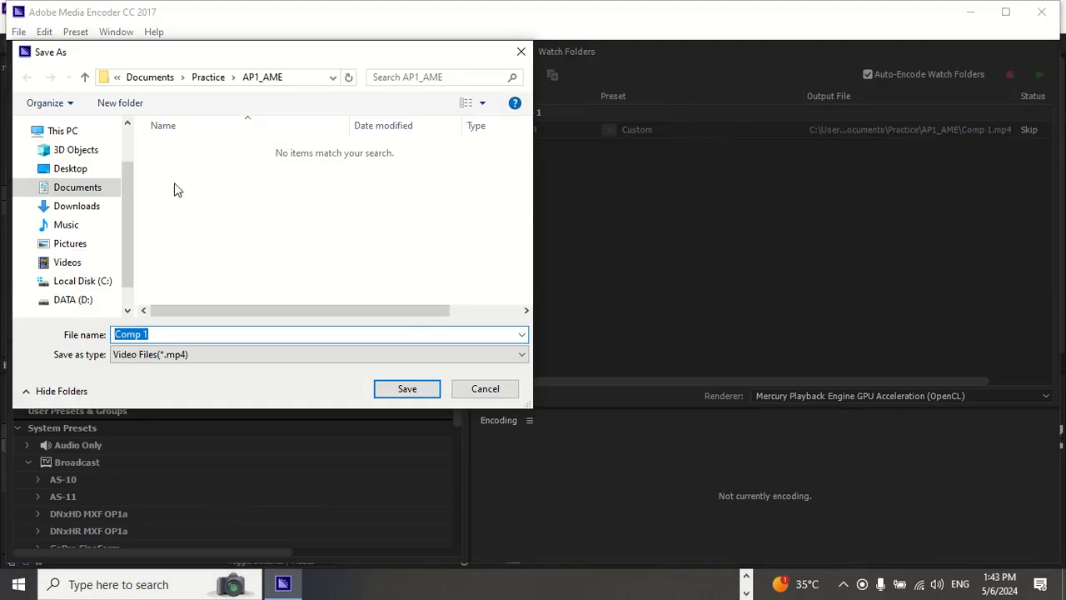
left_click(79, 188)
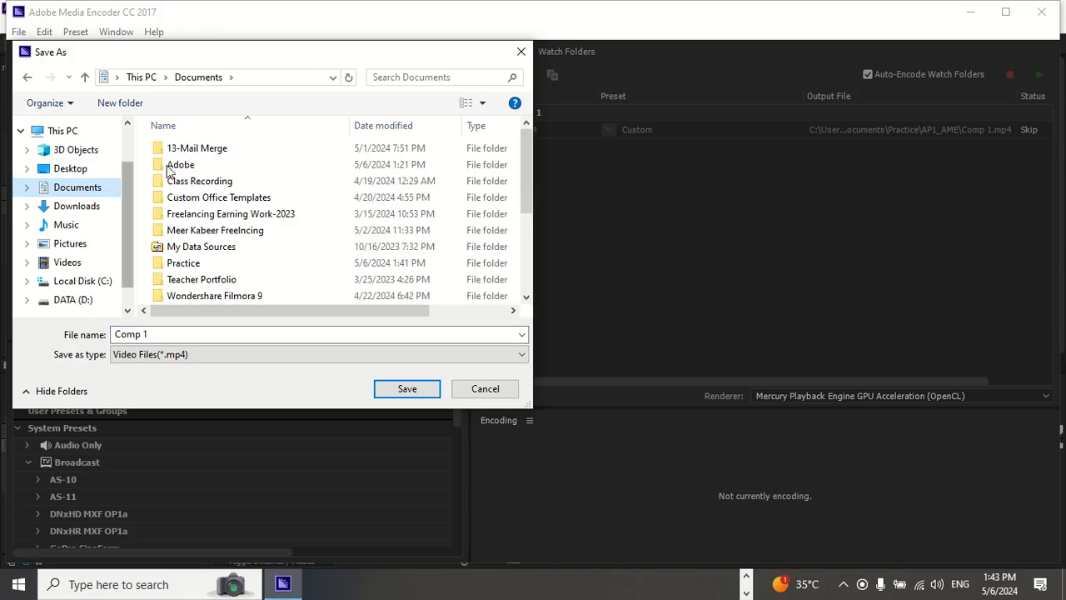
left_click(189, 265)
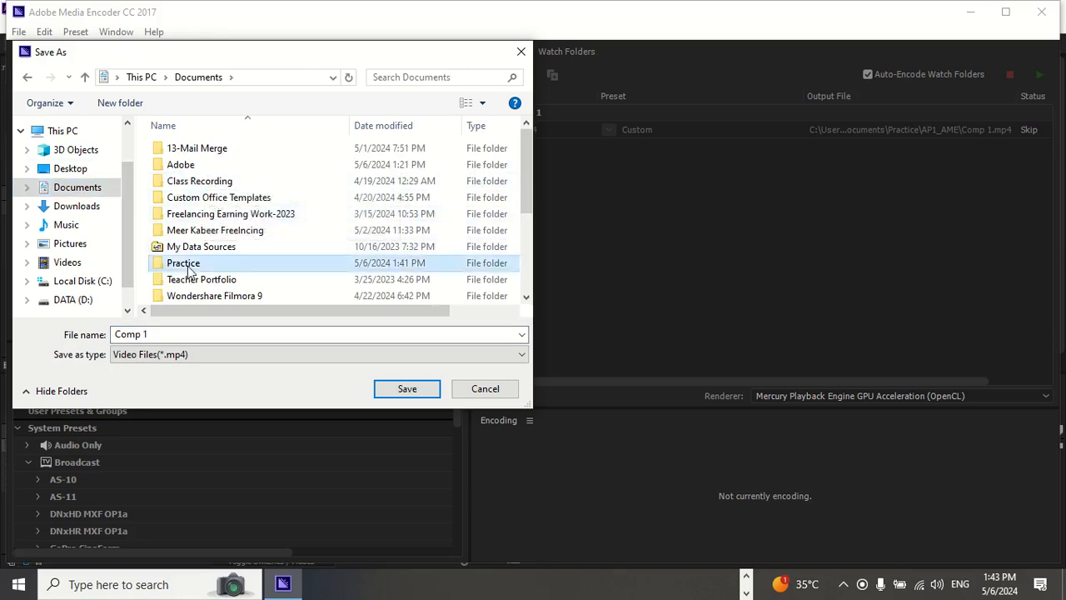
double_click(188, 265)
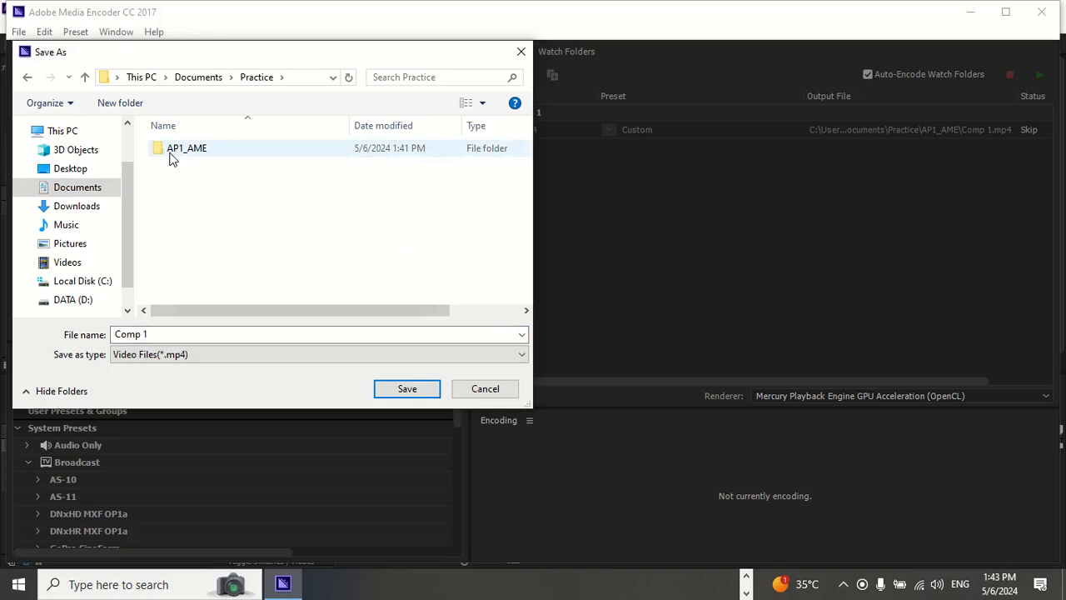
left_click(148, 334)
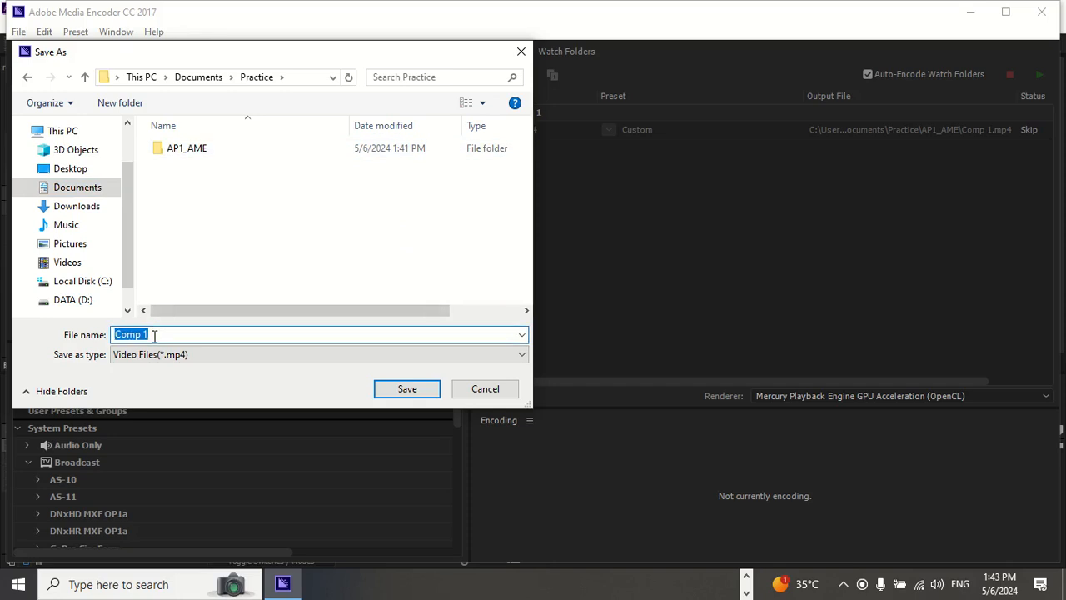
type("a")
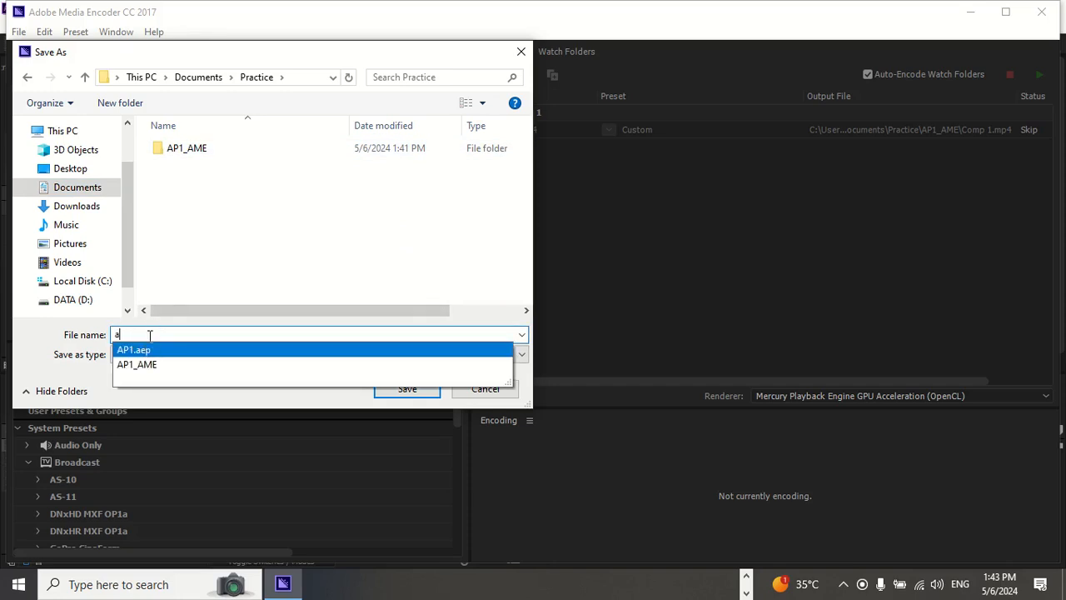
left_click(150, 349)
left_click(161, 334)
key("BackSpace")
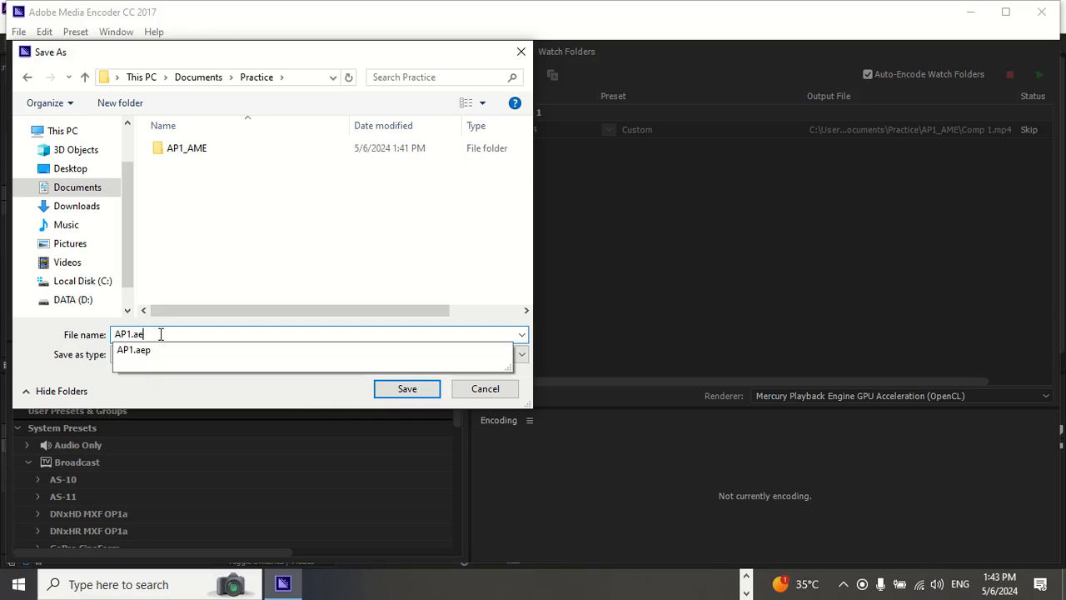
key("BackSpace")
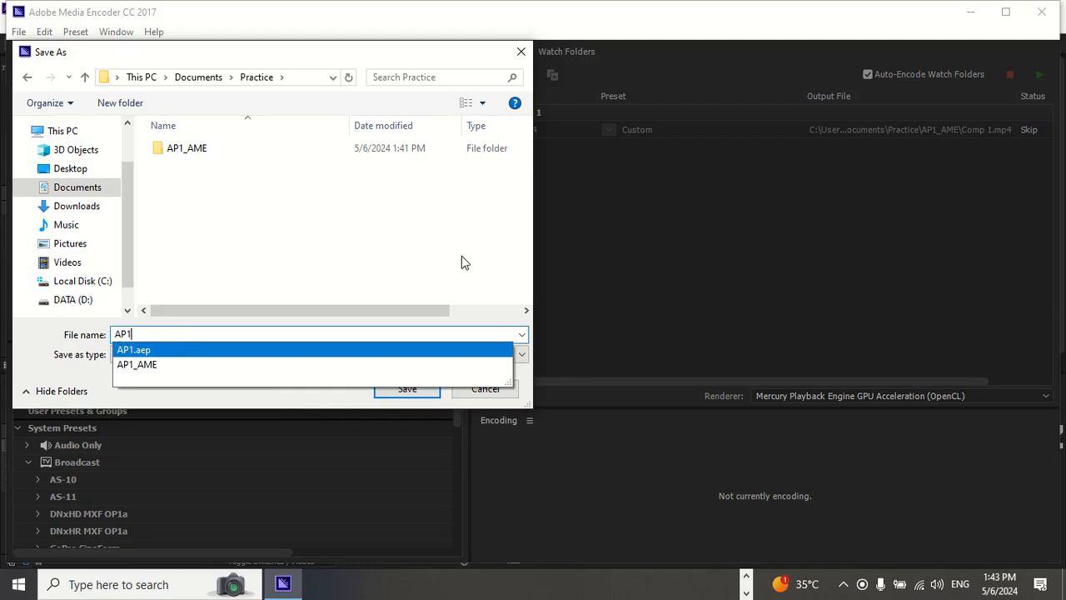
left_click(442, 268)
left_click(427, 396)
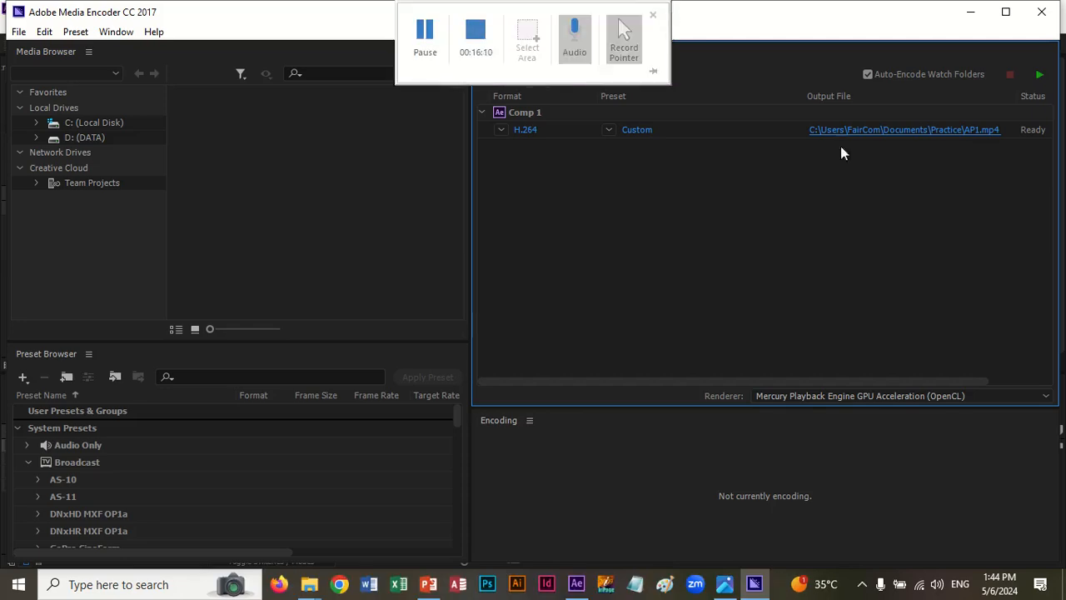
Step: Encode the queued Comp 1 and check the encoding log, closing it again
left_click(1039, 77)
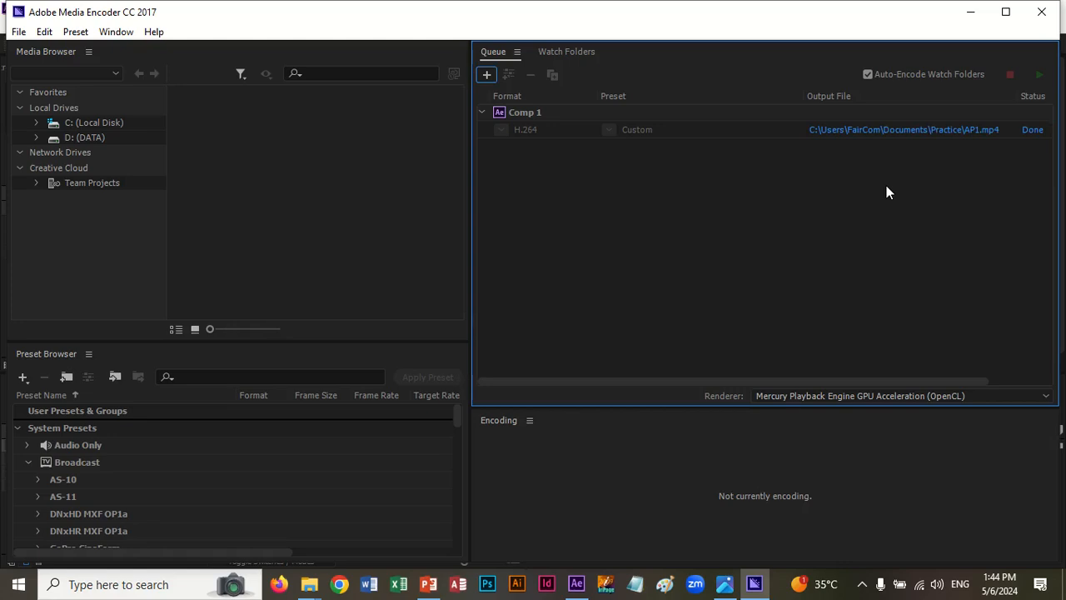
left_click(1033, 131)
scroll(871, 259, "down", 3)
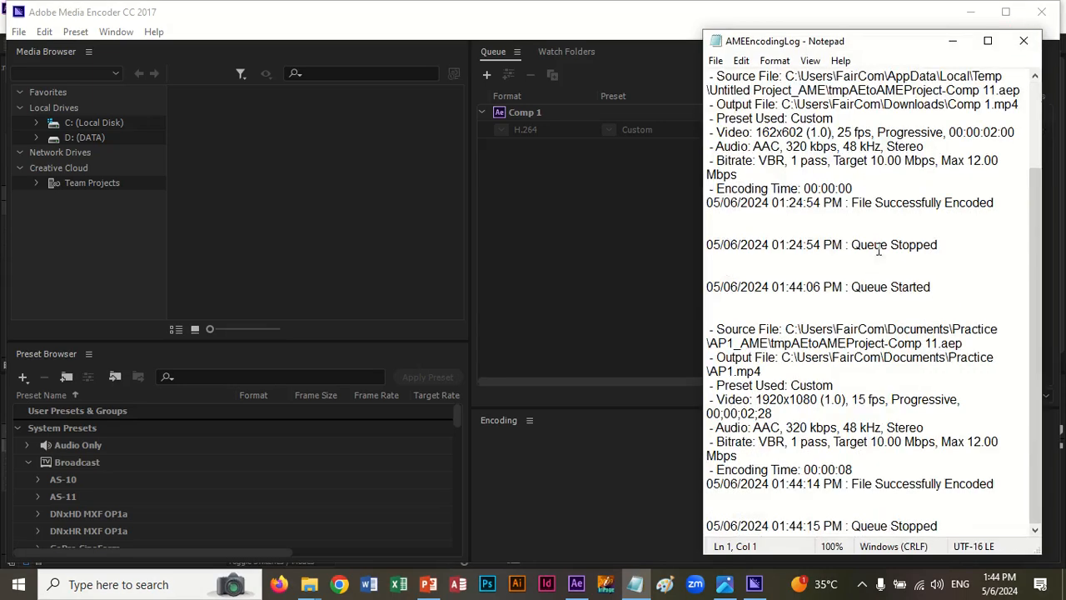
left_click(1023, 42)
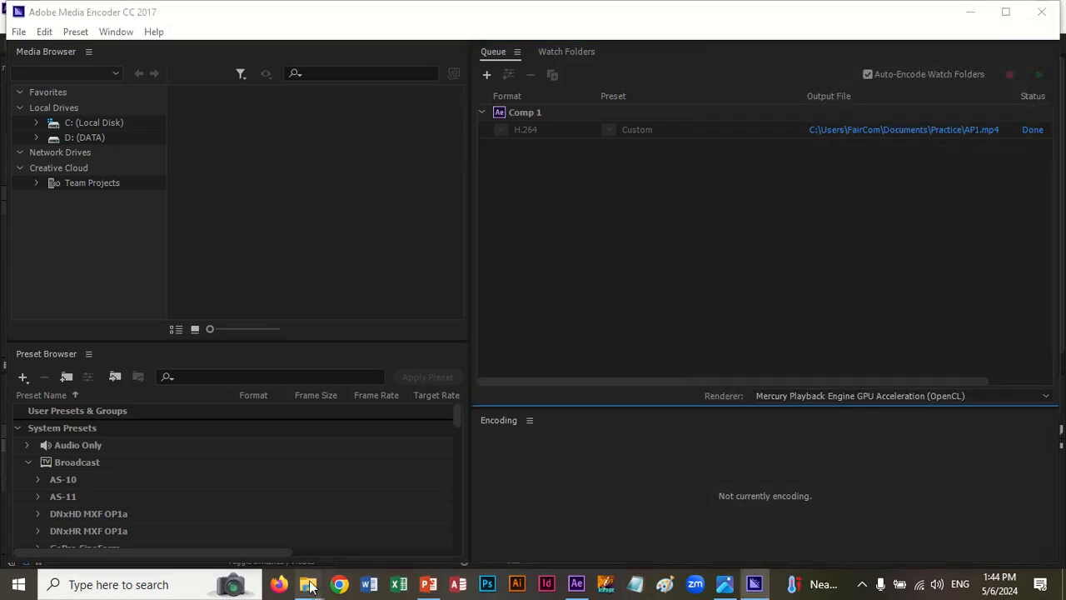
Step: Open the Documents\Practice folder in File Explorer and delete the marquee tool1 and marquee tool2 images and PSD files
mouse_move(308, 583)
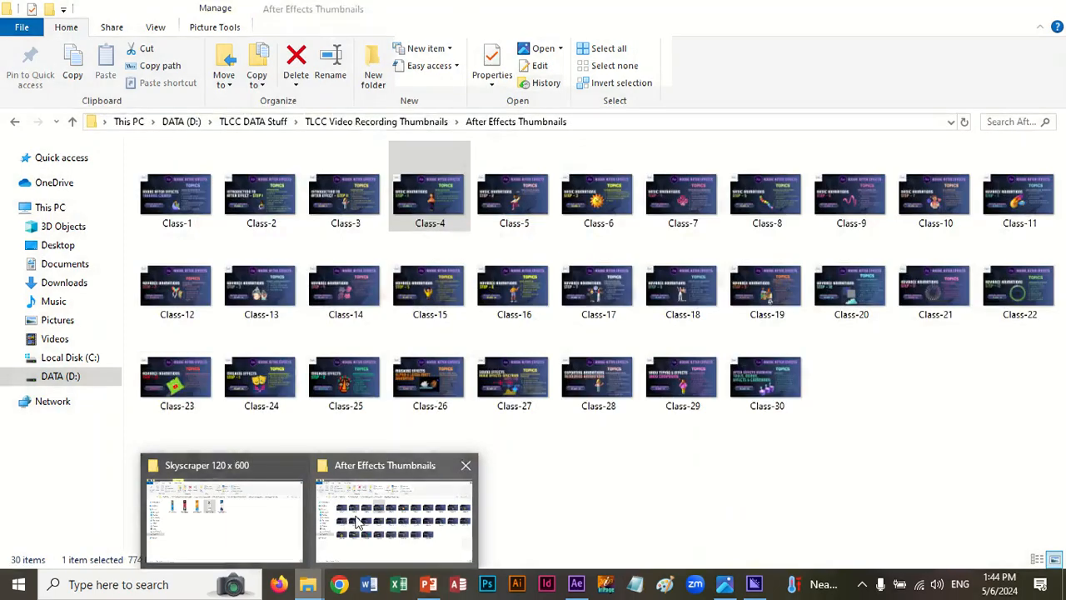
left_click(356, 522)
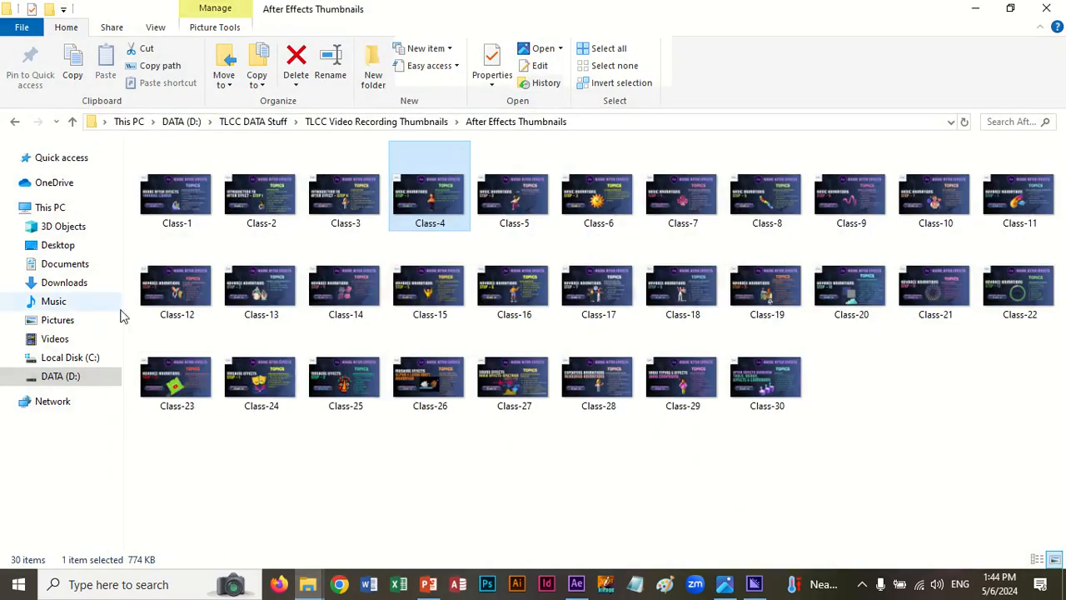
left_click(67, 268)
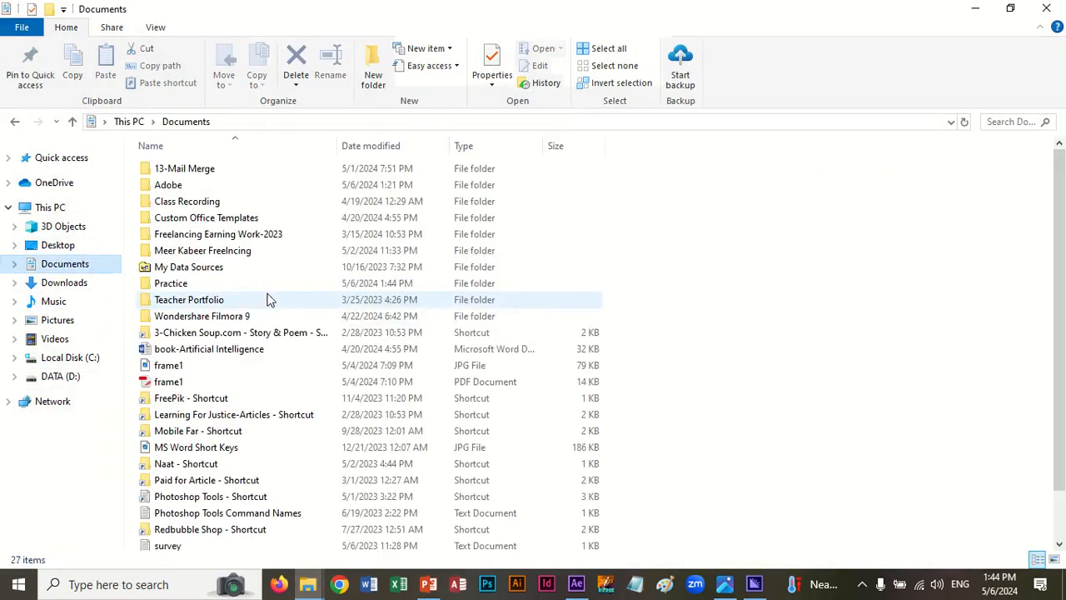
double_click(182, 283)
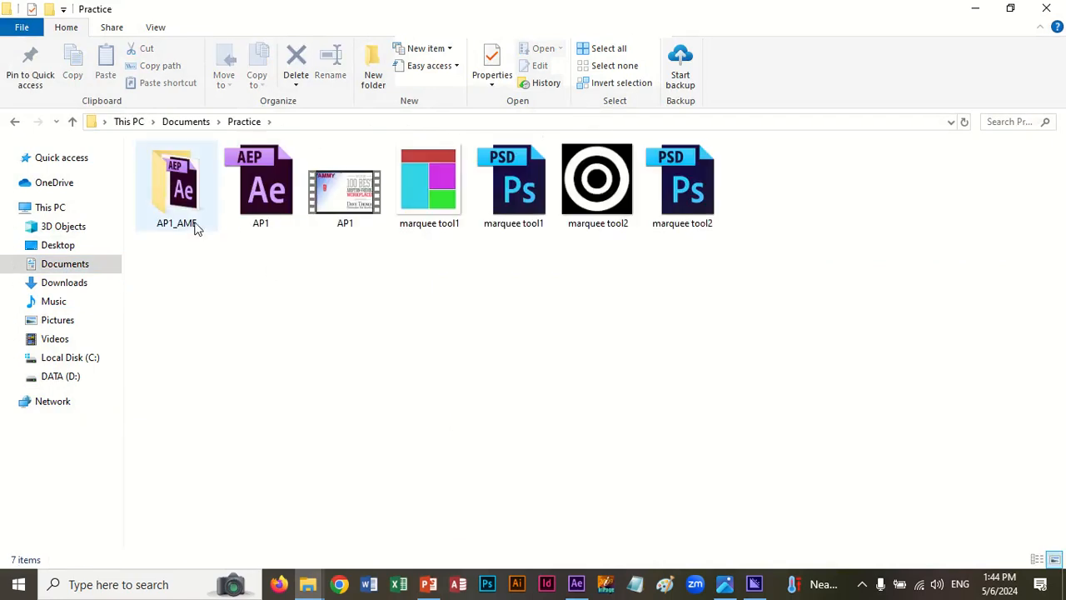
left_click_drag(745, 250, 450, 194)
key("Delete")
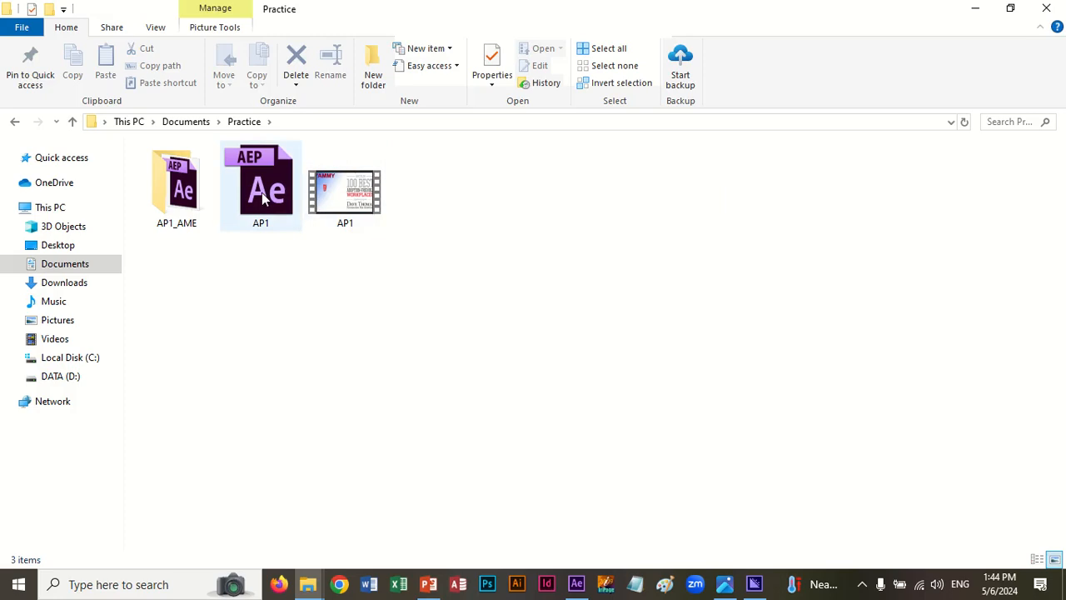
Step: Look inside the AP1_AME folder and return to Practice to identify the AP1 project file
double_click(198, 198)
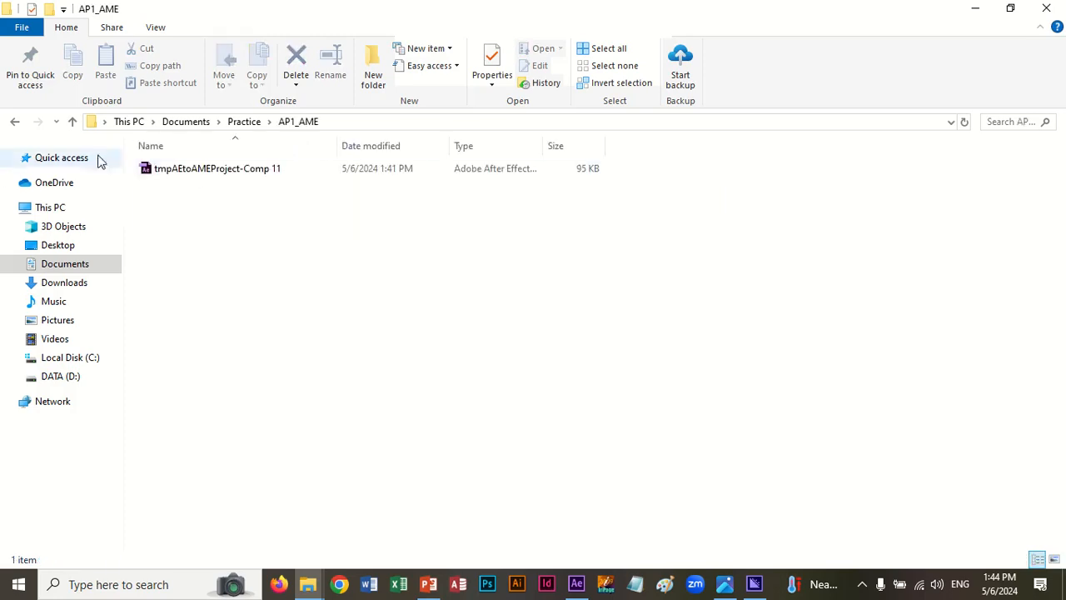
left_click(14, 123)
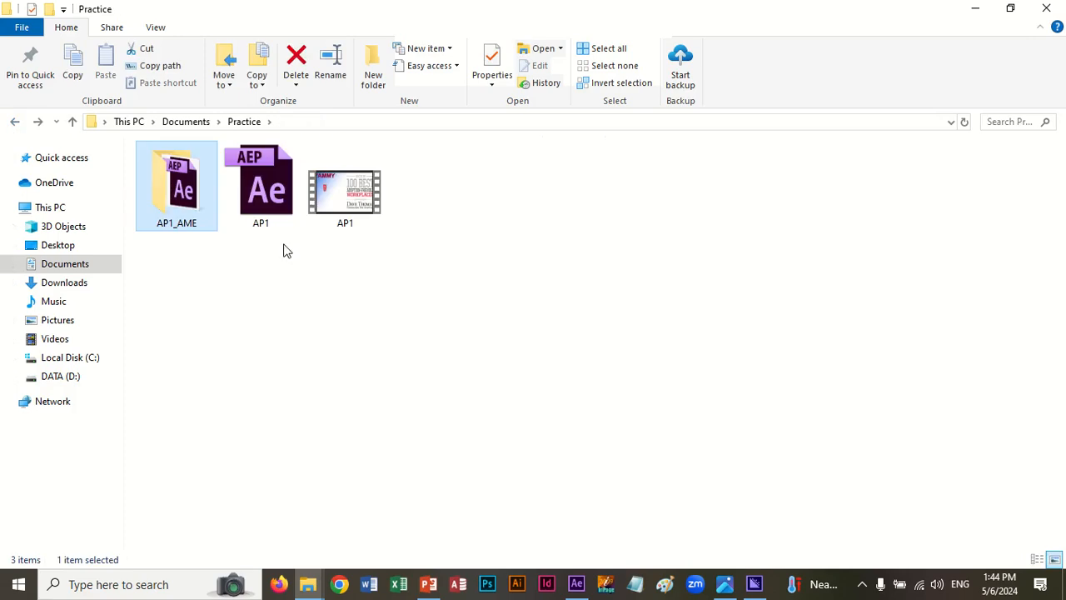
left_click(277, 200)
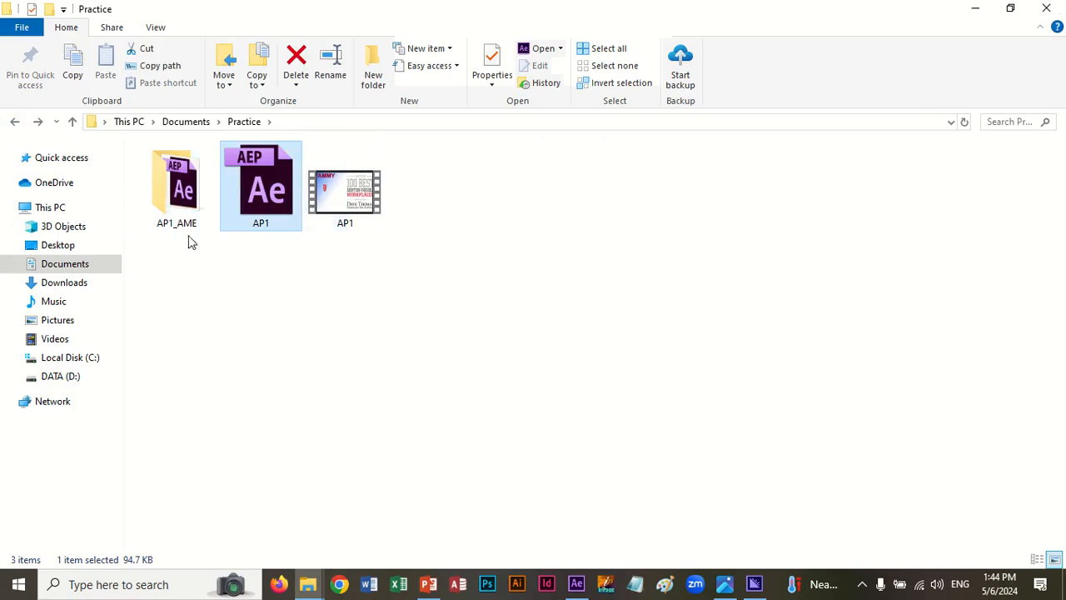
Step: Play the exported AP1 video to check the animation, and close the player
double_click(336, 194)
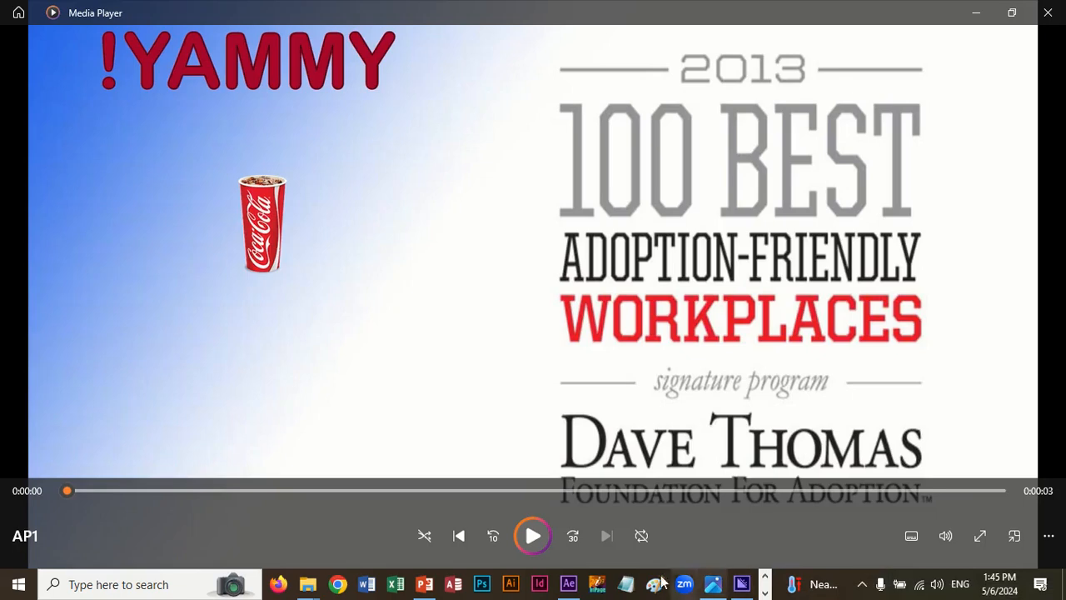
left_click(546, 543)
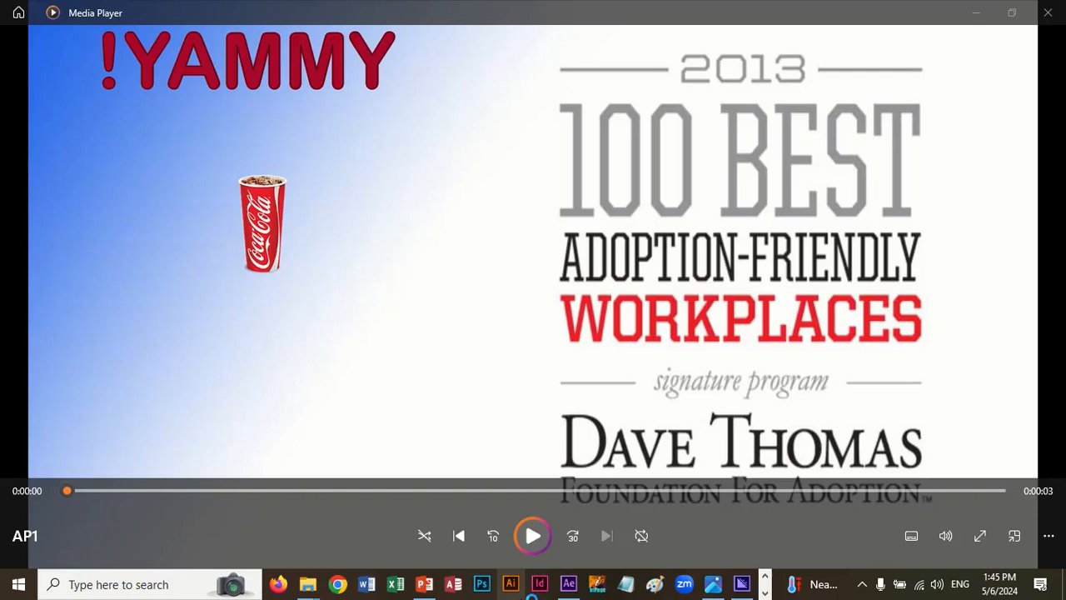
left_click(533, 540)
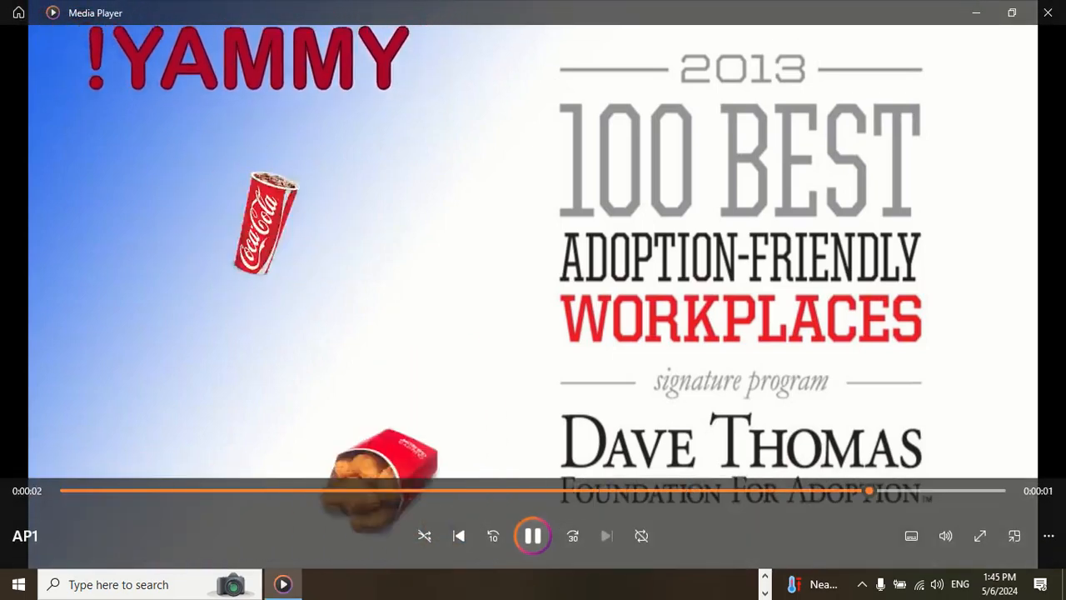
left_click(532, 533)
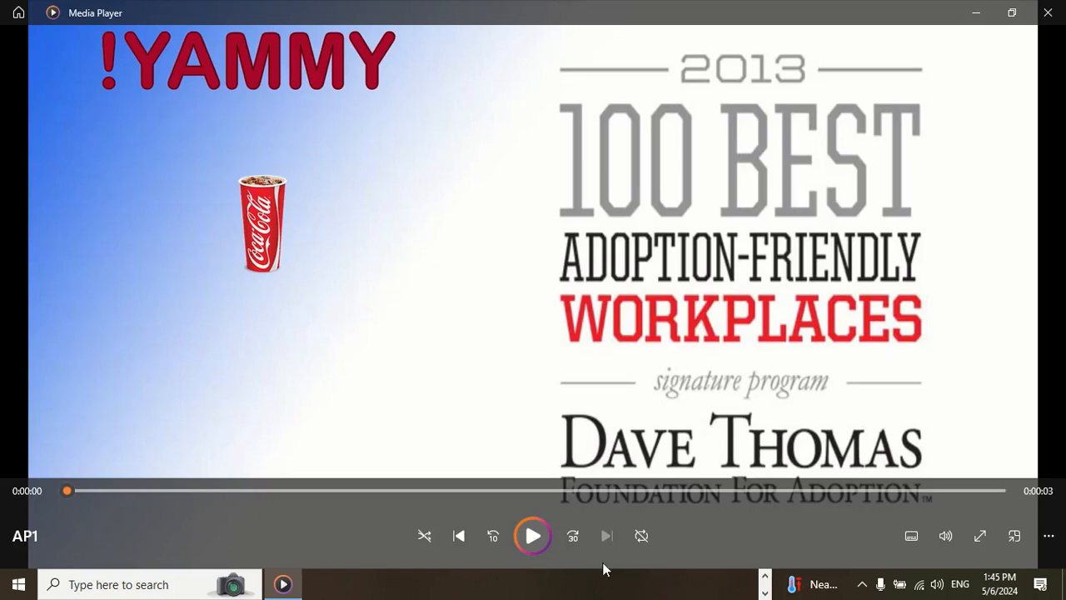
left_click(533, 537)
left_click(1047, 12)
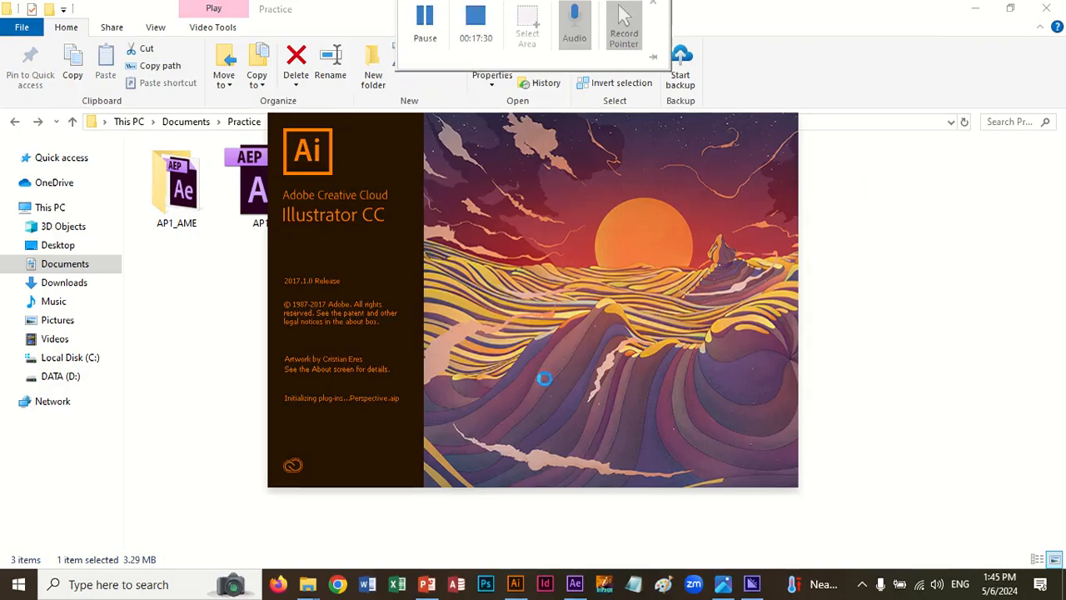
Step: Close Illustrator and return to the AP1 project in After Effects
left_click(891, 305)
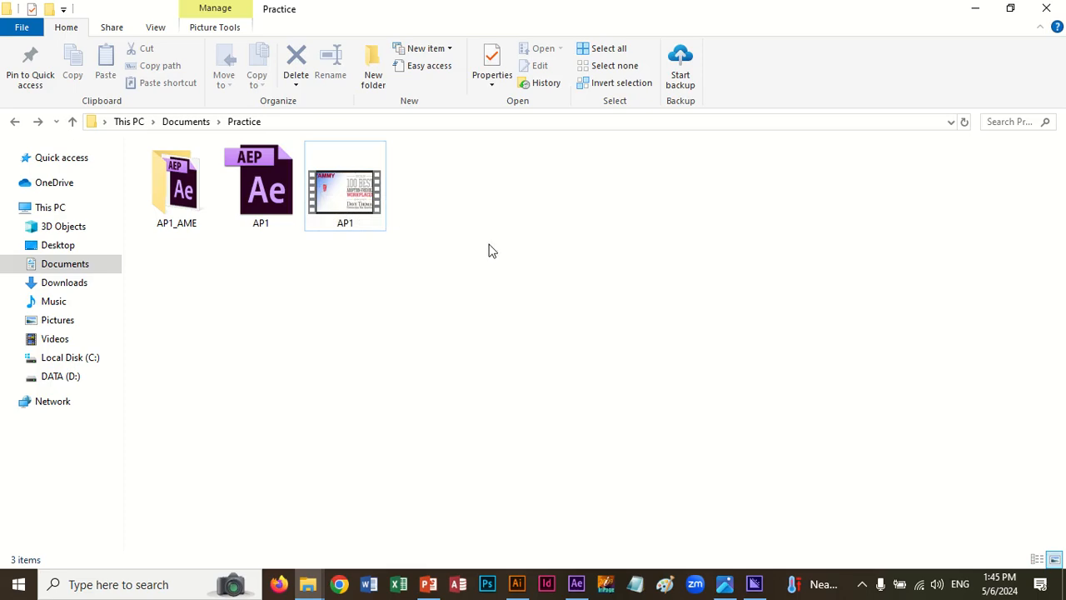
left_click(754, 585)
left_click(754, 585)
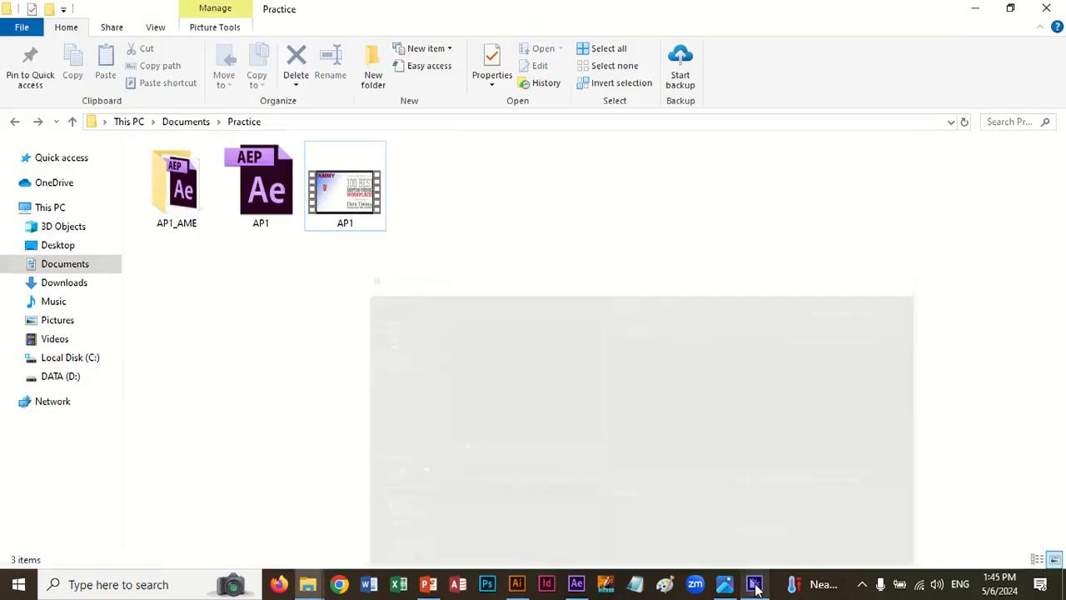
left_click(517, 583)
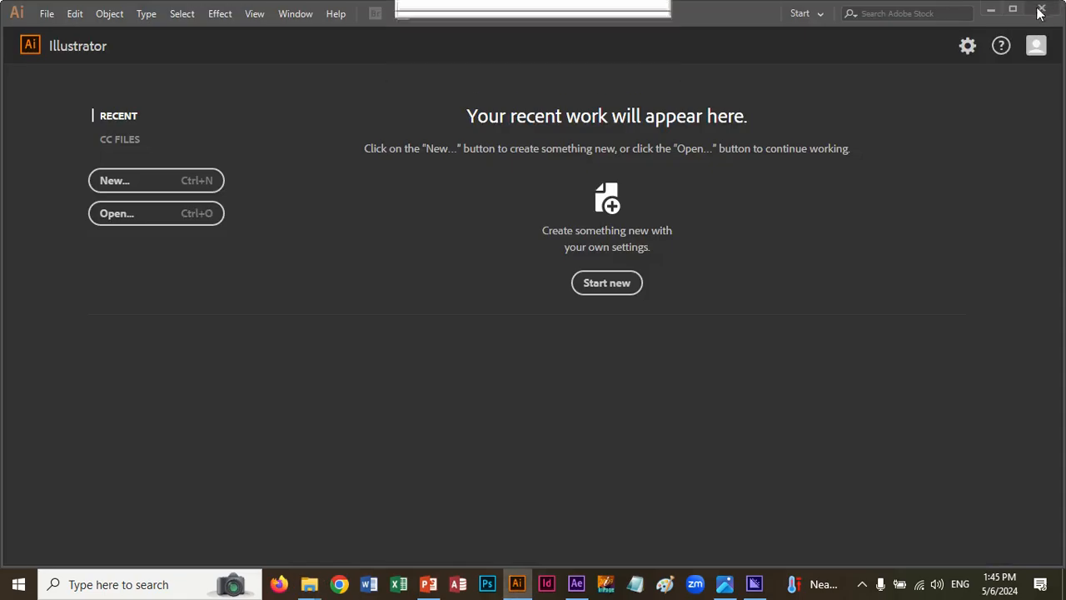
left_click(1041, 8)
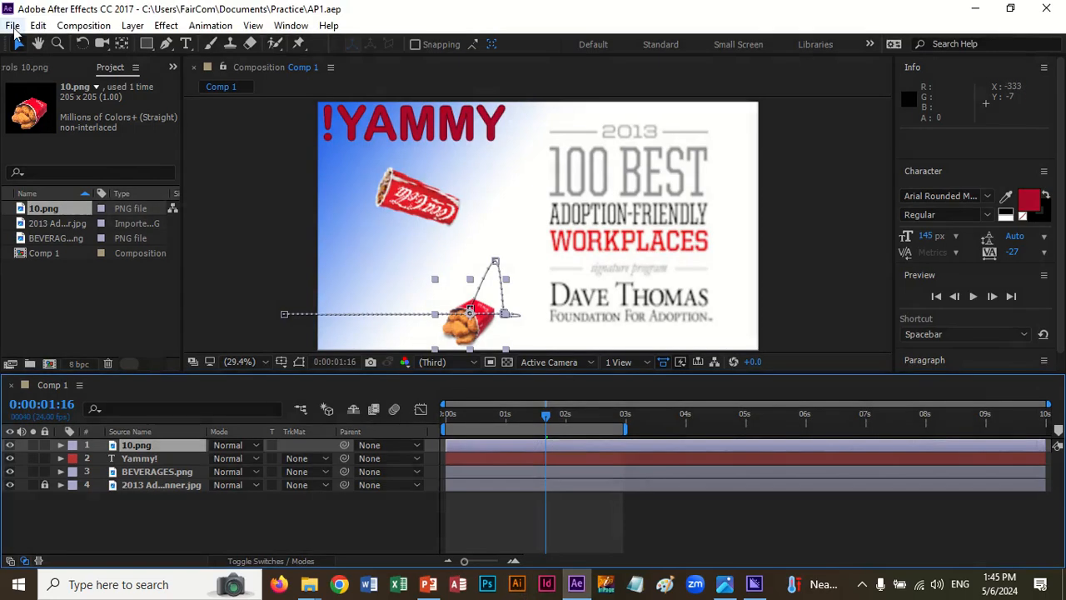
Step: Create a new project and open the settings for a new composition
left_click(13, 26)
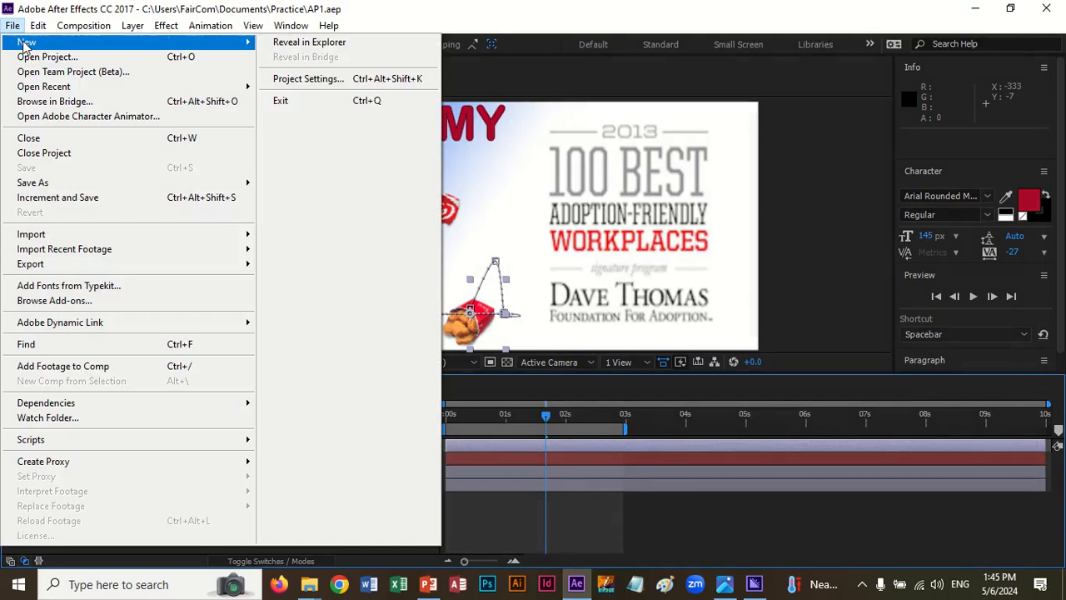
mouse_move(25, 44)
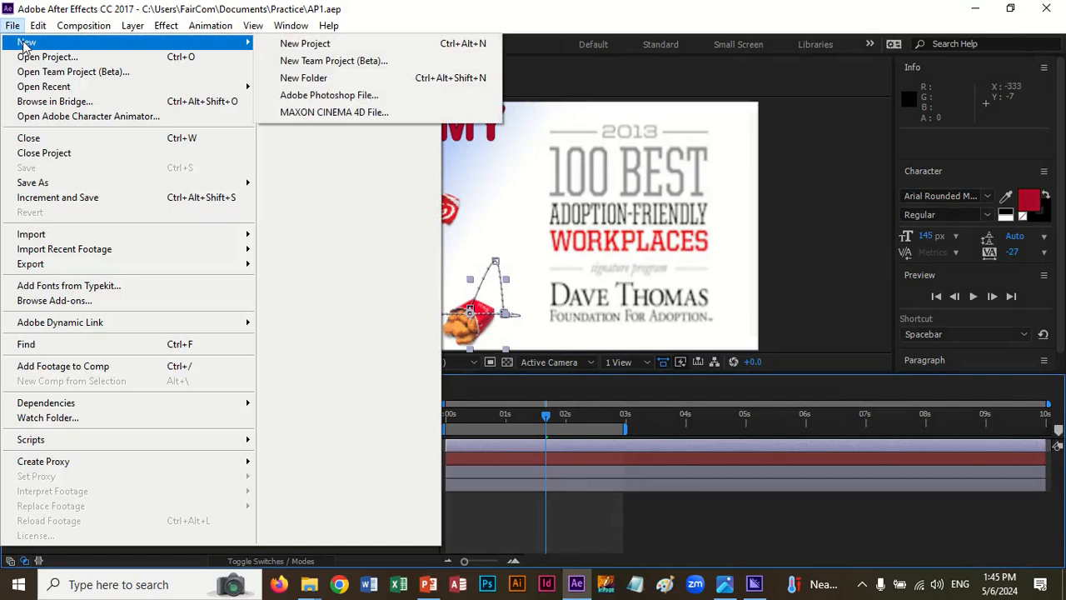
left_click(301, 44)
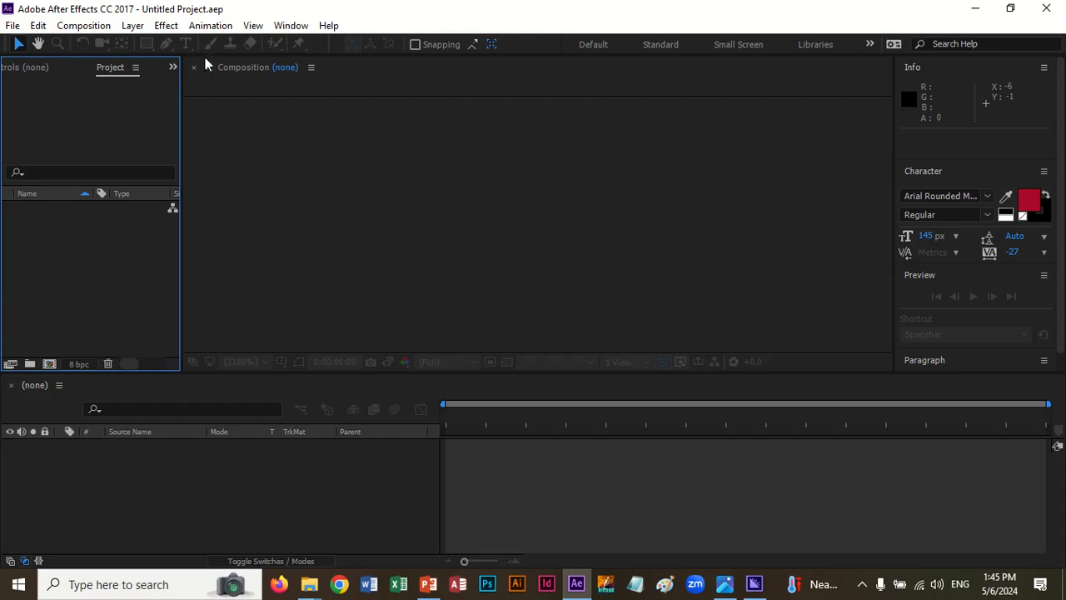
left_click(83, 26)
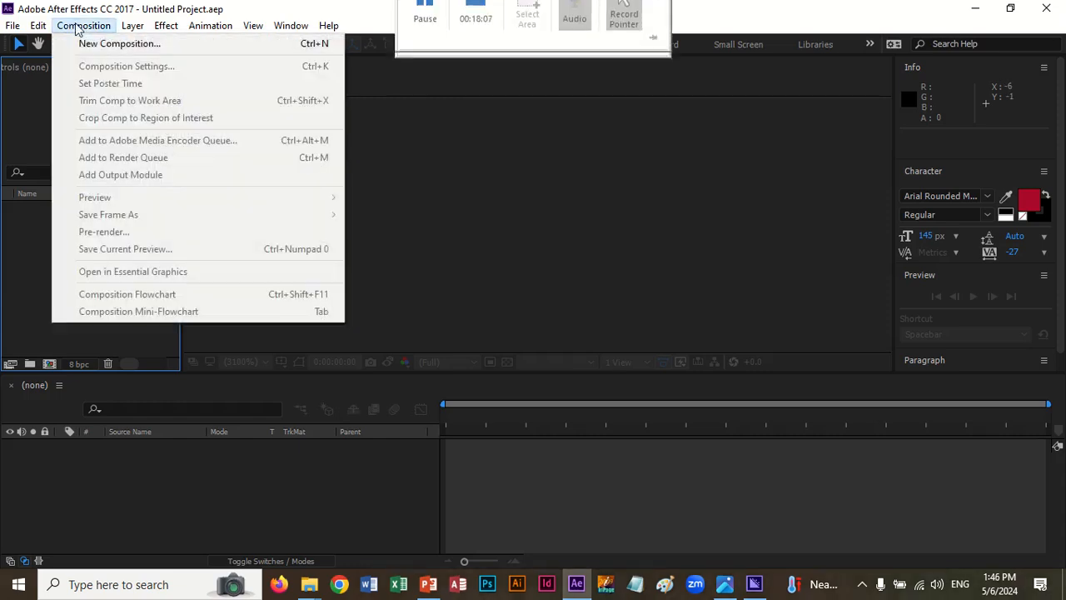
left_click(131, 46)
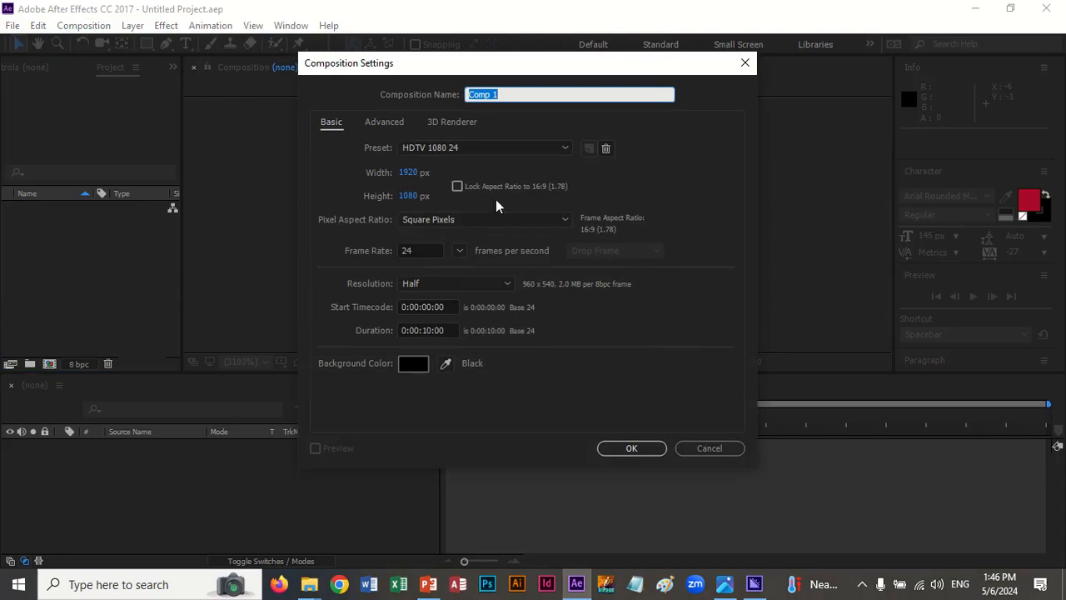
Step: Check the pixel dimensions of Skyscrapper4 in the Skyscraper 120 x 600 folder in File Explorer and return to After Effects
left_click(308, 585)
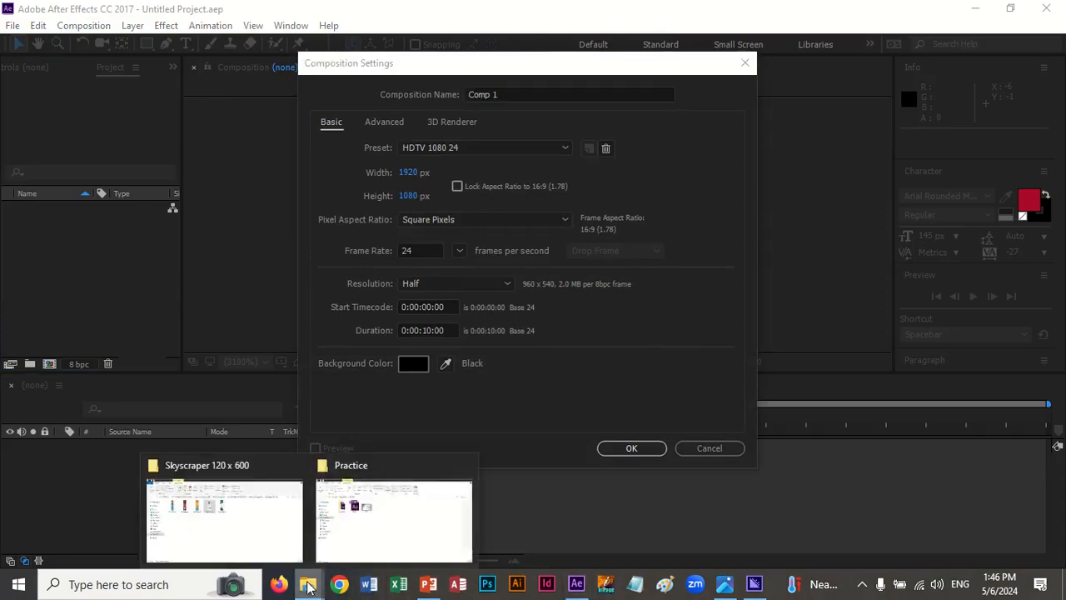
left_click(287, 551)
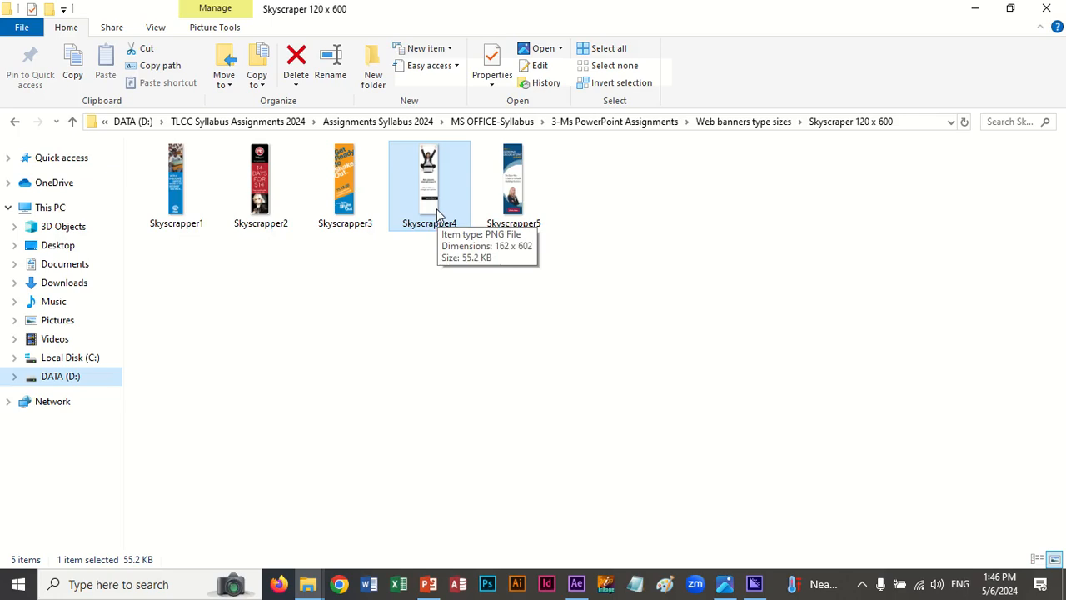
left_click(576, 584)
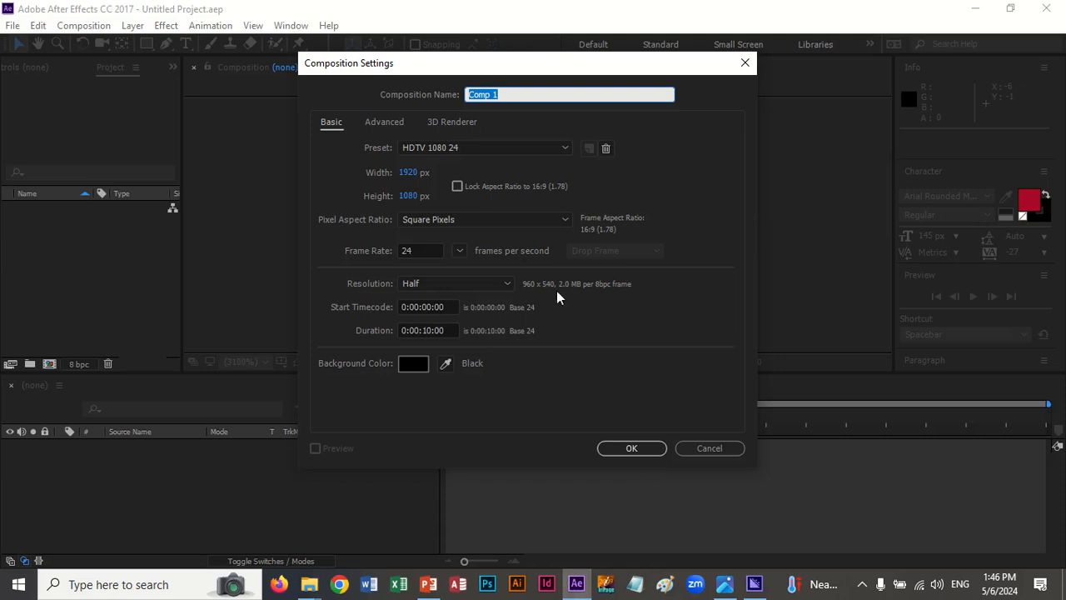
Step: Recheck the Skyscrapper4 image's dimensions and set the composition's width to 162 px and height to 602 px with the aspect ratio unlocked
left_click(457, 186)
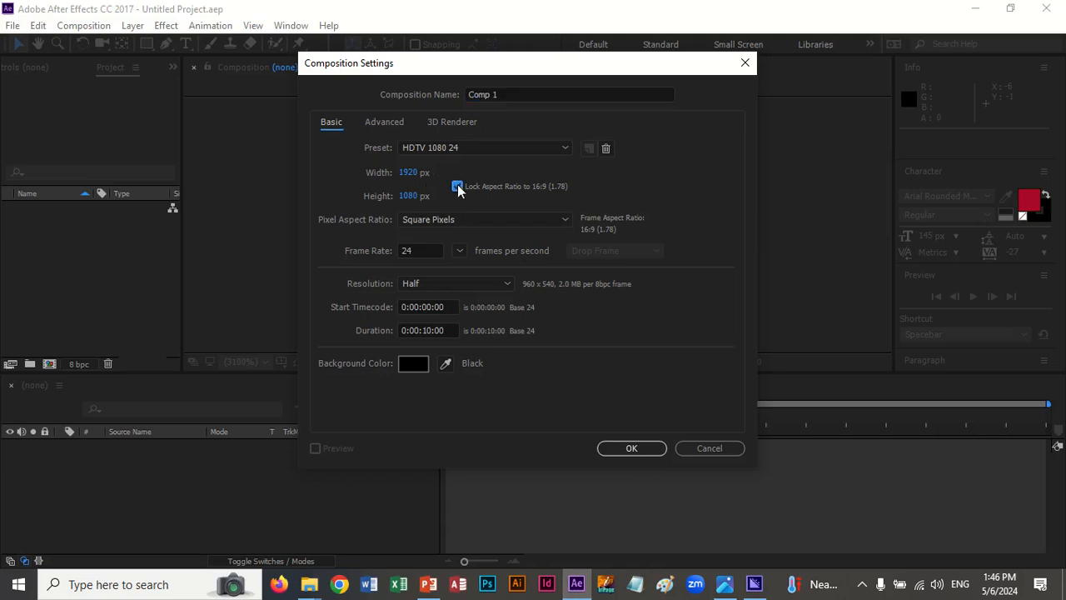
left_click(408, 173)
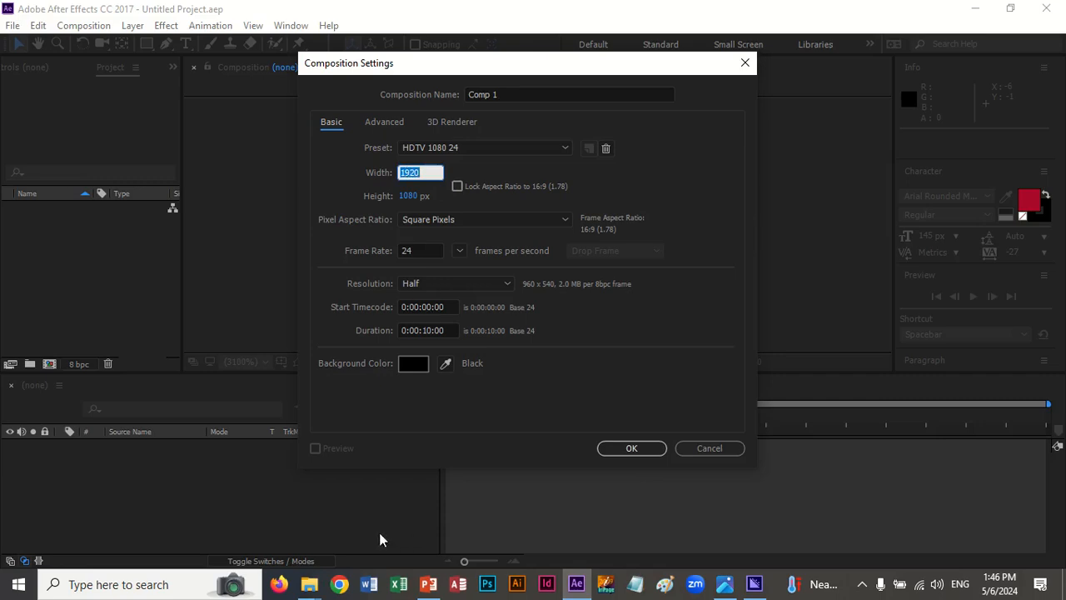
left_click(308, 584)
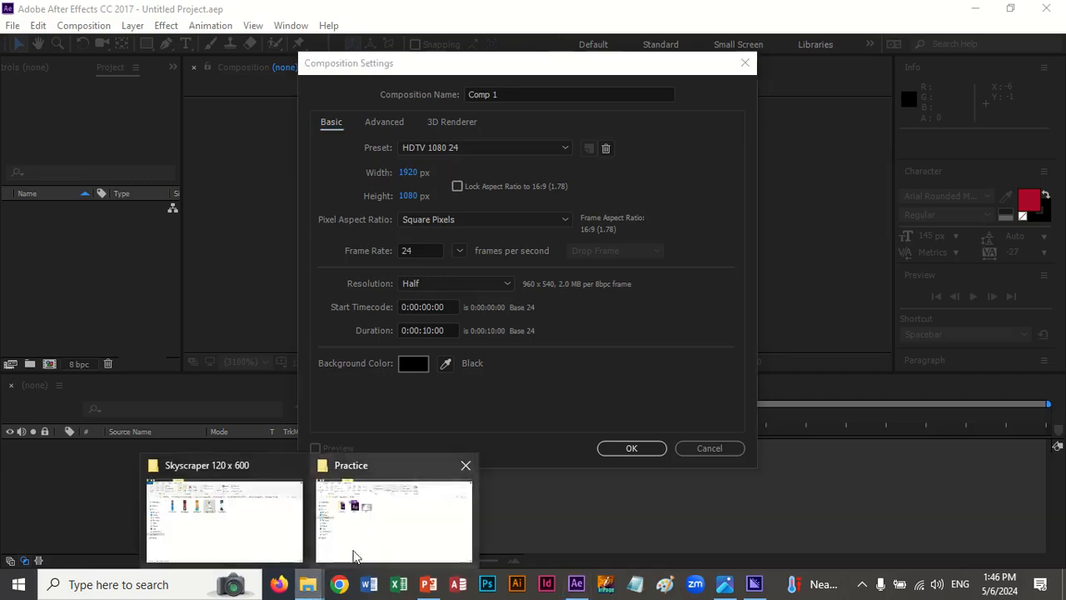
left_click(261, 545)
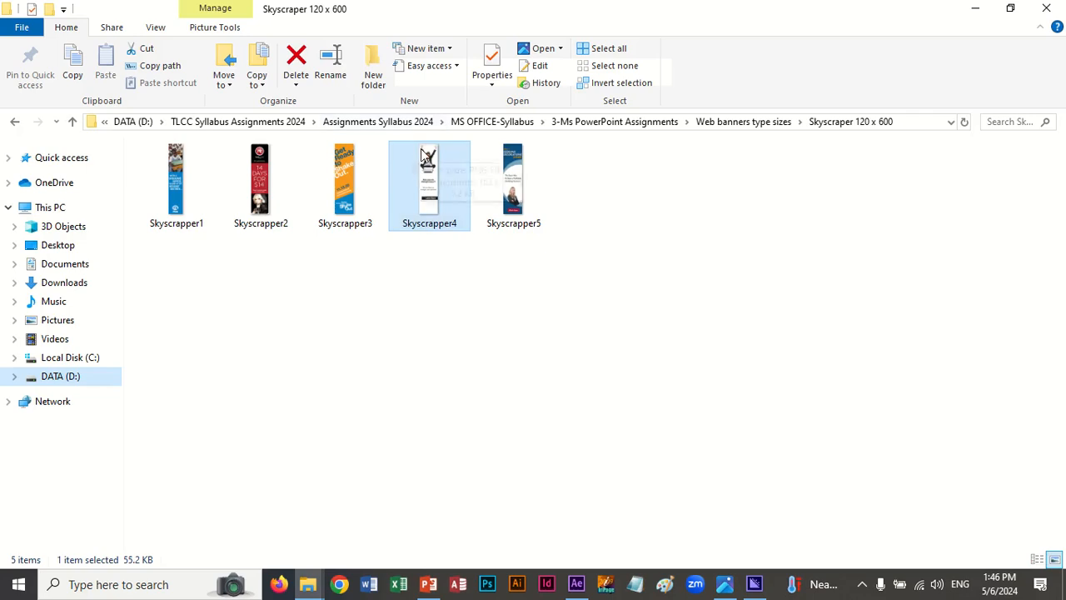
mouse_move(424, 155)
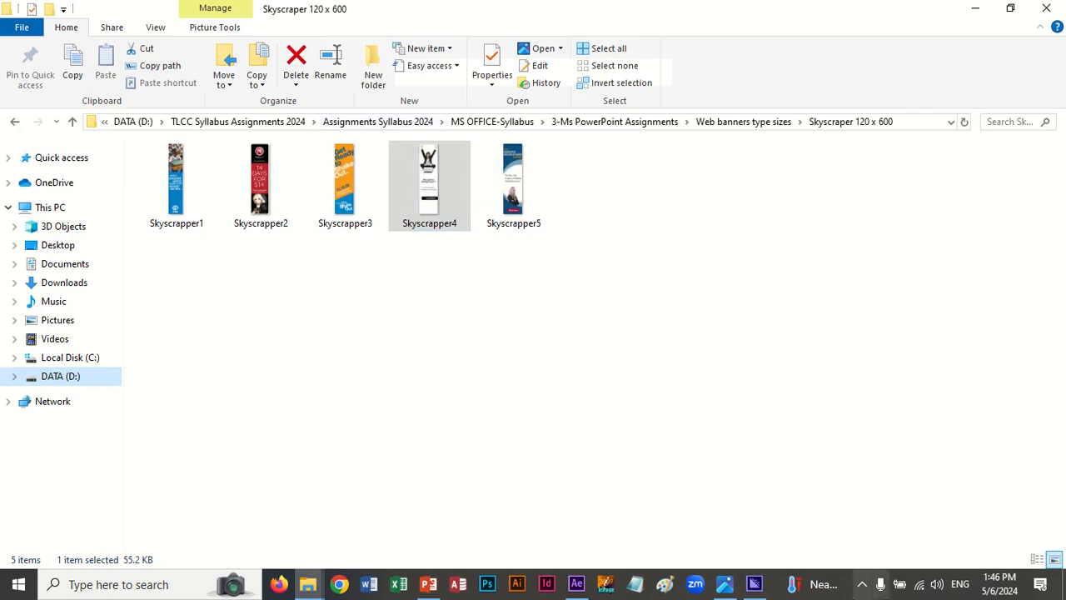
left_click(576, 584)
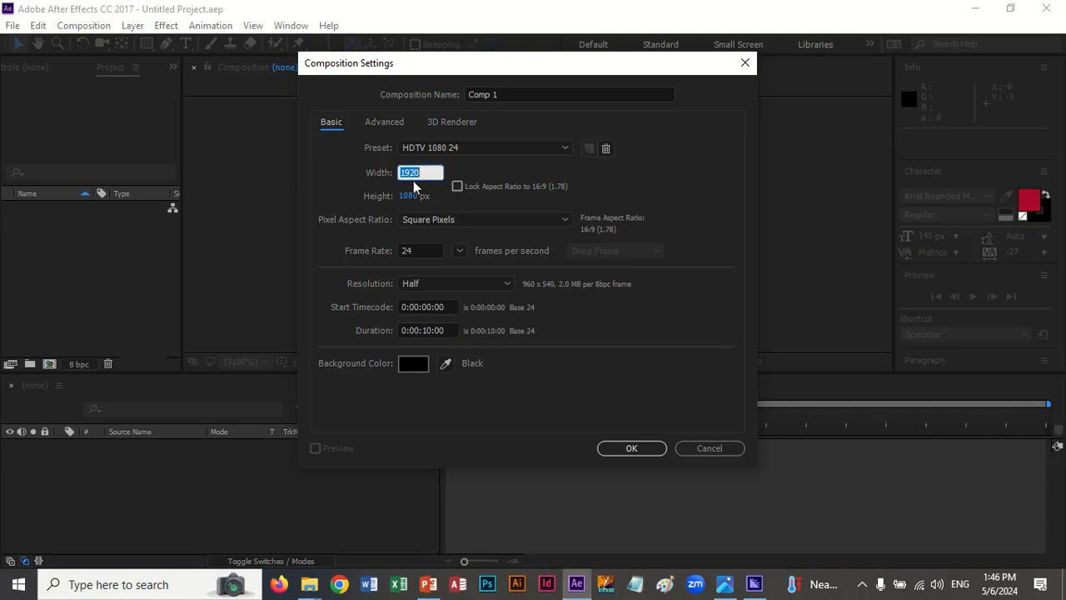
type("16")
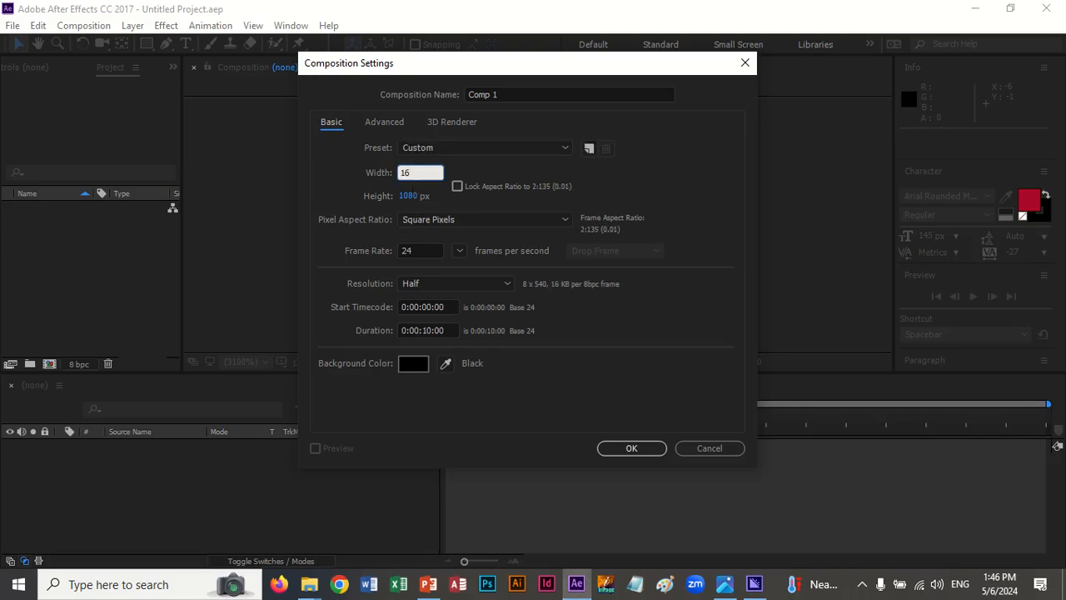
type("2")
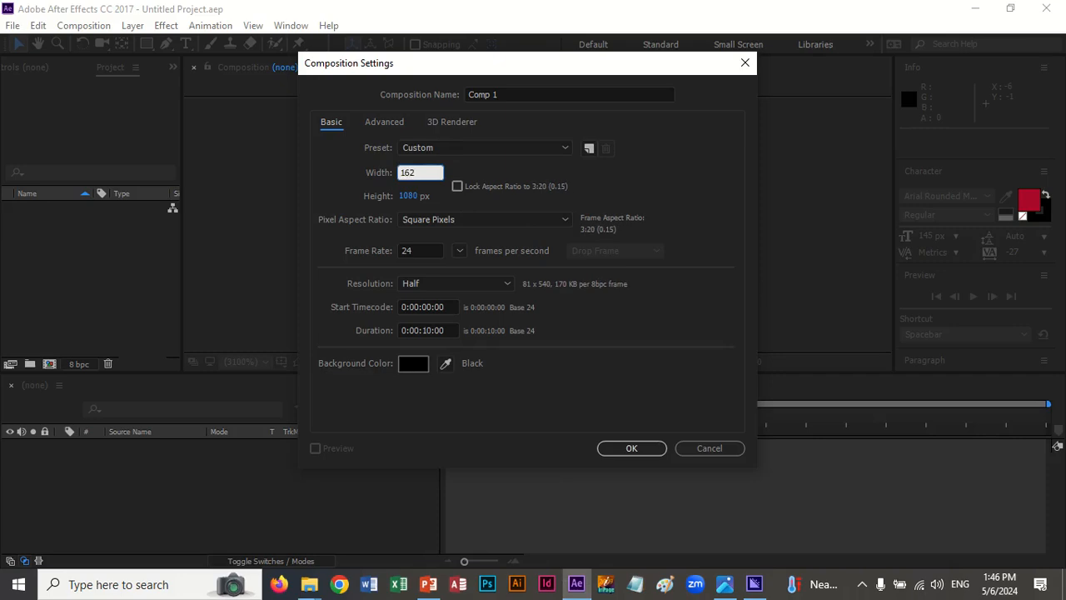
left_click(407, 196)
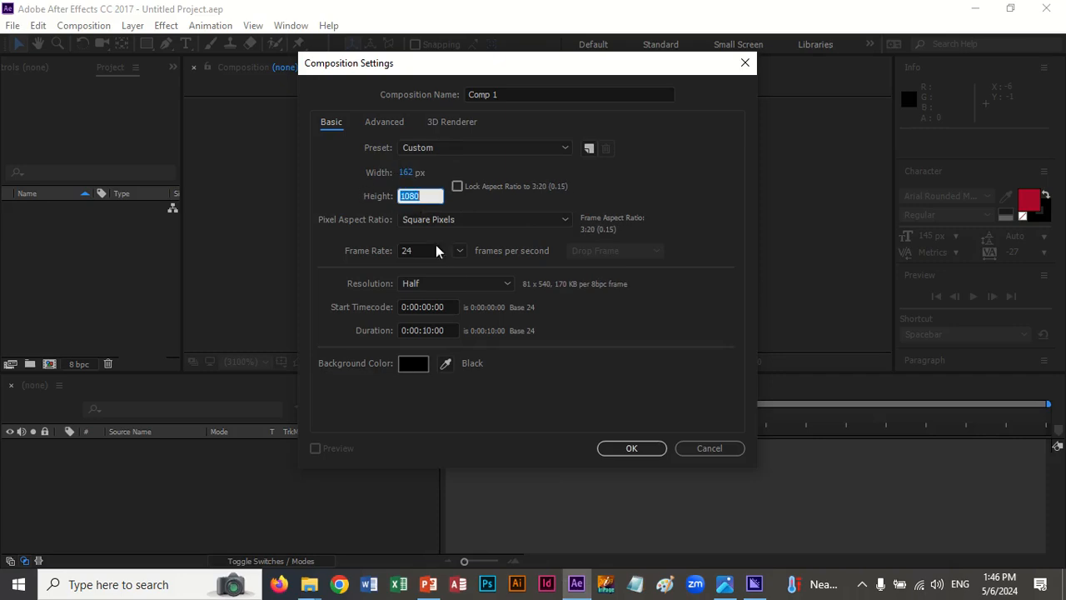
type("602")
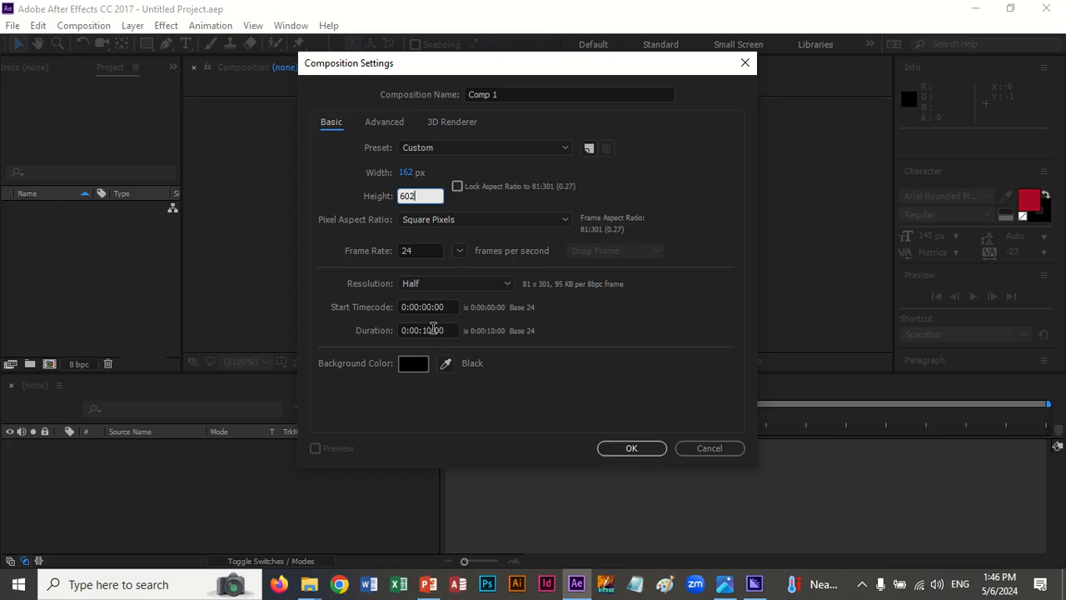
Step: Set the composition's duration to 5 seconds and create the composition
left_click_drag(432, 330, 425, 331)
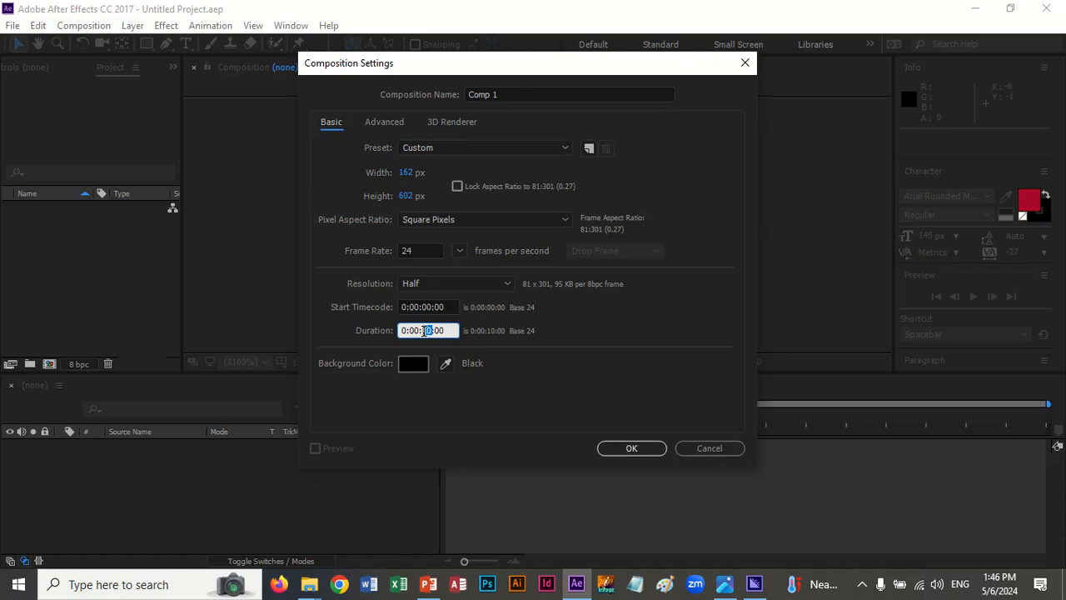
type("5")
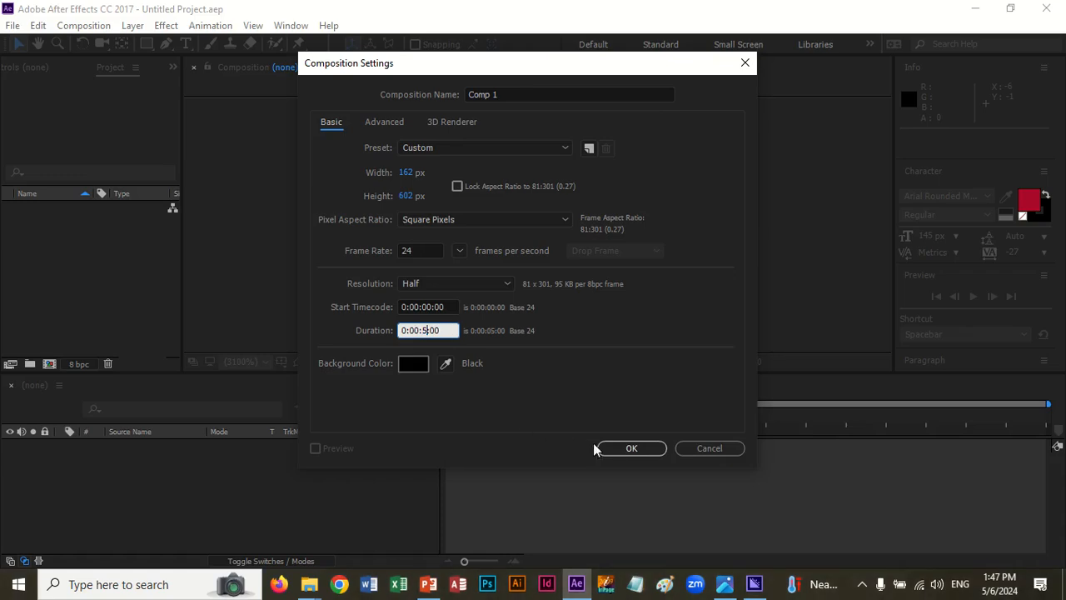
left_click(627, 448)
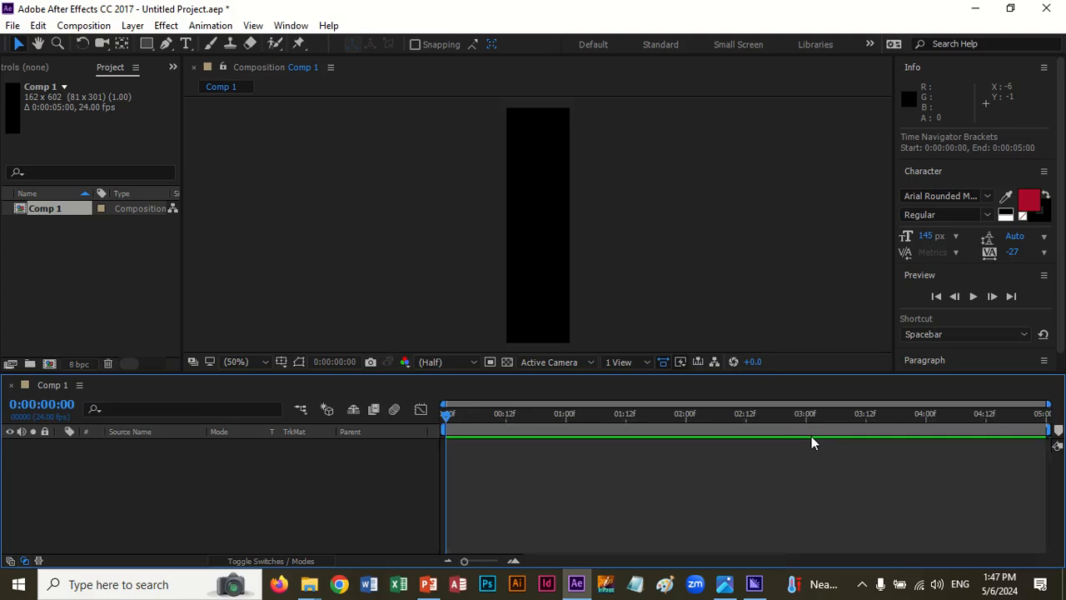
key("equal")
key("equal")
key("equal")
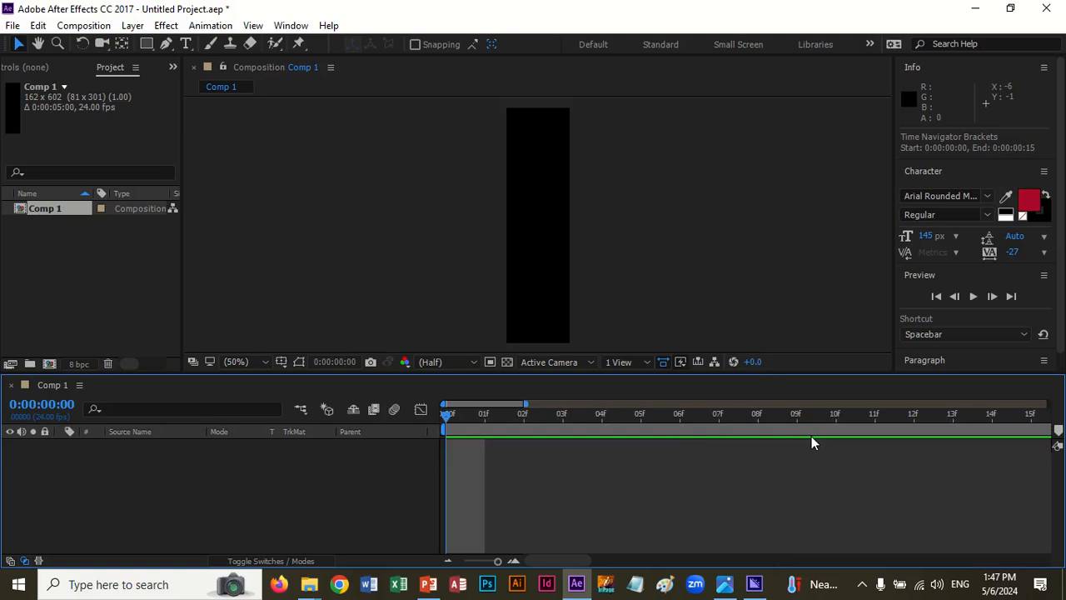
key("minus")
key("minus")
key("minus")
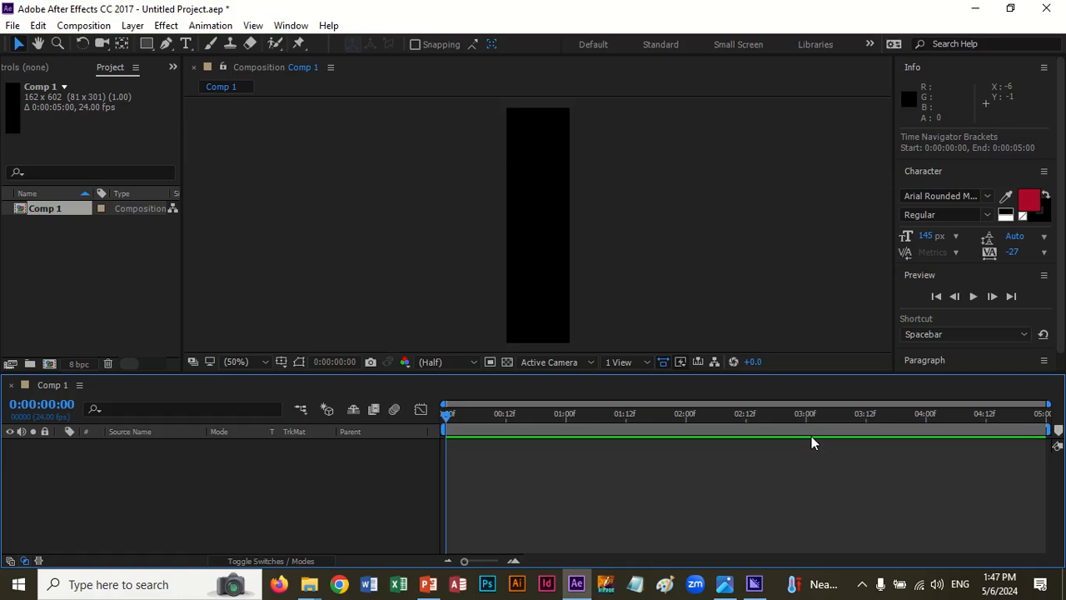
key("equal")
key("equal")
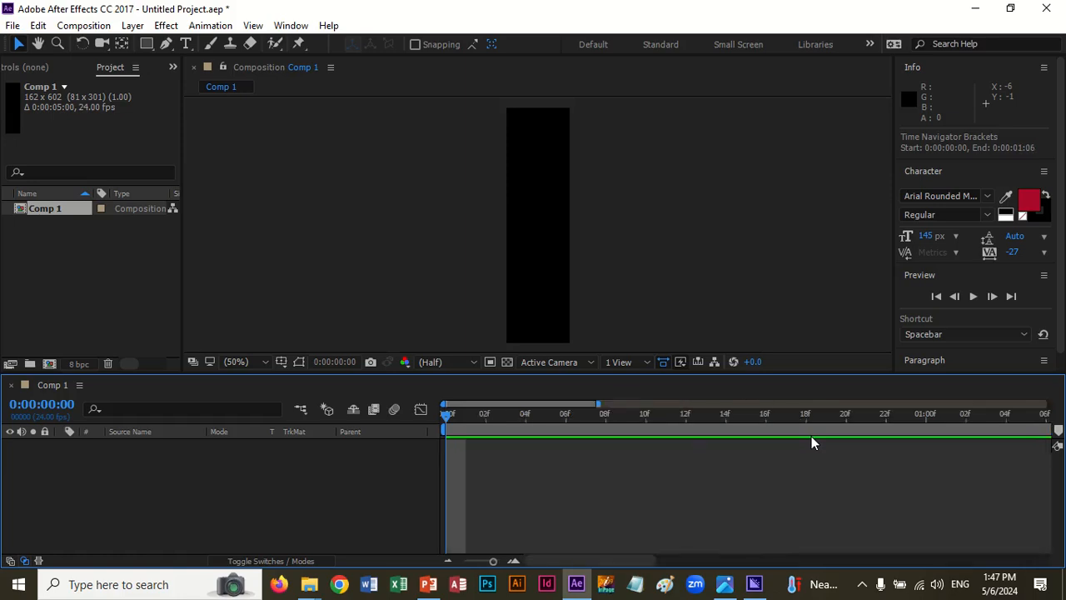
key("minus")
key("minus")
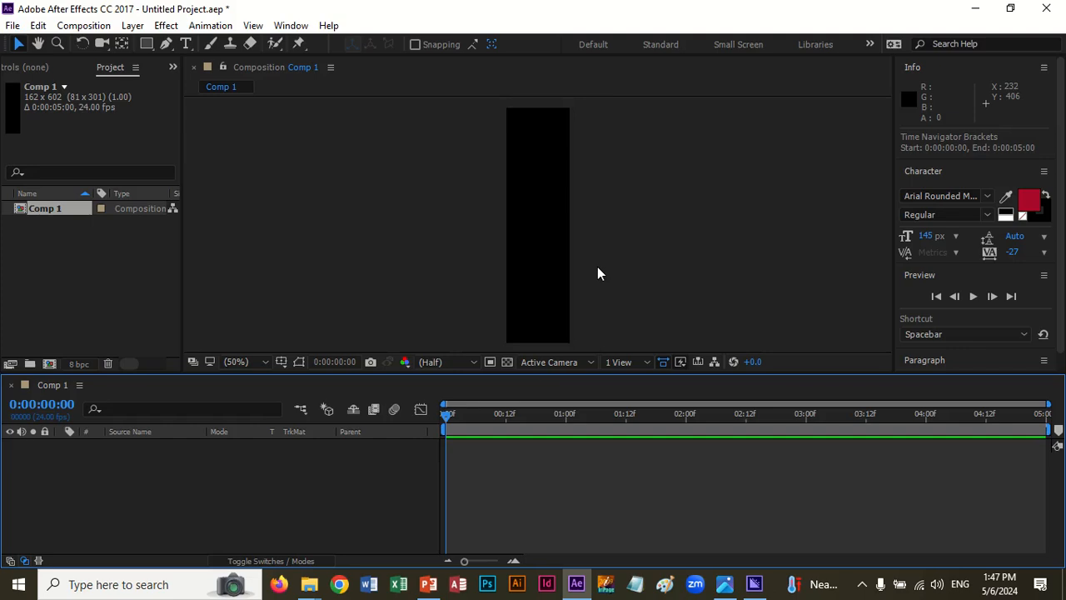
Step: Fit the composition in its viewer and enlarge the viewer area by reducing the timeline's height
key("slash")
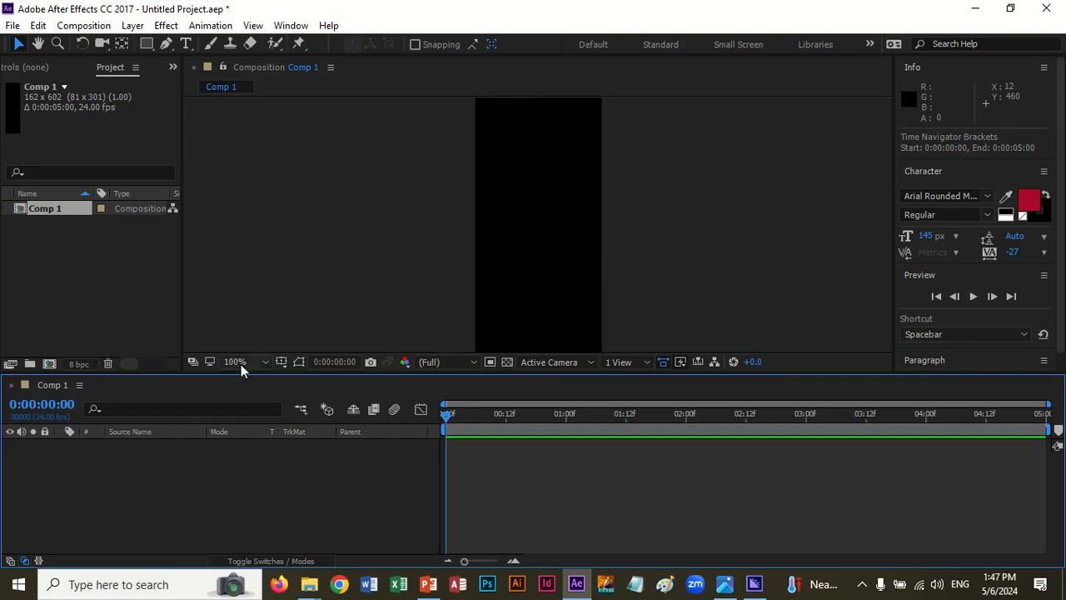
left_click(266, 362)
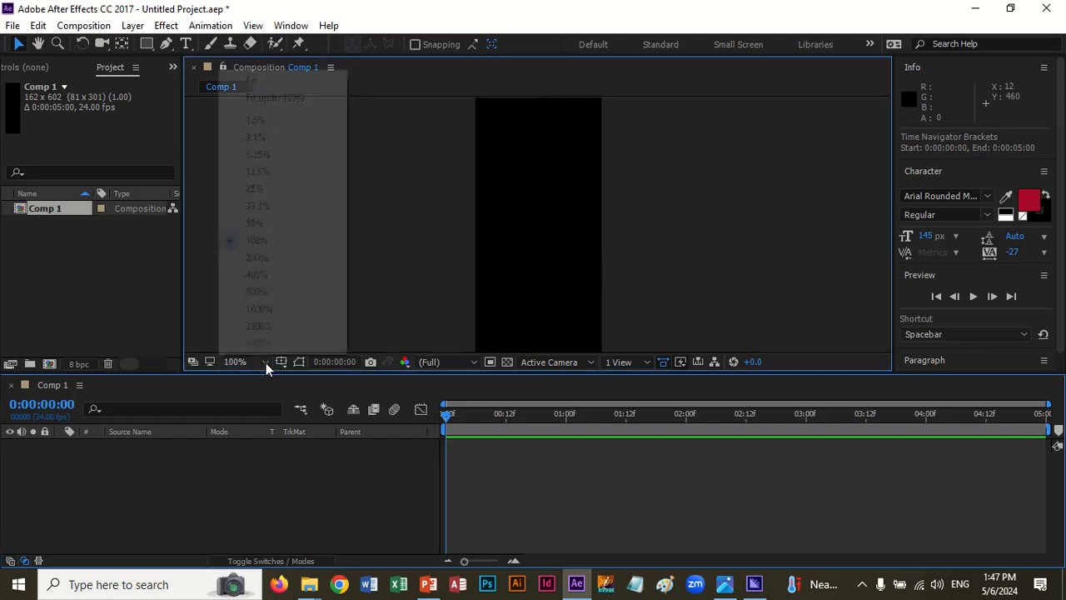
left_click(292, 86)
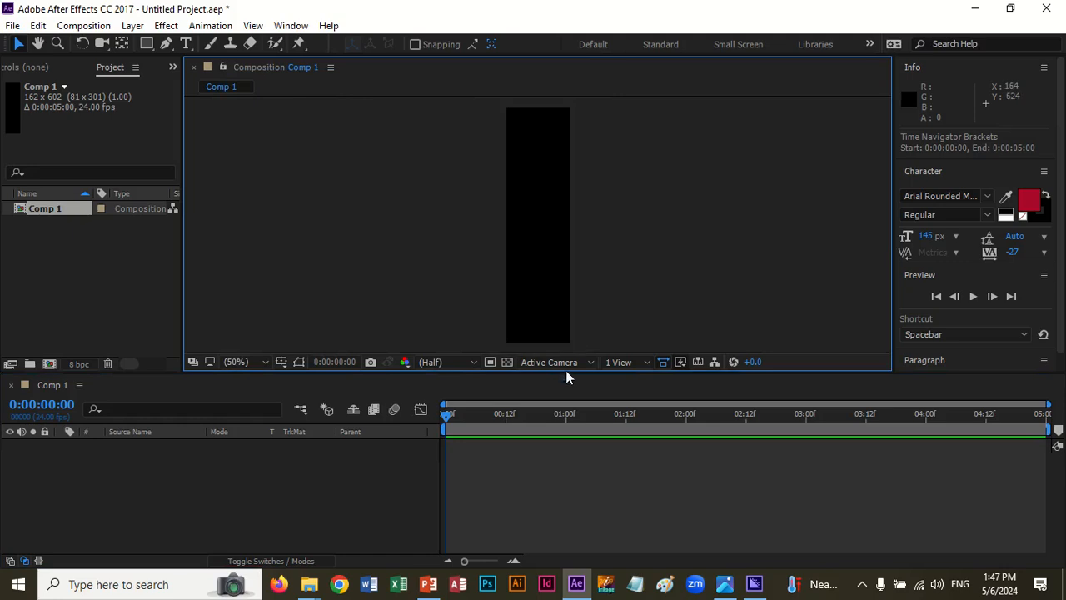
left_click_drag(566, 369, 562, 428)
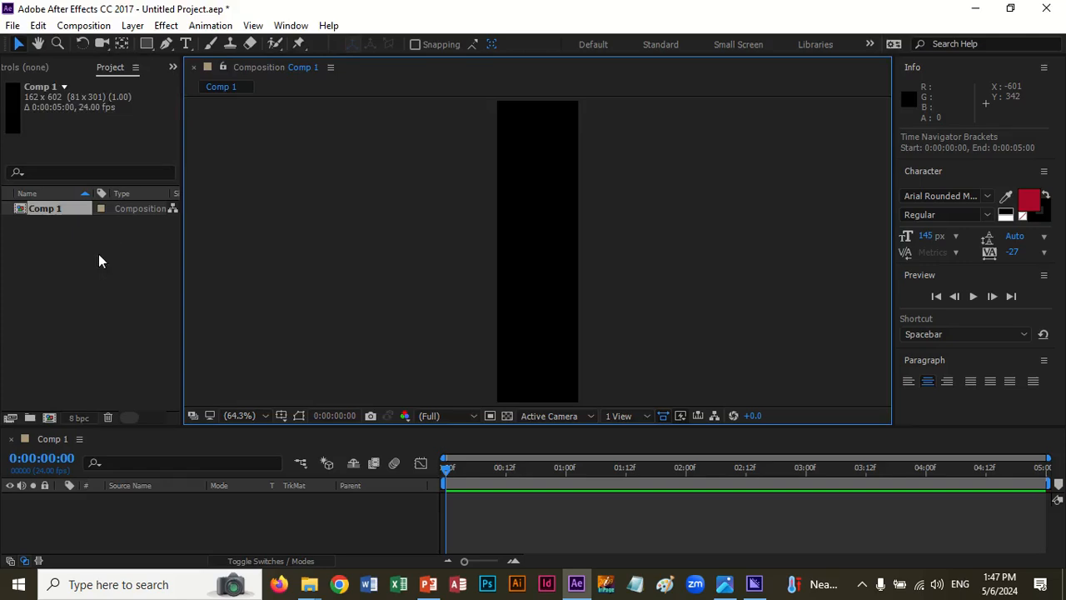
Step: Import Skyscrapper4 from the Skyscraper 120 x 600 folder of Web banners type sizes and add it as a layer to Comp 1
left_click(130, 260)
double_click(130, 261)
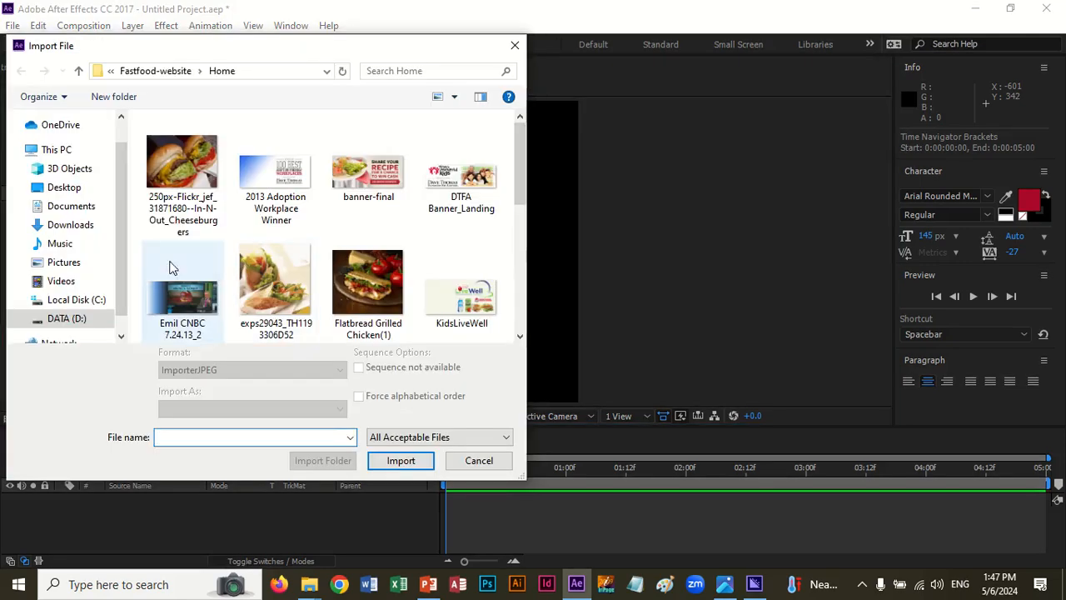
left_click(64, 187)
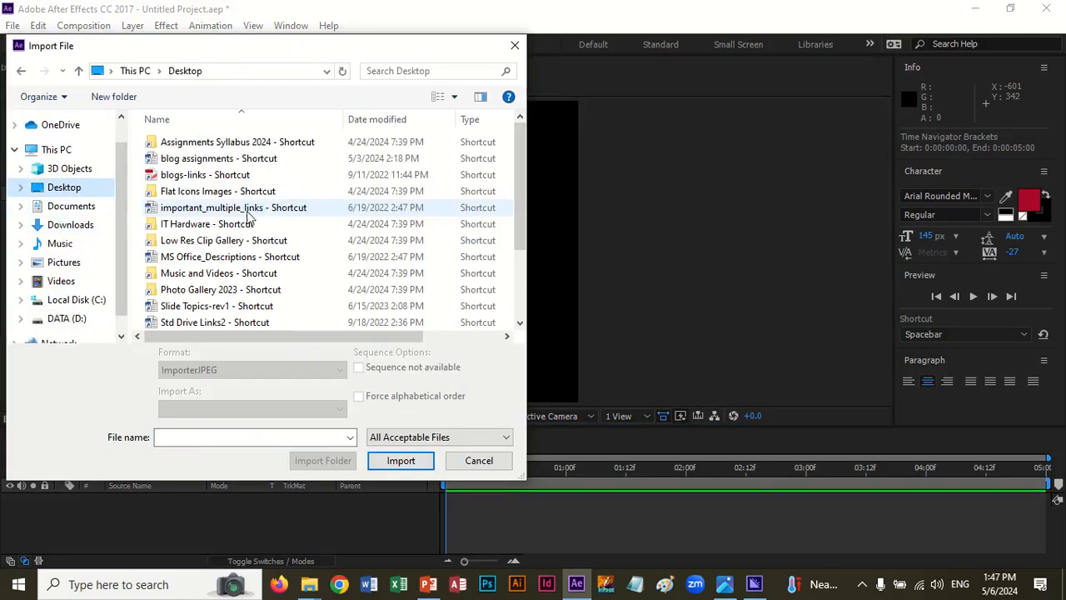
double_click(218, 143)
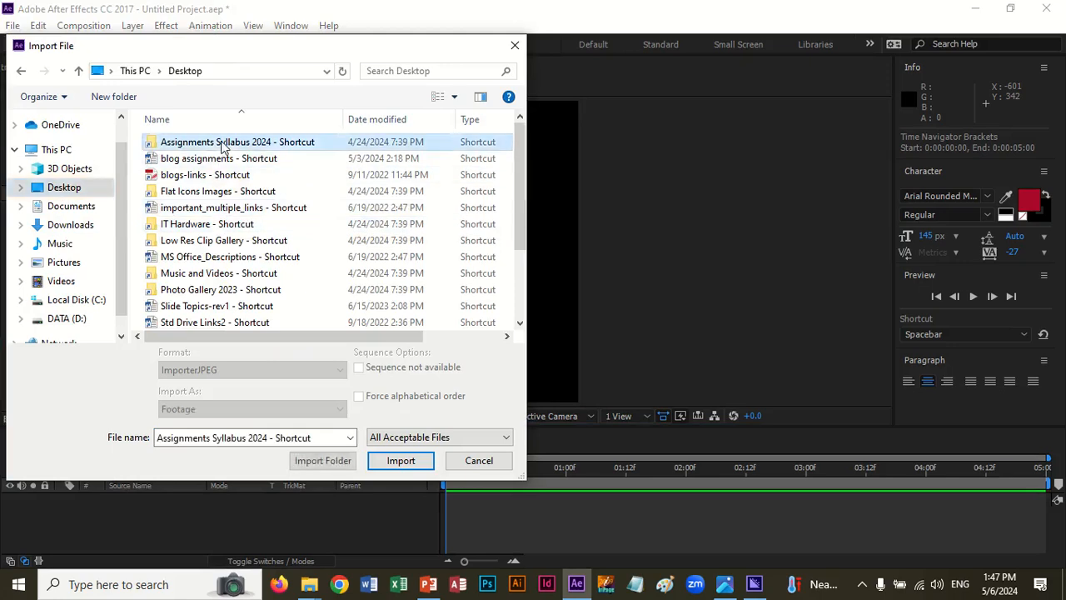
double_click(218, 224)
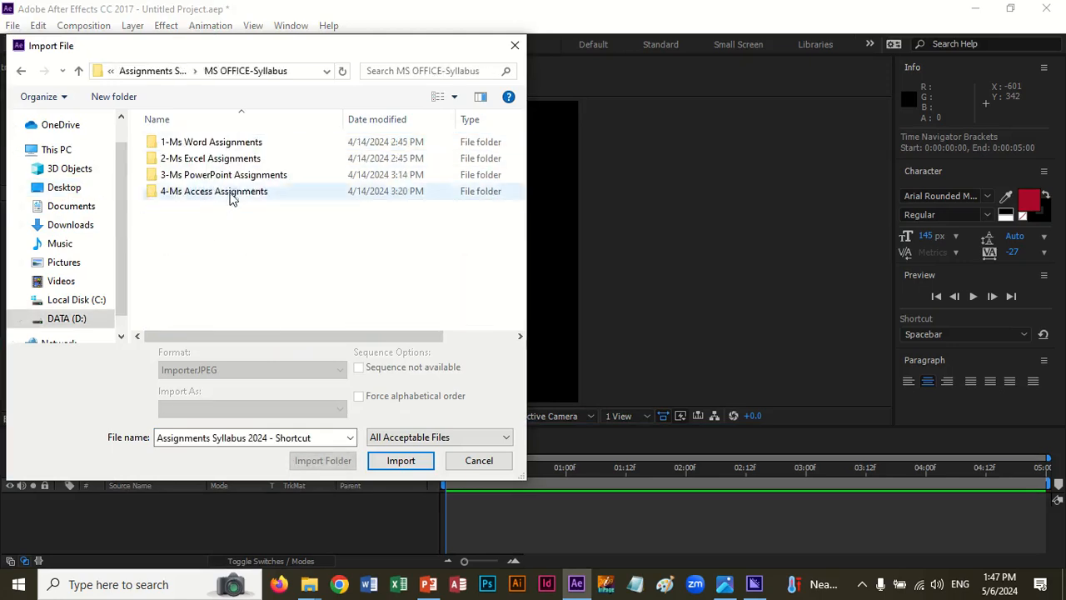
double_click(230, 177)
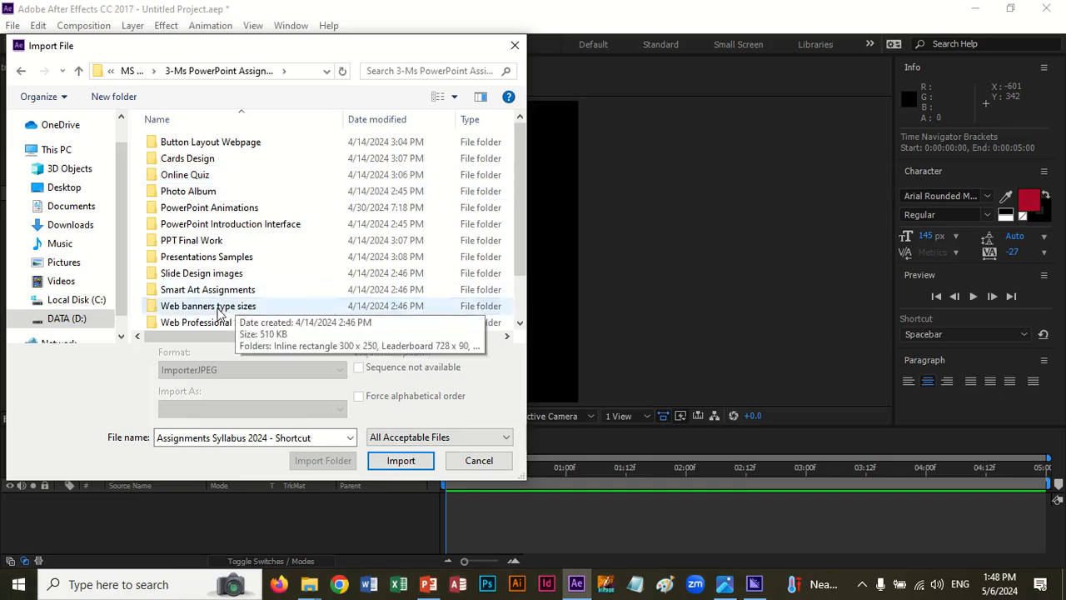
double_click(221, 305)
double_click(198, 177)
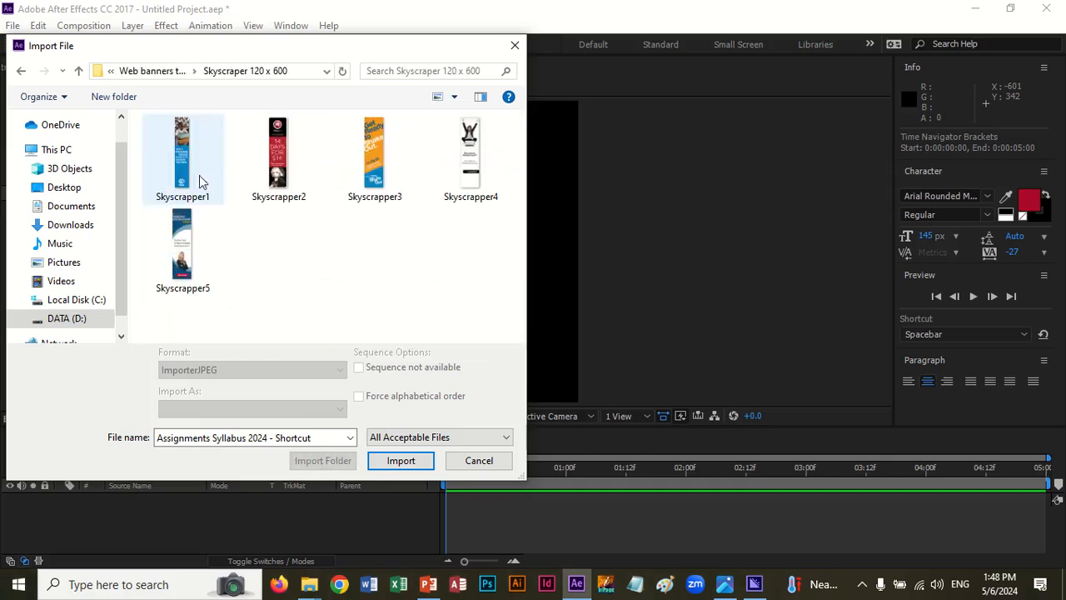
double_click(464, 150)
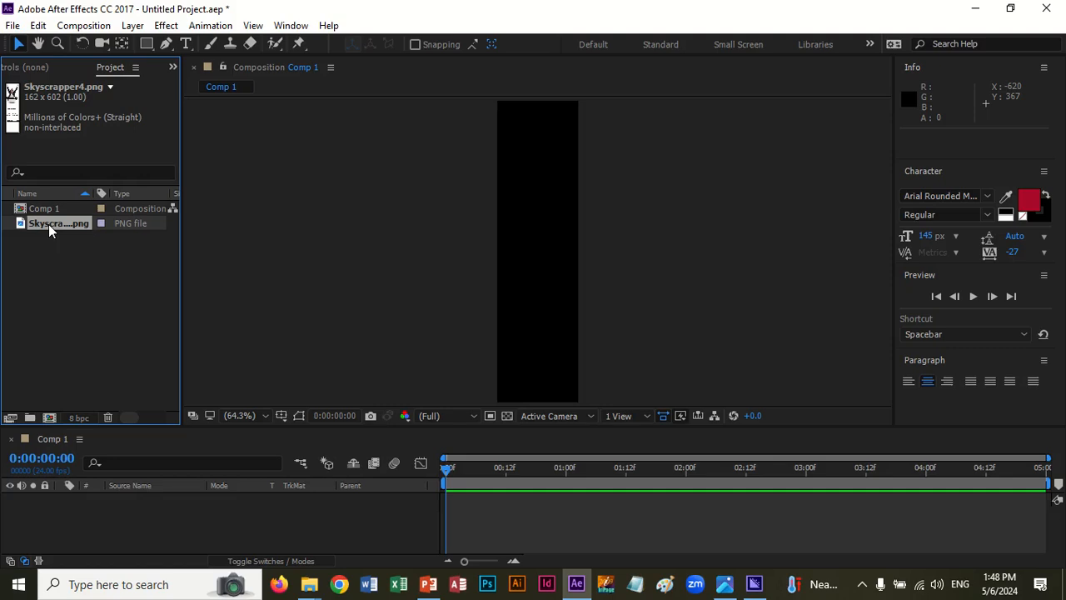
left_click_drag(48, 224, 96, 504)
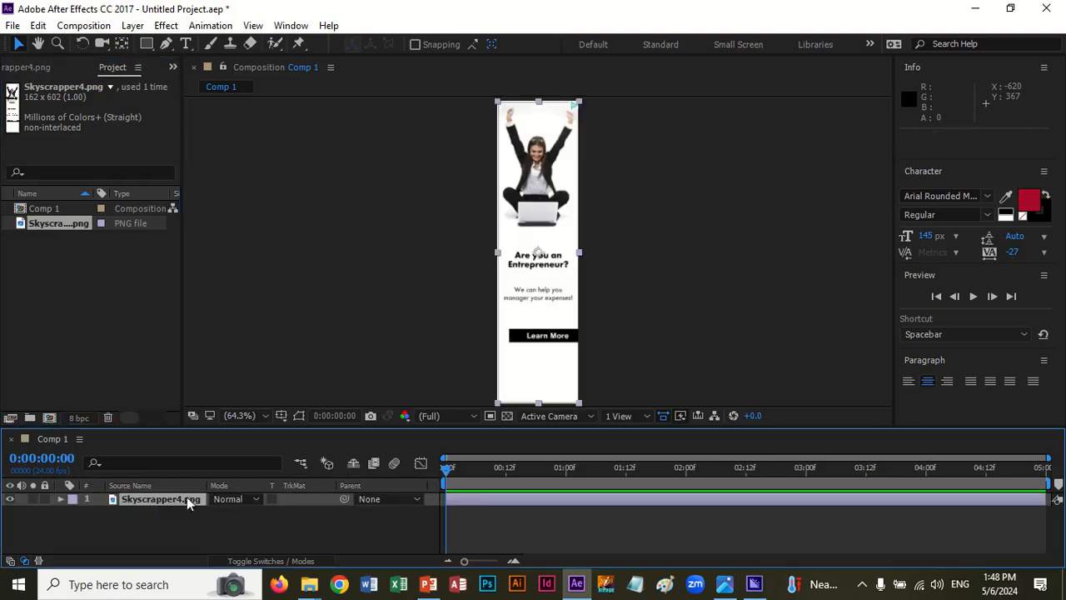
left_click(636, 309)
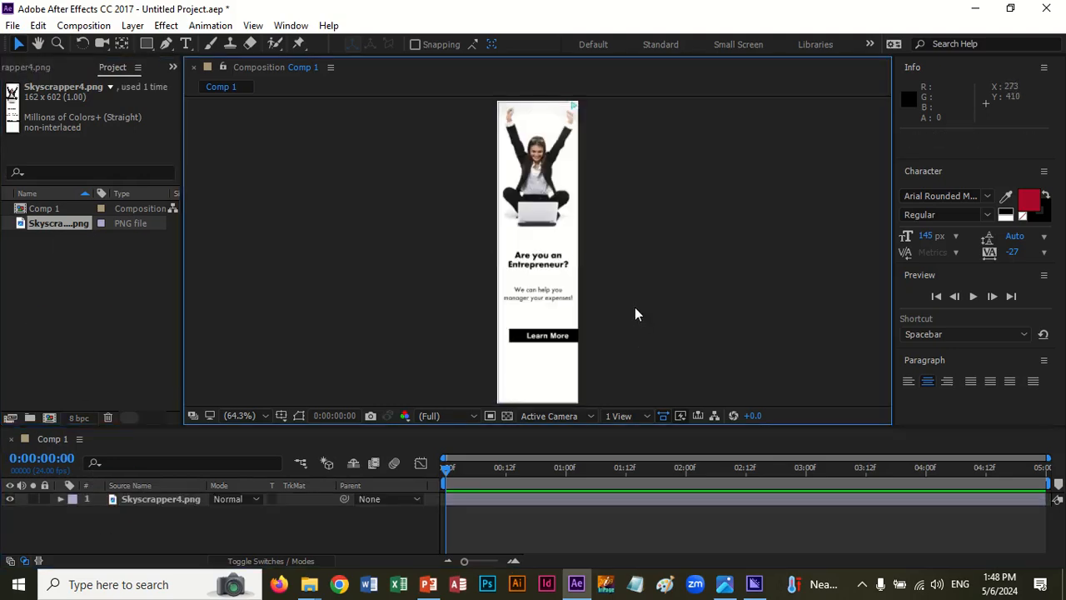
Step: Try importing cocktail (2) from the Drinks folder of Flat Icons Images, and delete the imported sequence from the project
left_click(121, 300)
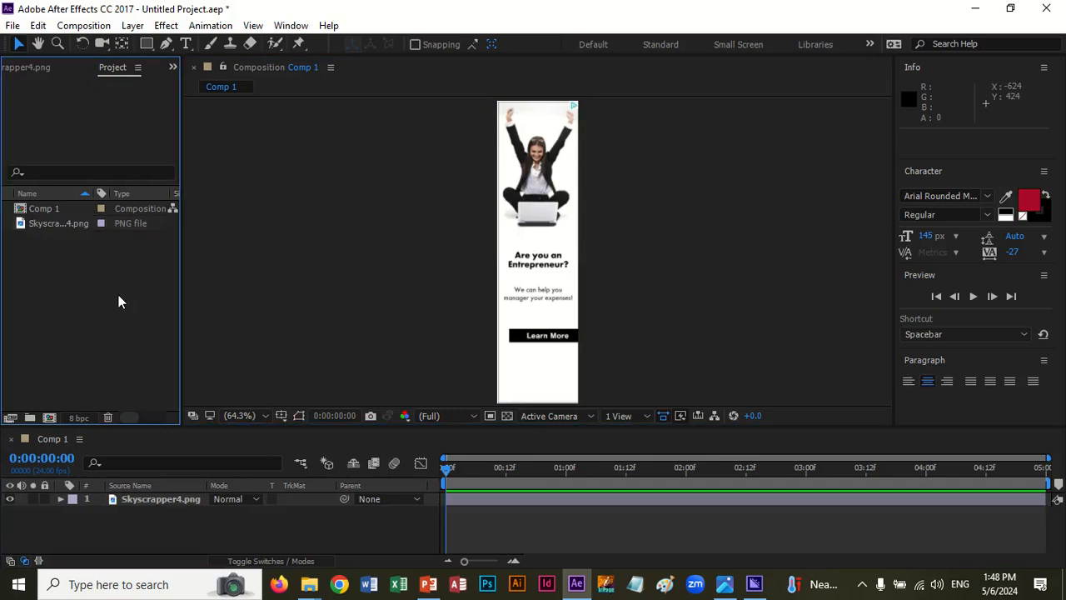
double_click(118, 295)
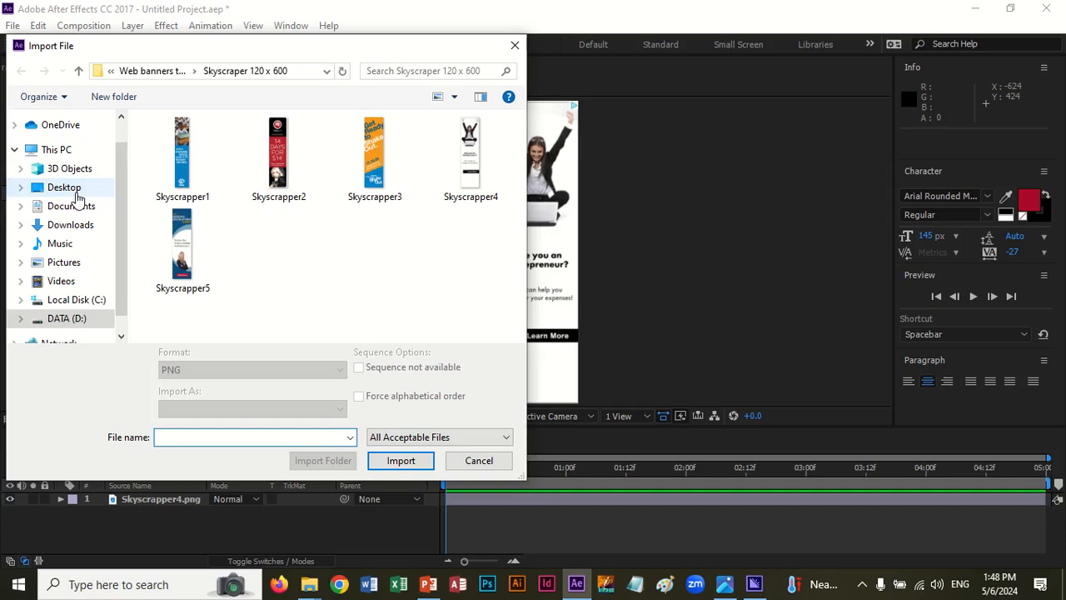
left_click(66, 187)
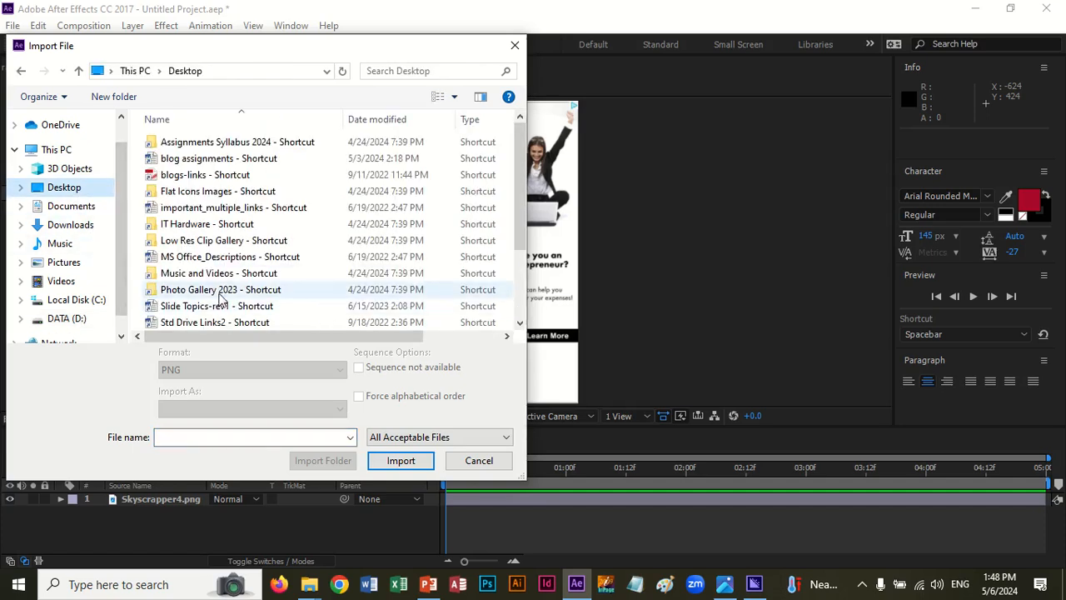
left_click(221, 193)
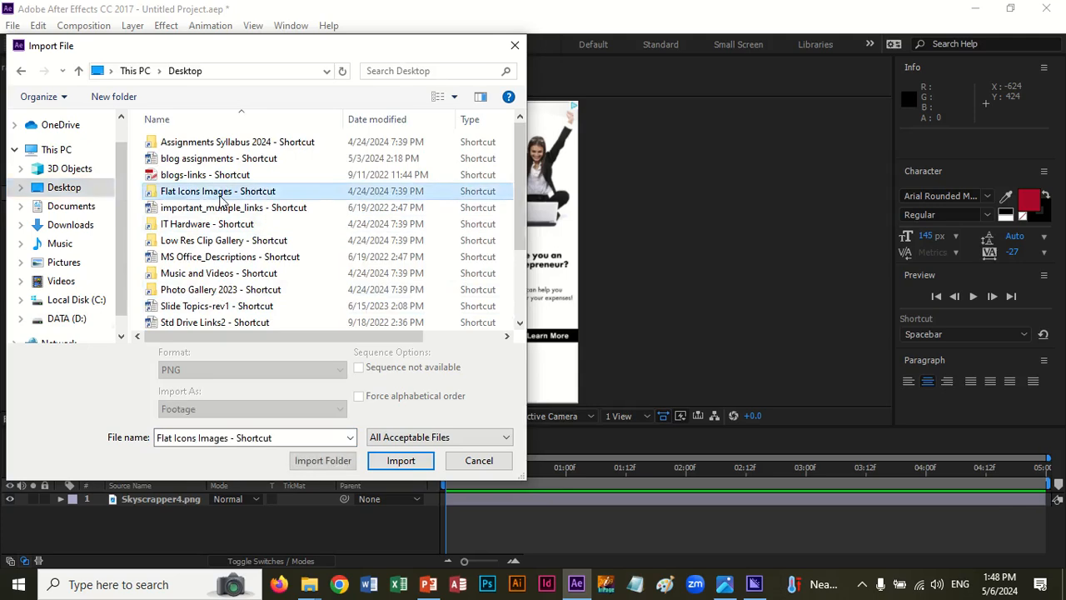
double_click(220, 198)
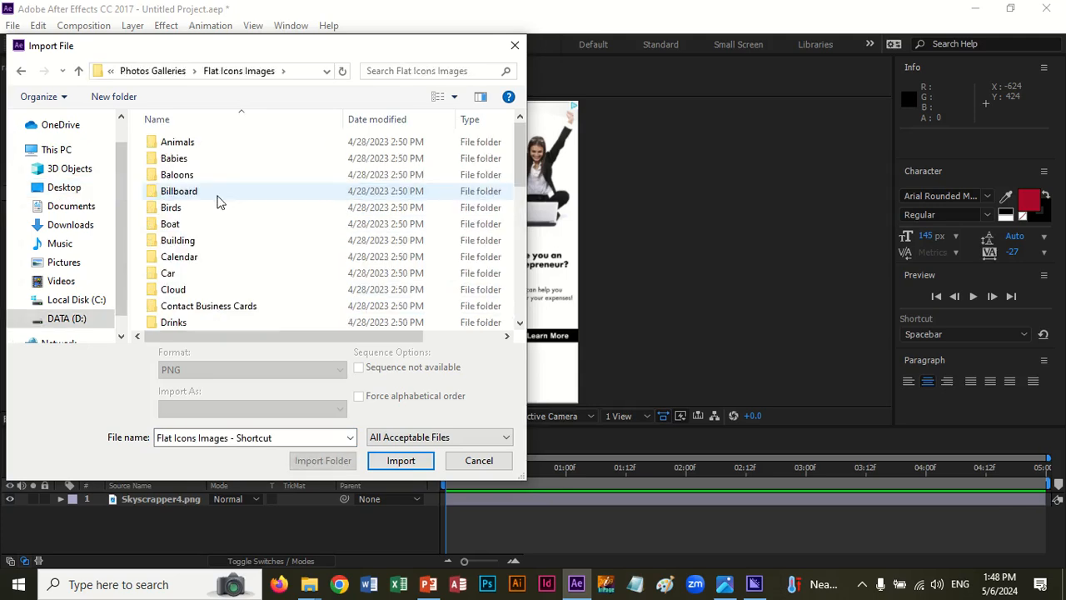
left_click(178, 239)
left_click(174, 322)
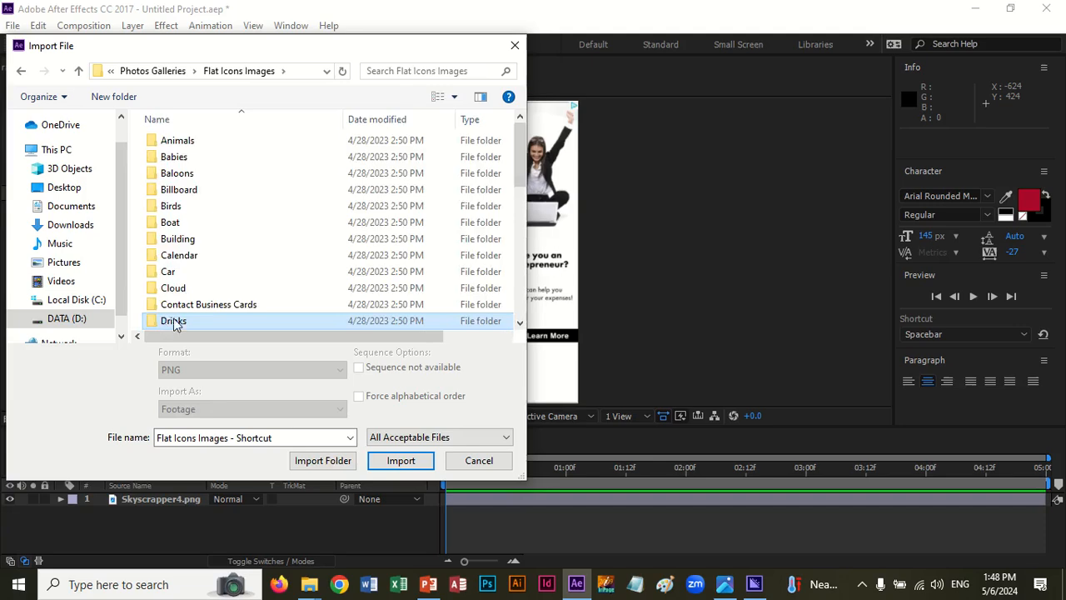
double_click(174, 323)
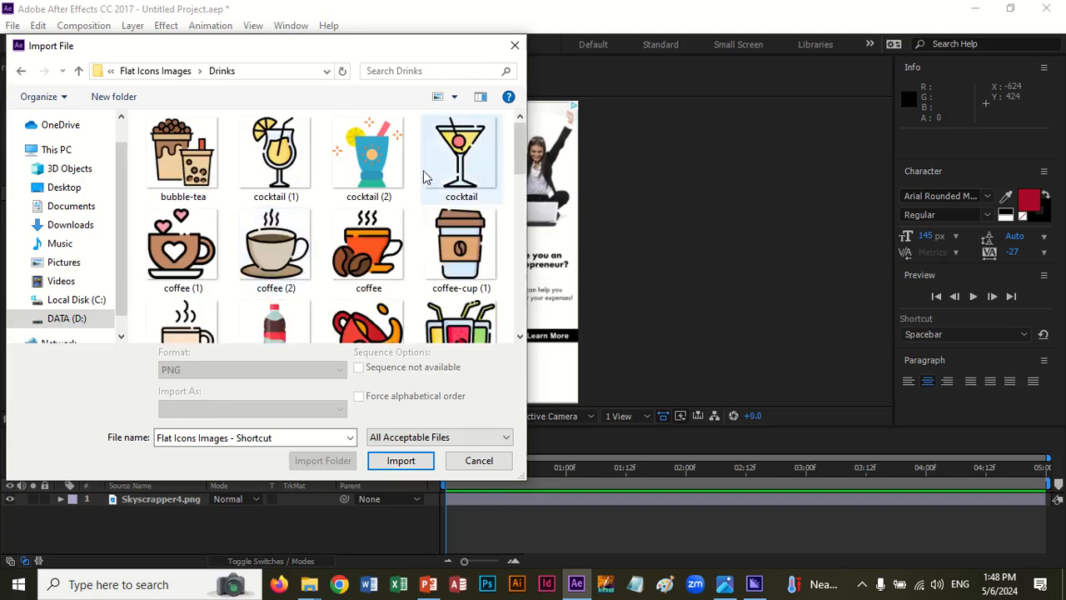
double_click(385, 164)
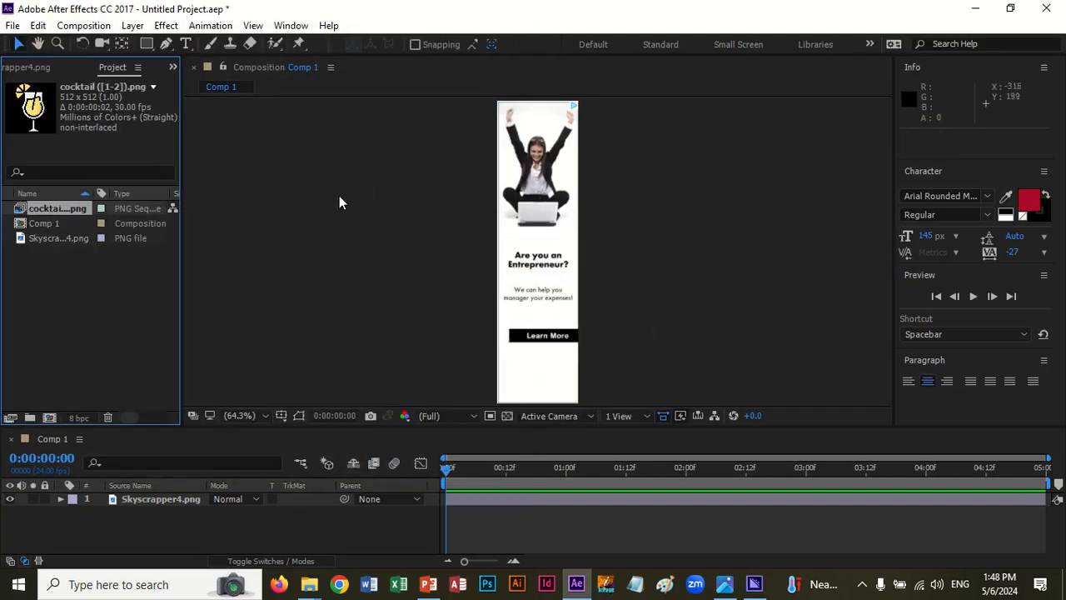
key("Delete")
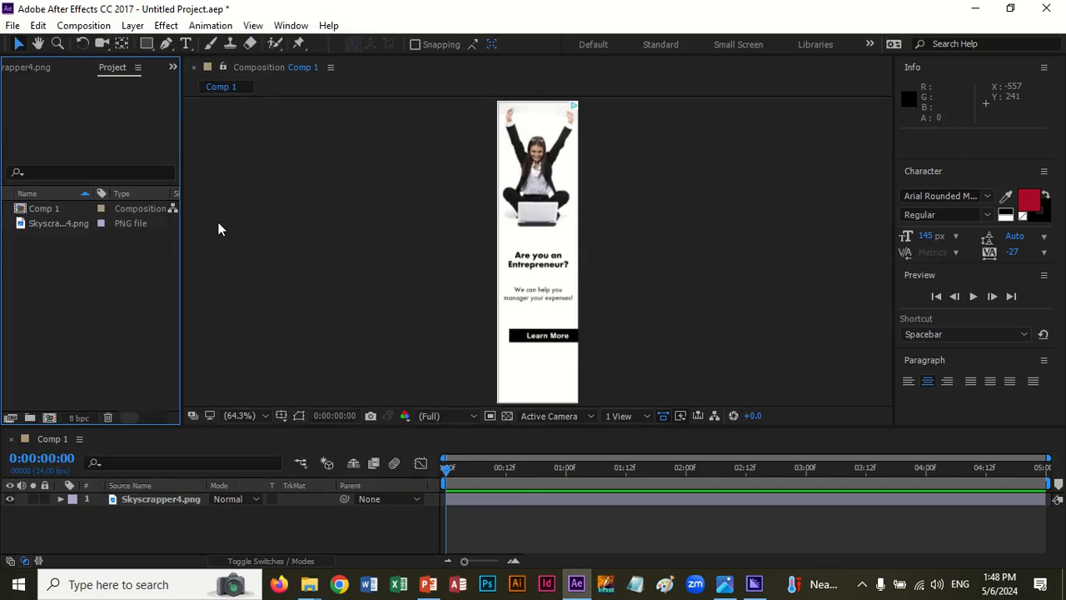
Step: Import the cocktail image from the Drinks folder and place it over the lower part of the banner in Comp 1
double_click(80, 265)
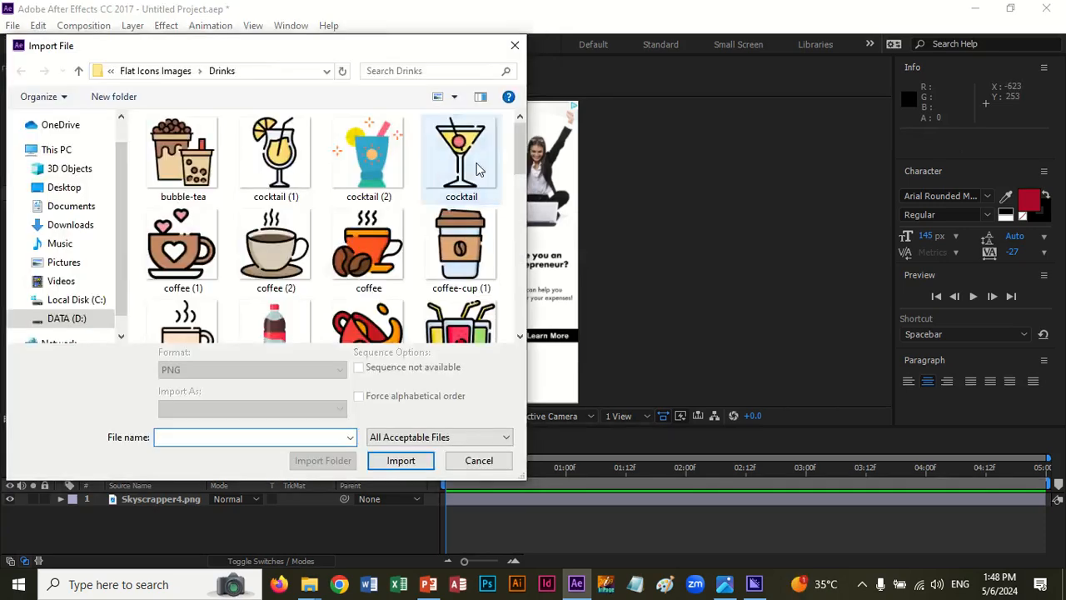
double_click(477, 165)
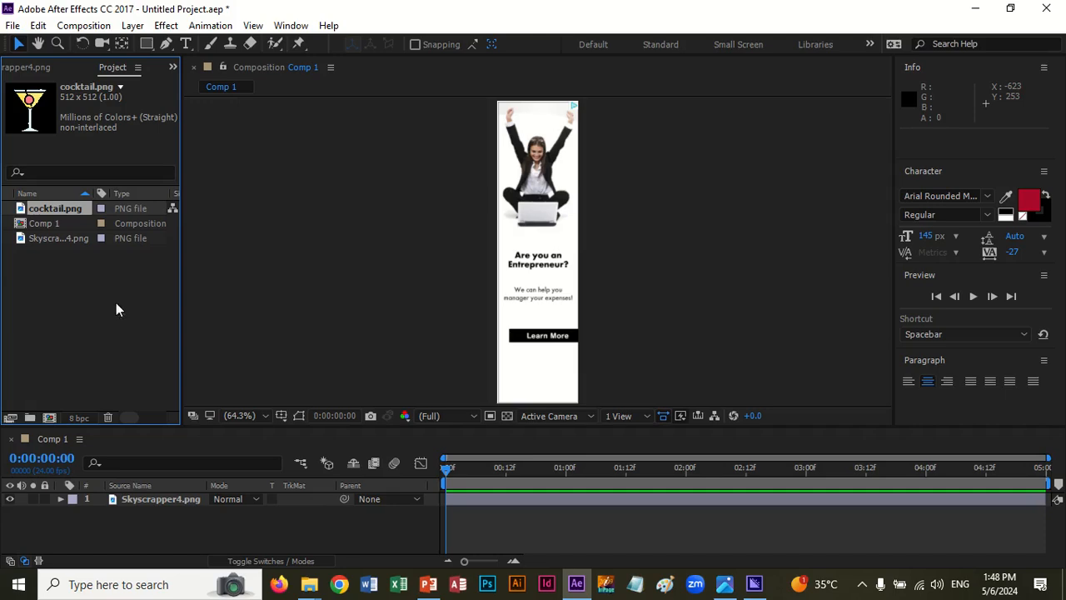
left_click_drag(75, 208, 540, 379)
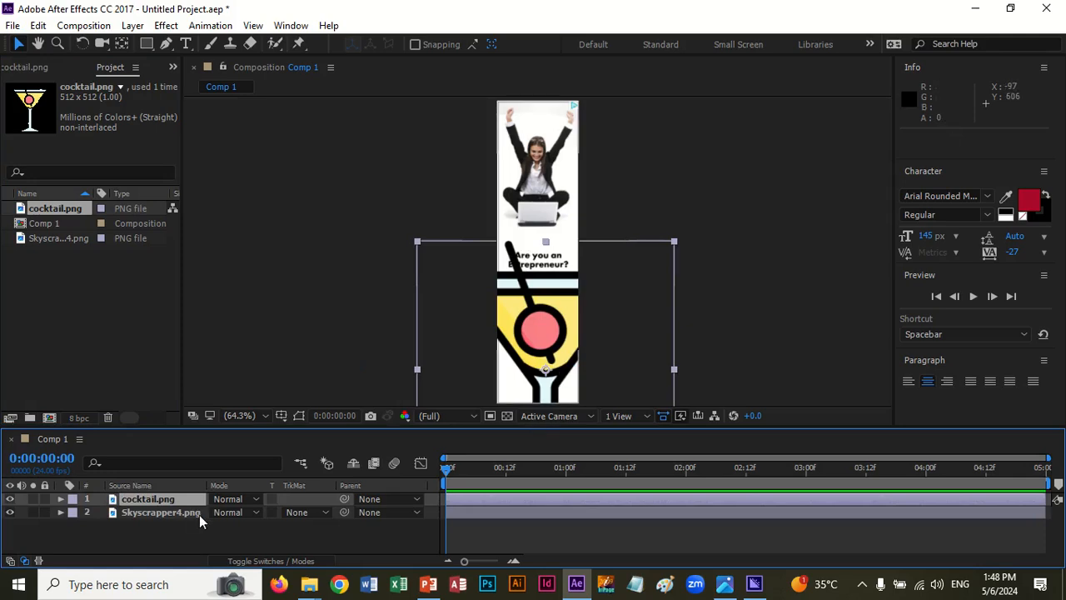
Step: Scale the cocktail layer to 25% and position it at about 79, 534, centered near the banner's lower edge
key("s")
left_click_drag(243, 514, 192, 513)
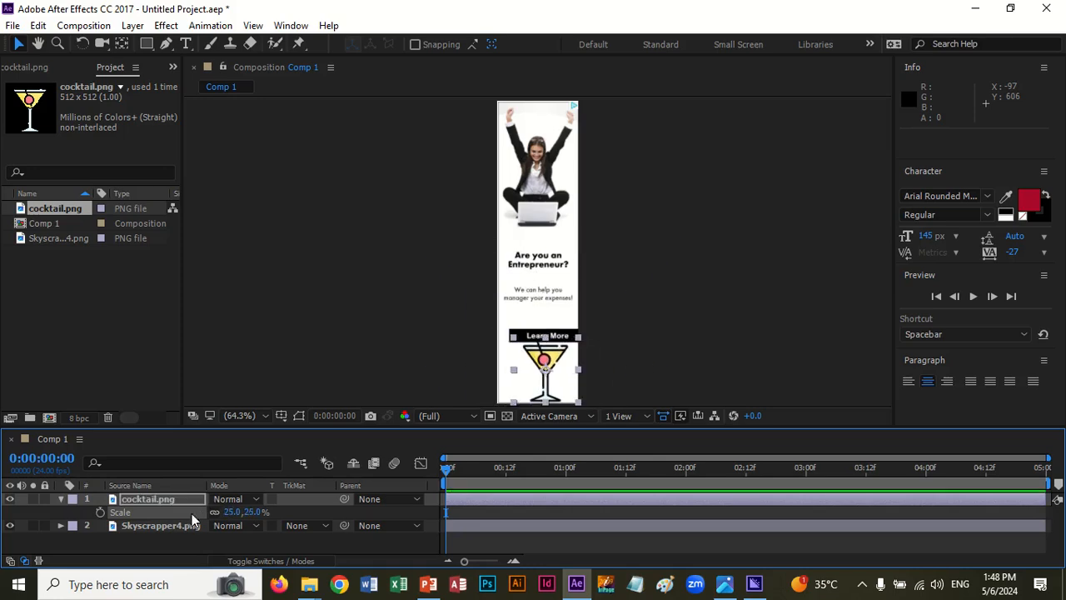
left_click(549, 358)
left_click_drag(549, 358, 545, 357)
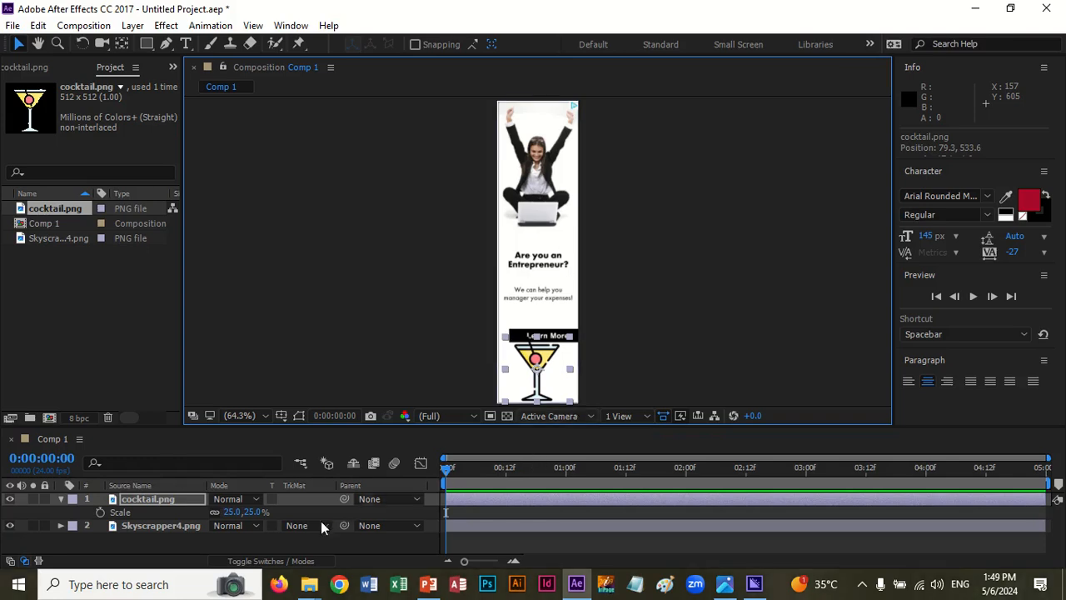
left_click(709, 282)
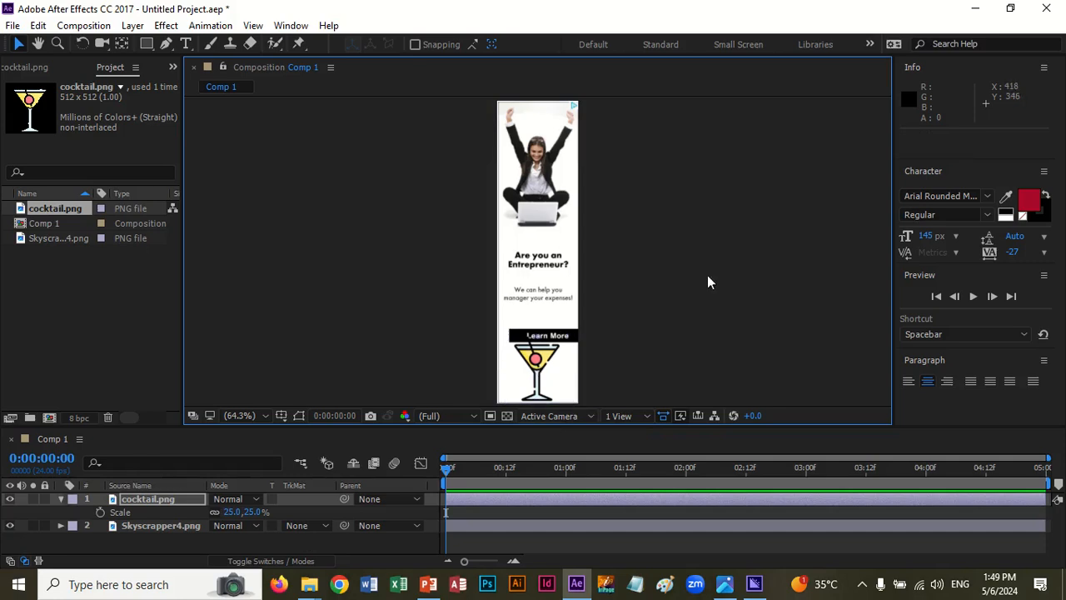
Step: Animate the cocktail layer's Scale with keyframes of 25% at 0:00:00:00 and 9% at 0:00:02:12
left_click(541, 368)
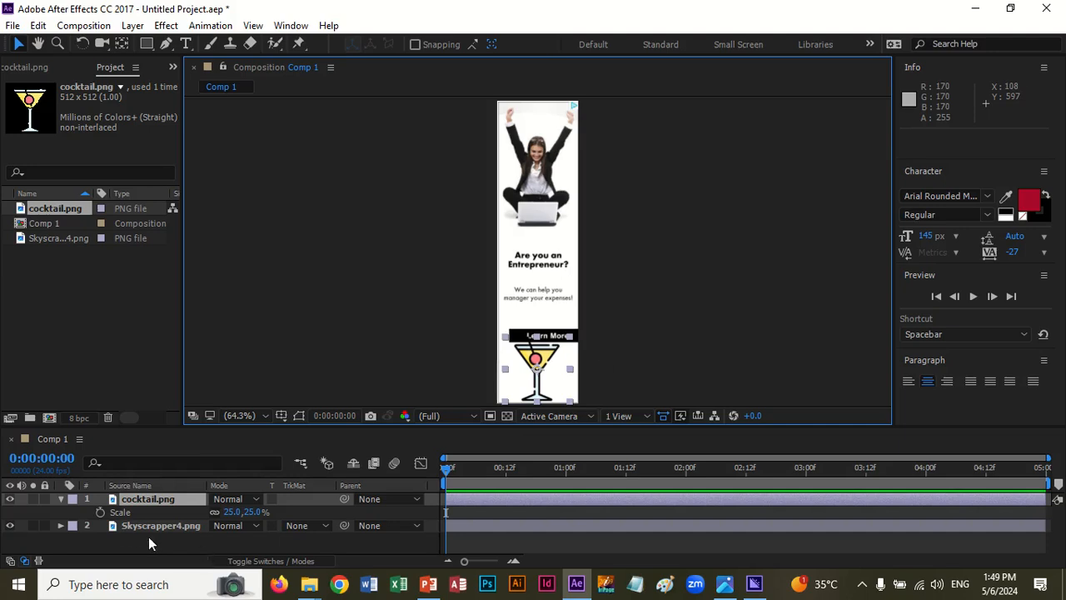
left_click(101, 510)
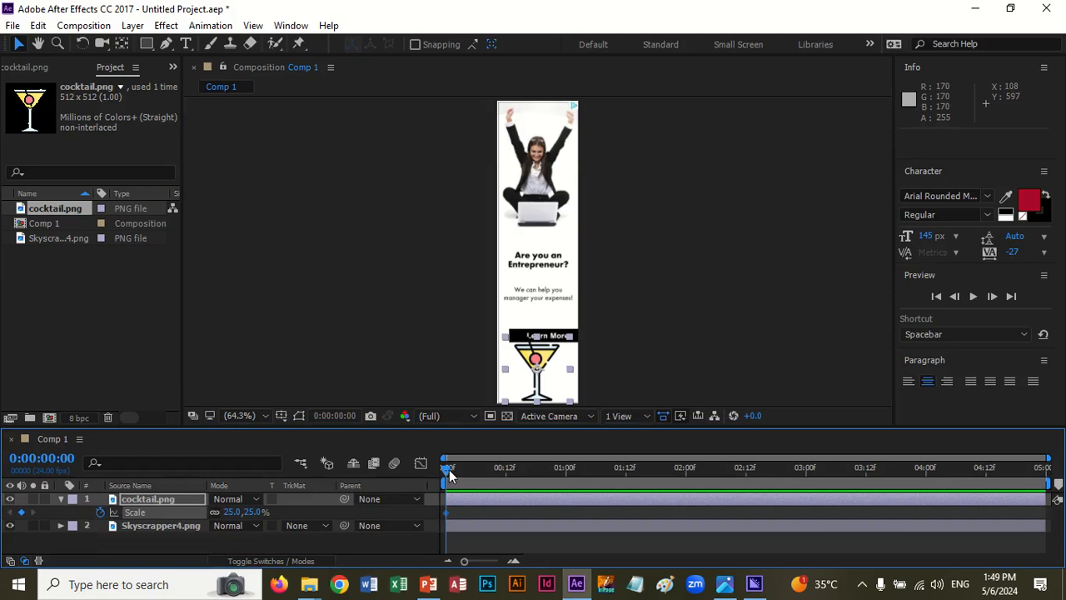
left_click_drag(449, 470, 751, 481)
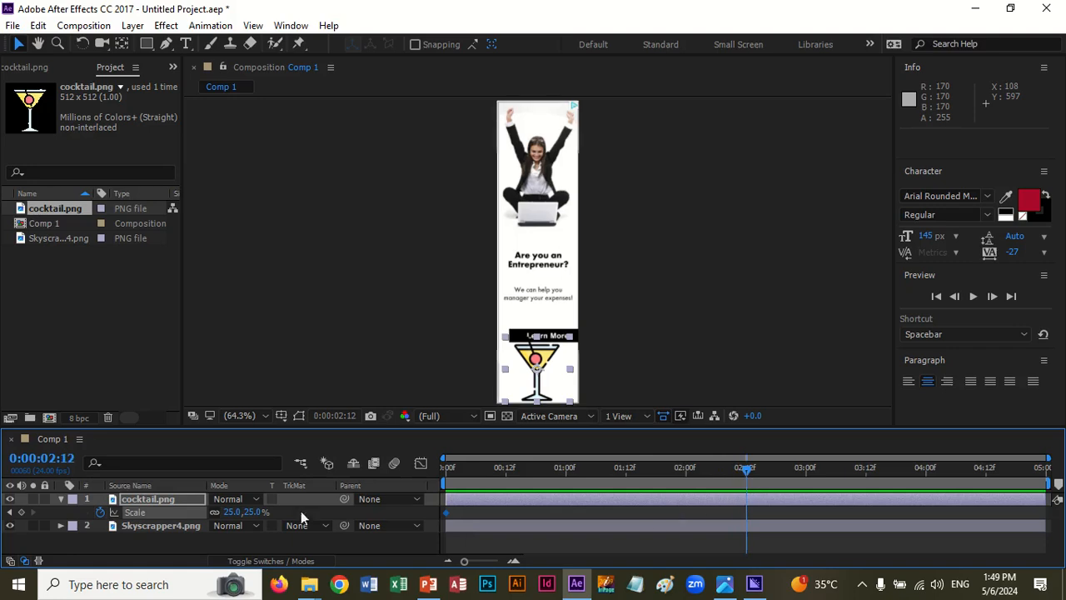
left_click_drag(229, 514, 222, 511)
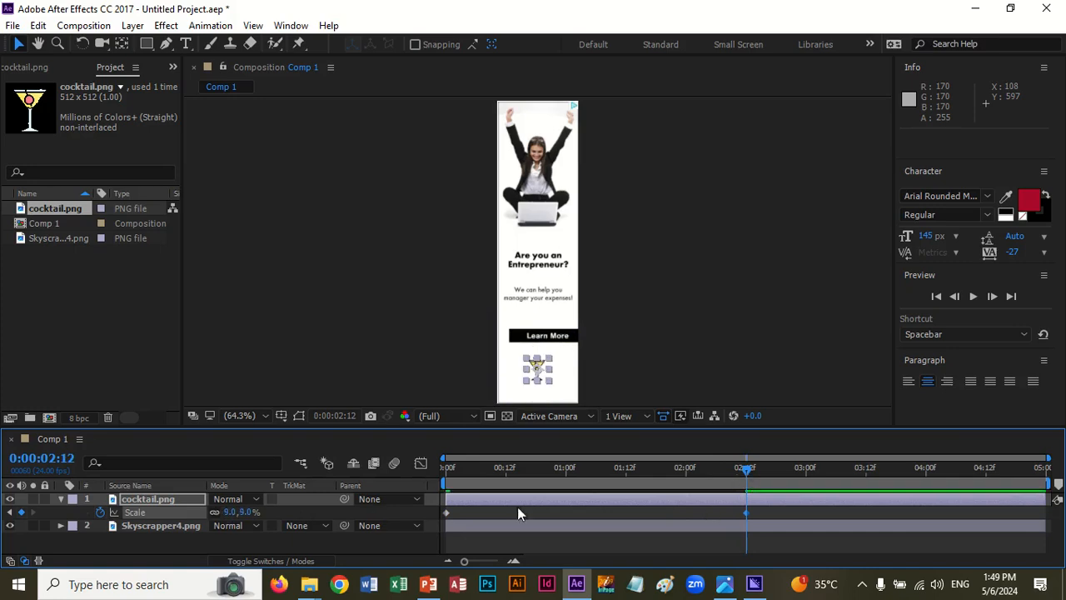
Step: Copy the cocktail layer's first Scale keyframe to 0:00:04:23 and preview the animation
left_click(447, 511)
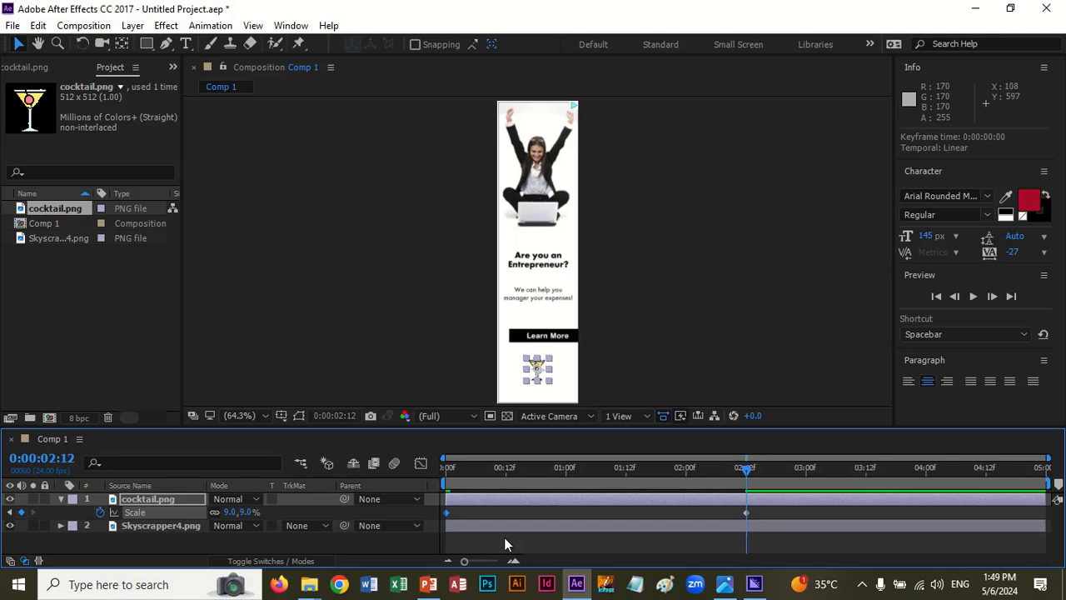
key("ctrl+c")
left_click_drag(748, 473, 1044, 502)
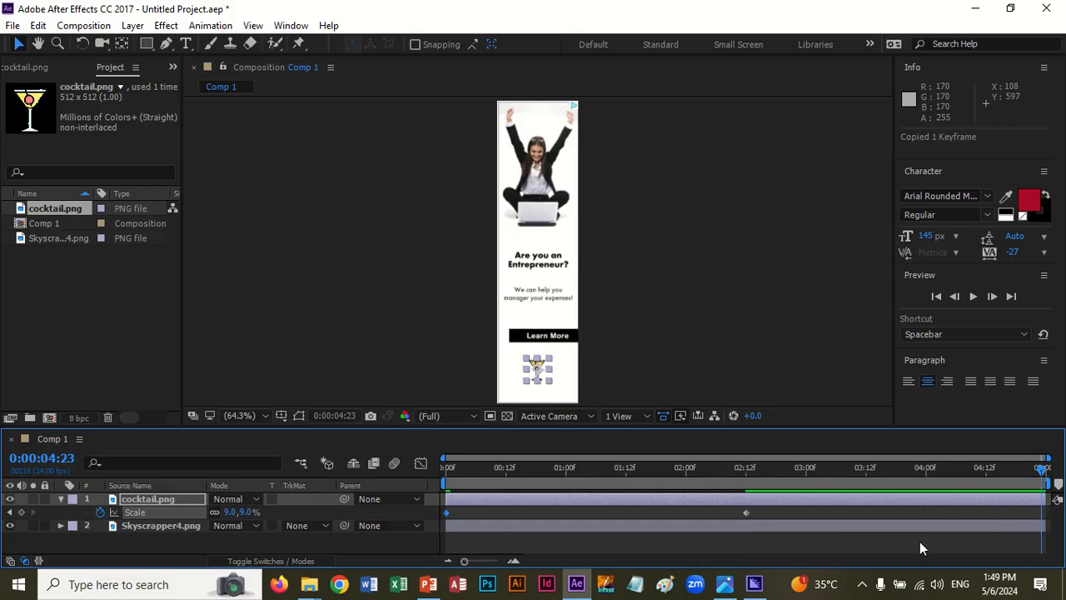
key("ctrl+v")
key("space")
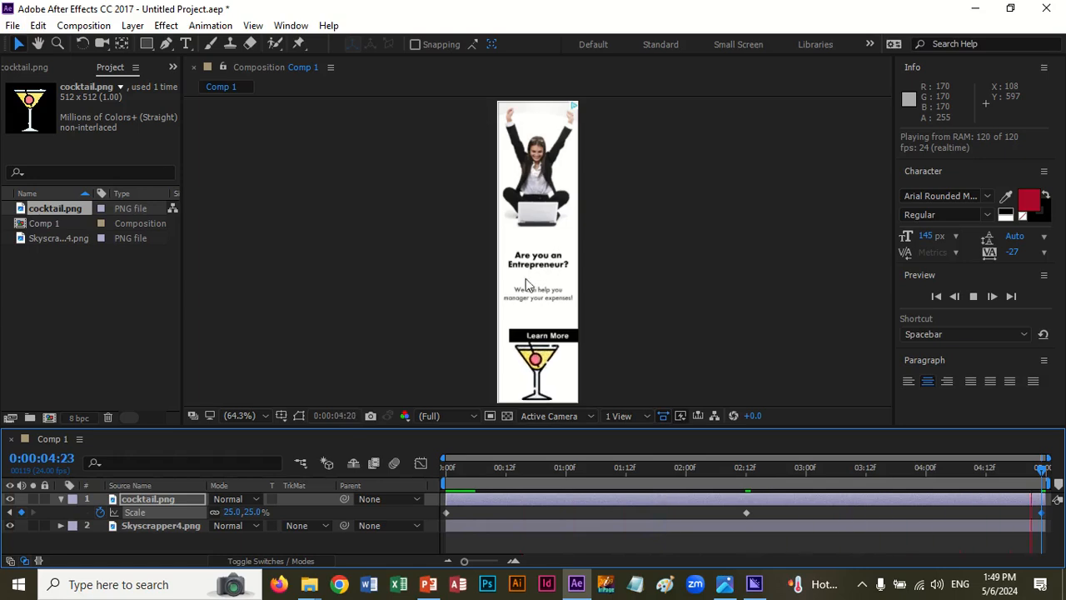
left_click(194, 87)
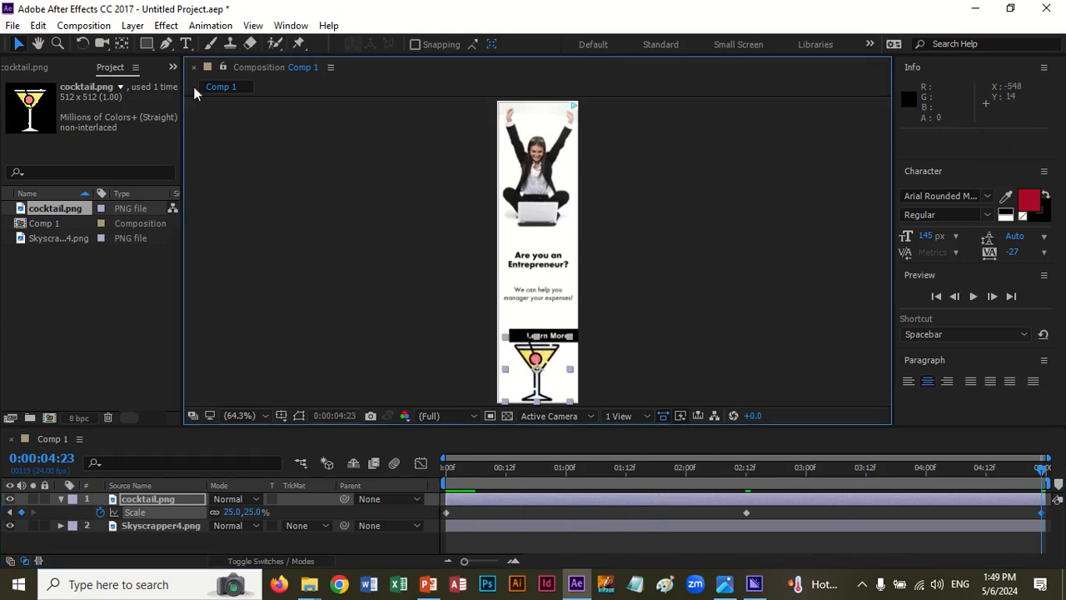
Step: Try drawing a rectangle over the "Are you an Entrepreneur?" heading with the cocktail layer selected, and undo it
left_click(145, 44)
left_click(187, 41)
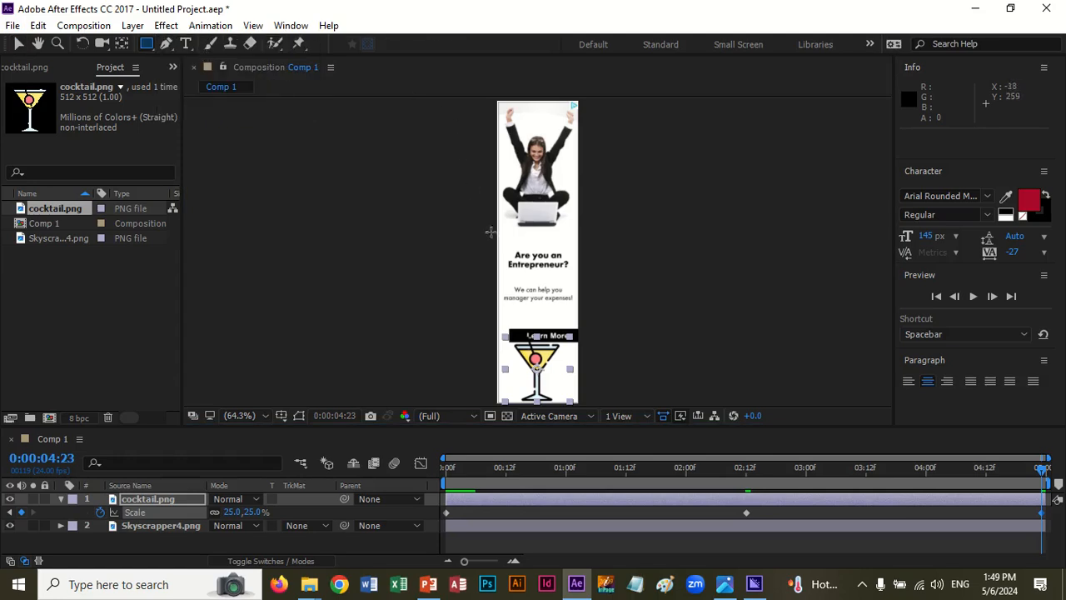
left_click_drag(496, 236, 578, 281)
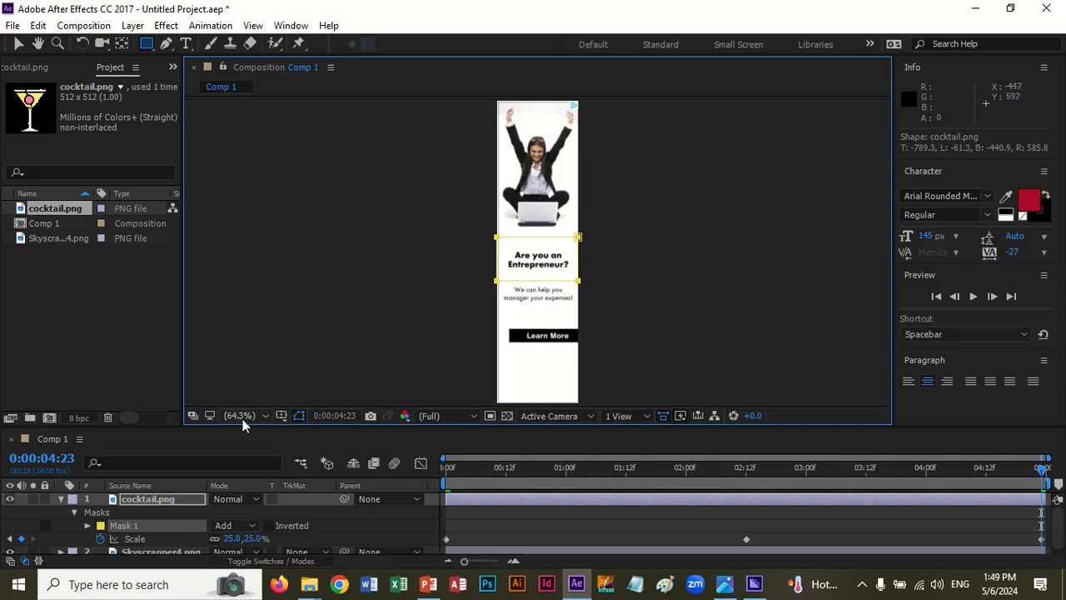
key("ctrl+z")
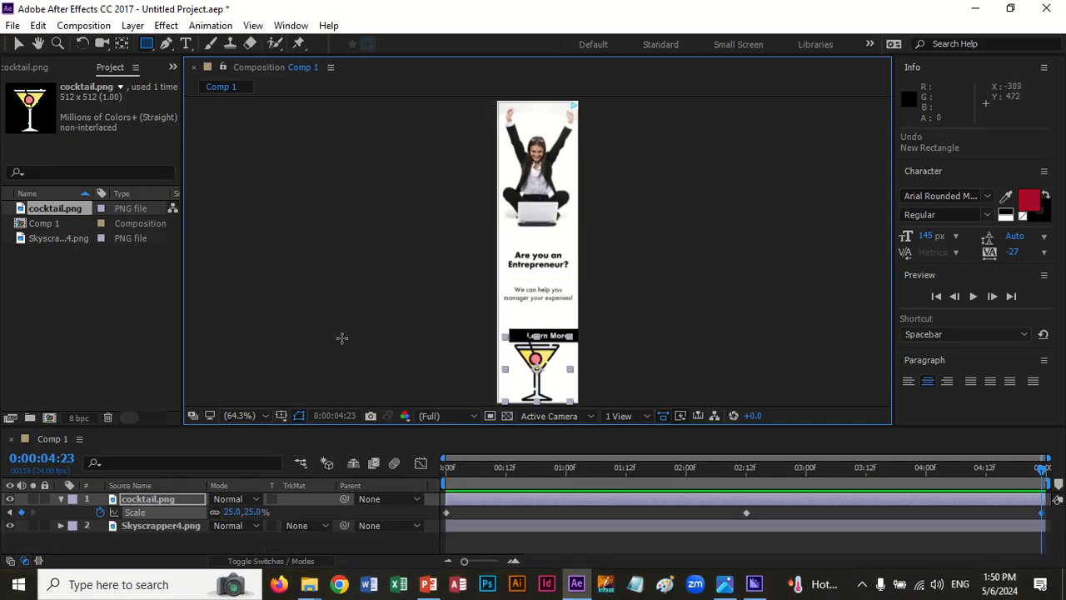
Step: With no layer selected, draw a white-filled rectangle about 163 x 72 px over the "Are you an Entrepreneur?" heading
left_click(19, 43)
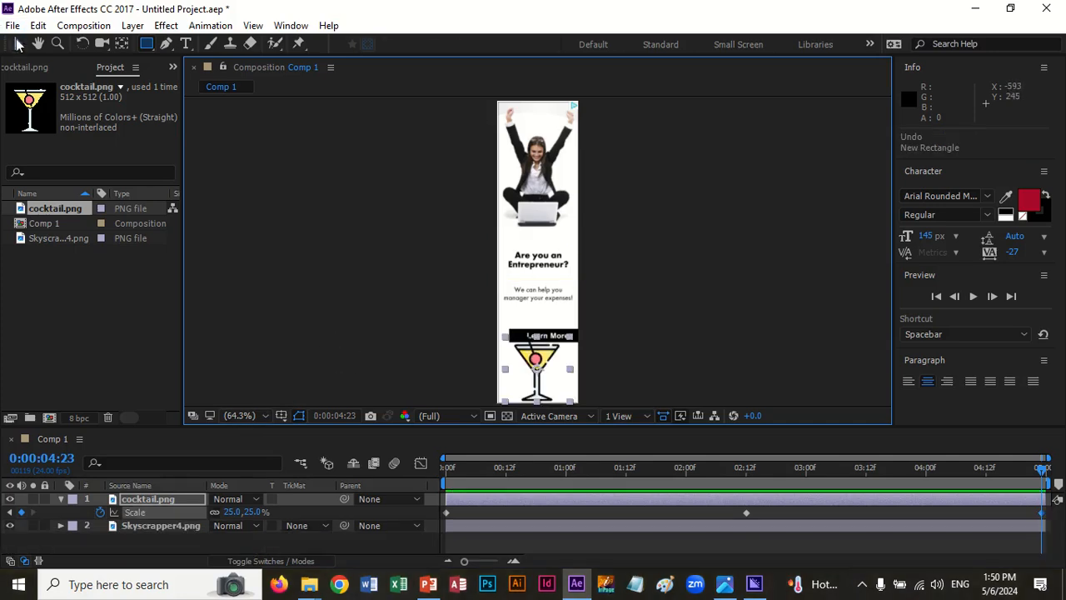
left_click(384, 208)
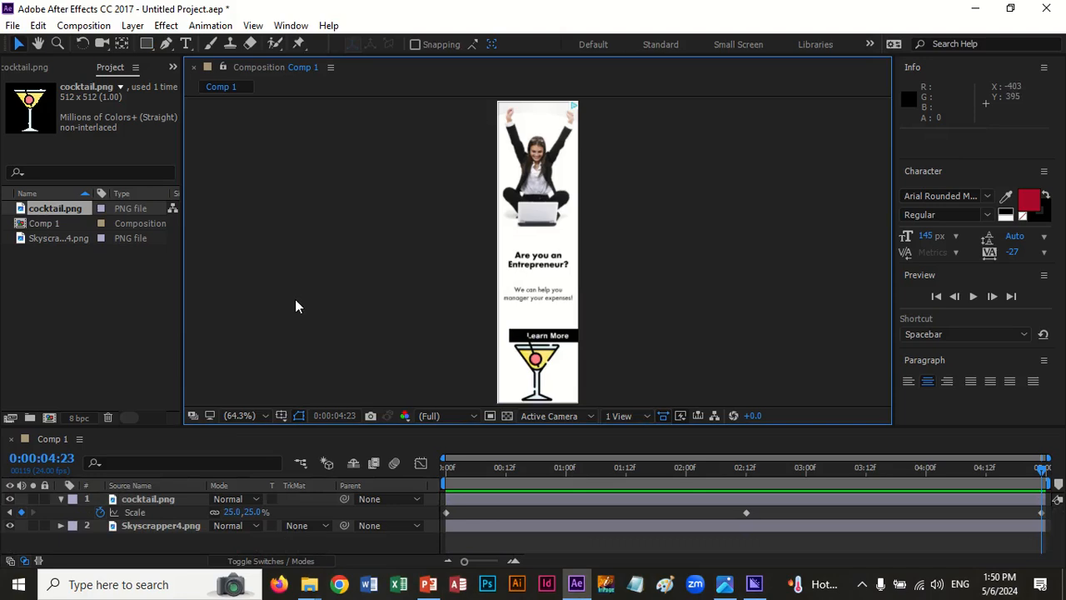
left_click(146, 44)
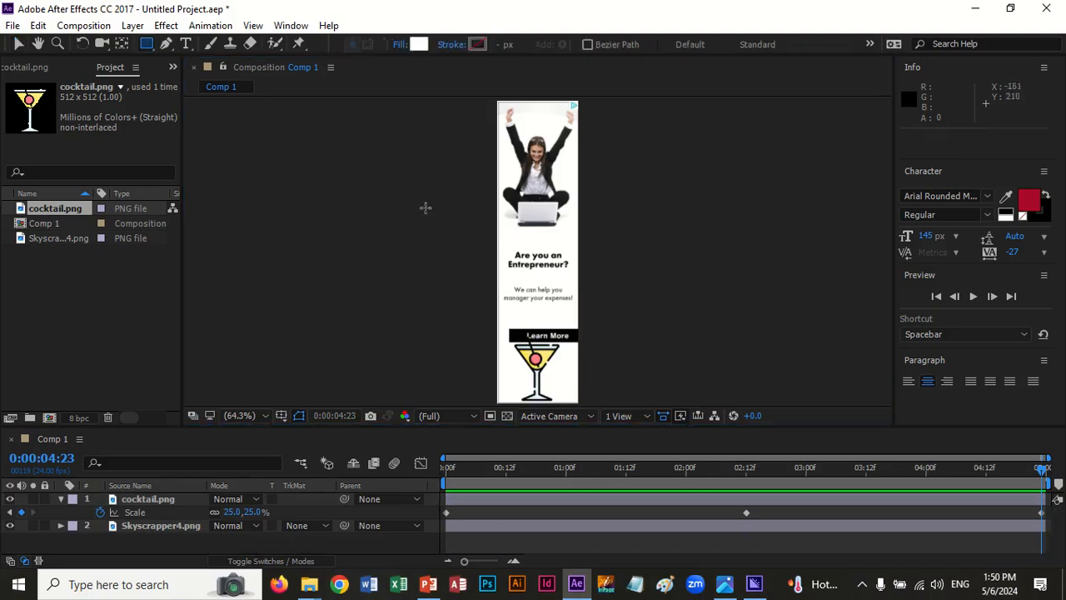
left_click_drag(497, 242, 580, 279)
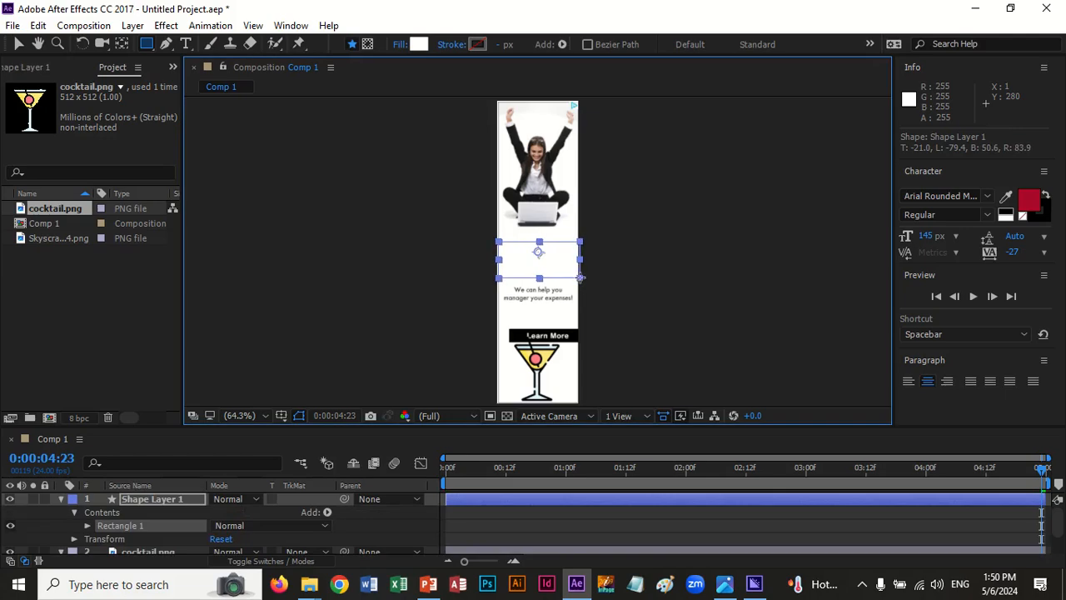
left_click(419, 44)
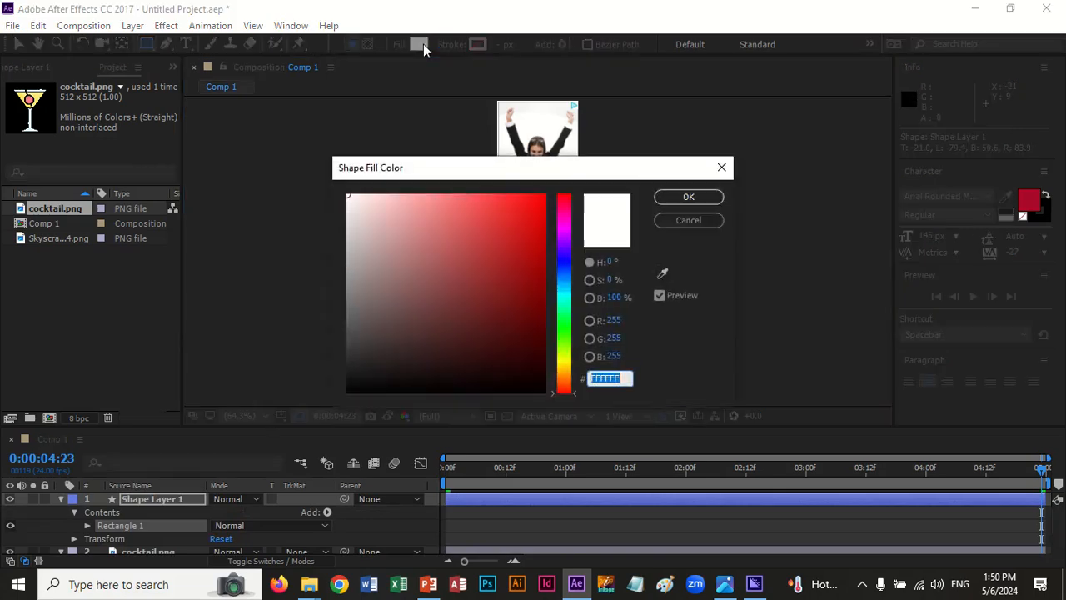
left_click(672, 196)
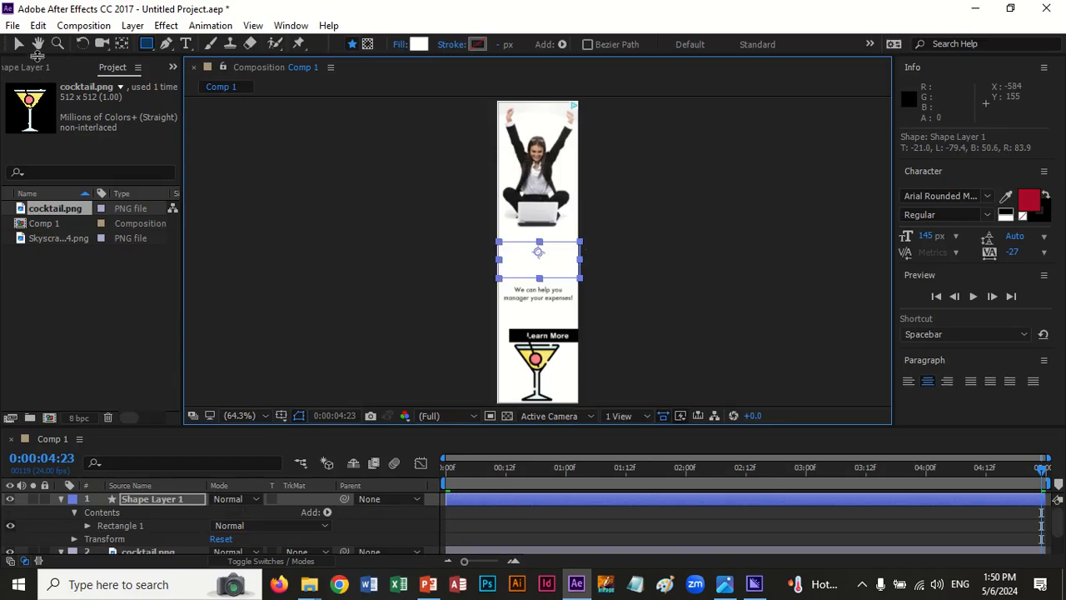
Step: Widen the white rectangle to about 107% and shift it so it spans the banner's full width over the heading
left_click(18, 43)
left_click(348, 215)
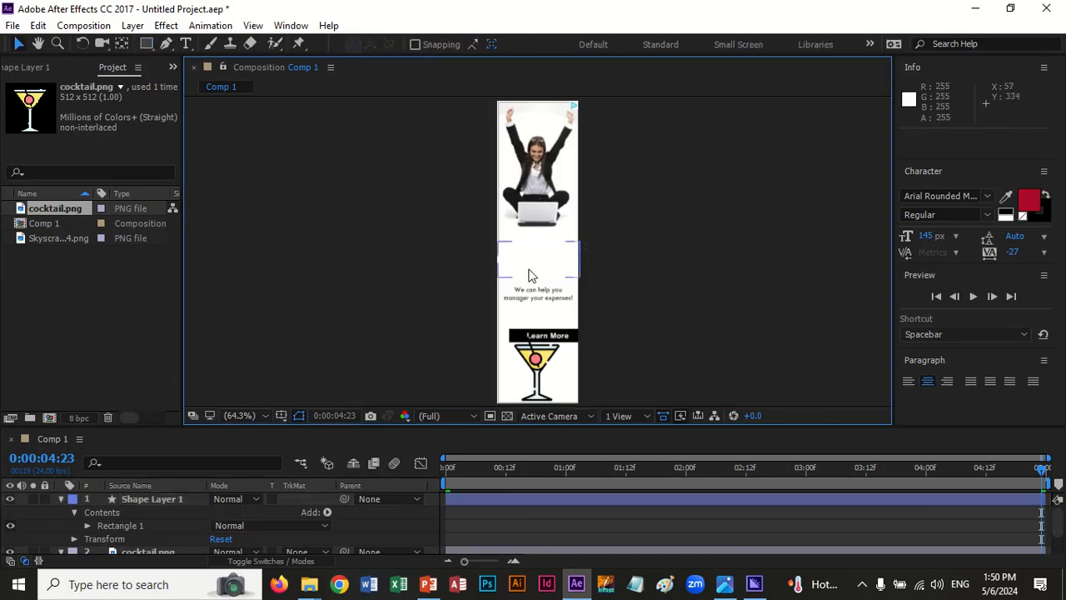
left_click(566, 262)
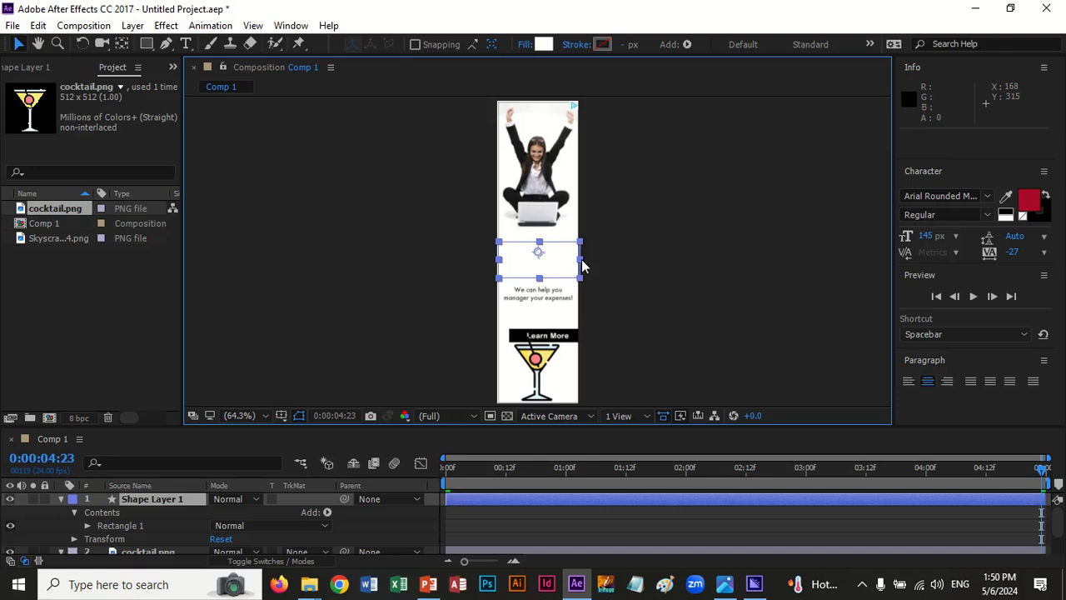
mouse_move(581, 265)
left_mouse_down()
mouse_move(555, 262)
mouse_move(580, 261)
left_mouse_up()
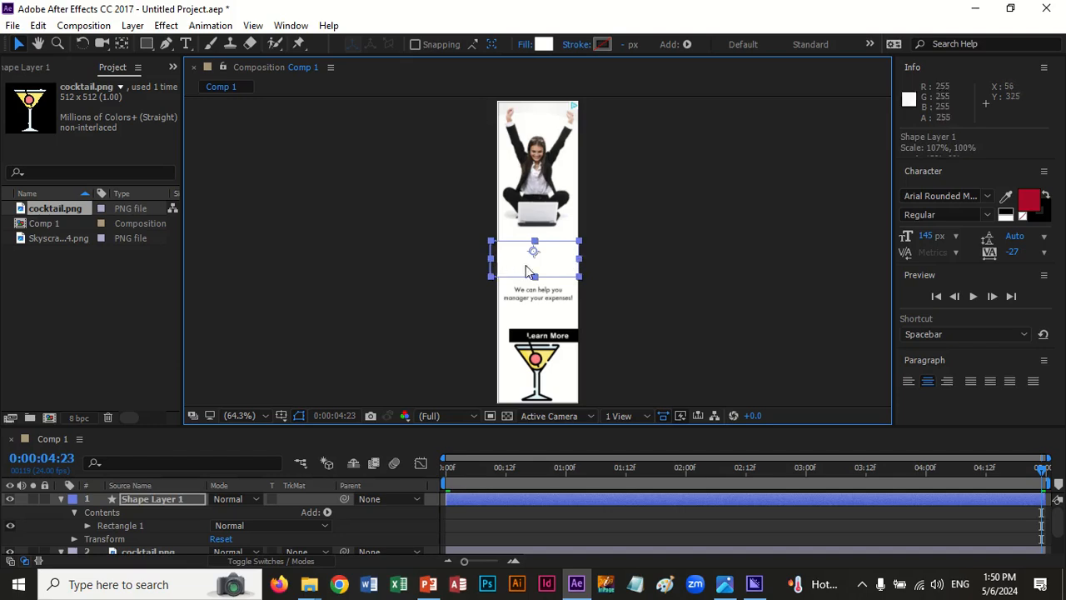
left_click(677, 284)
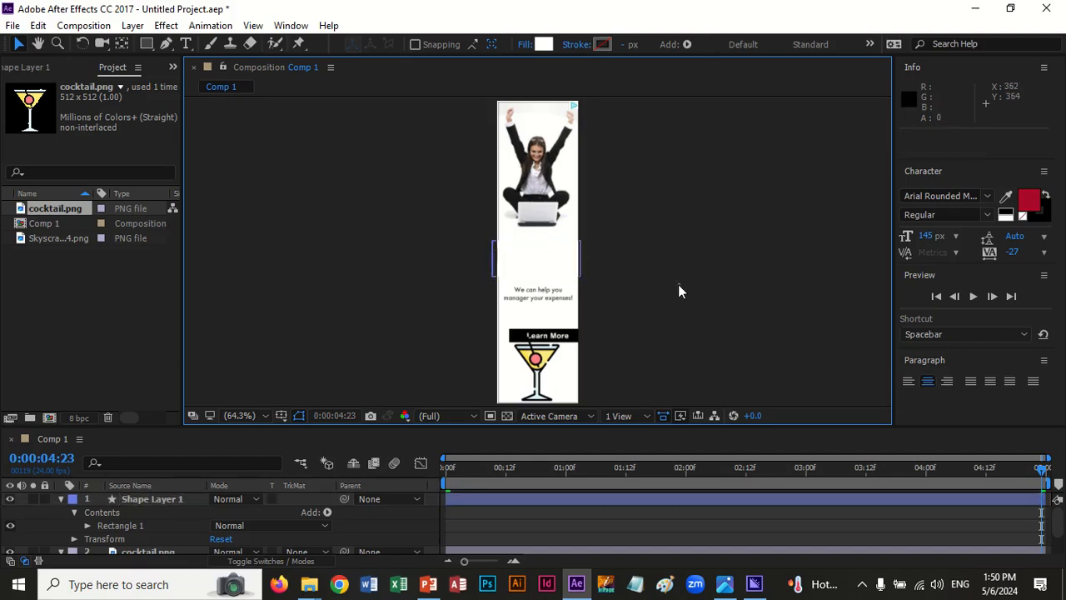
Step: Add the text "Yammy" over the white rectangle
left_click(186, 43)
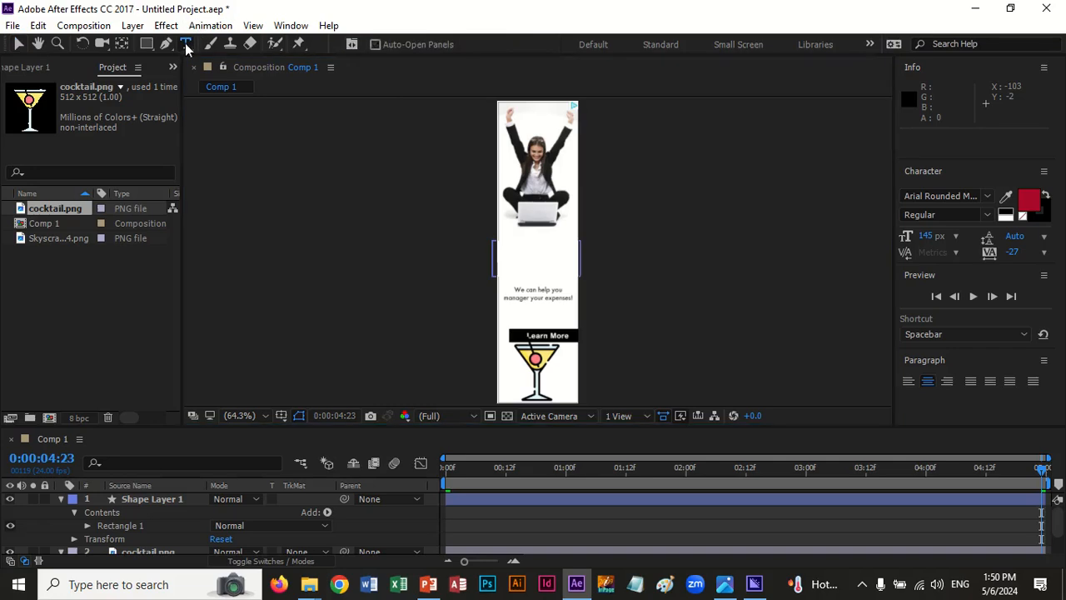
left_click(513, 263)
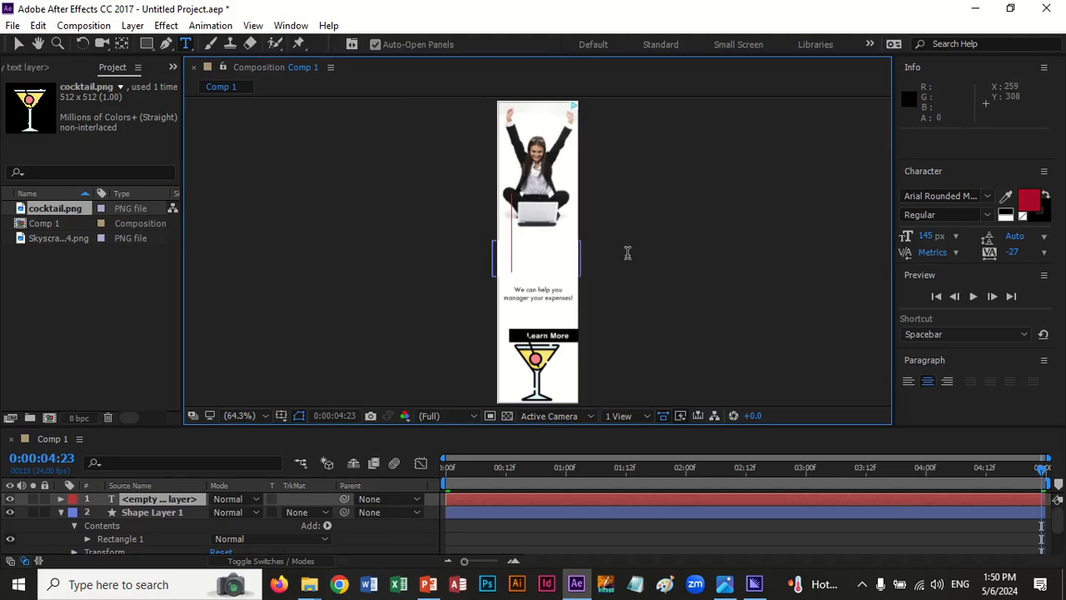
type("Y")
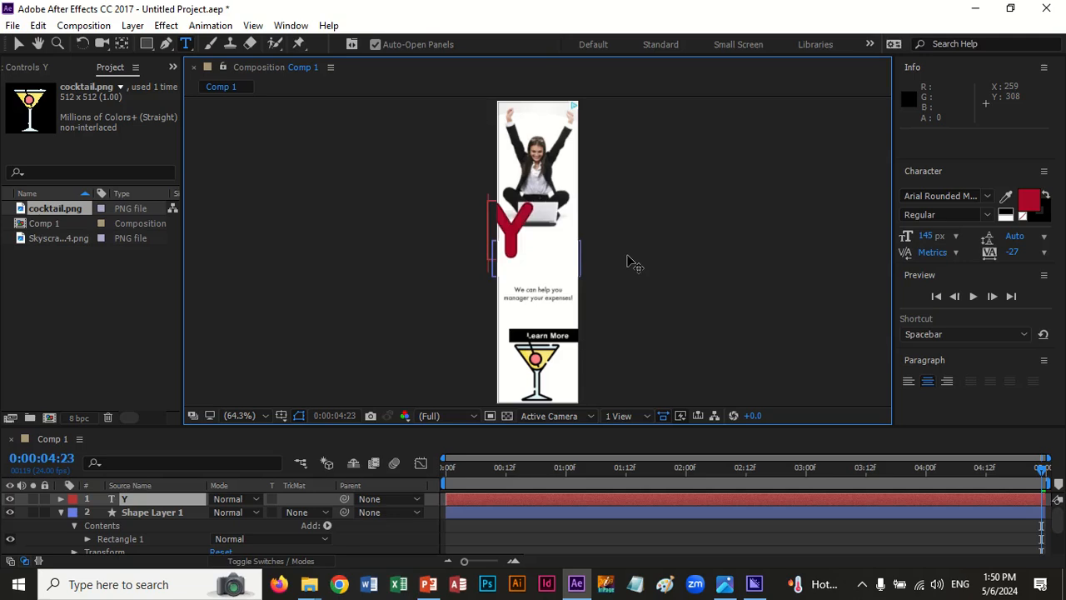
type("ammy")
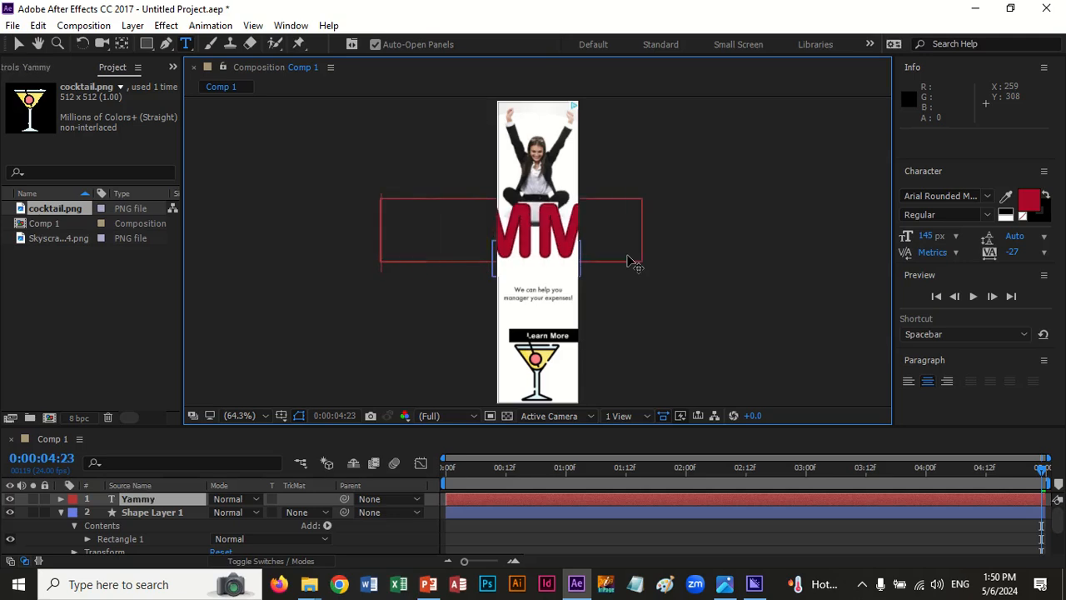
Step: Set the Yammy text size to 27 px and position it at about 79, 313, centered on the white rectangle
key("ctrl+a")
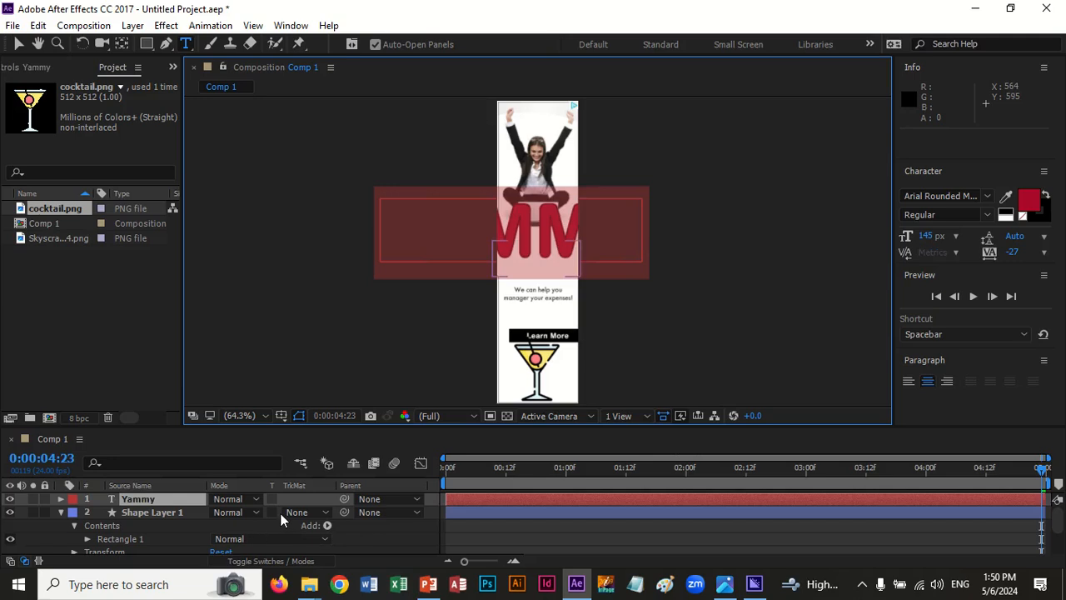
type("s")
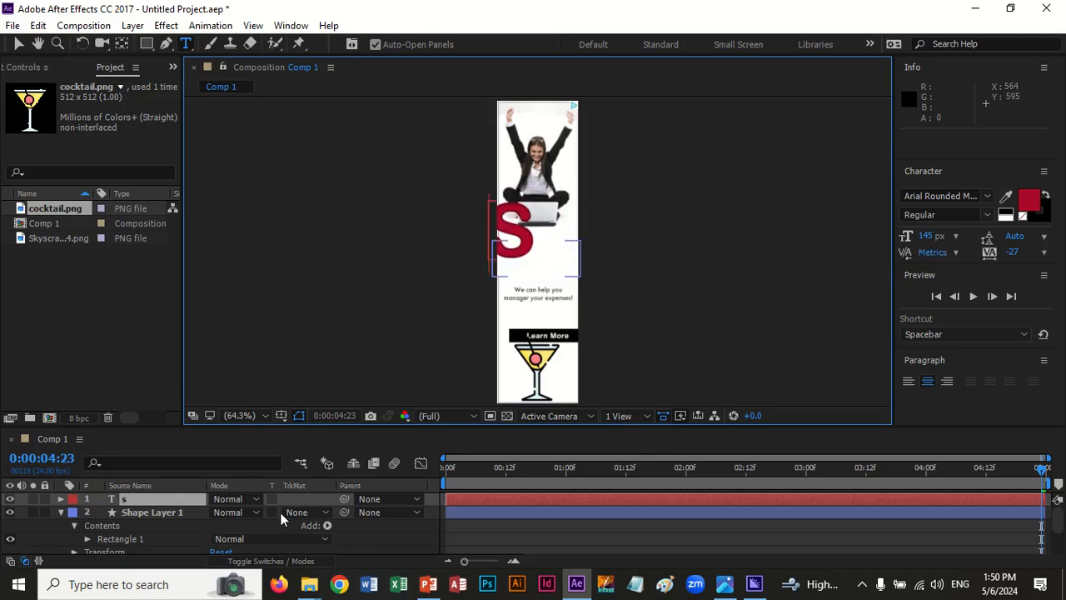
key("ctrl+z")
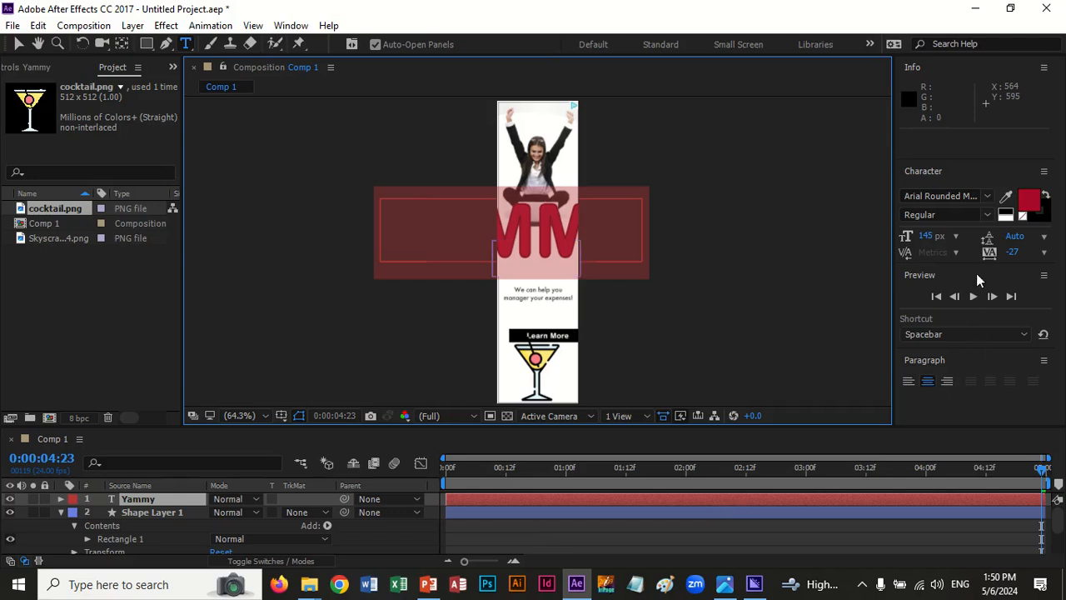
left_click_drag(933, 237, 850, 251)
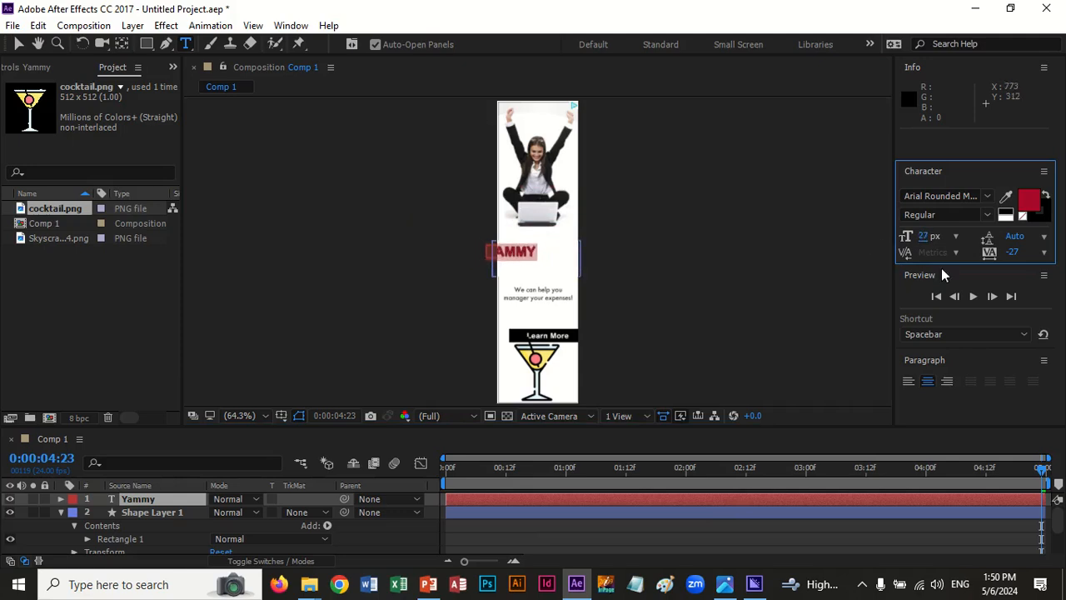
left_click(18, 44)
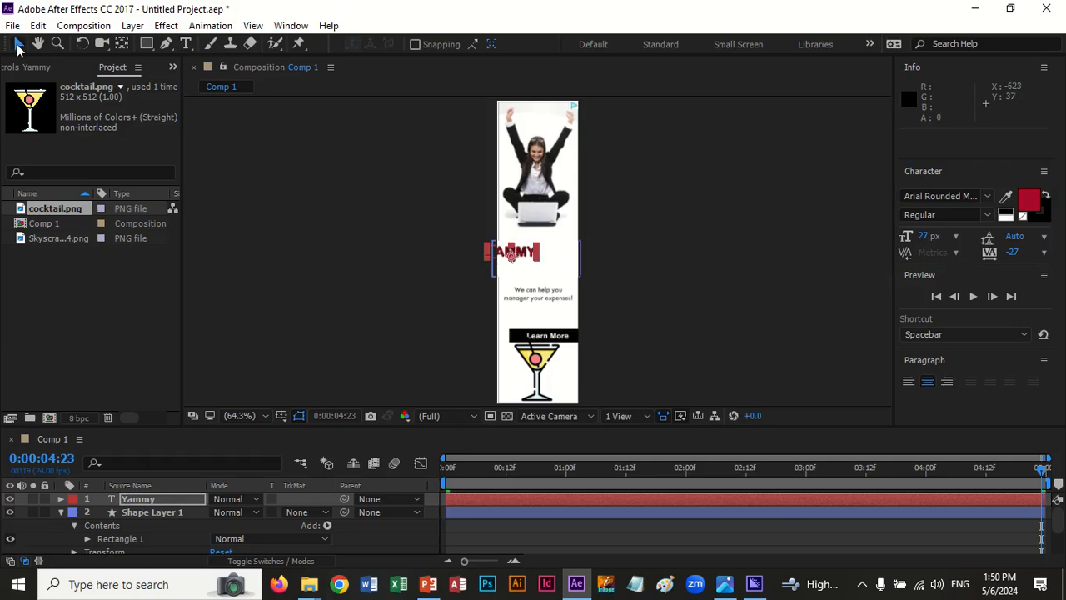
left_click_drag(509, 254, 555, 254)
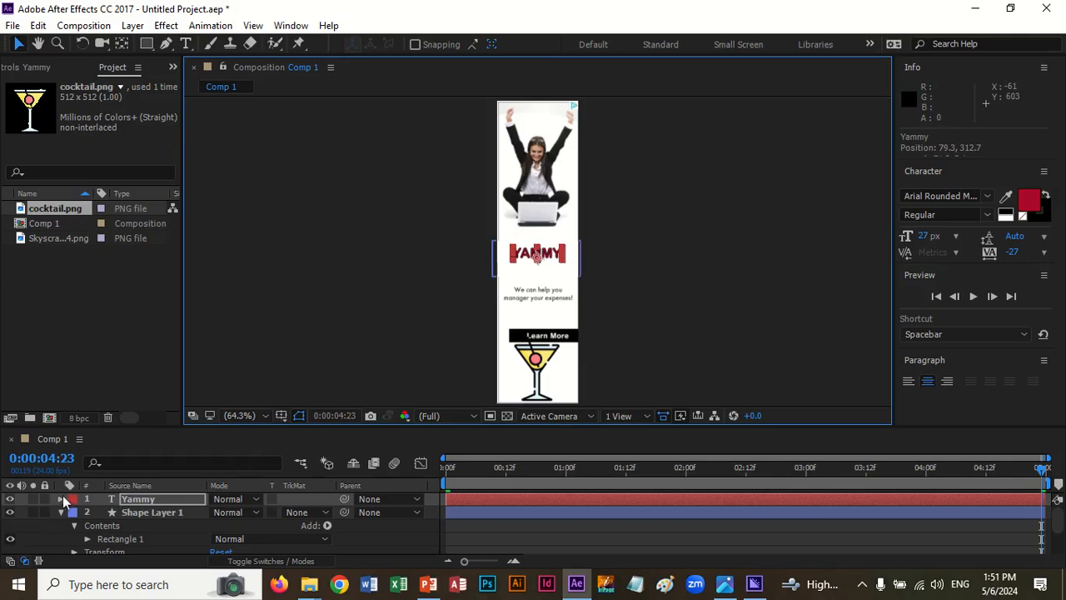
Step: Collapse the shape layer's properties and add a 0° Rotation keyframe to the Yammy layer at 0:00:00:00
left_click(73, 524)
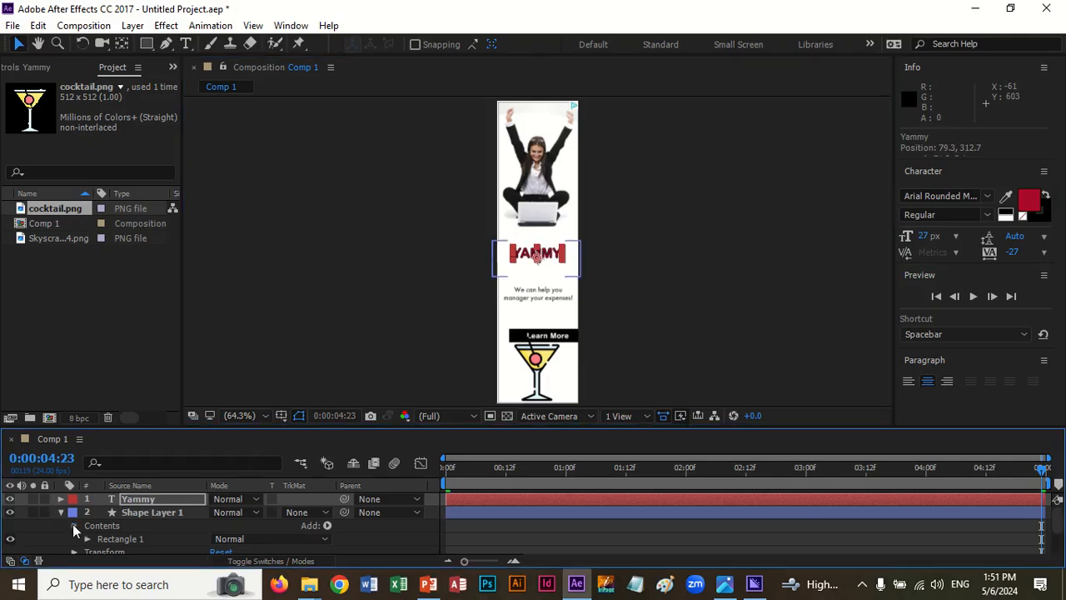
left_click(60, 512)
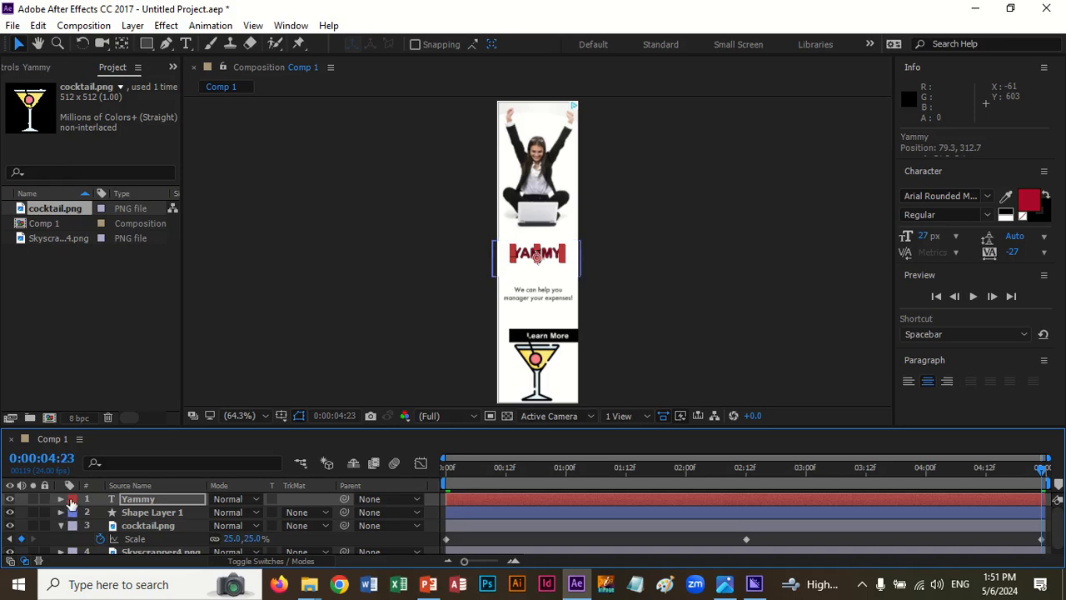
key("r")
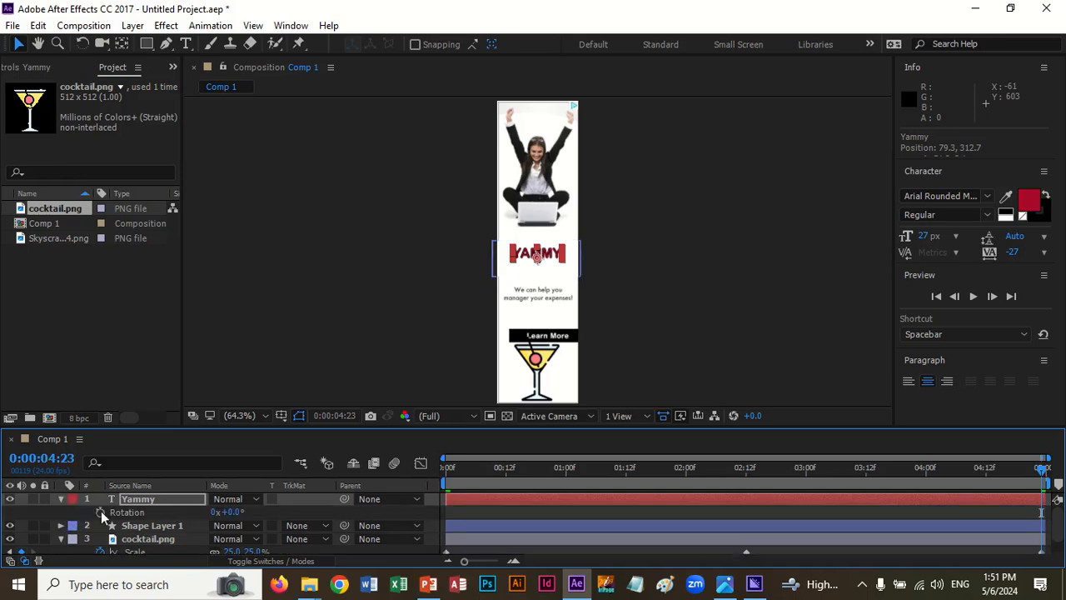
left_click(101, 511)
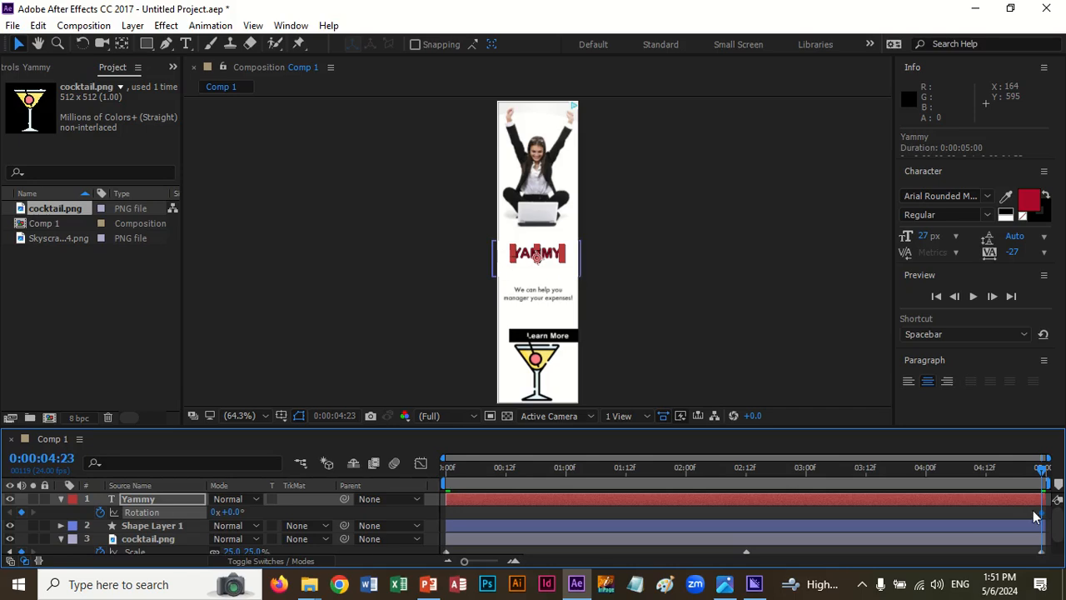
key("ctrl+z")
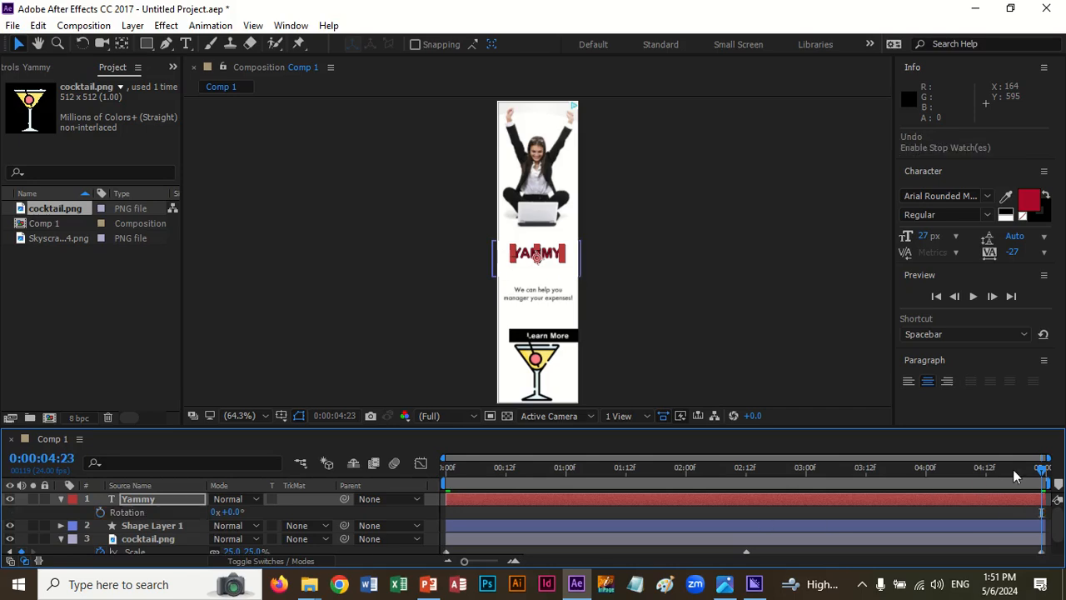
left_click_drag(1043, 473, 441, 500)
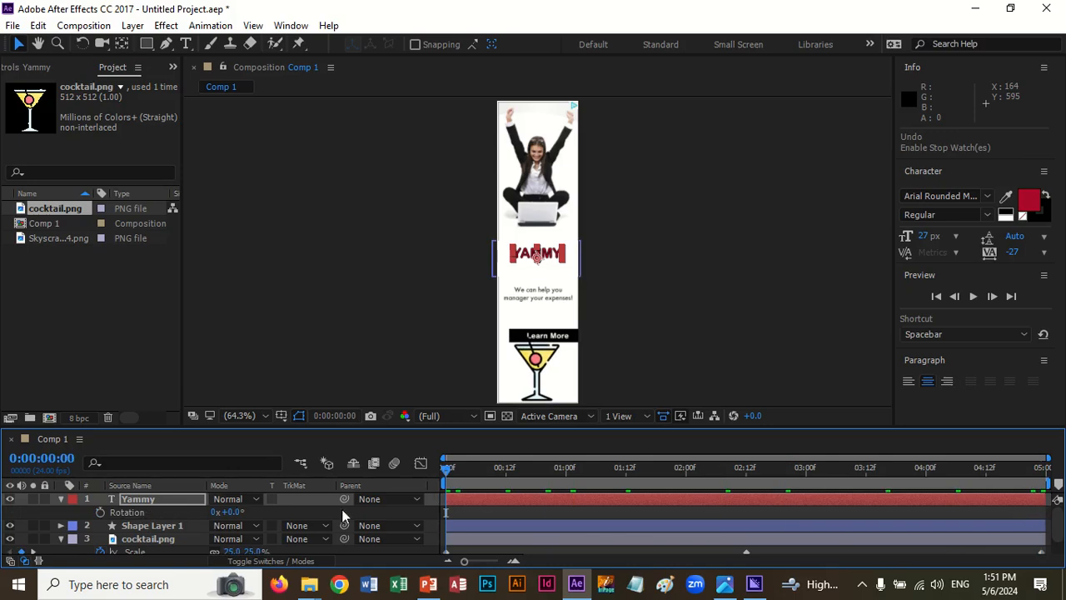
left_click(100, 511)
Step: Add a Rotation keyframe of one full revolution to the Yammy layer at 0:00:04:23 and preview the animation
left_click_drag(448, 469, 1049, 526)
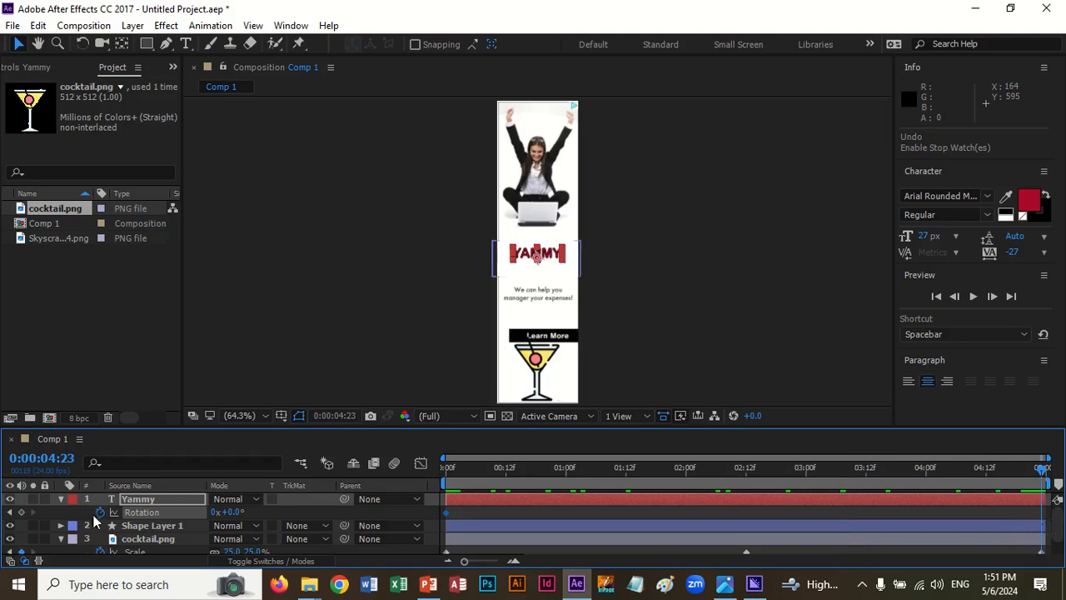
left_click(215, 512)
key("Return")
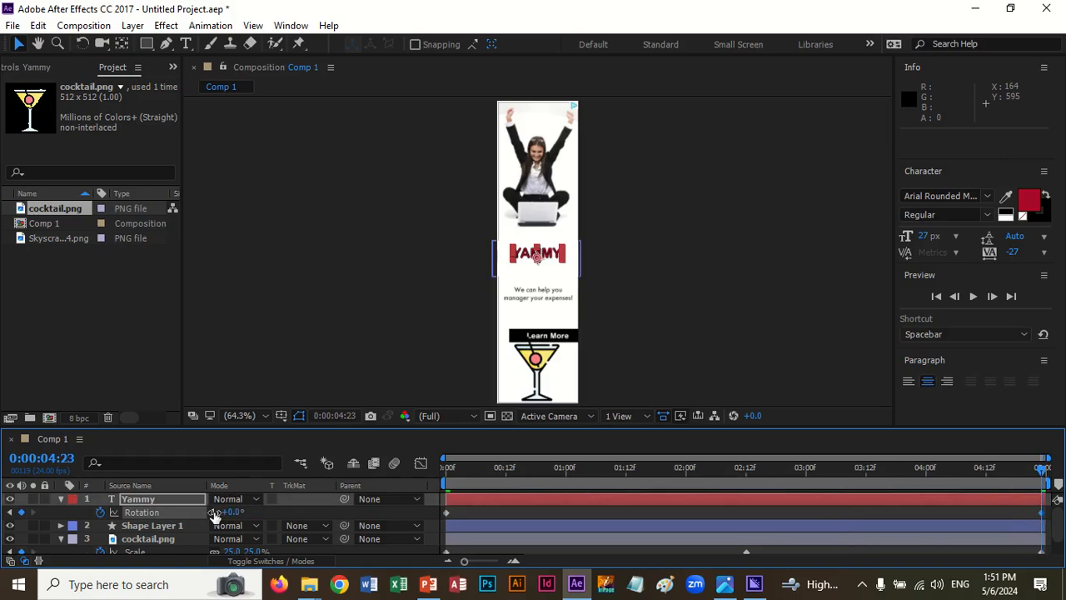
key("space")
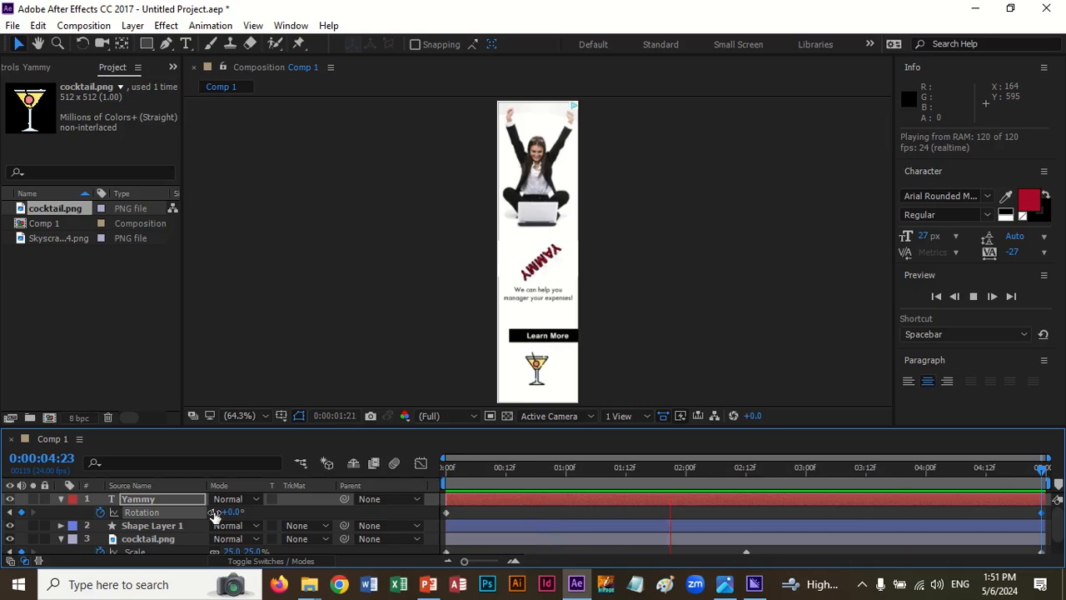
key("space")
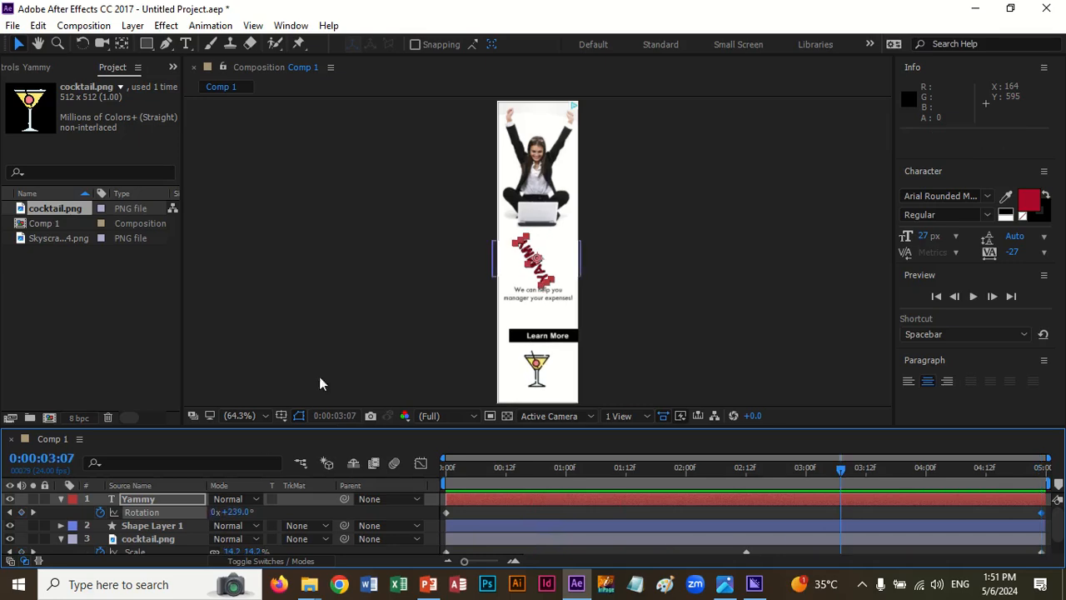
Step: Send Comp 1 to the Adobe Media Encoder queue and remove the finished AP1.mp4 item from the queue
left_click(84, 26)
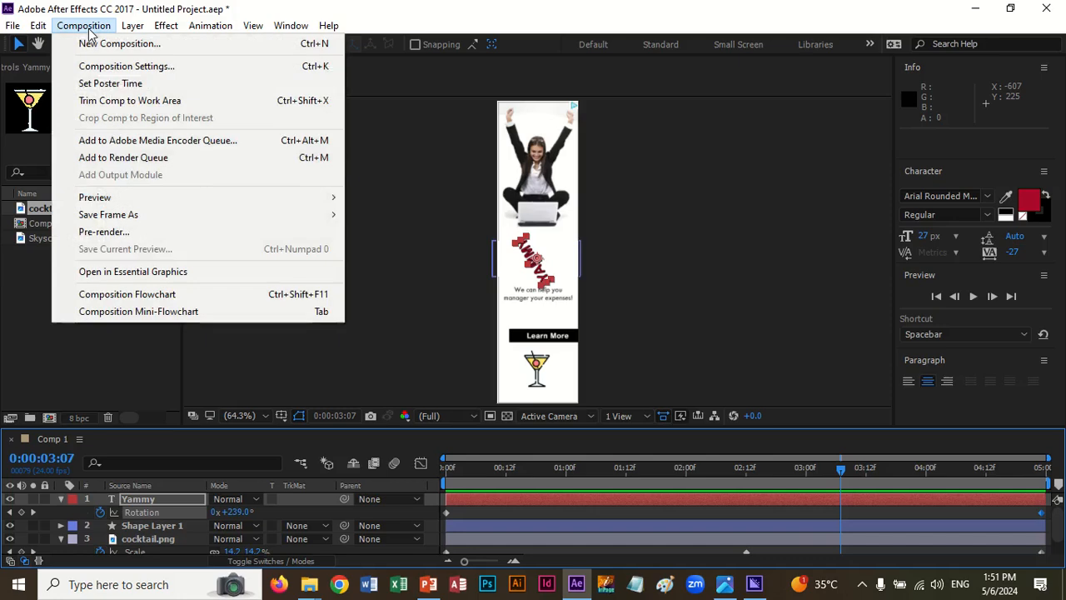
left_click(214, 141)
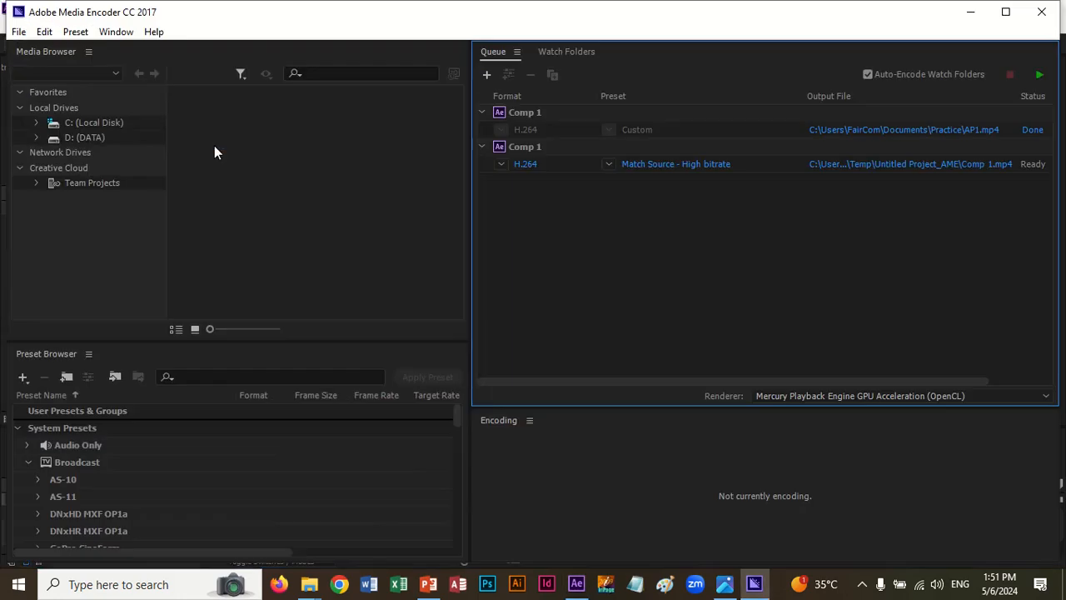
left_click(569, 133)
key("Delete")
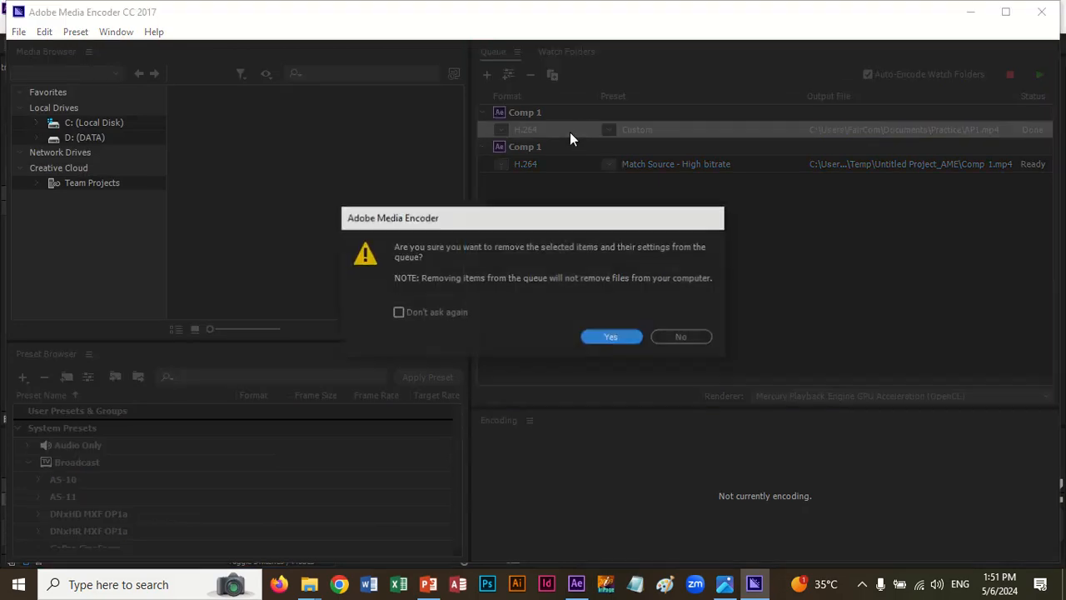
left_click(605, 341)
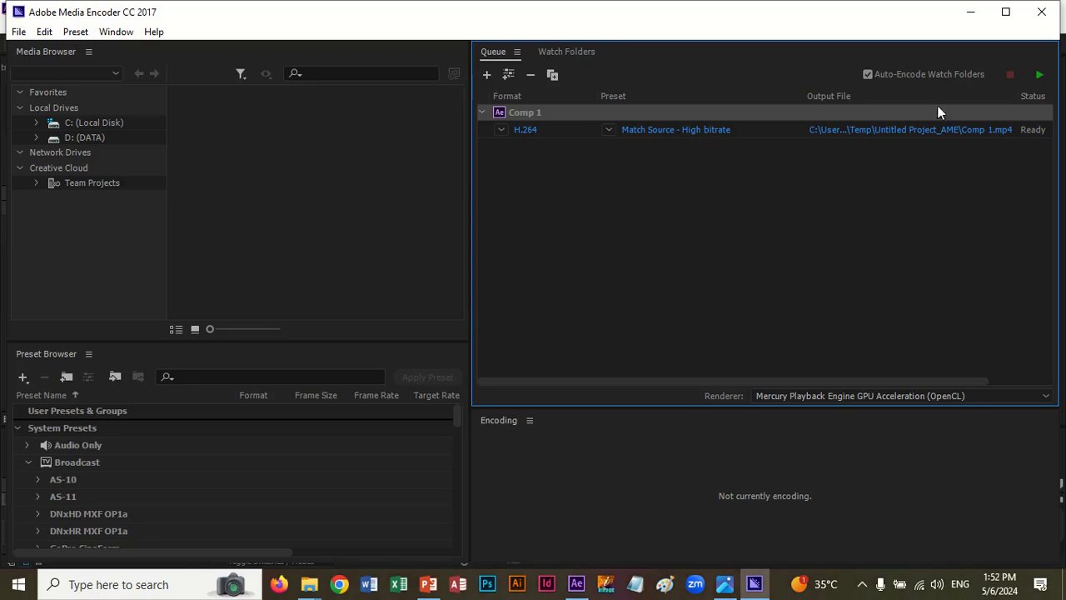
Step: Set the Comp 1 output file to AP2.mp4 in the Documents\Practice folder
left_click(925, 129)
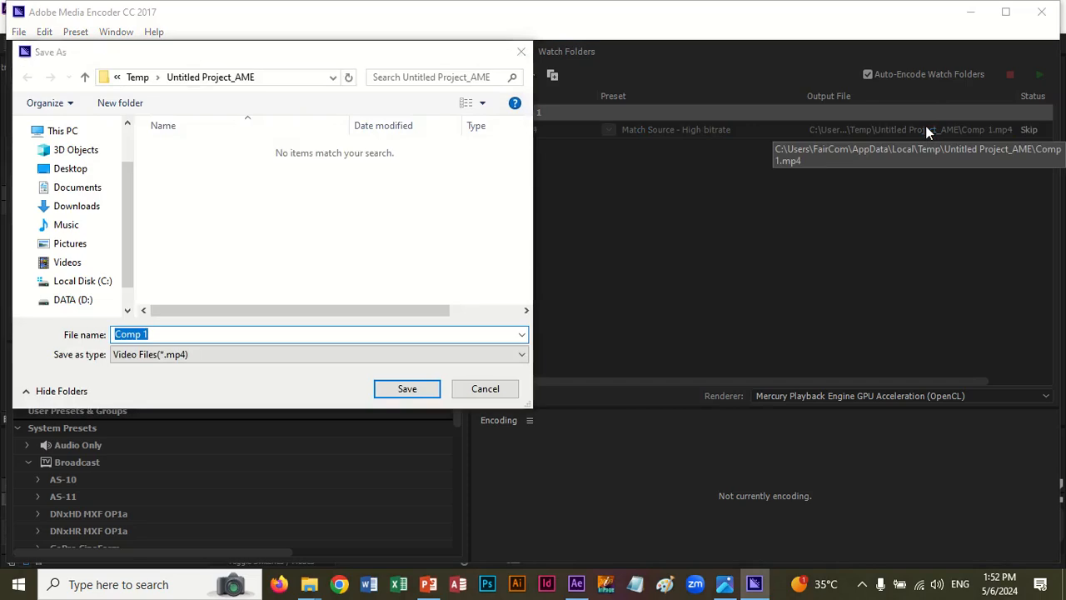
left_click(52, 188)
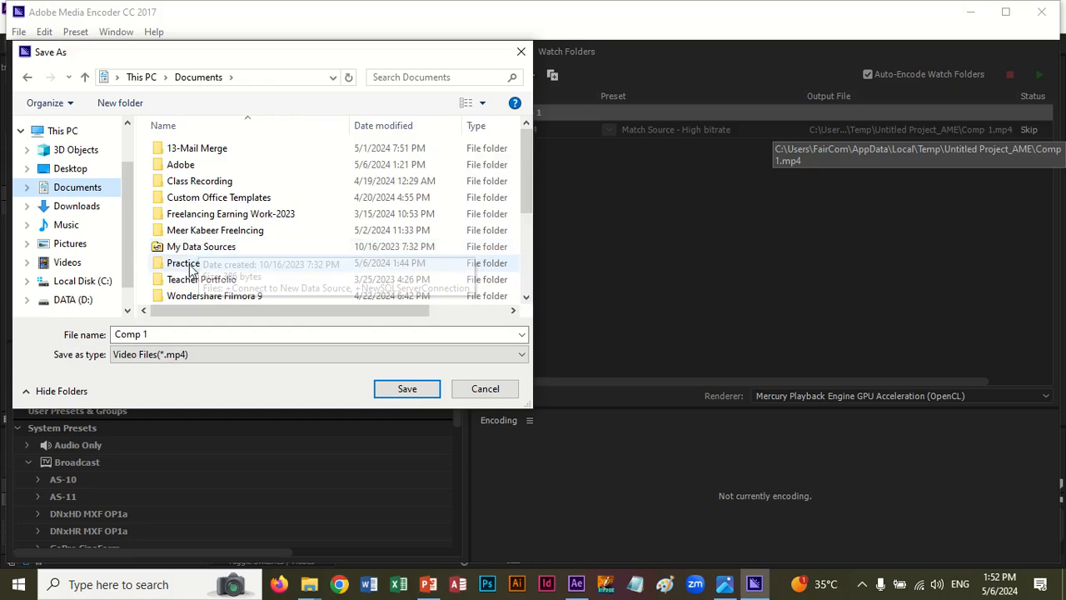
left_click(187, 263)
double_click(190, 264)
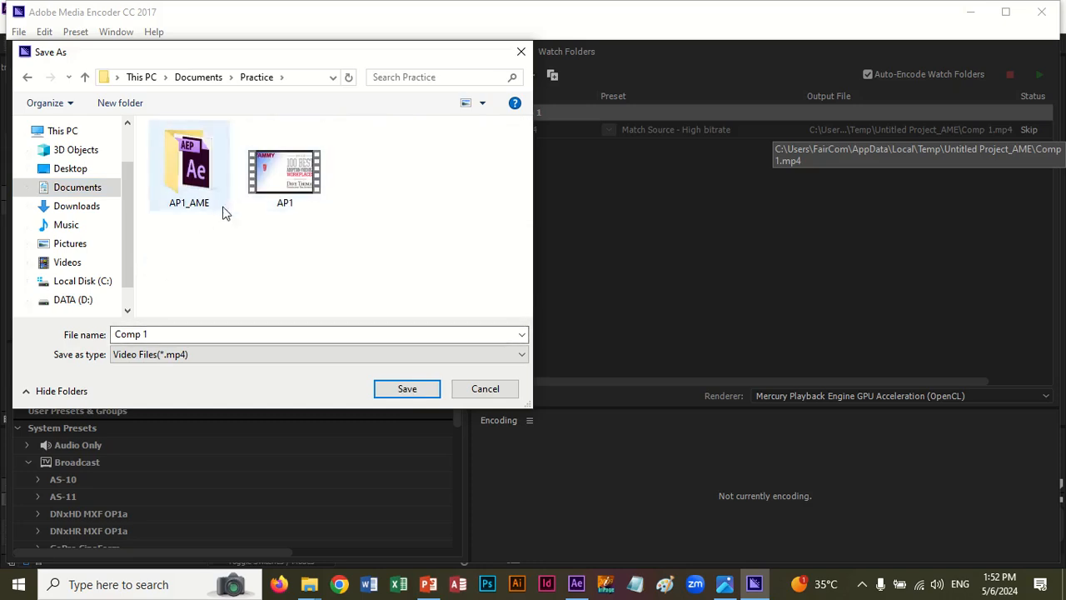
left_click(248, 208)
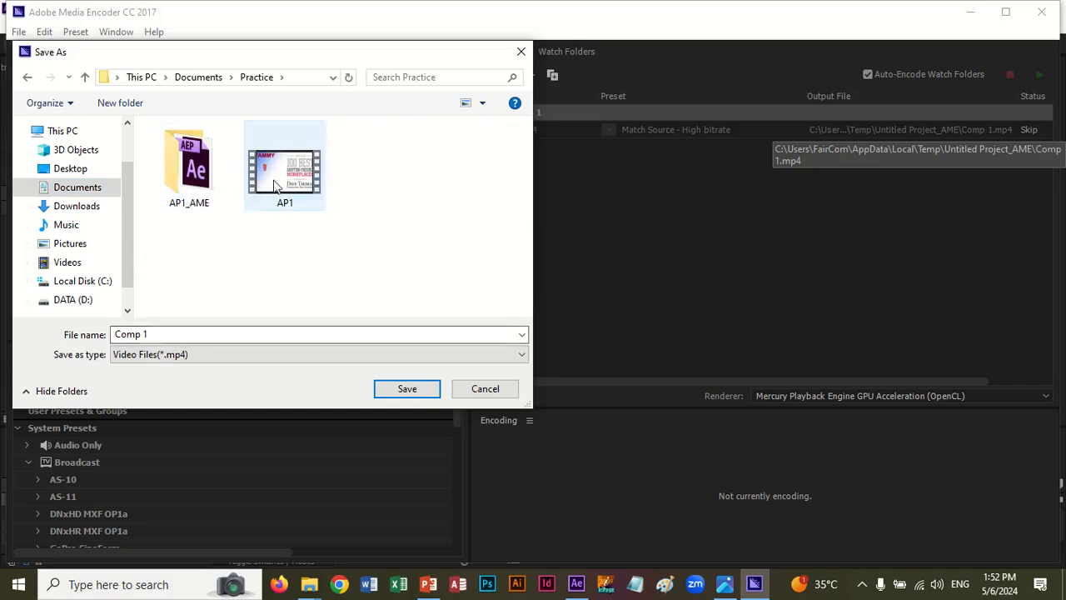
double_click(125, 334)
left_click(129, 334)
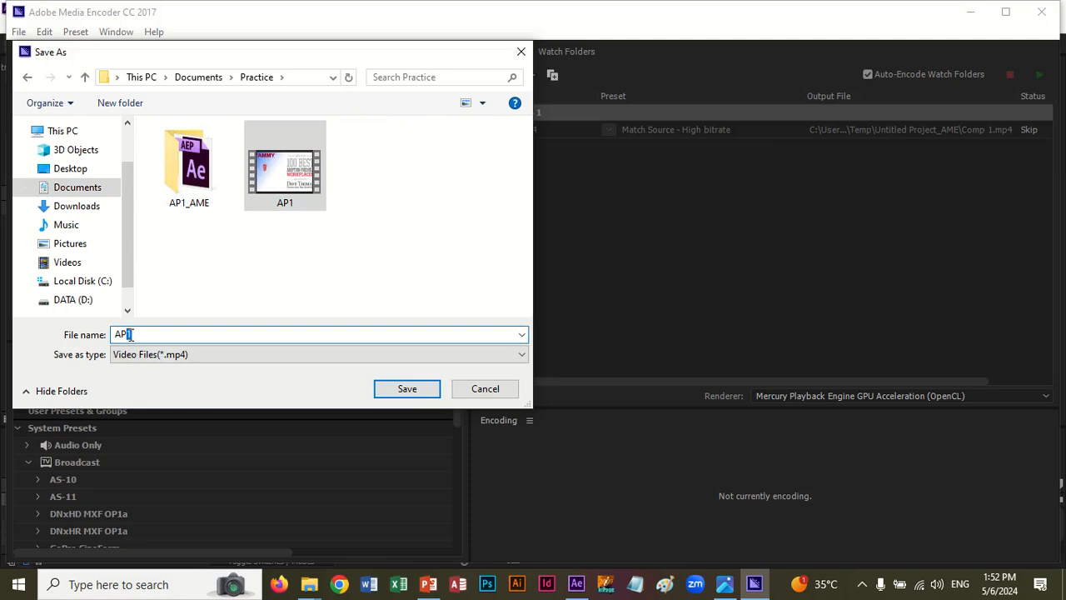
key("BackSpace")
type("2")
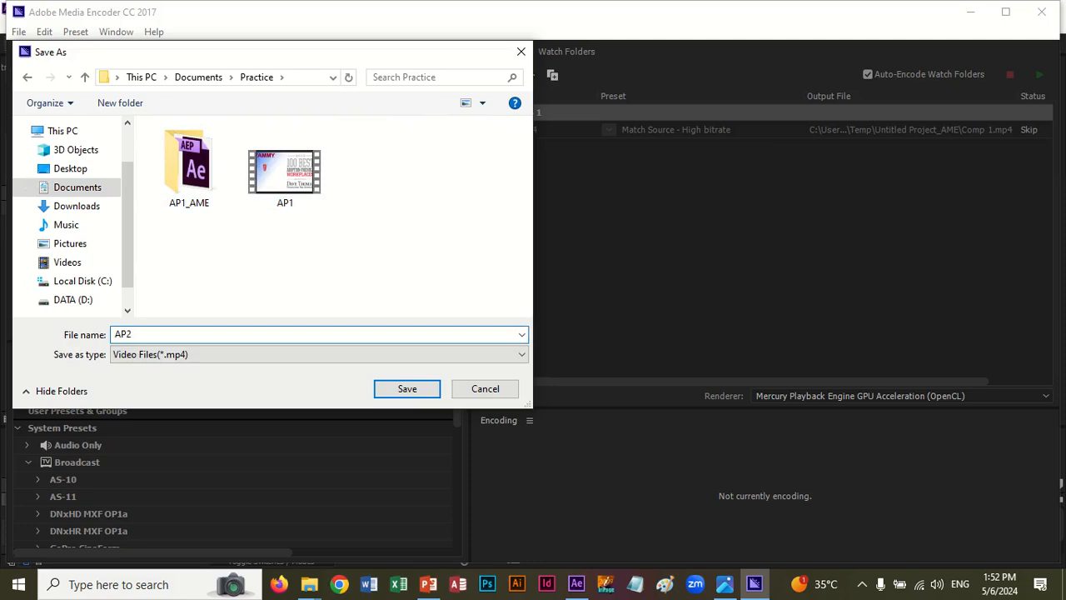
left_click(404, 391)
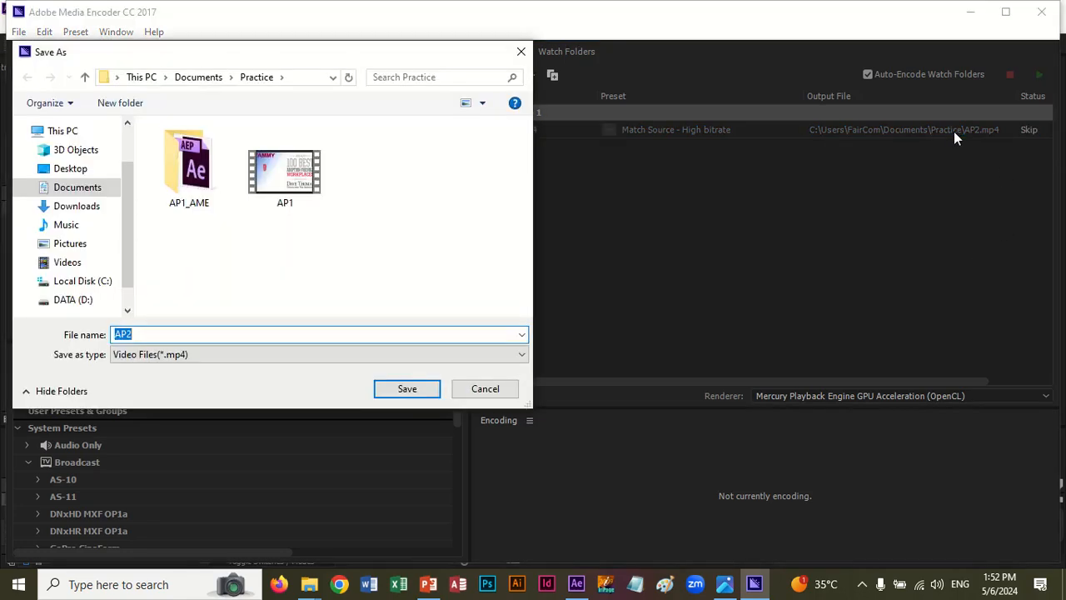
left_click(498, 390)
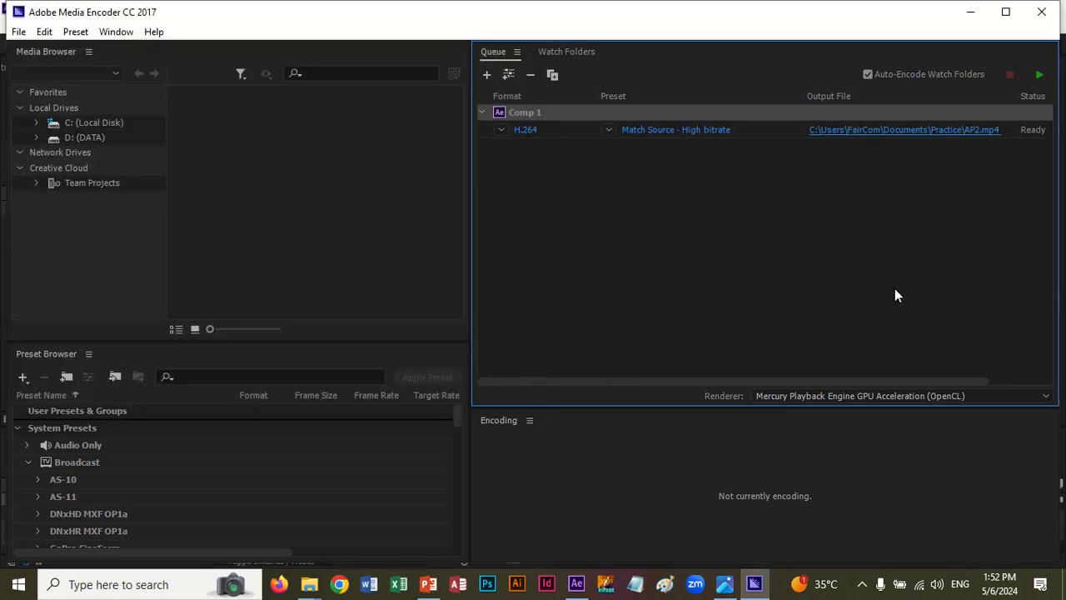
Step: Review the H.264 Match Source - High bitrate export settings, accept them and encode the queued Comp 1
left_click(674, 130)
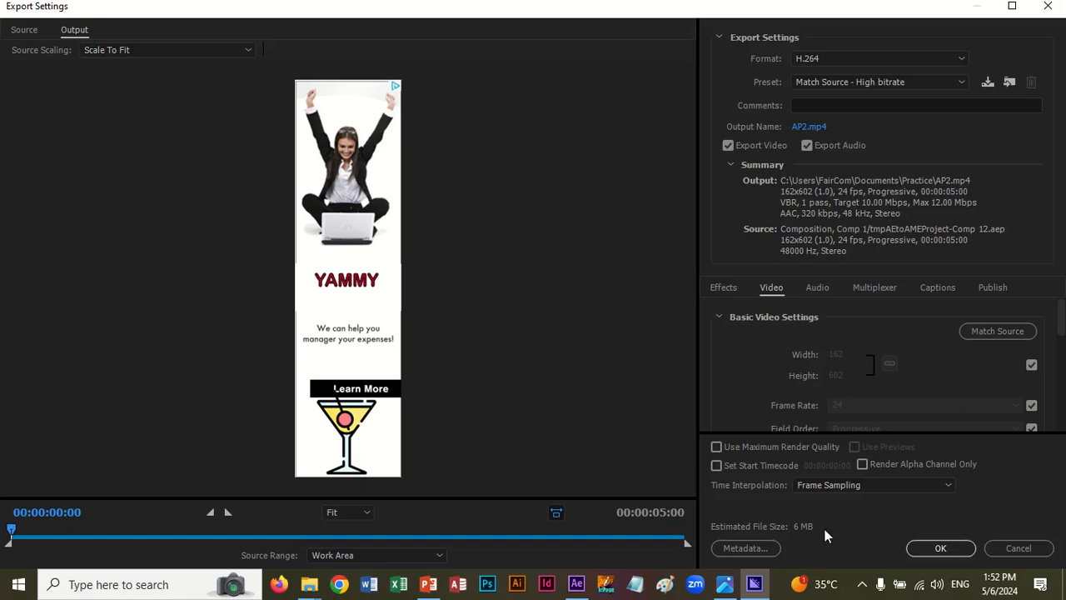
left_click(941, 548)
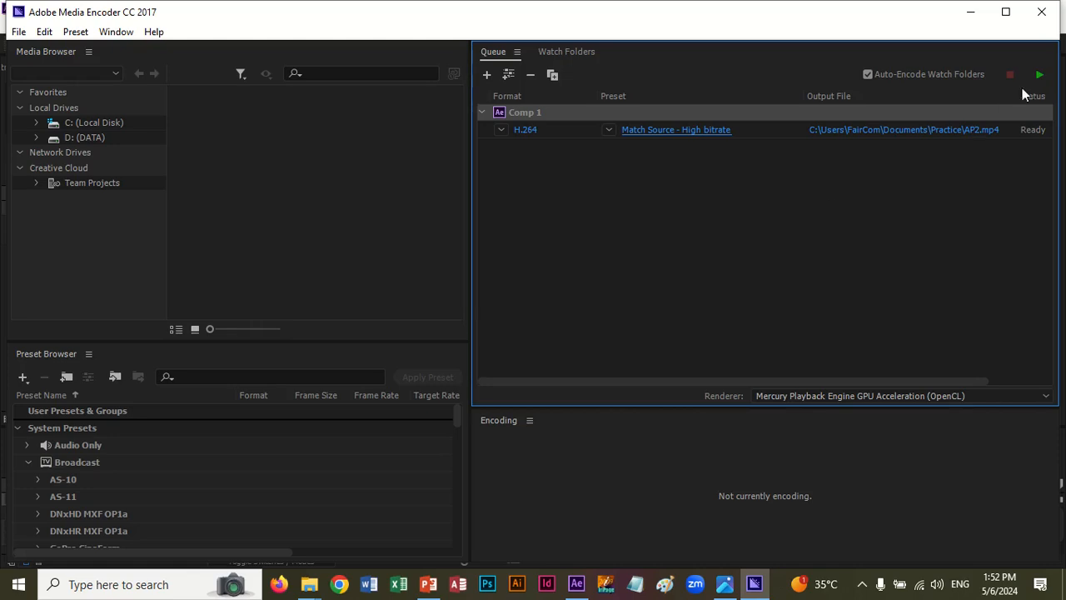
left_click(1040, 75)
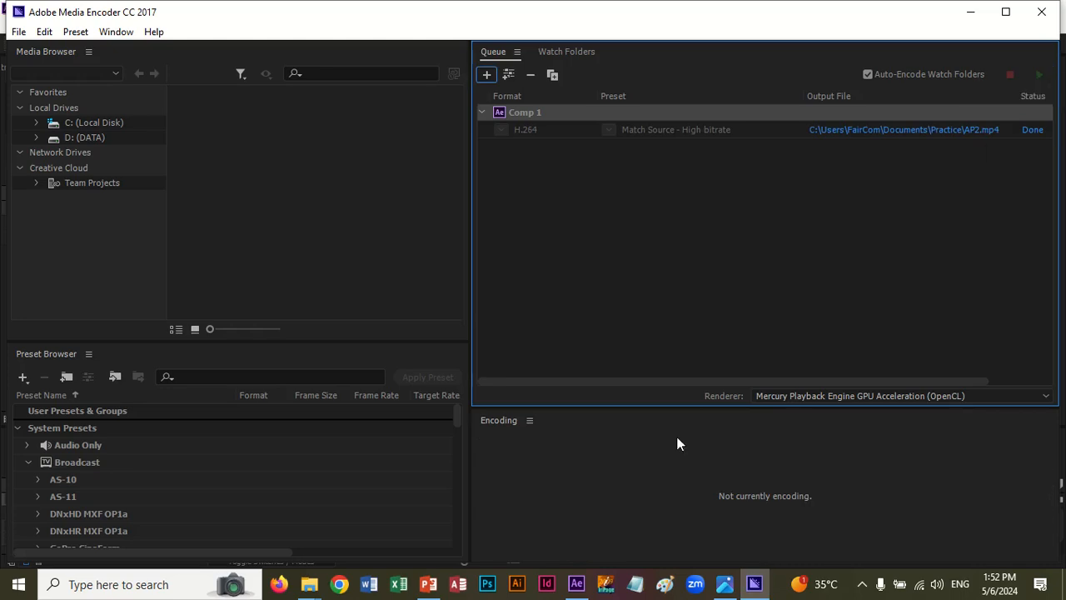
Step: Switch to File Explorer's Practice folder, look inside the AP1_AME subfolder and play the exported AP2 video
mouse_move(296, 574)
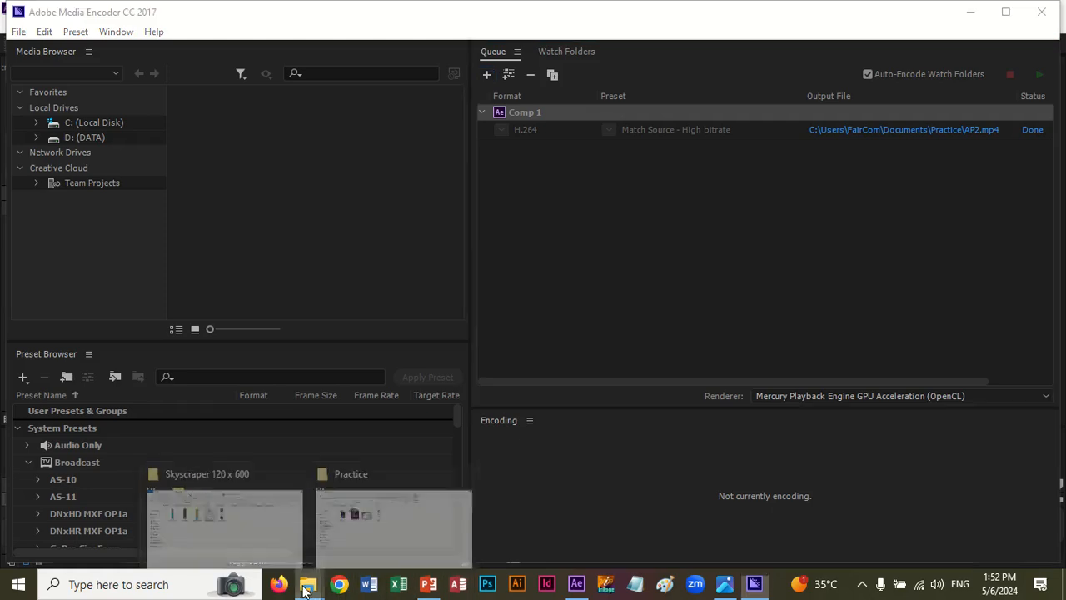
left_click(348, 537)
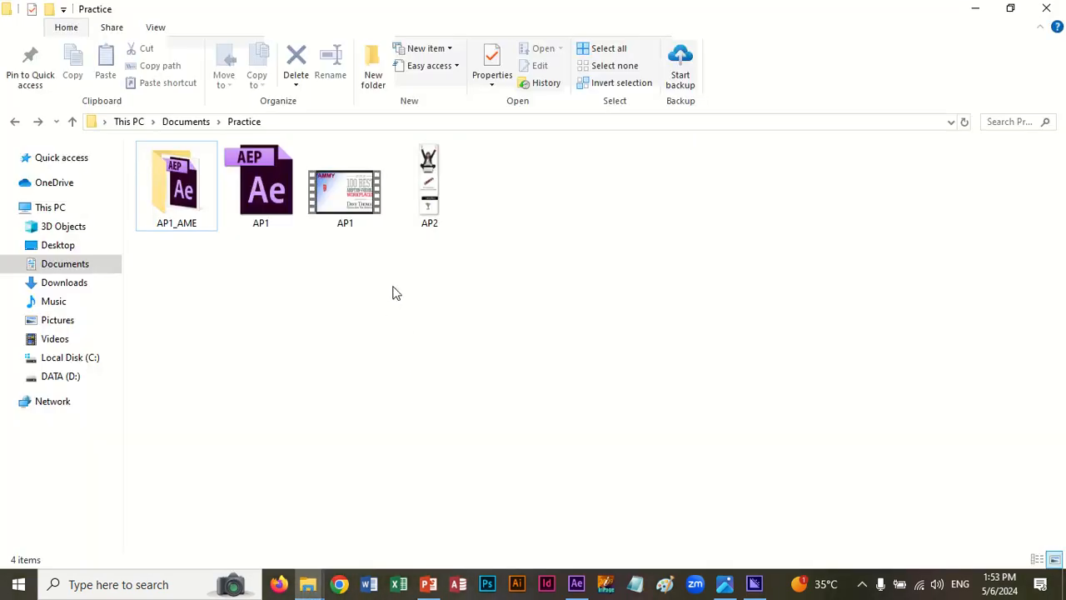
double_click(184, 209)
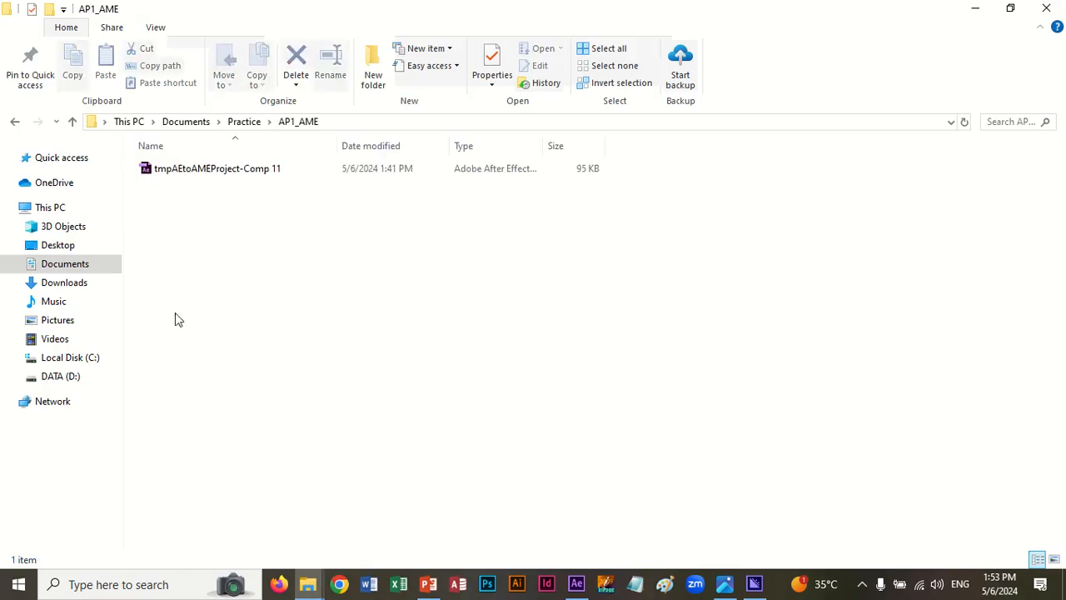
left_click(14, 121)
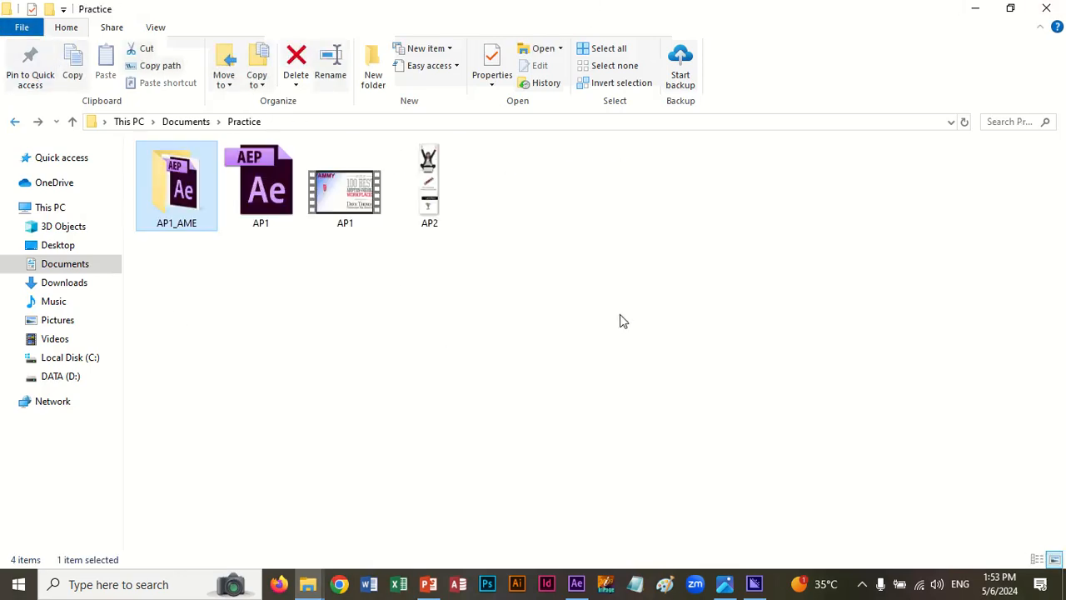
double_click(428, 190)
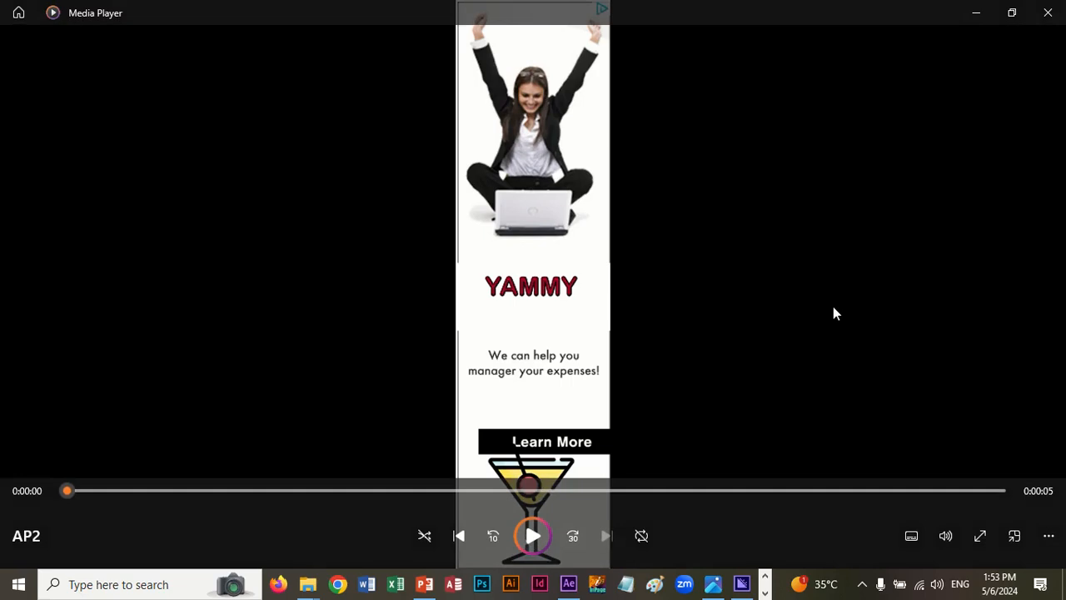
Step: Switch to After Effects and toggle the Rotation property display of the Yammy layer in the timeline
left_click(569, 584)
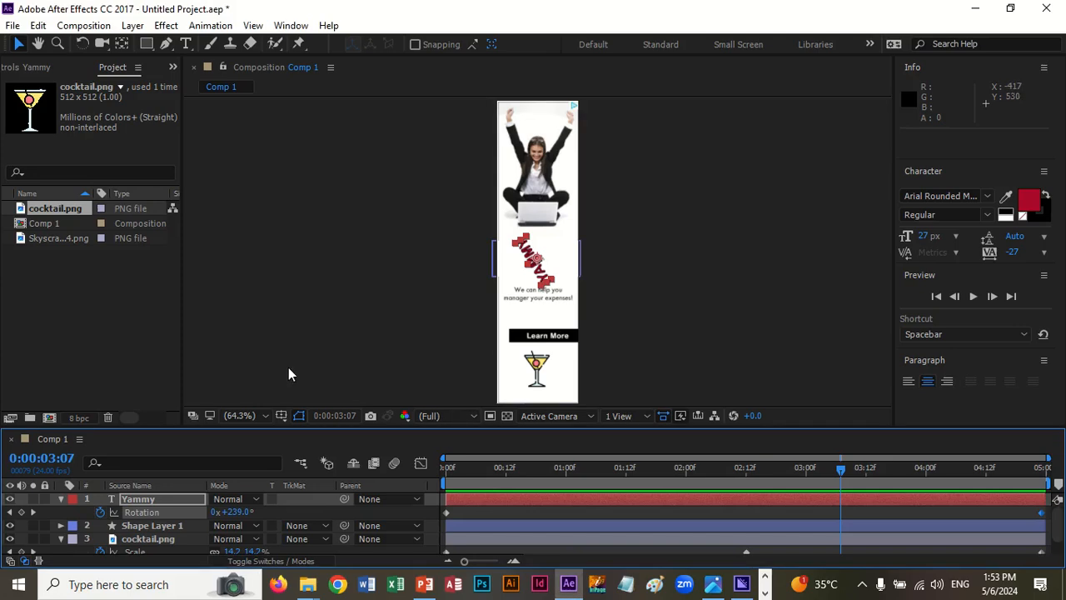
key("r")
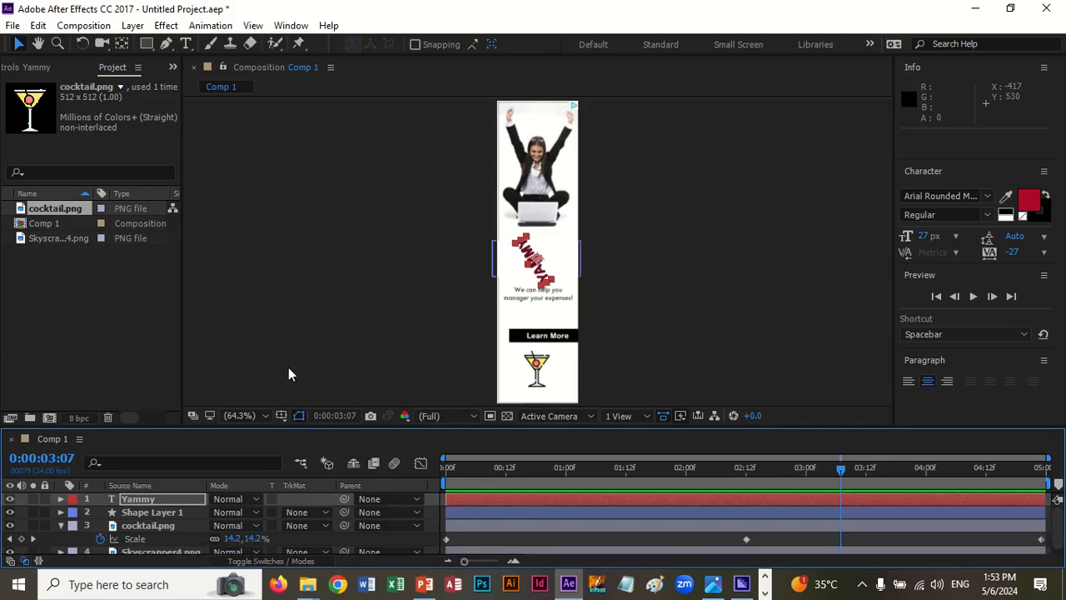
key("r")
key("r")
key("ctrl+Right")
key("ctrl+Left")
key("r")
key("r")
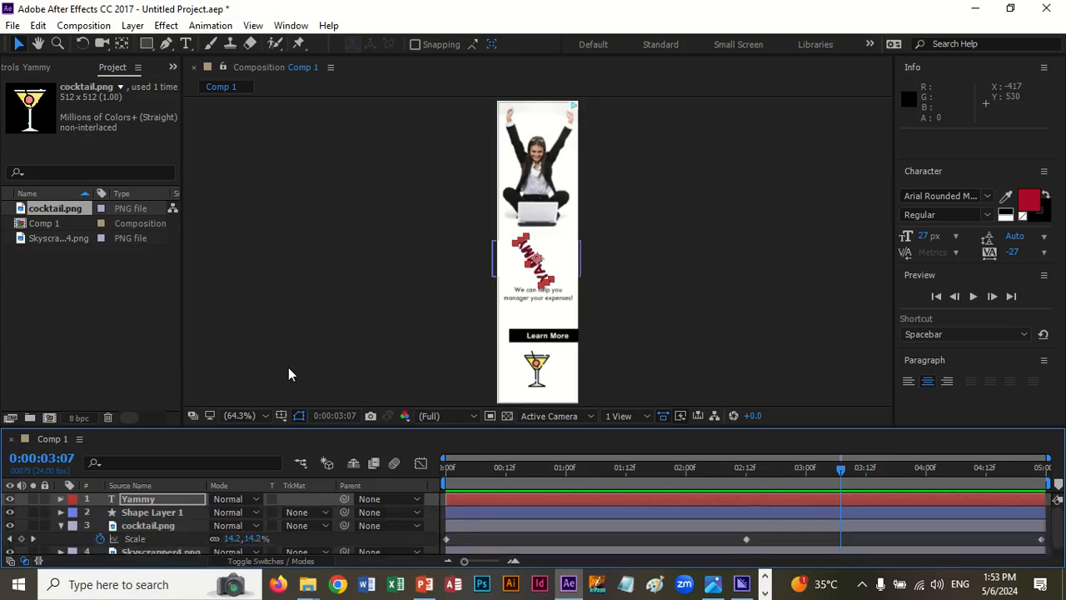
key("ctrl+Right")
key("u")
key("shift+s")
key("r")
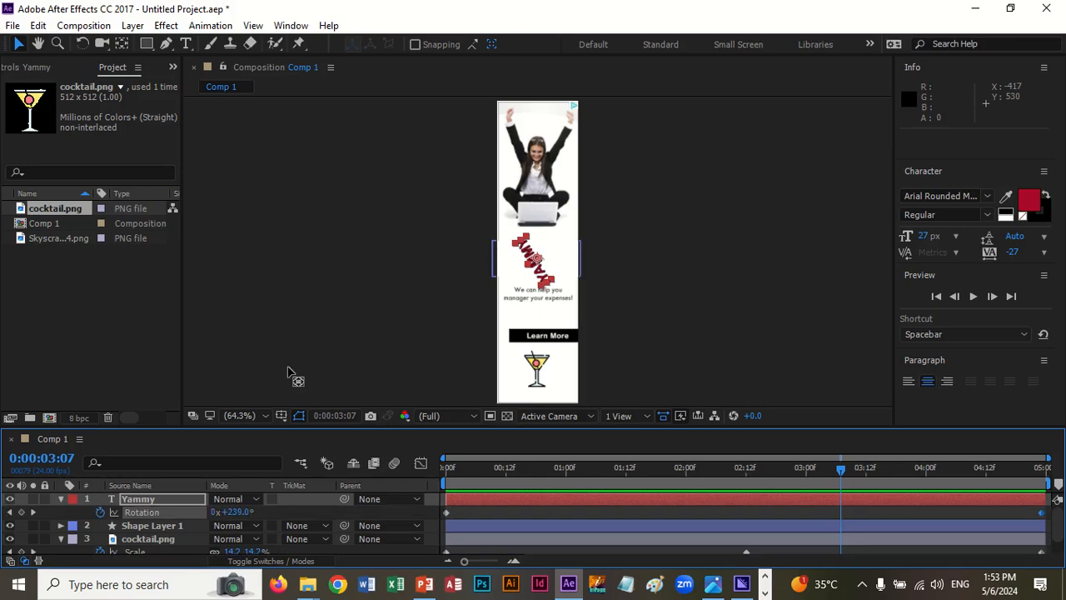
Step: Activate the Pan Behind (Anchor Point) tool and show the Yammy layer's Opacity and Rotation properties together
key("y")
key("t")
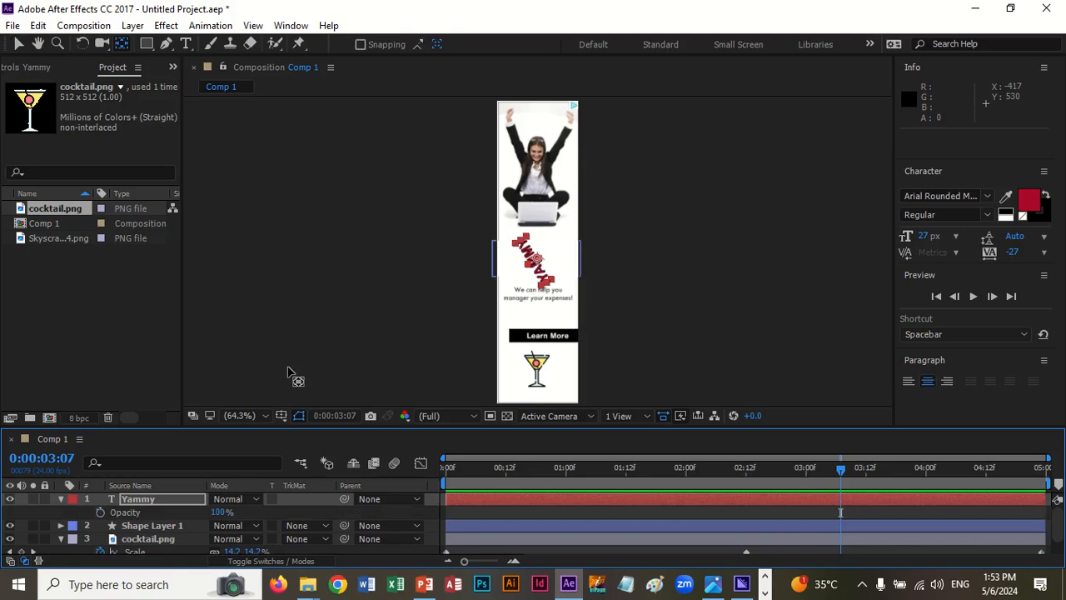
key("shift+r")
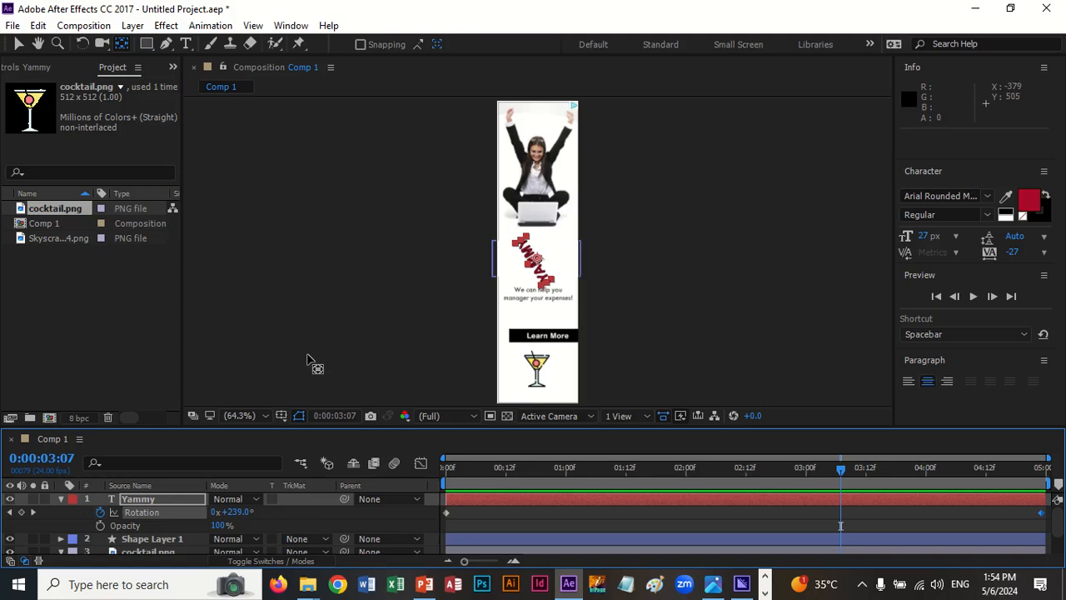
mouse_move(479, 6)
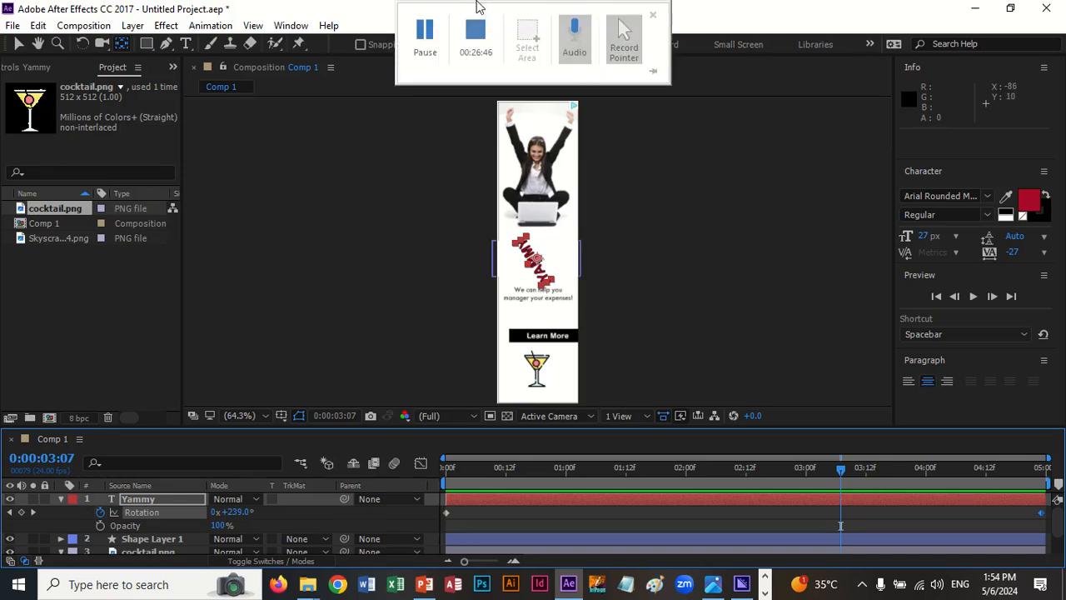